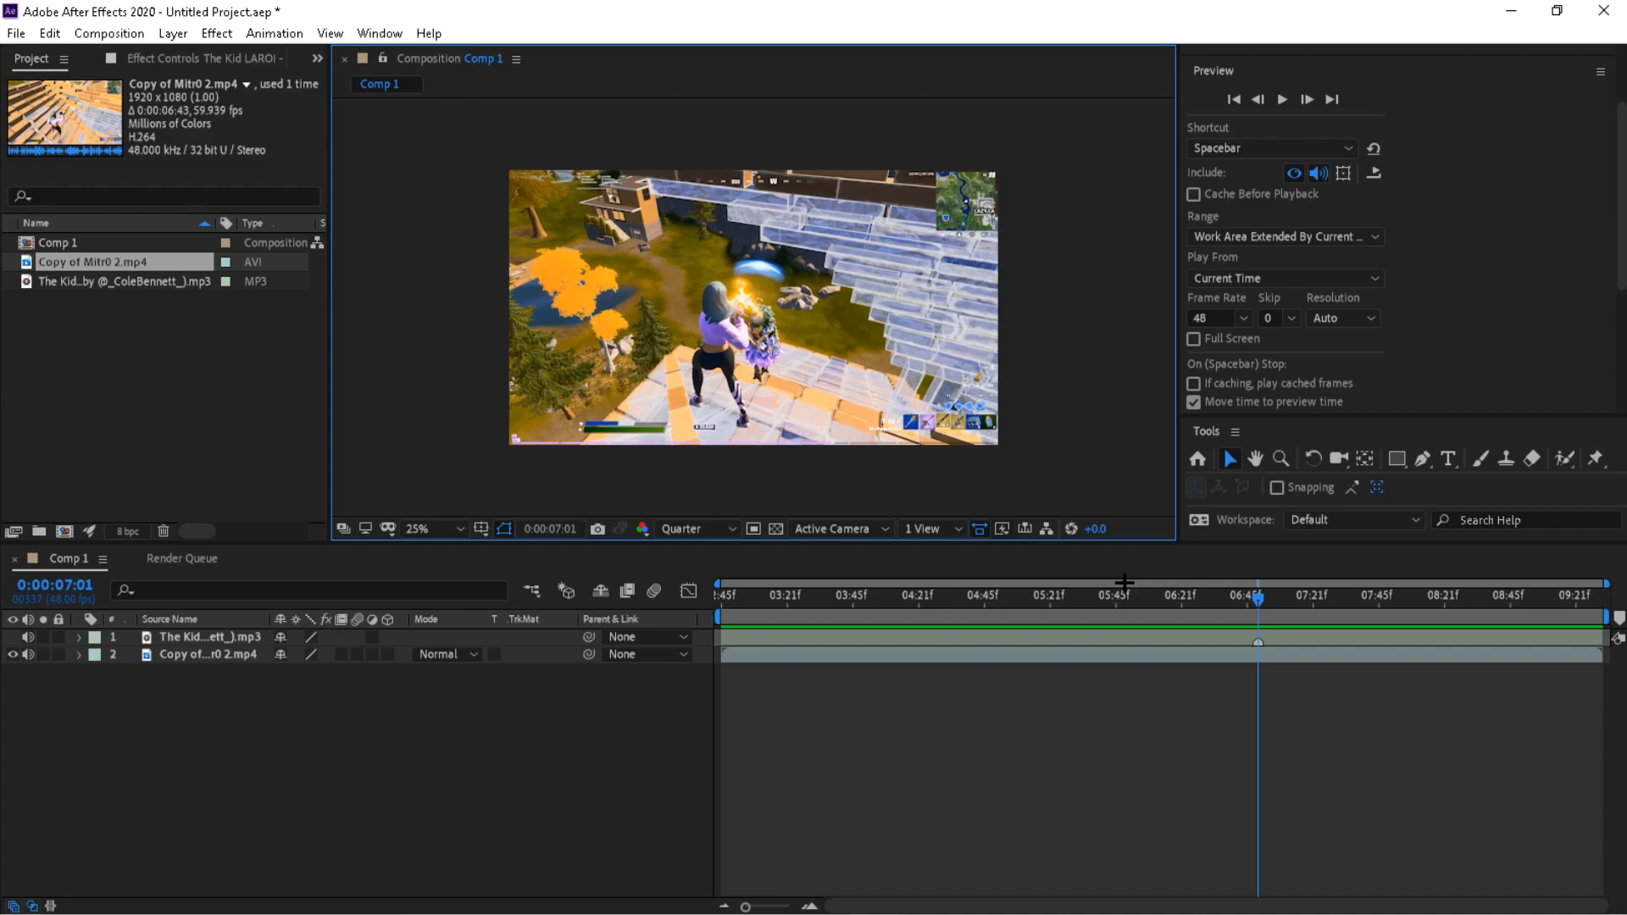
- Play the composition from the clip's start at 0:00:02:45 and park the playhead at the song's beat marker, 0:00:07:01
left_click(954, 612)
left_click_drag(955, 611, 628, 675)
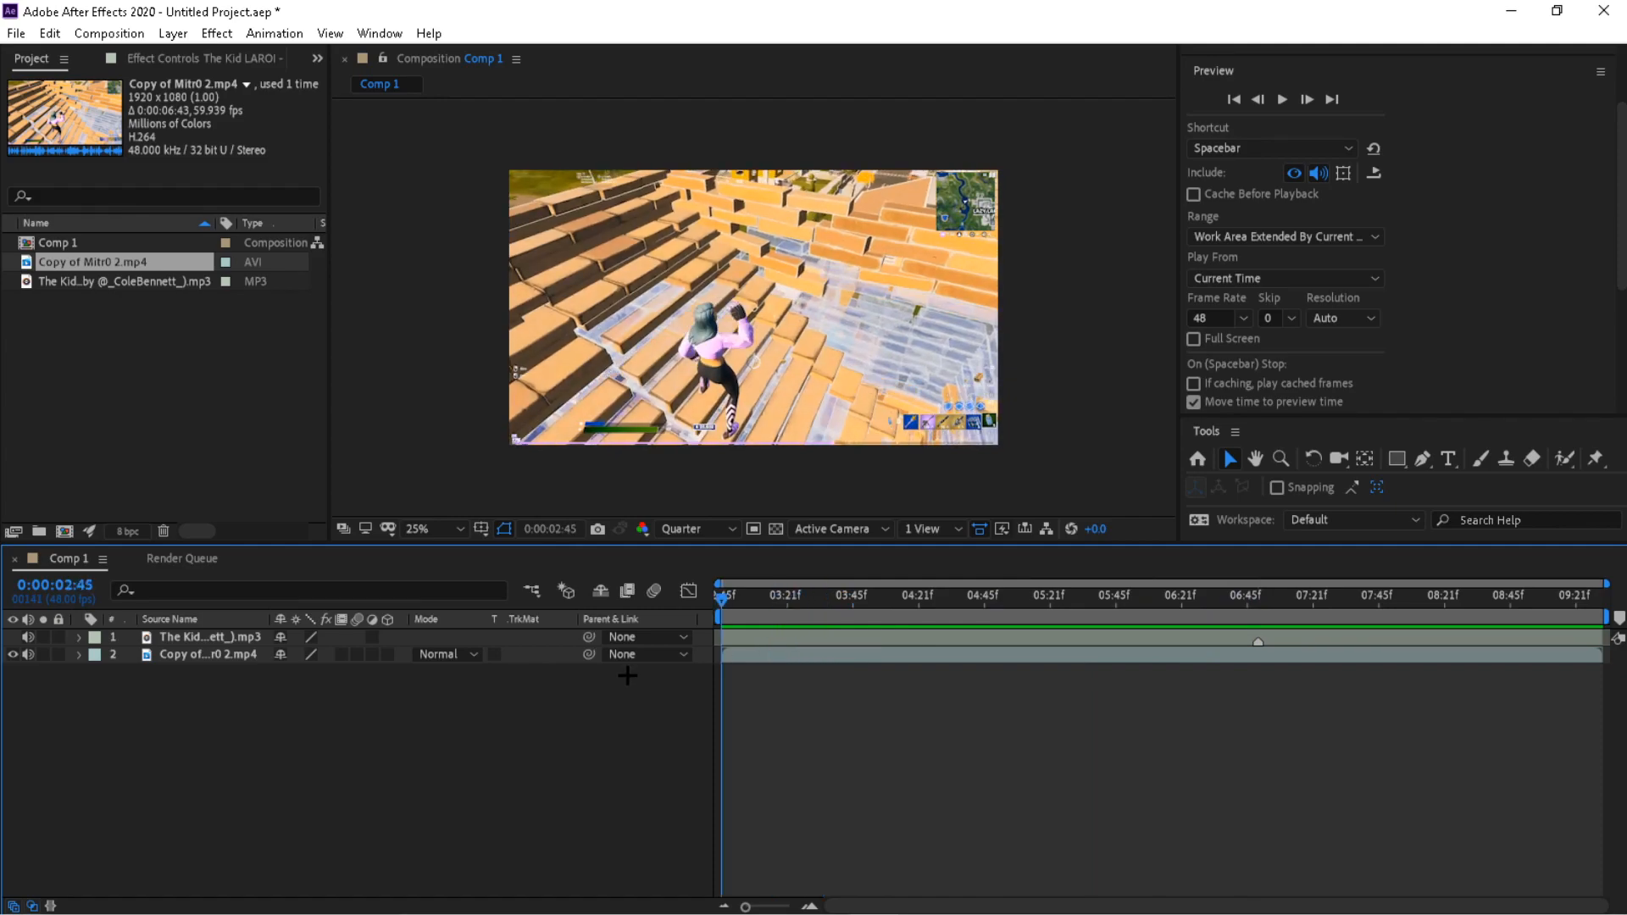
key("space")
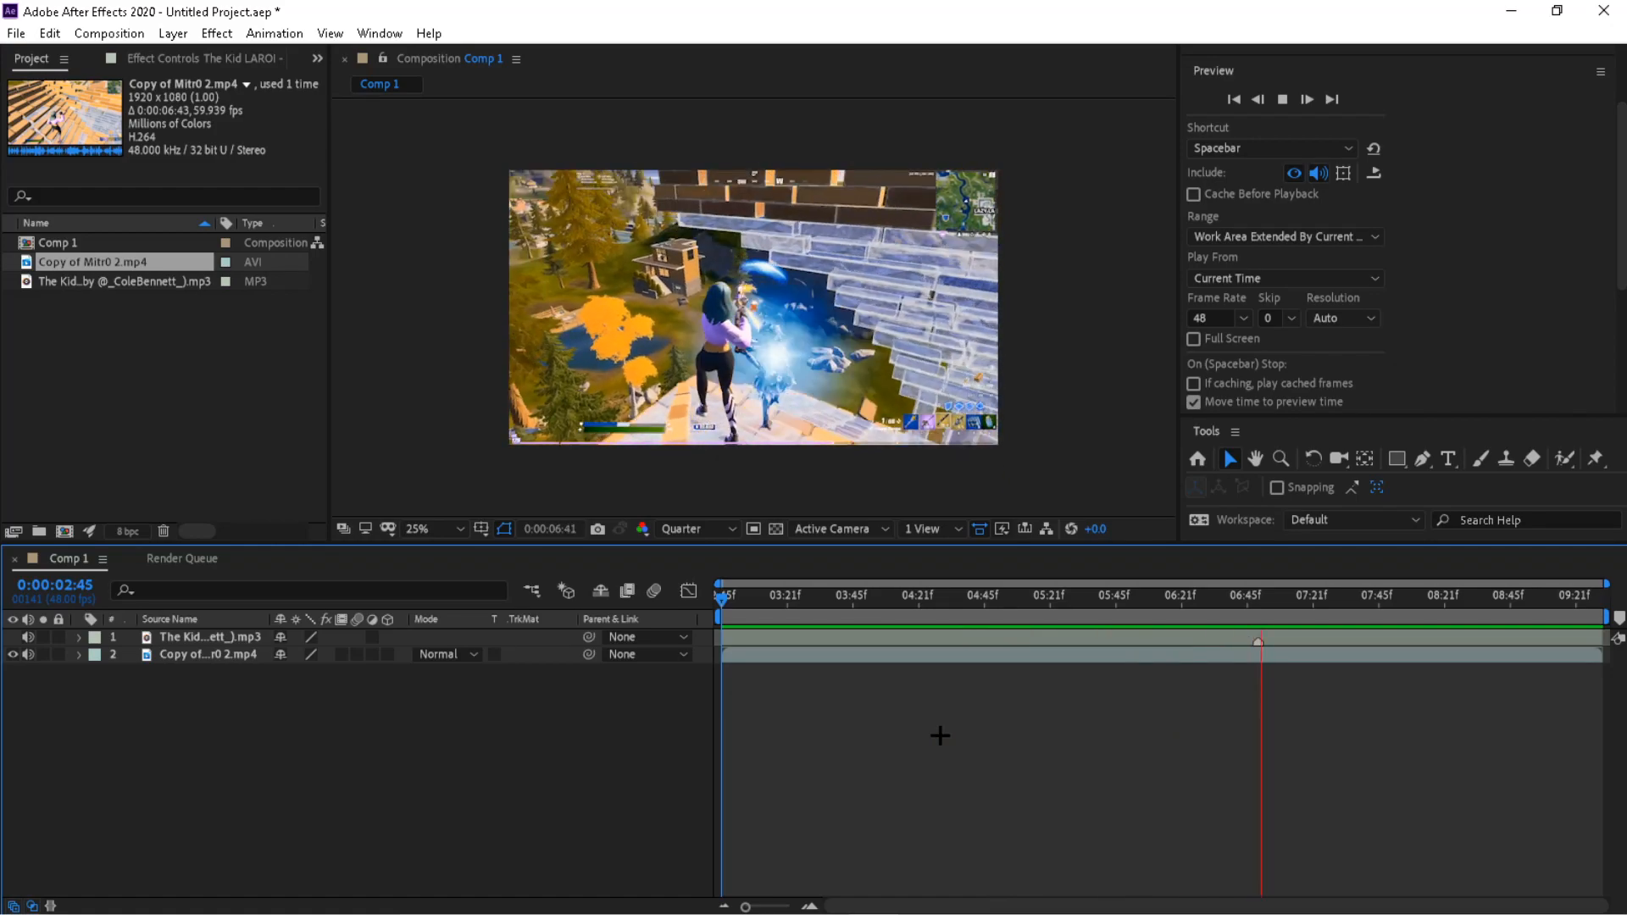
left_click(1256, 613)
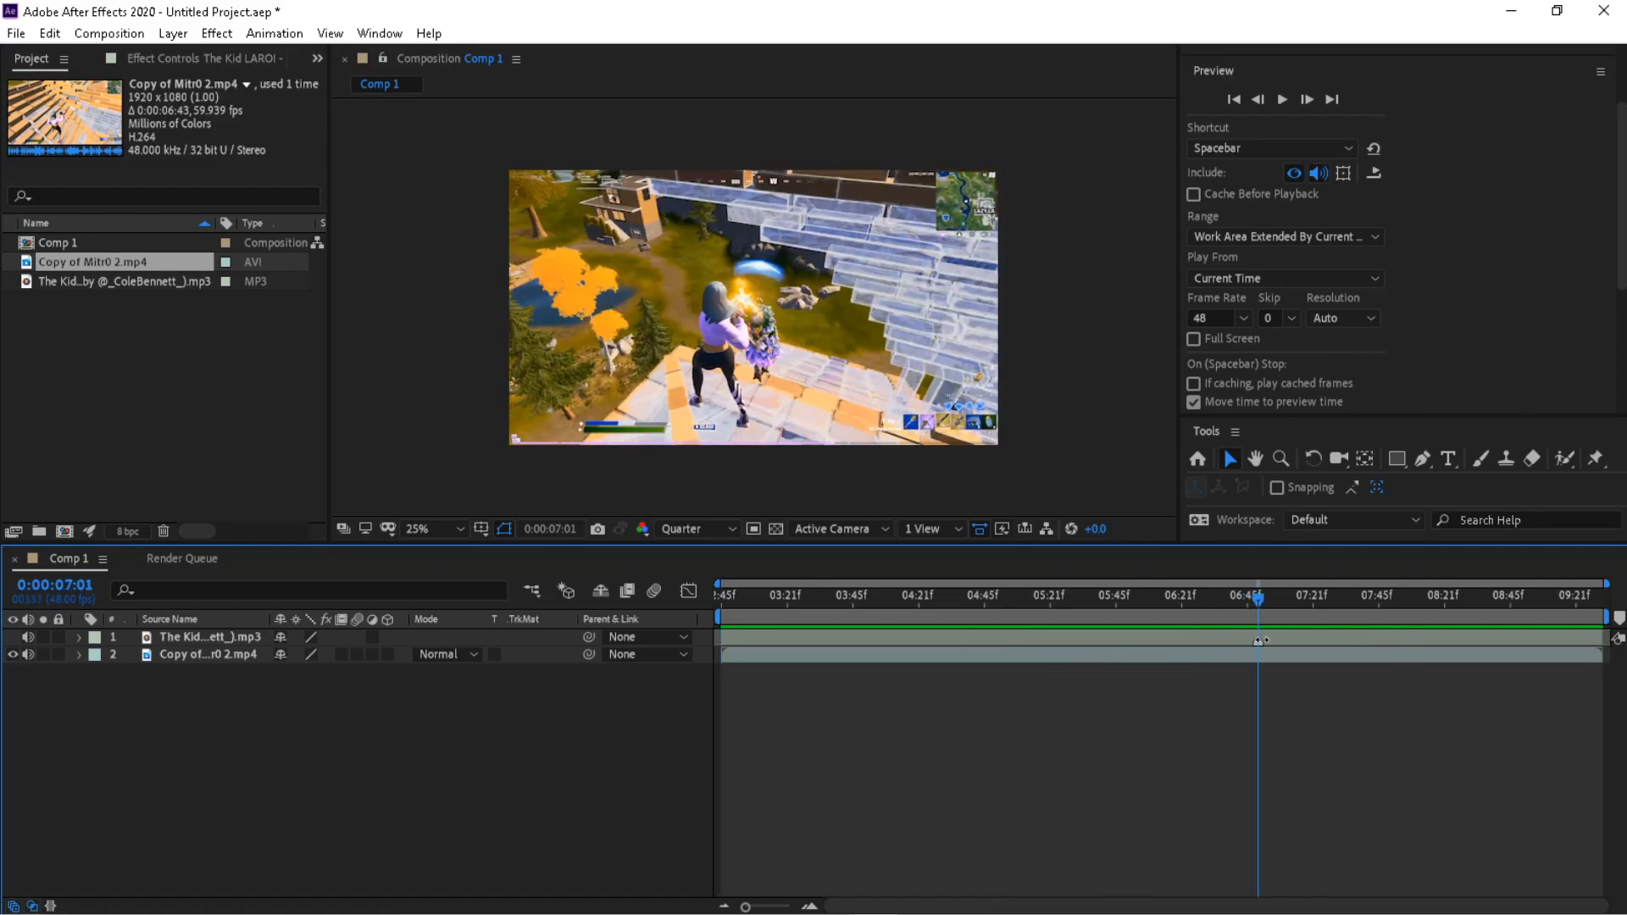
- Show the song layer's audio waveform around the beat marker and collapse it again
left_click(1300, 636)
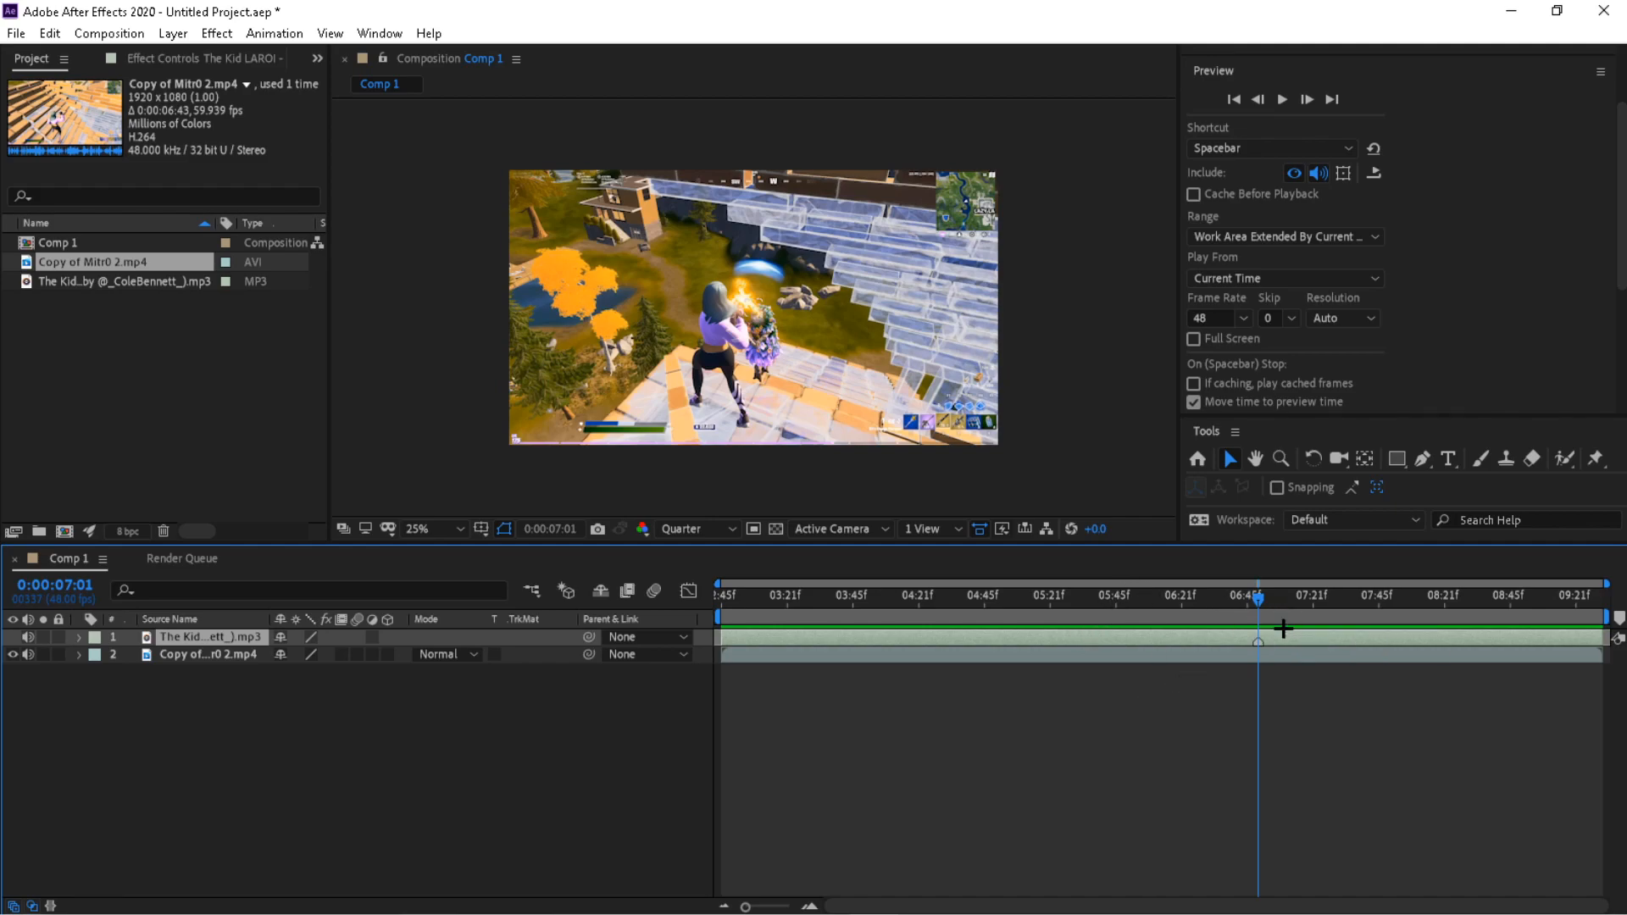
key("l")
key("l")
mouse_move(747, 905)
left_mouse_down()
mouse_move(771, 905)
mouse_move(742, 907)
left_mouse_up()
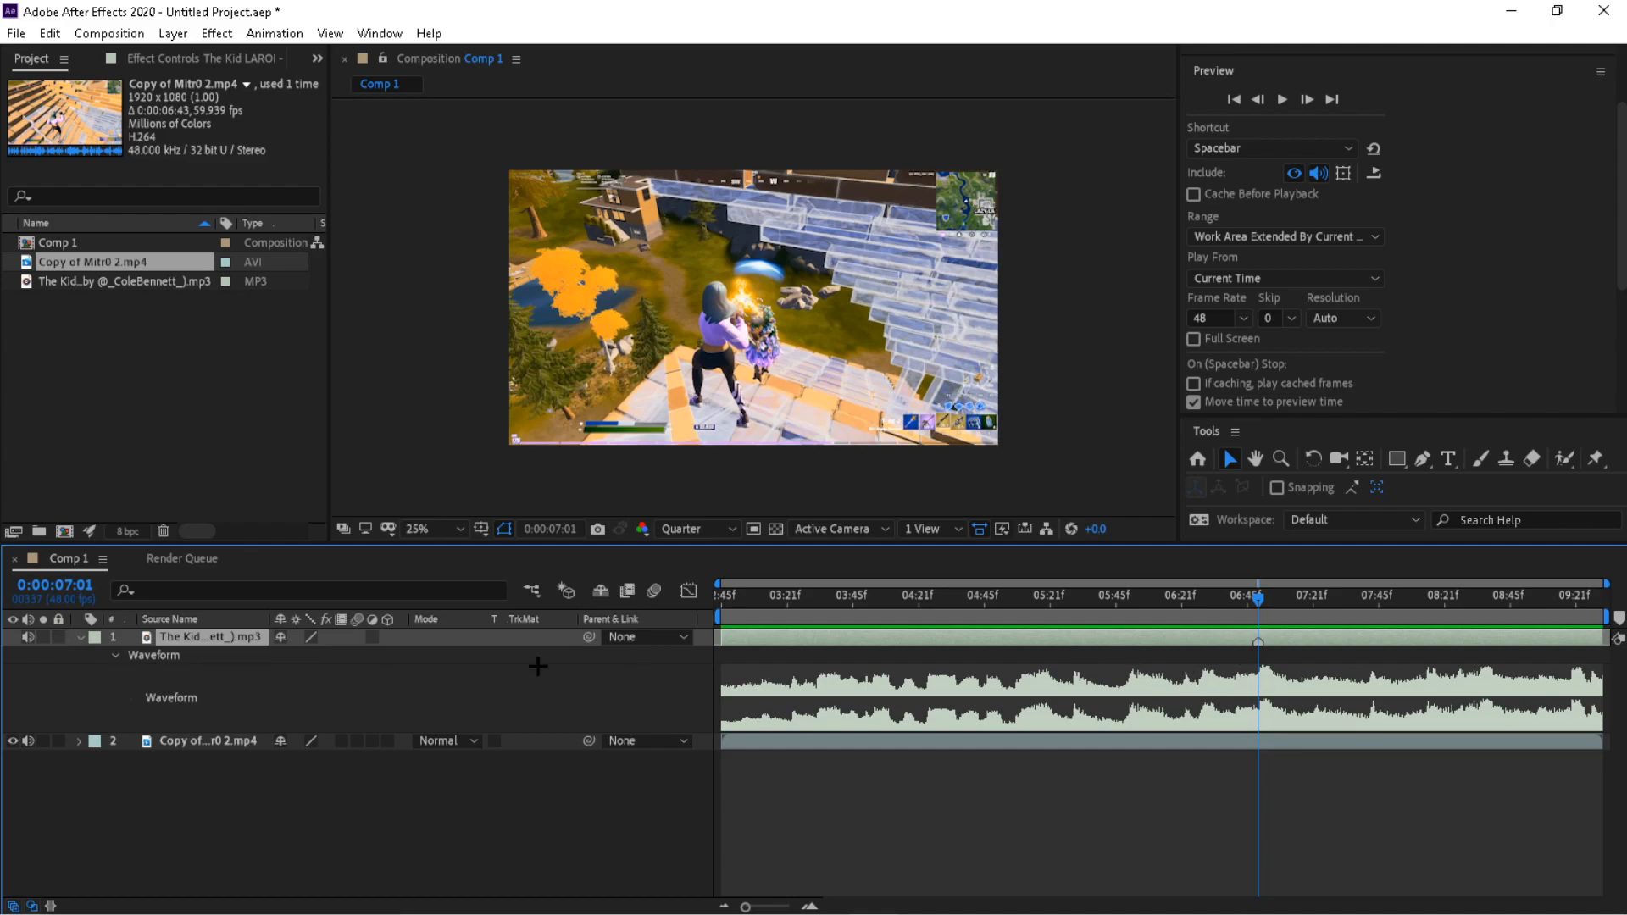
left_click(80, 636)
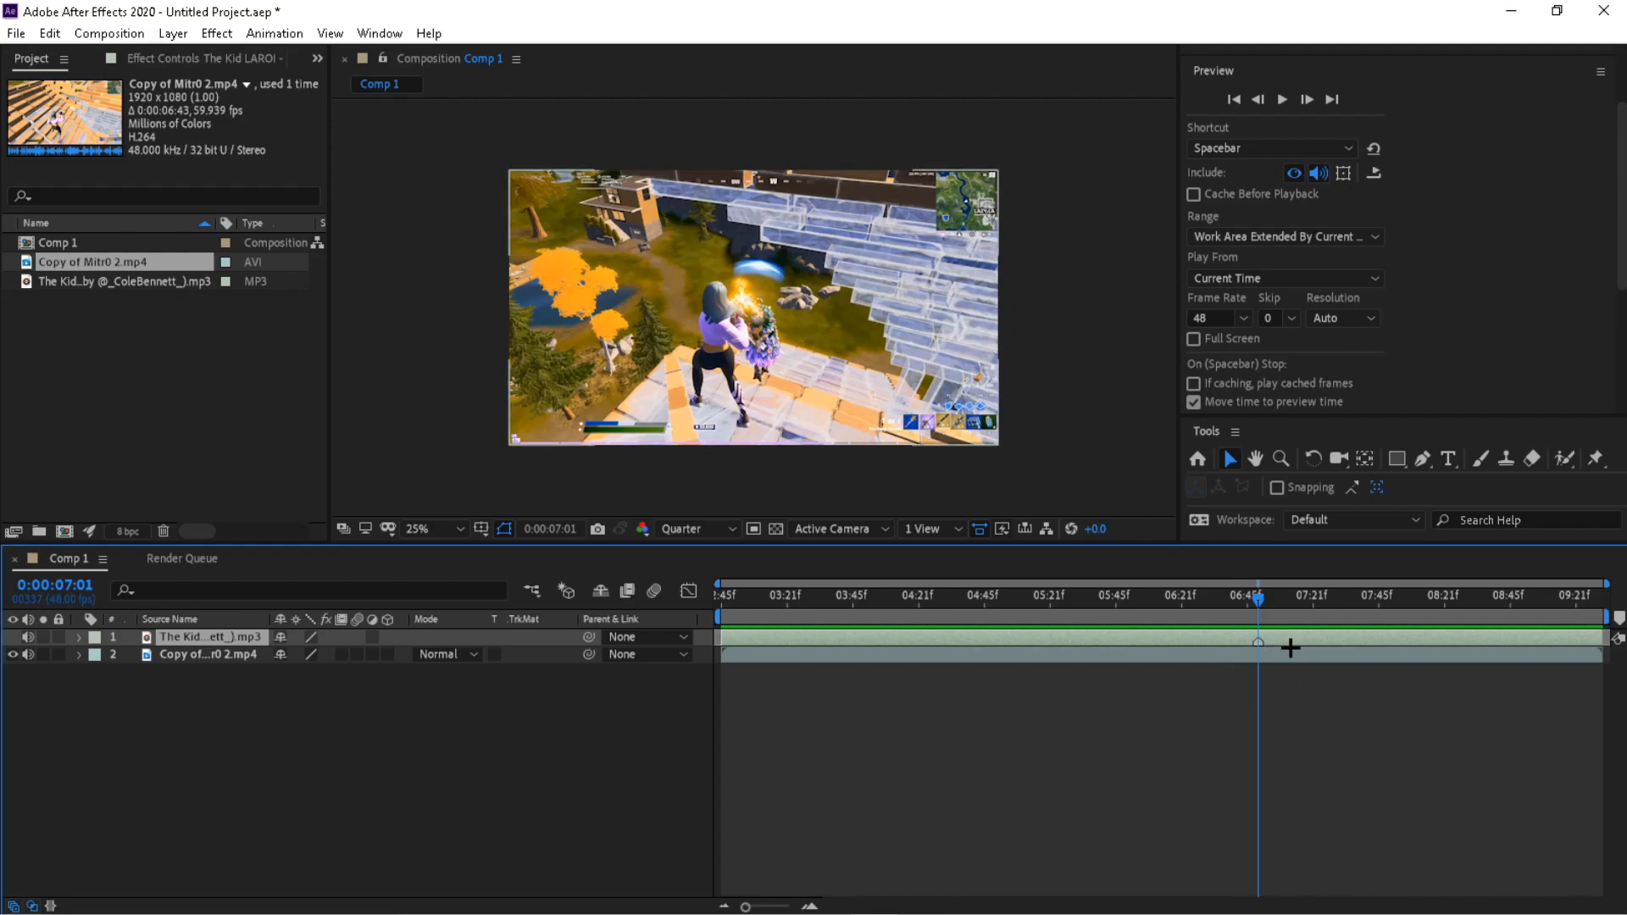
- Enable time remapping on the gameplay clip layer
left_click(1285, 653)
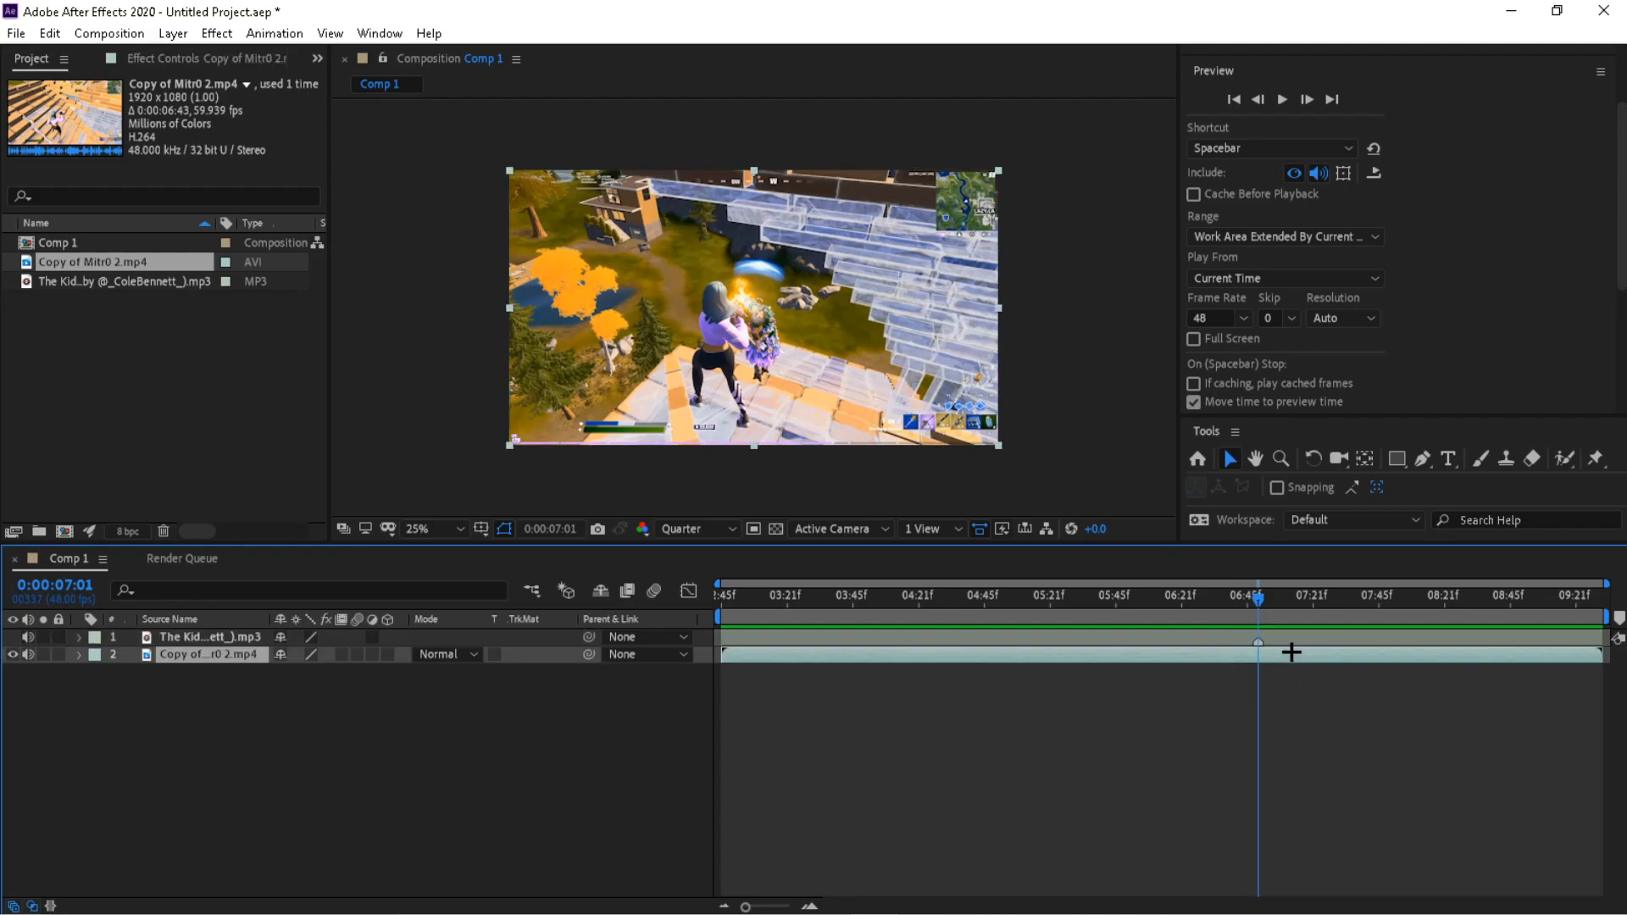
right_click(1301, 654)
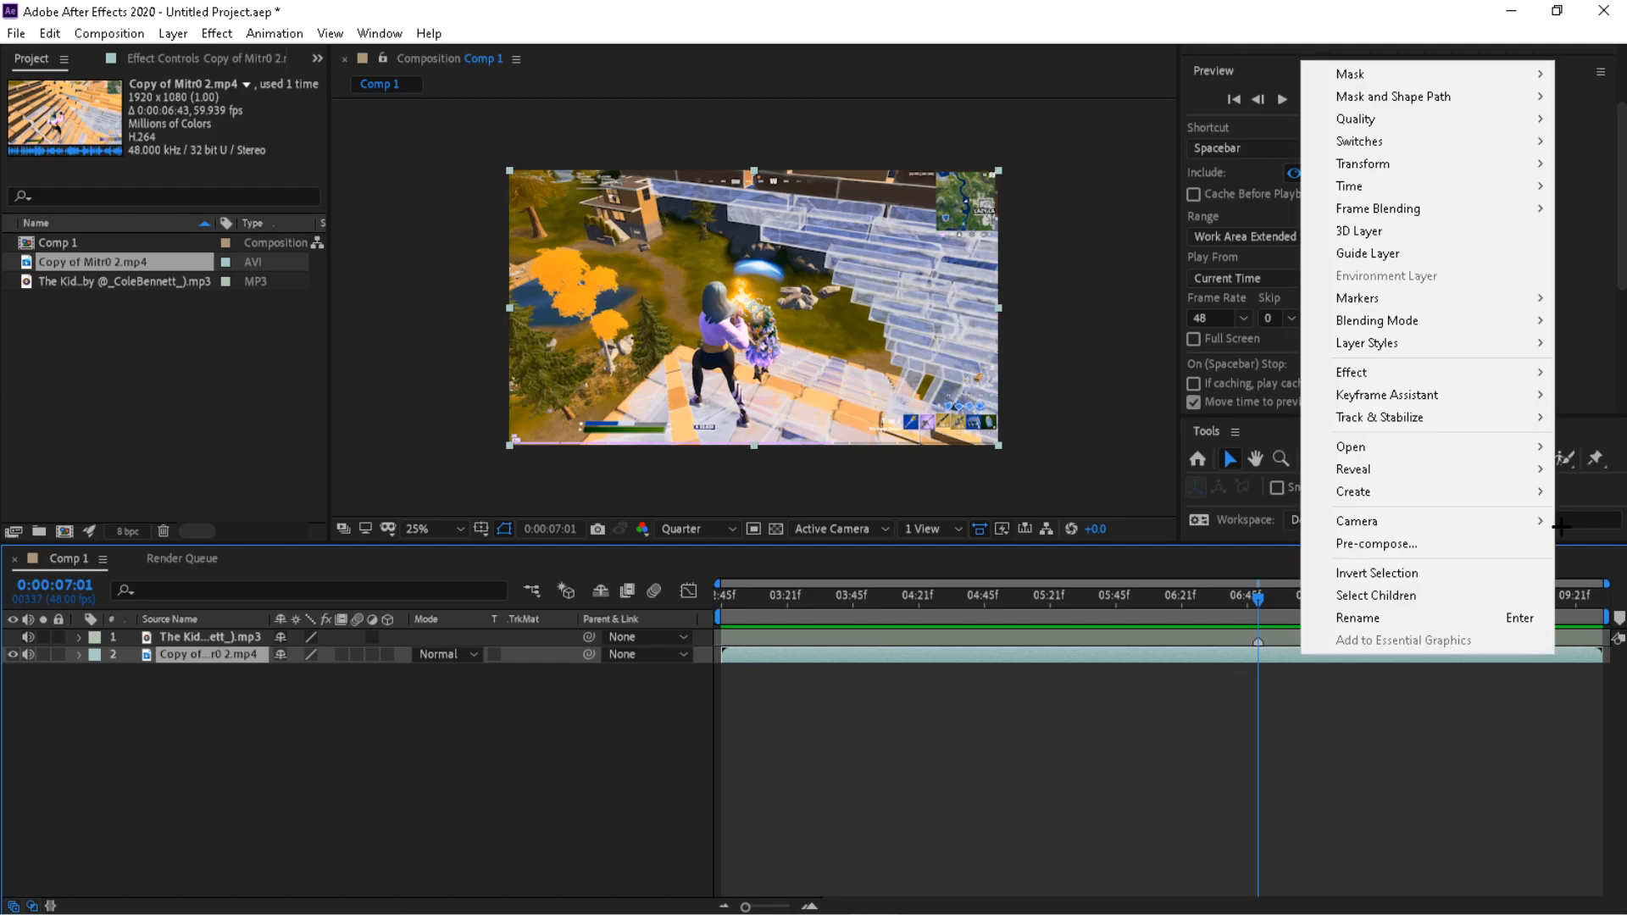
mouse_move(1453, 183)
left_click(1203, 181)
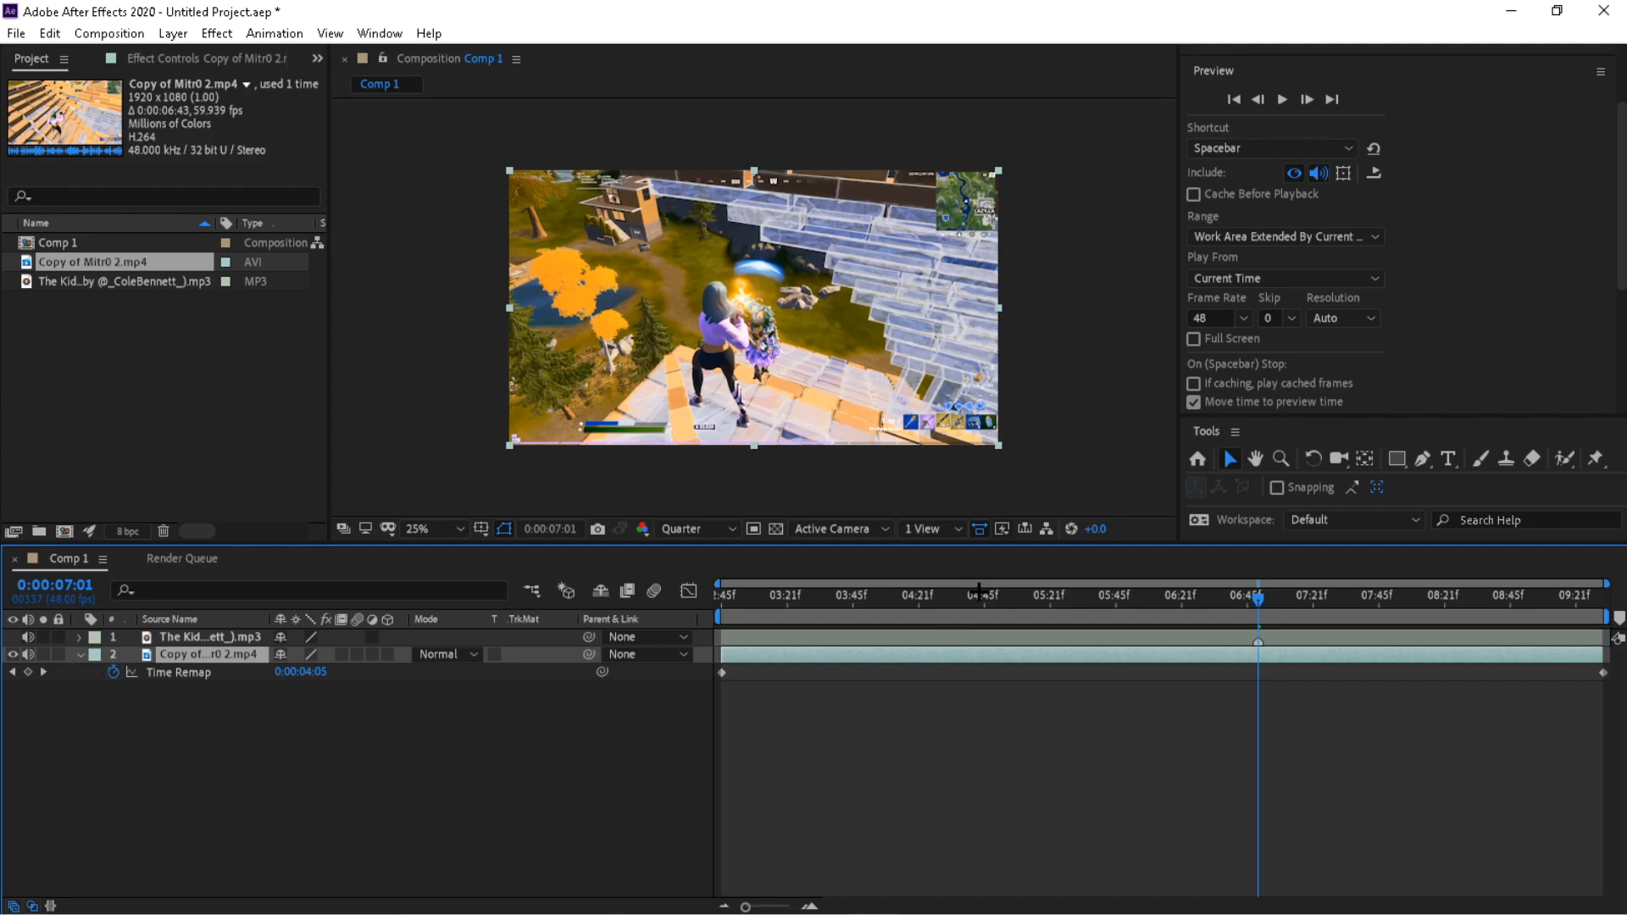
left_click(1286, 642)
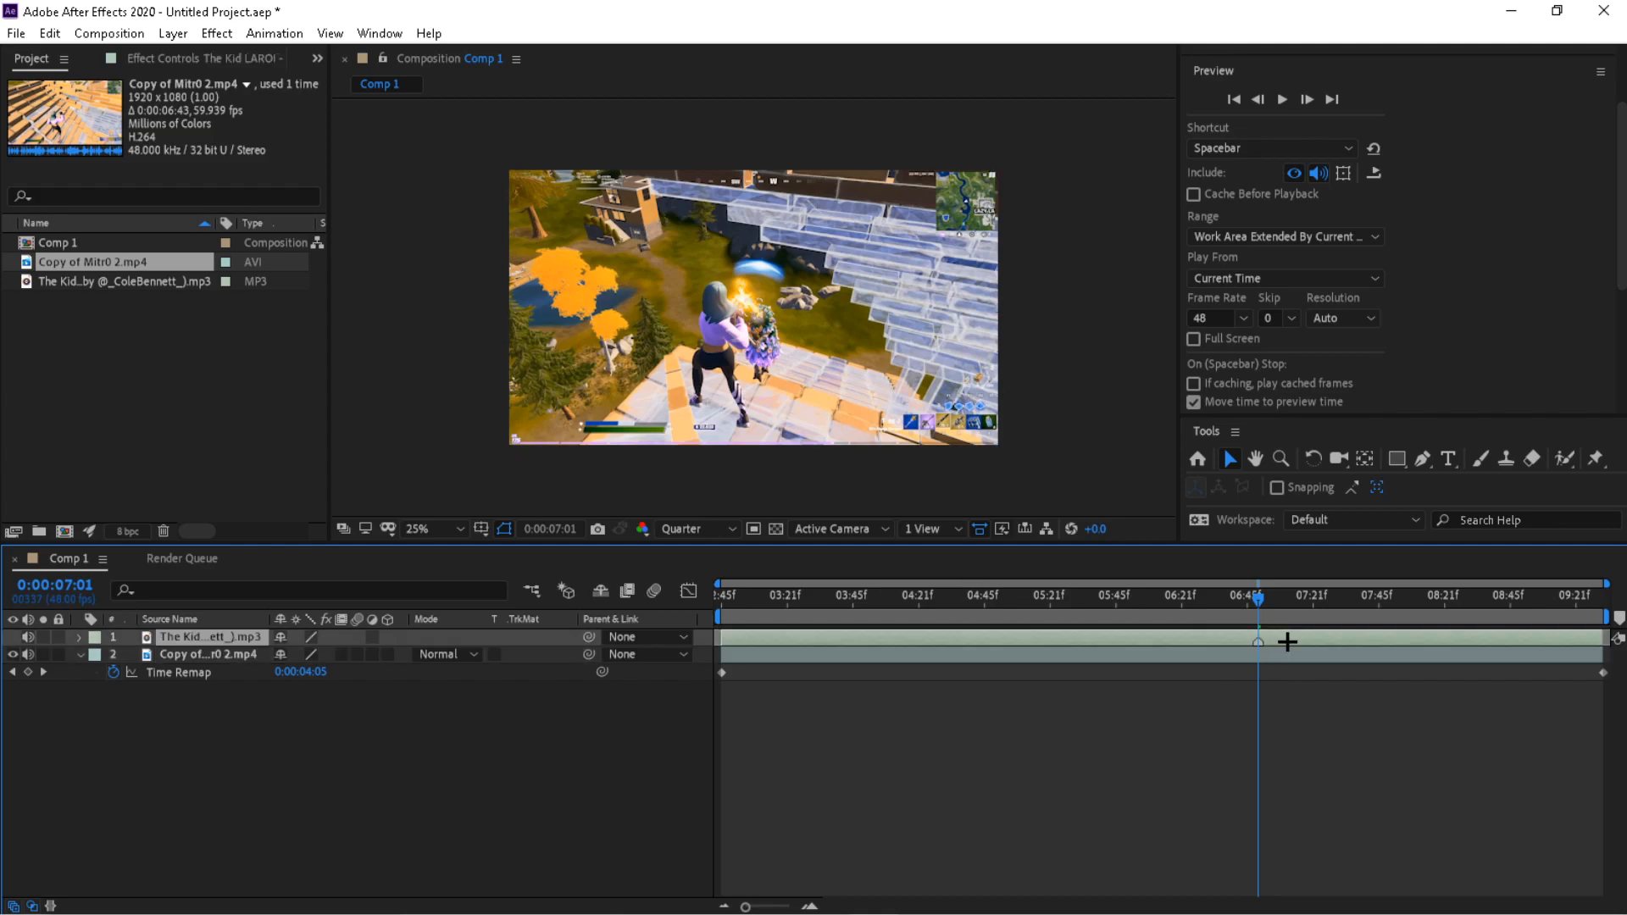
left_click(1281, 651)
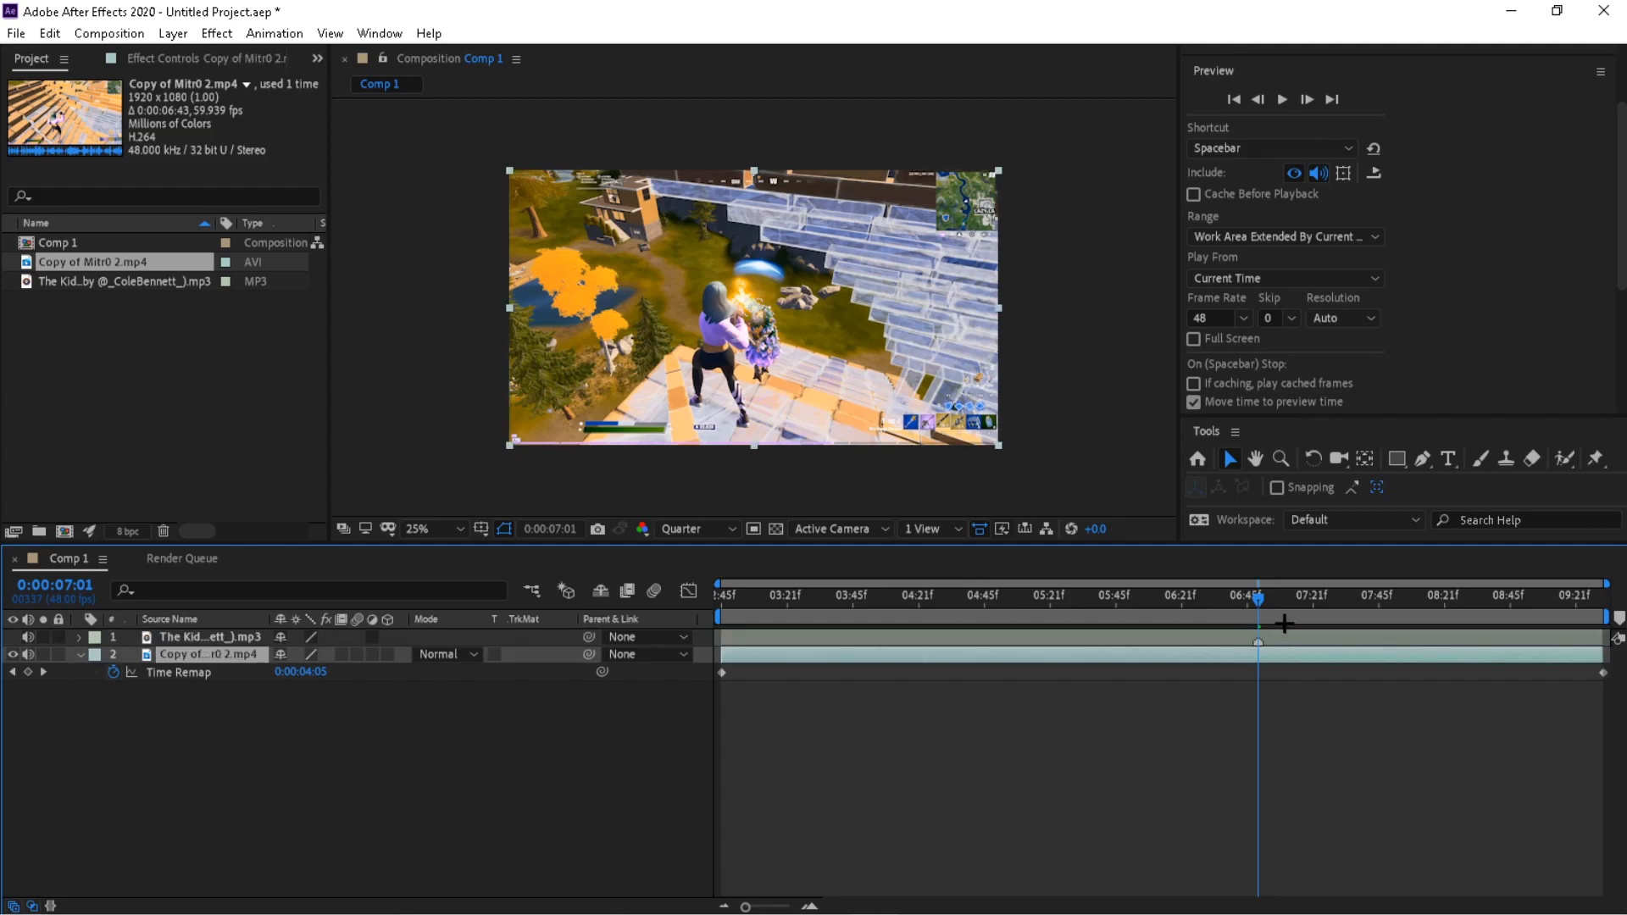
key("shift+1")
right_click(1263, 624)
left_click(1355, 702)
right_click(1263, 625)
left_click(1305, 712)
- Add a Time Remap keyframe to the gameplay clip at the beat marker, 0:00:07:01
mouse_move(745, 905)
left_mouse_down()
mouse_move(764, 905)
mouse_move(750, 905)
left_mouse_up()
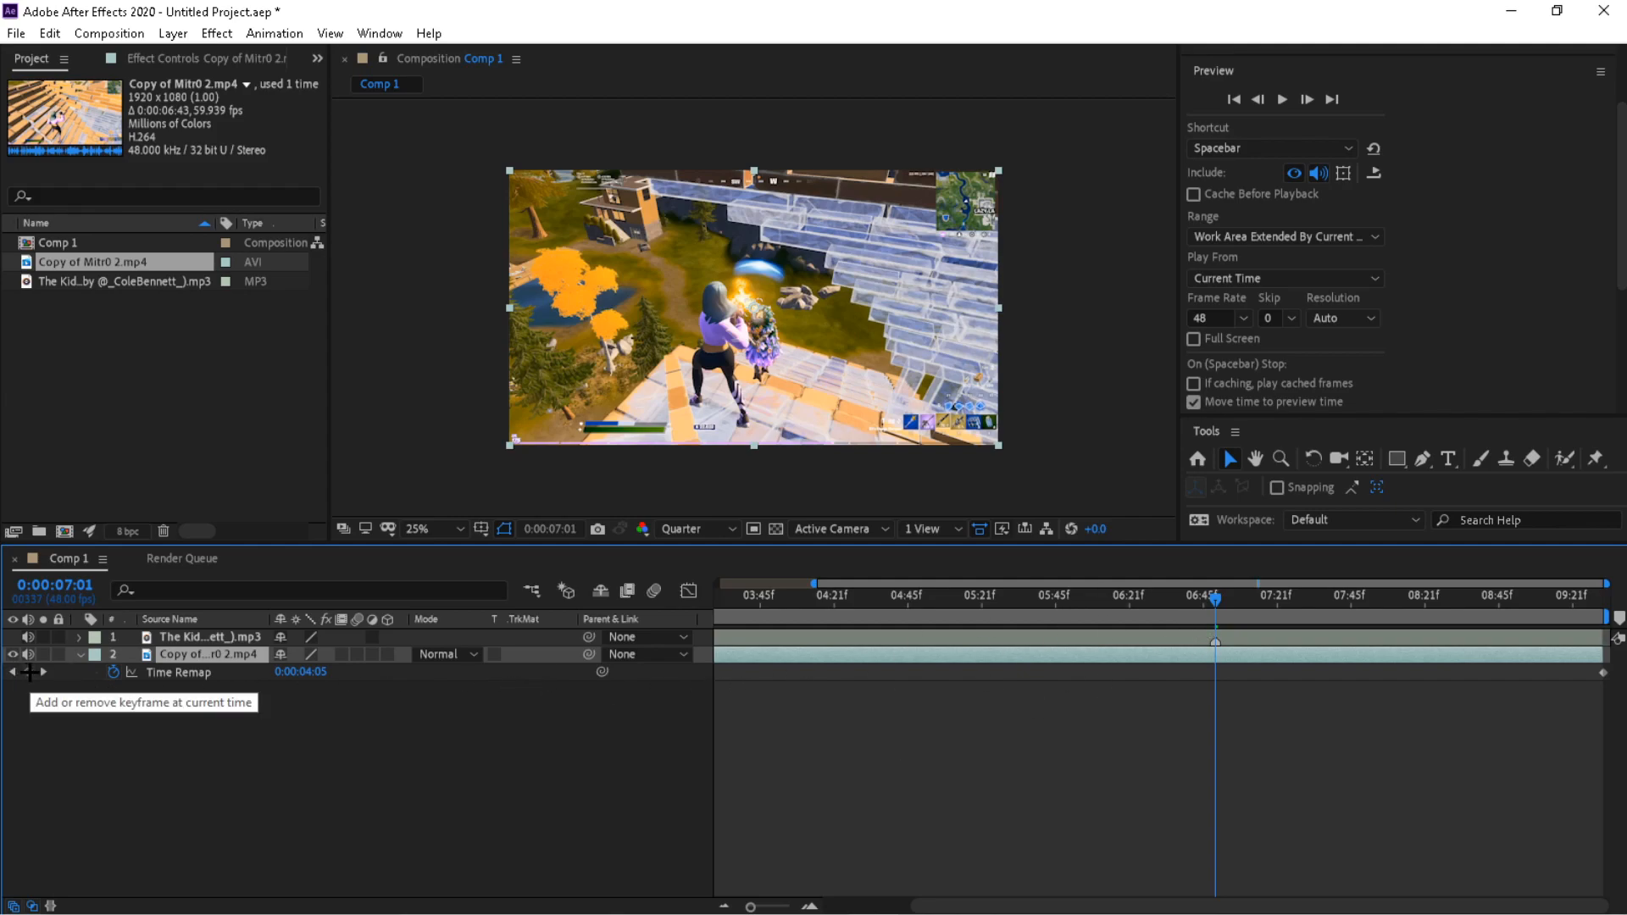
left_click(28, 672)
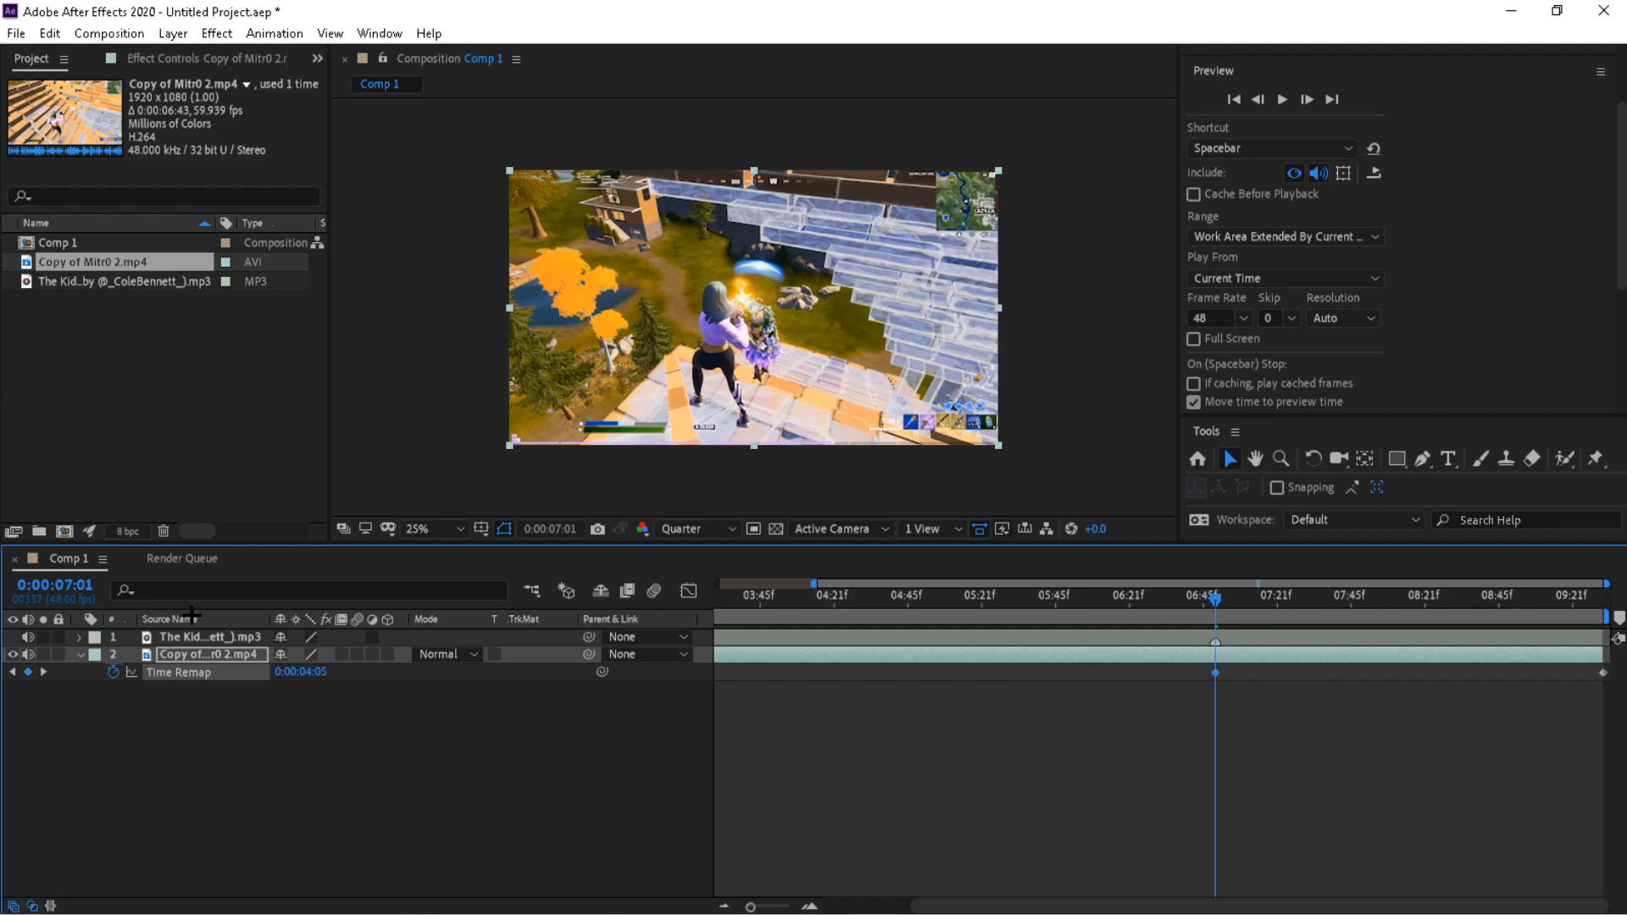
left_click_drag(1228, 625, 1215, 617)
- Try moving the beat keyframe earlier to 0:00:04:39, preview the speed change, and return it to the beat marker at 0:00:07:01
left_click_drag(1213, 673, 892, 722)
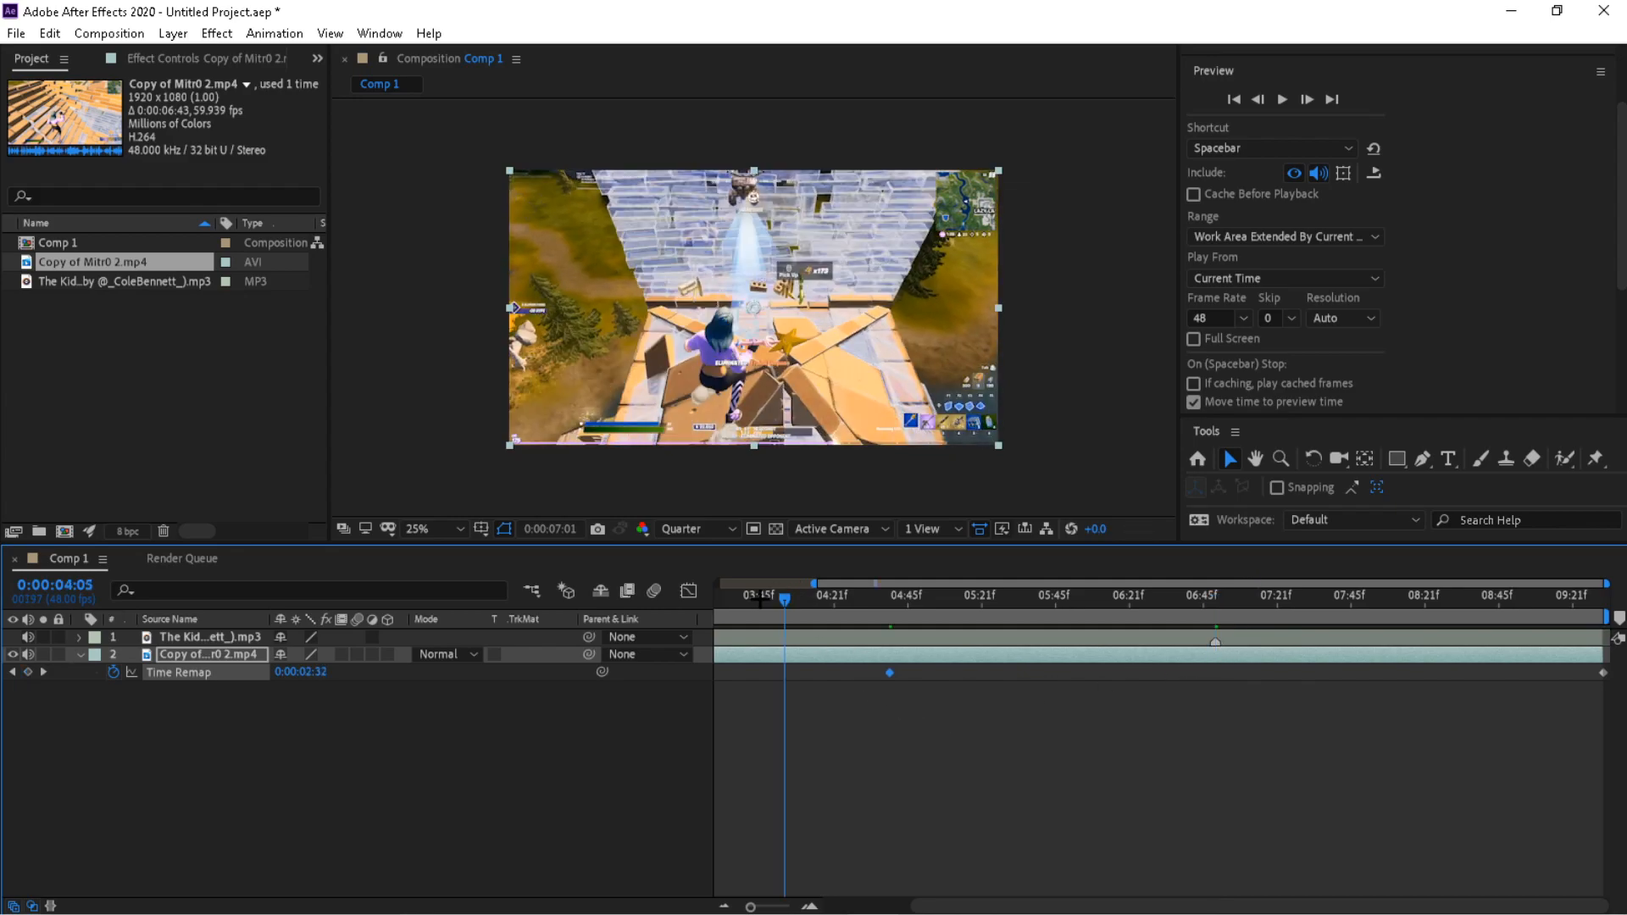
left_click_drag(774, 597, 695, 601)
key("space")
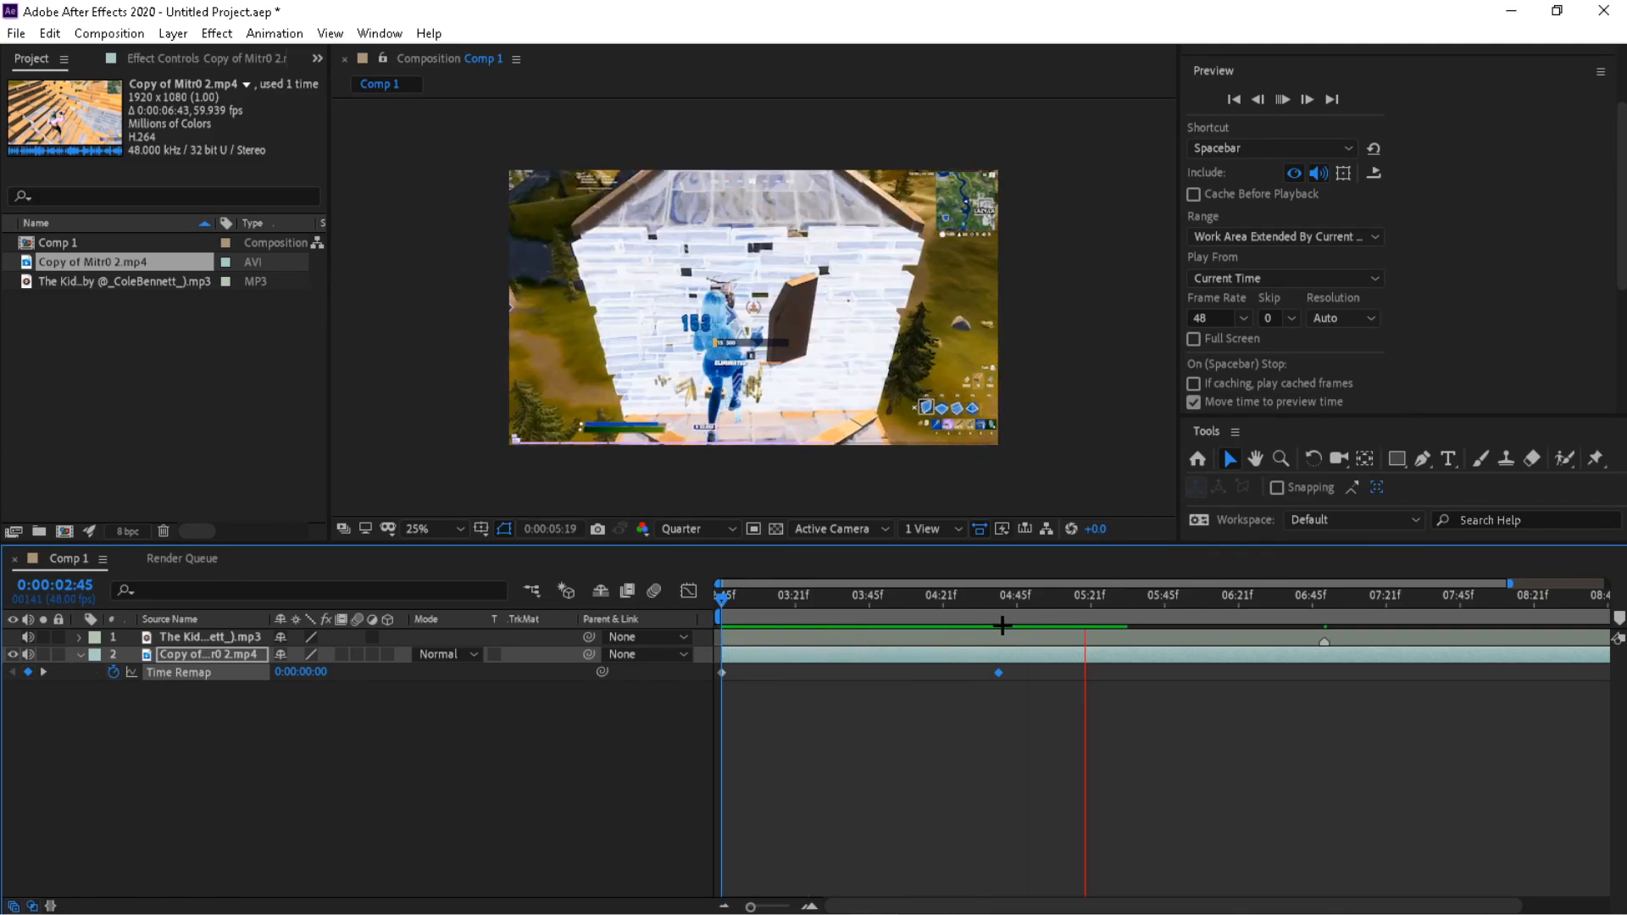
left_click(1012, 610)
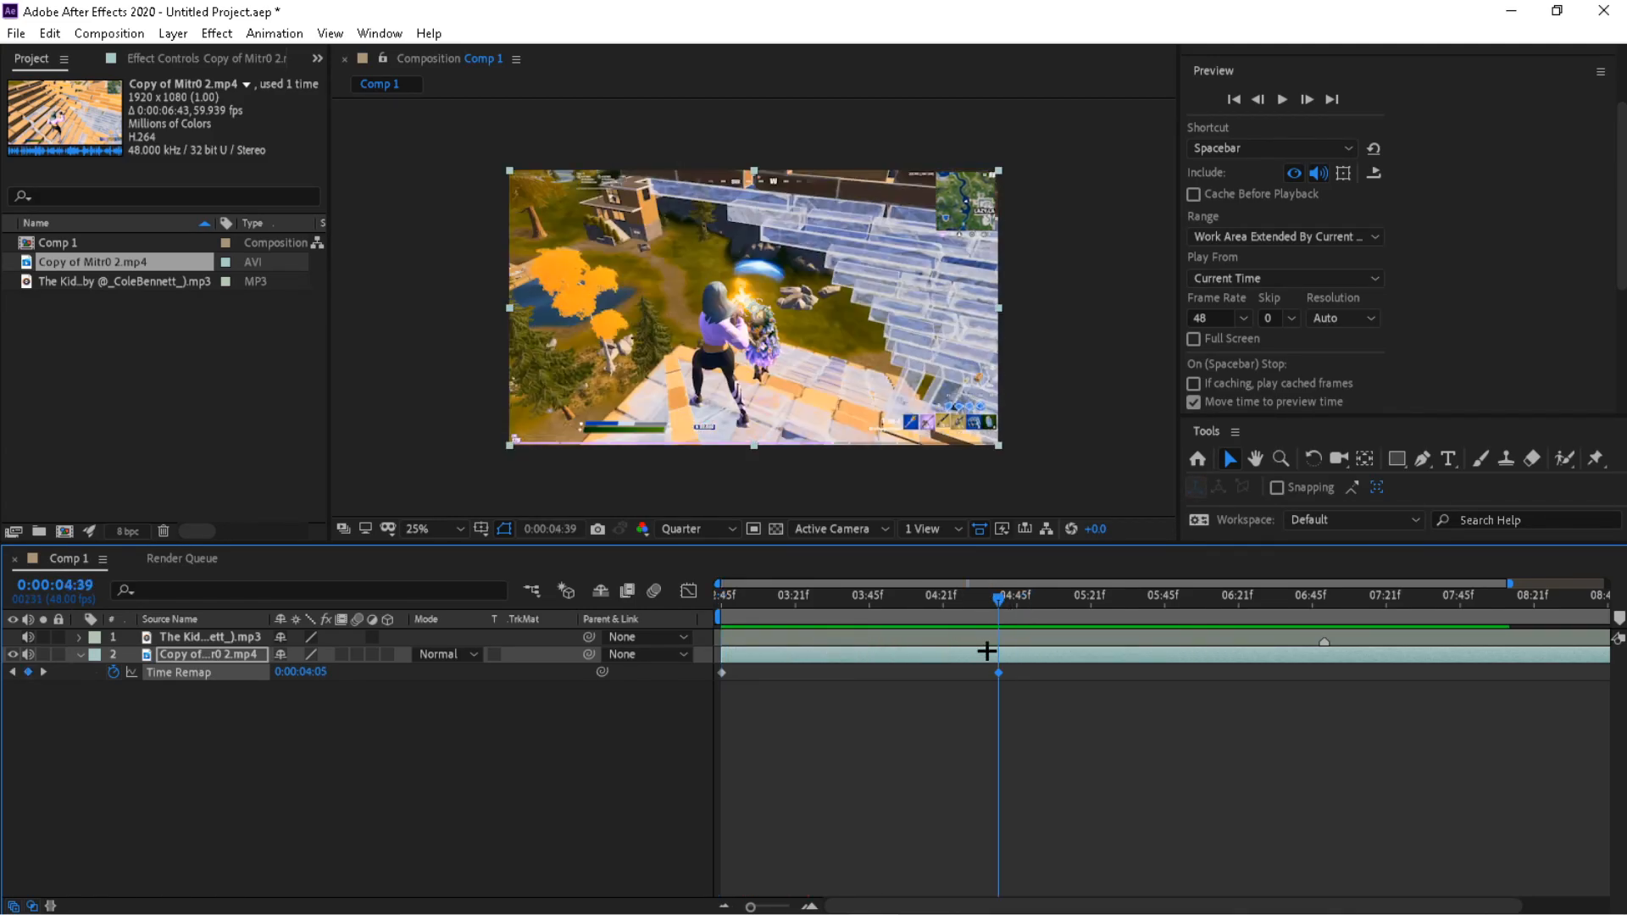
mouse_move(985, 627)
left_mouse_down()
mouse_move(1021, 625)
mouse_move(1003, 627)
left_mouse_up()
left_click(1322, 608)
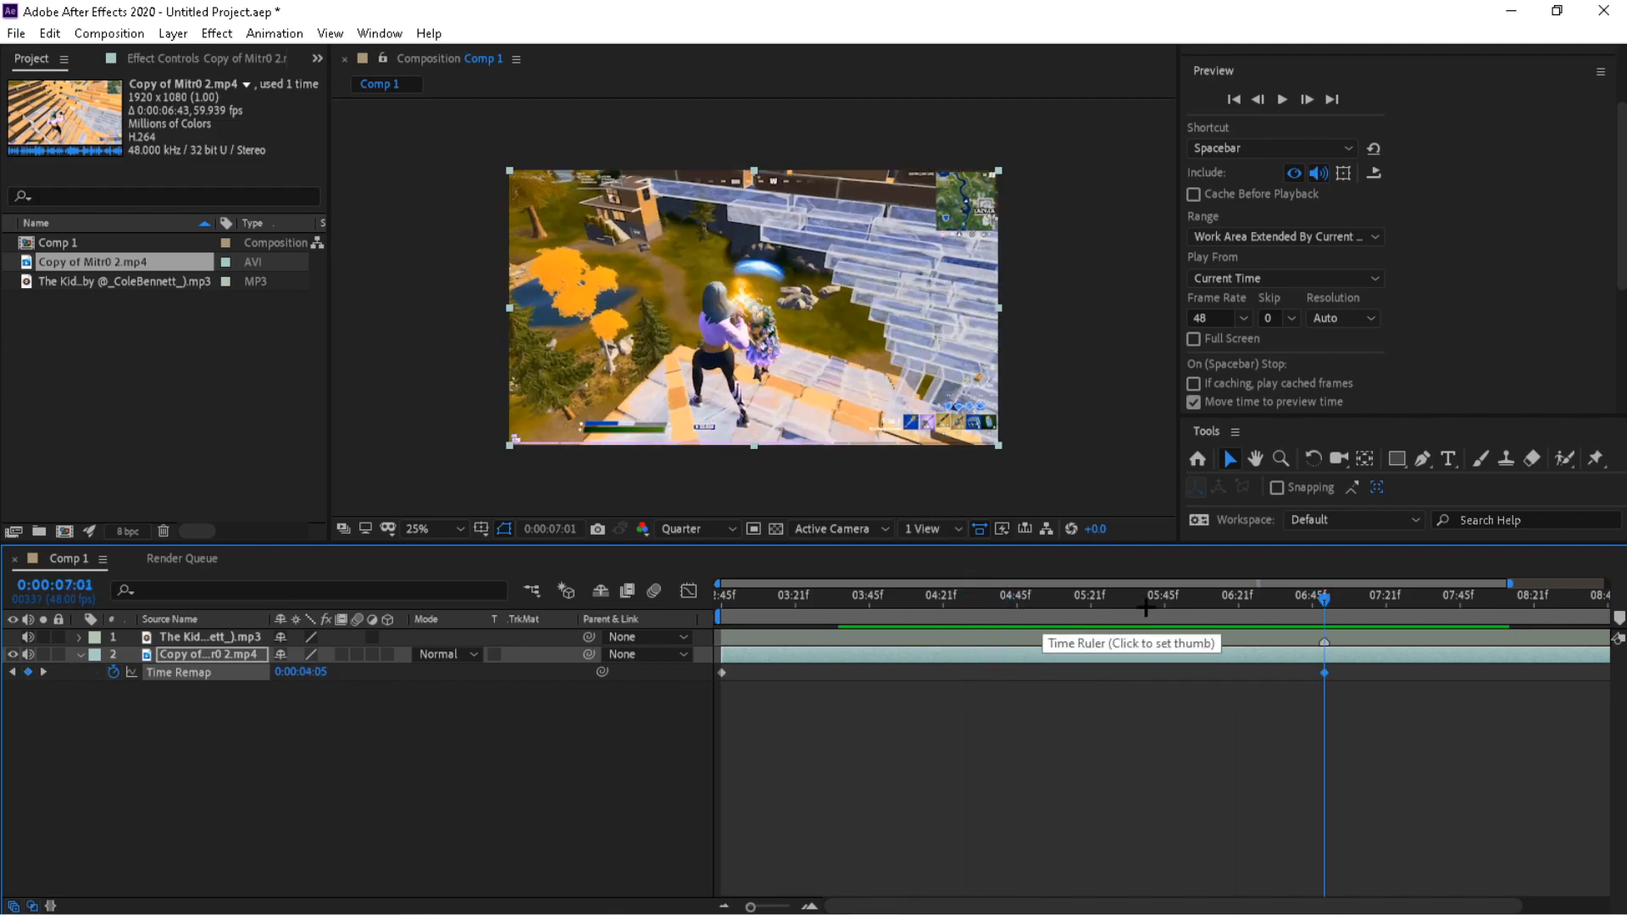
mouse_move(1321, 609)
left_mouse_down()
mouse_move(1551, 610)
mouse_move(1326, 604)
mouse_move(1322, 623)
left_mouse_up()
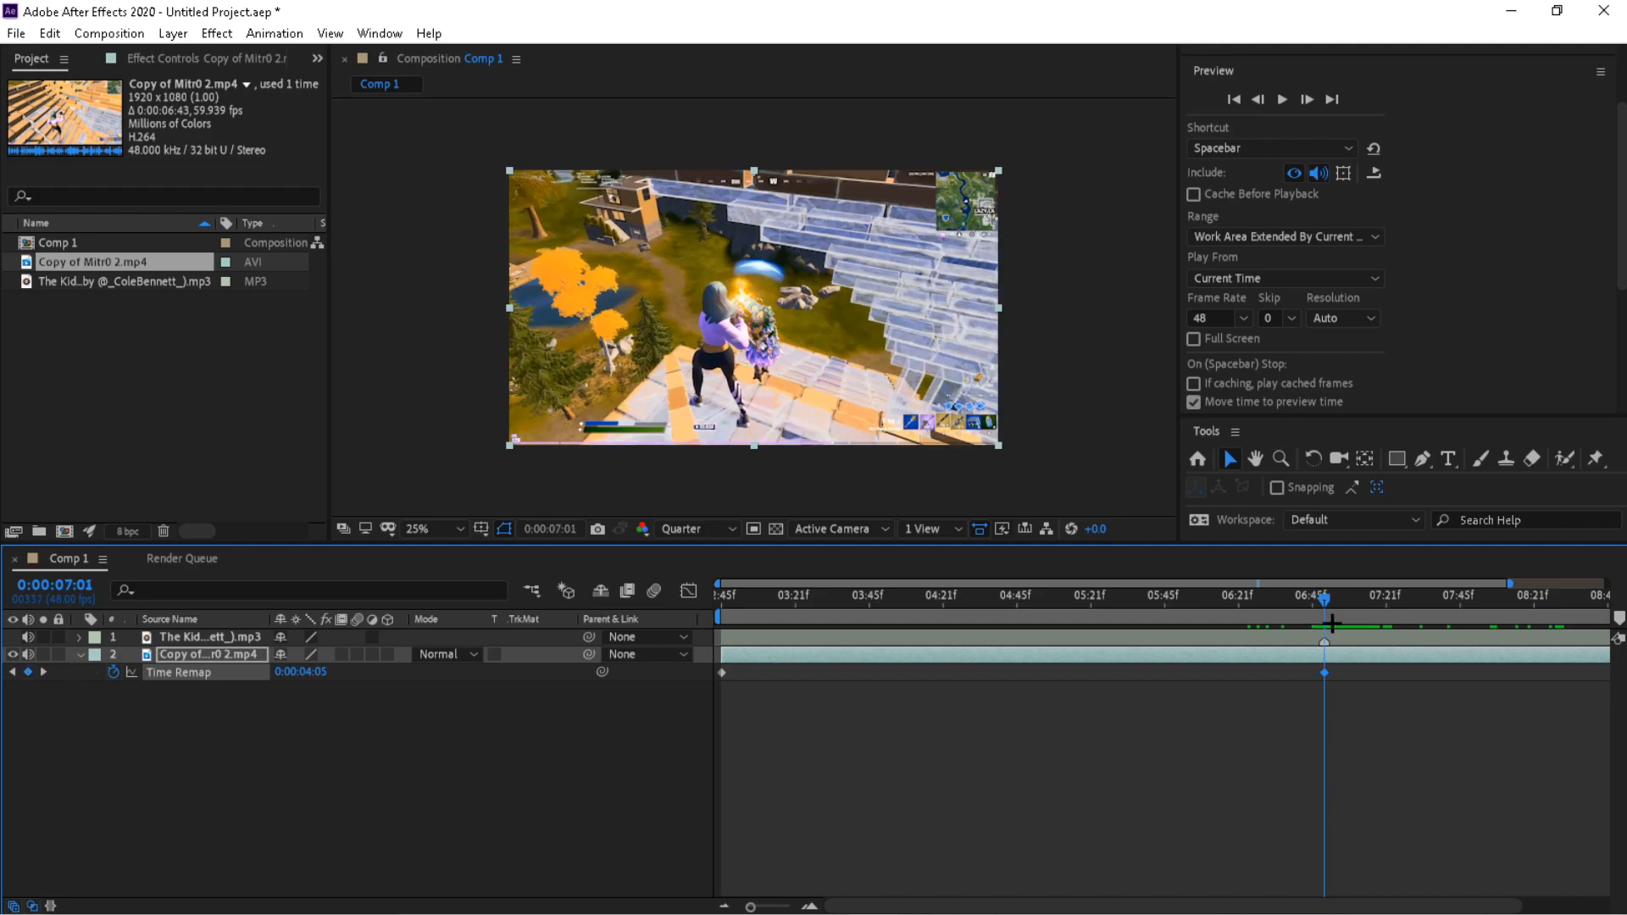
- Add a second Time Remap keyframe to the gameplay clip shortly before the beat, at 0:00:06:23
left_click_drag(1332, 623, 1245, 635)
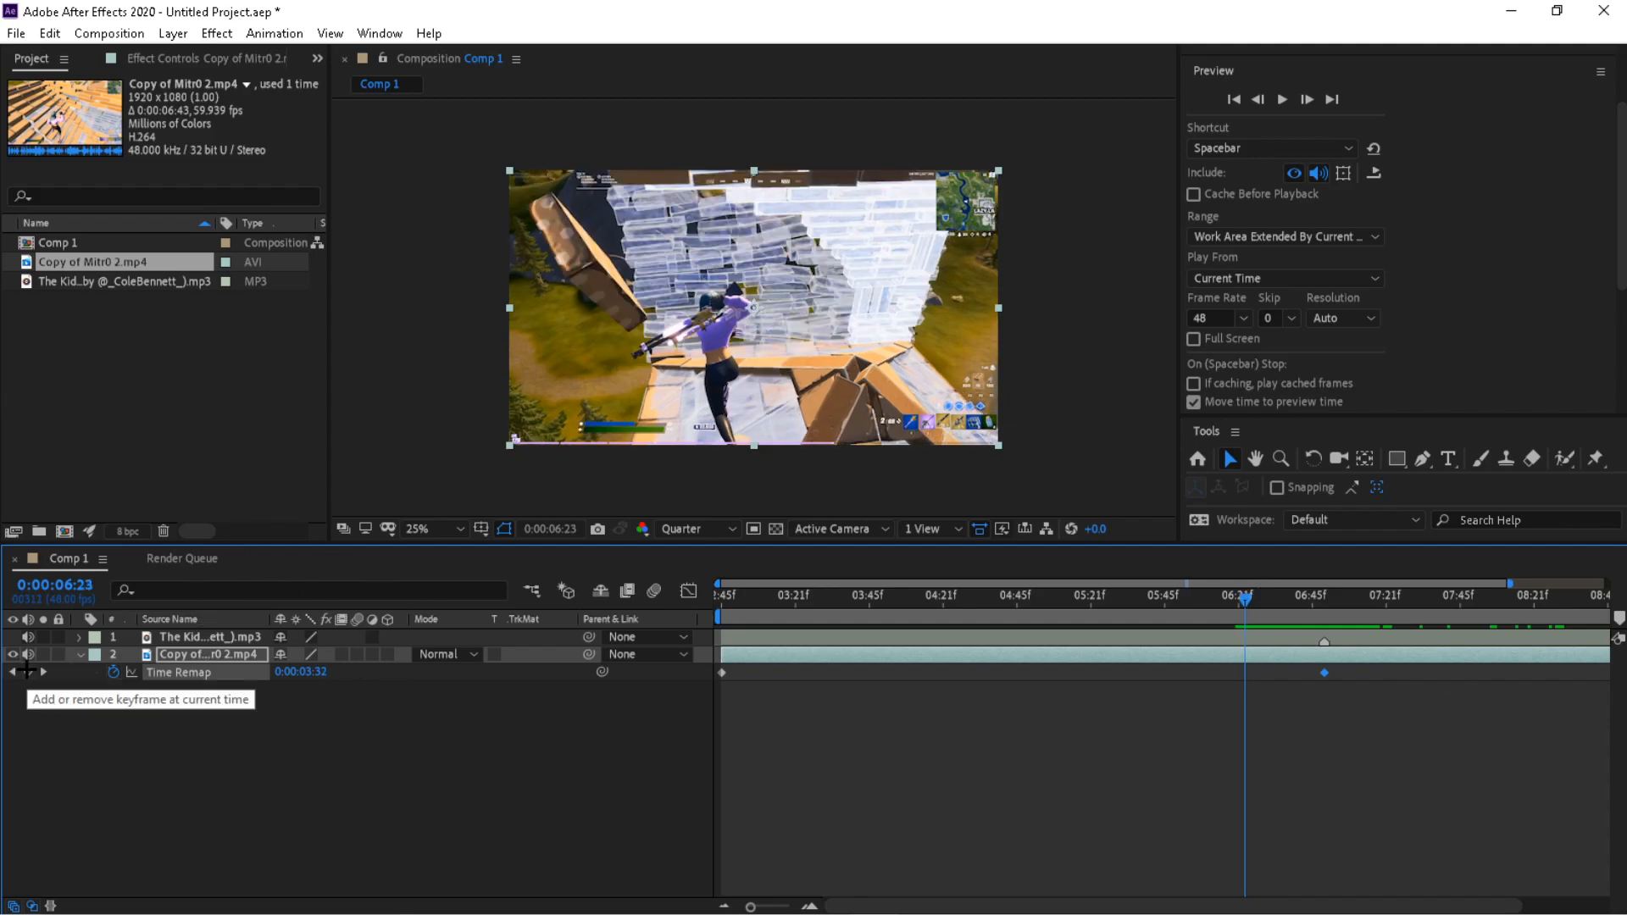
left_click(27, 671)
left_click_drag(1236, 612, 1281, 642)
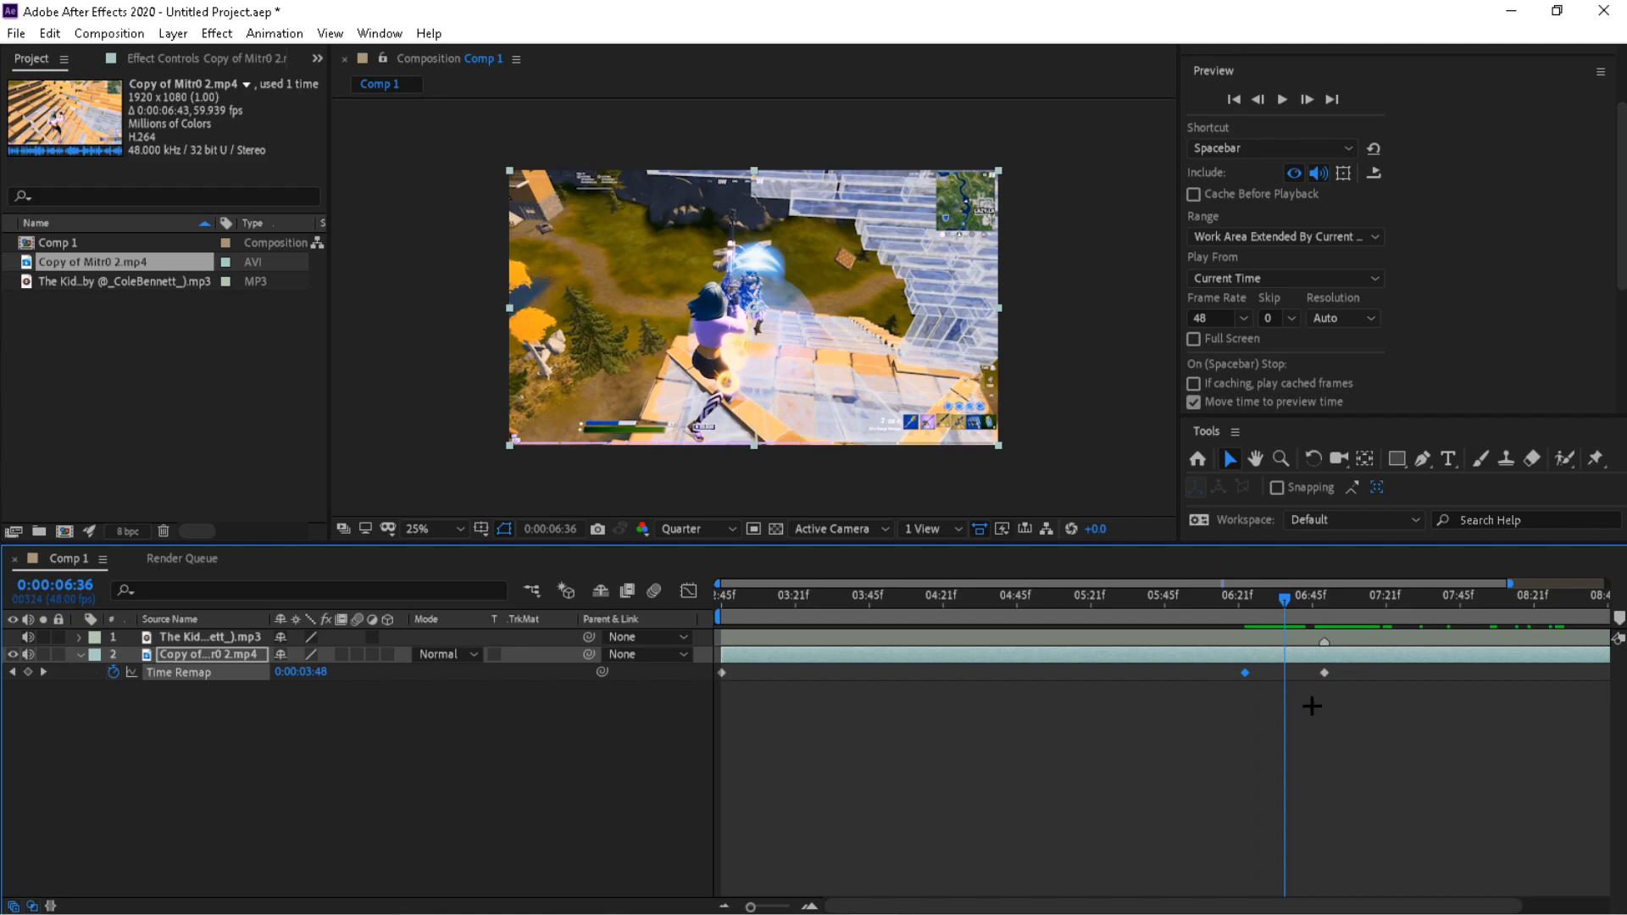
left_click(1327, 748)
- Play back the section around the two middle Time Remap keyframes to find where the clip should end
left_click_drag(1285, 640, 1224, 612)
key("space")
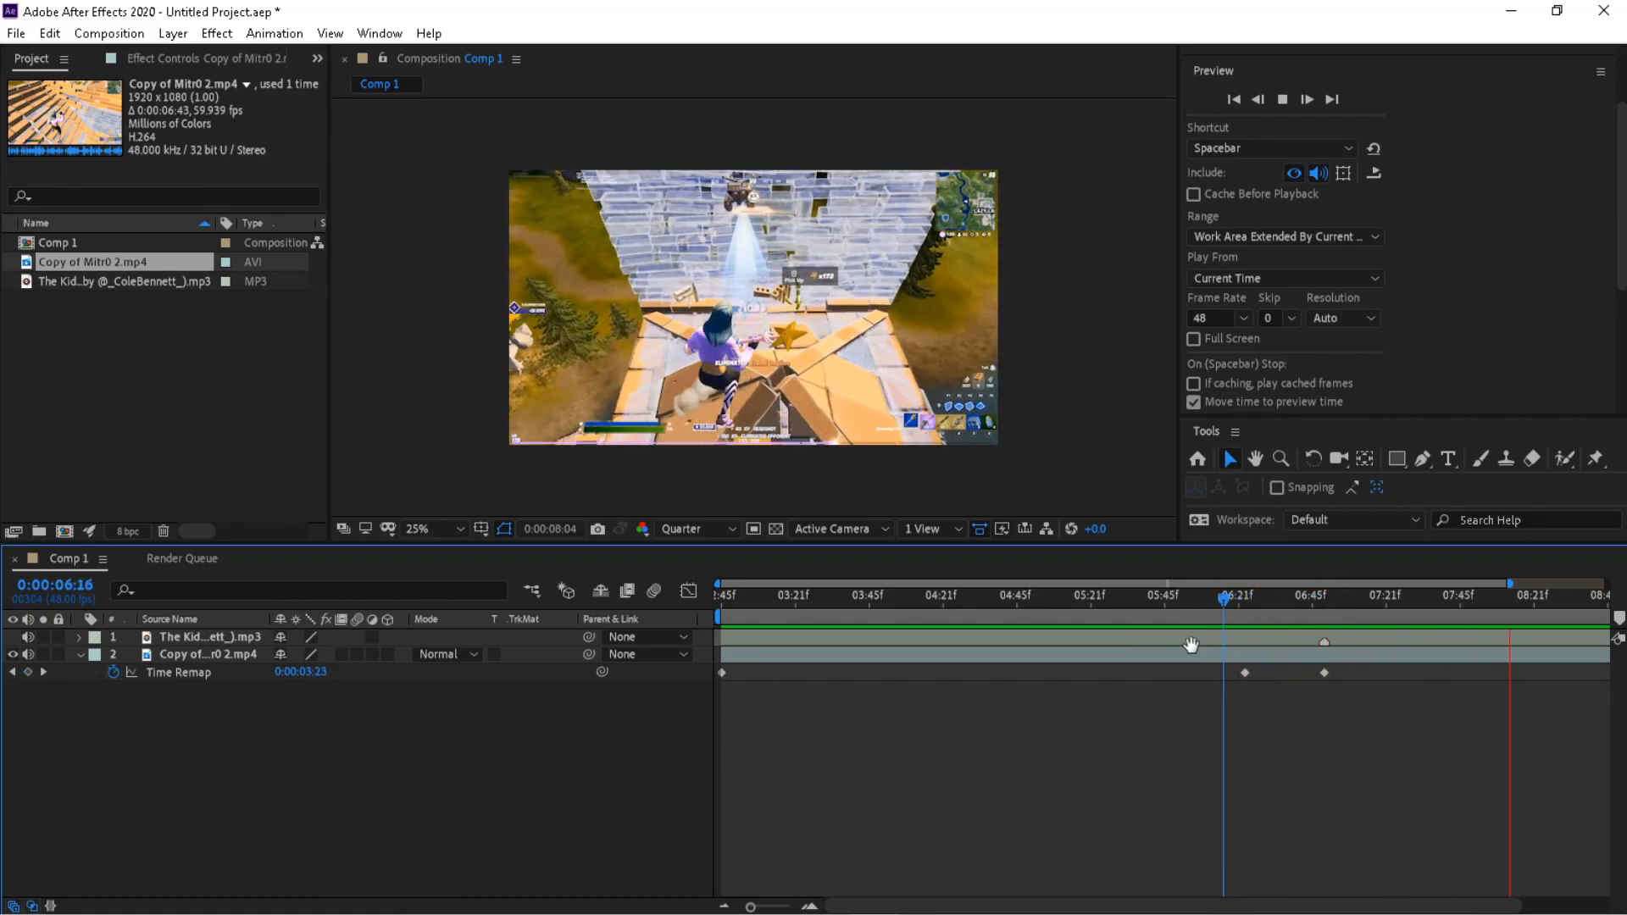
mouse_move(796, 909)
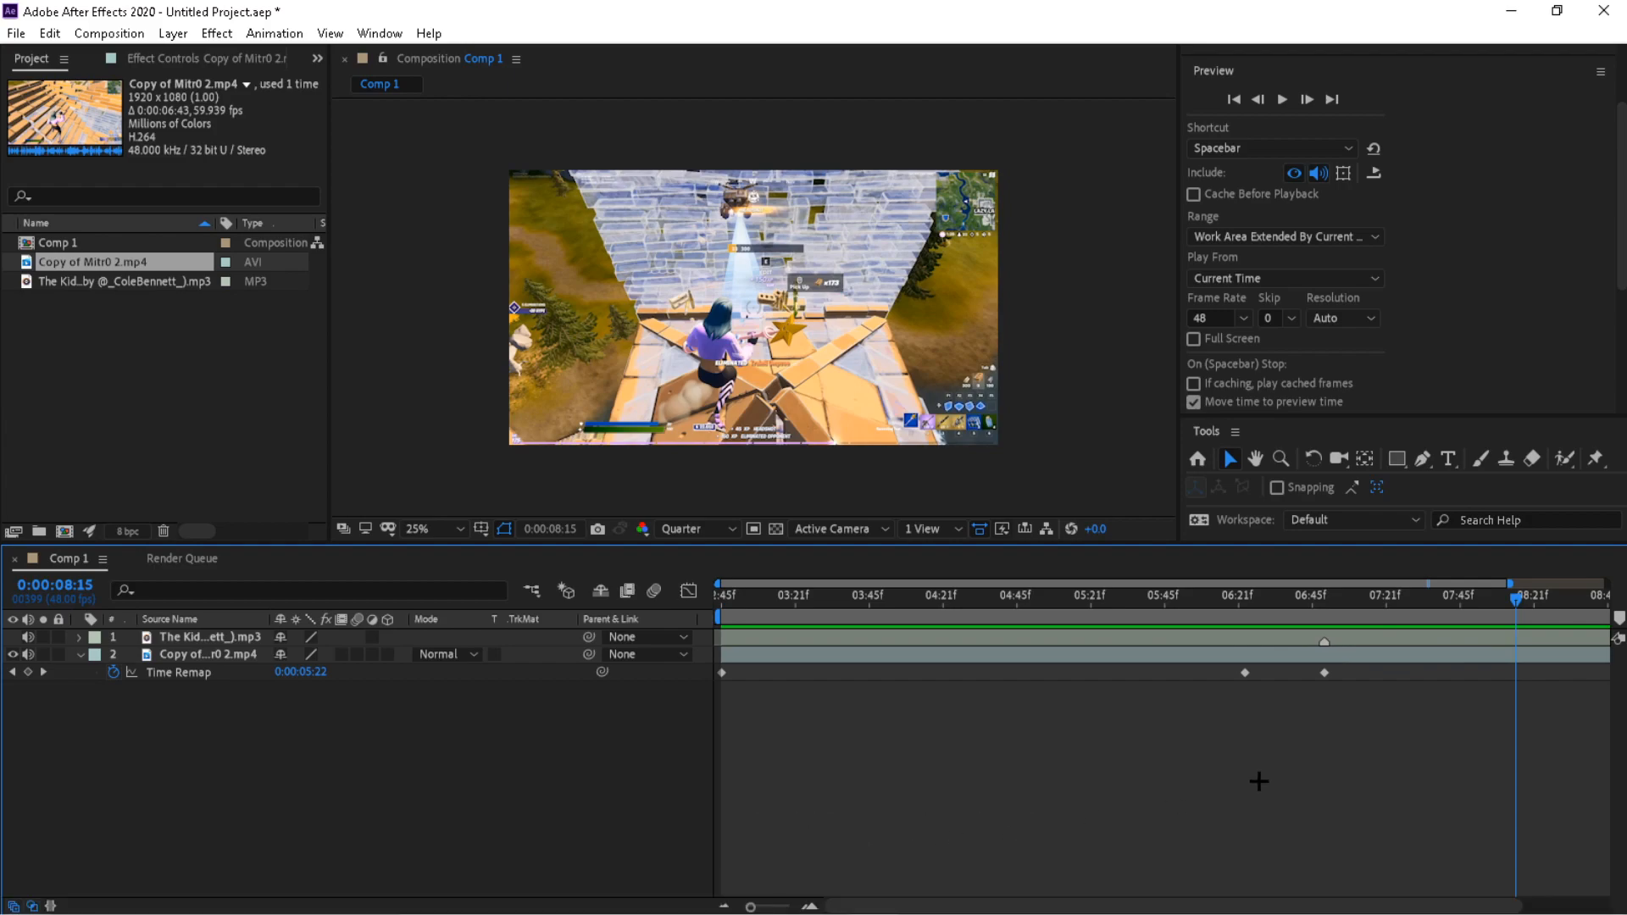
left_click(1342, 598)
key("space")
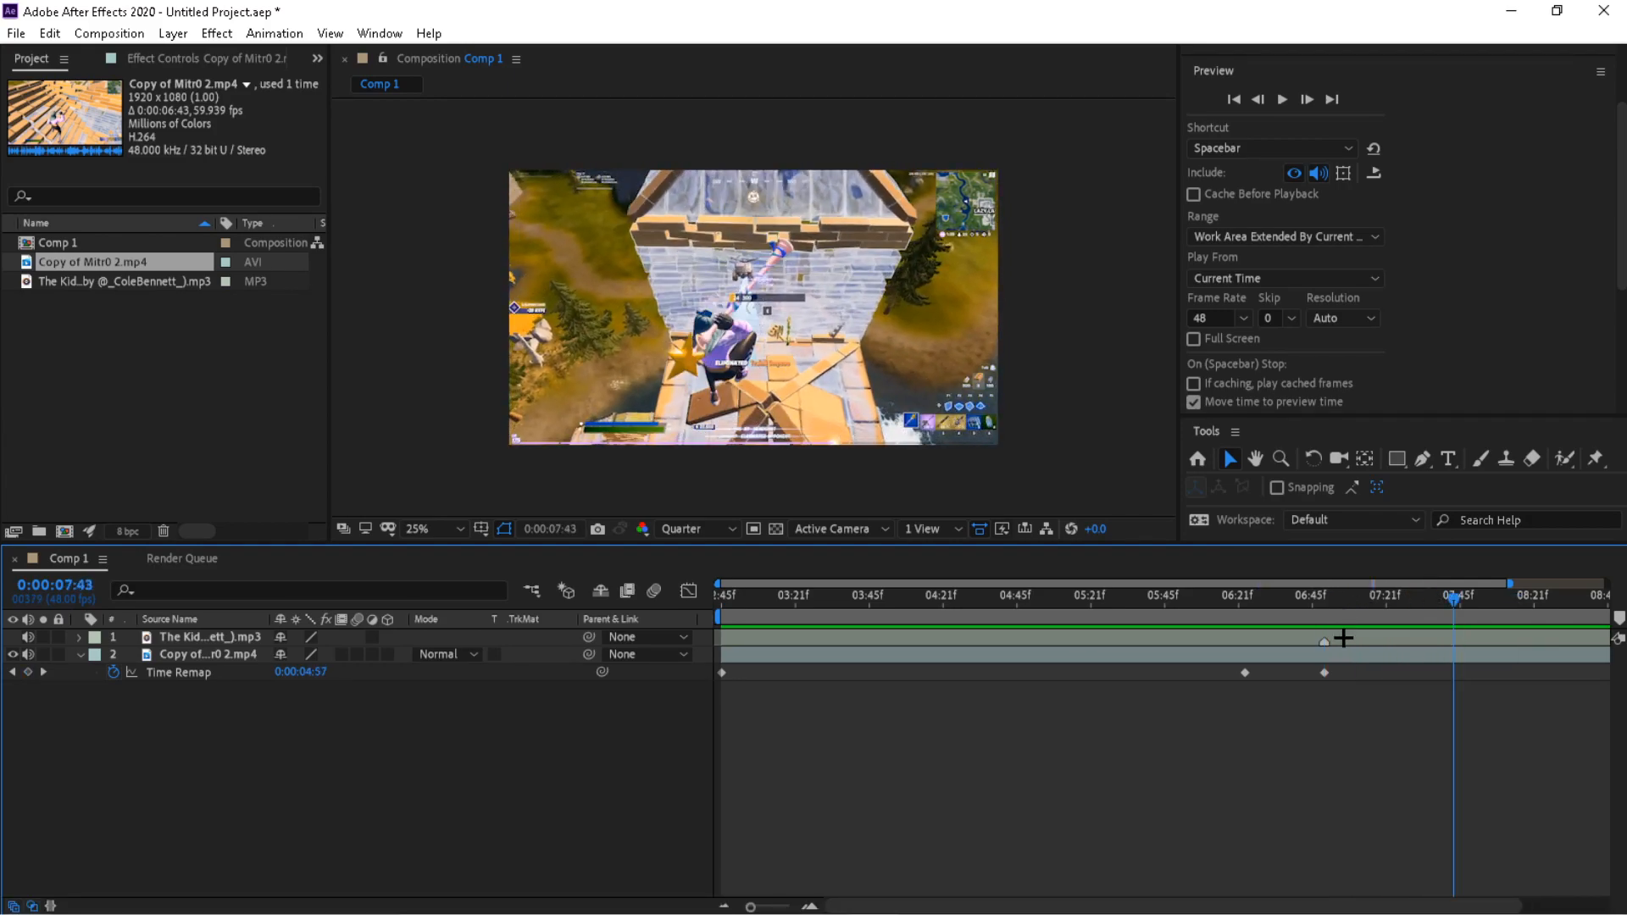
- Split the gameplay clip at 0:00:07:43 and delete the trailing part
left_click_drag(1510, 583, 1605, 584)
left_click_drag(1602, 674, 1426, 700)
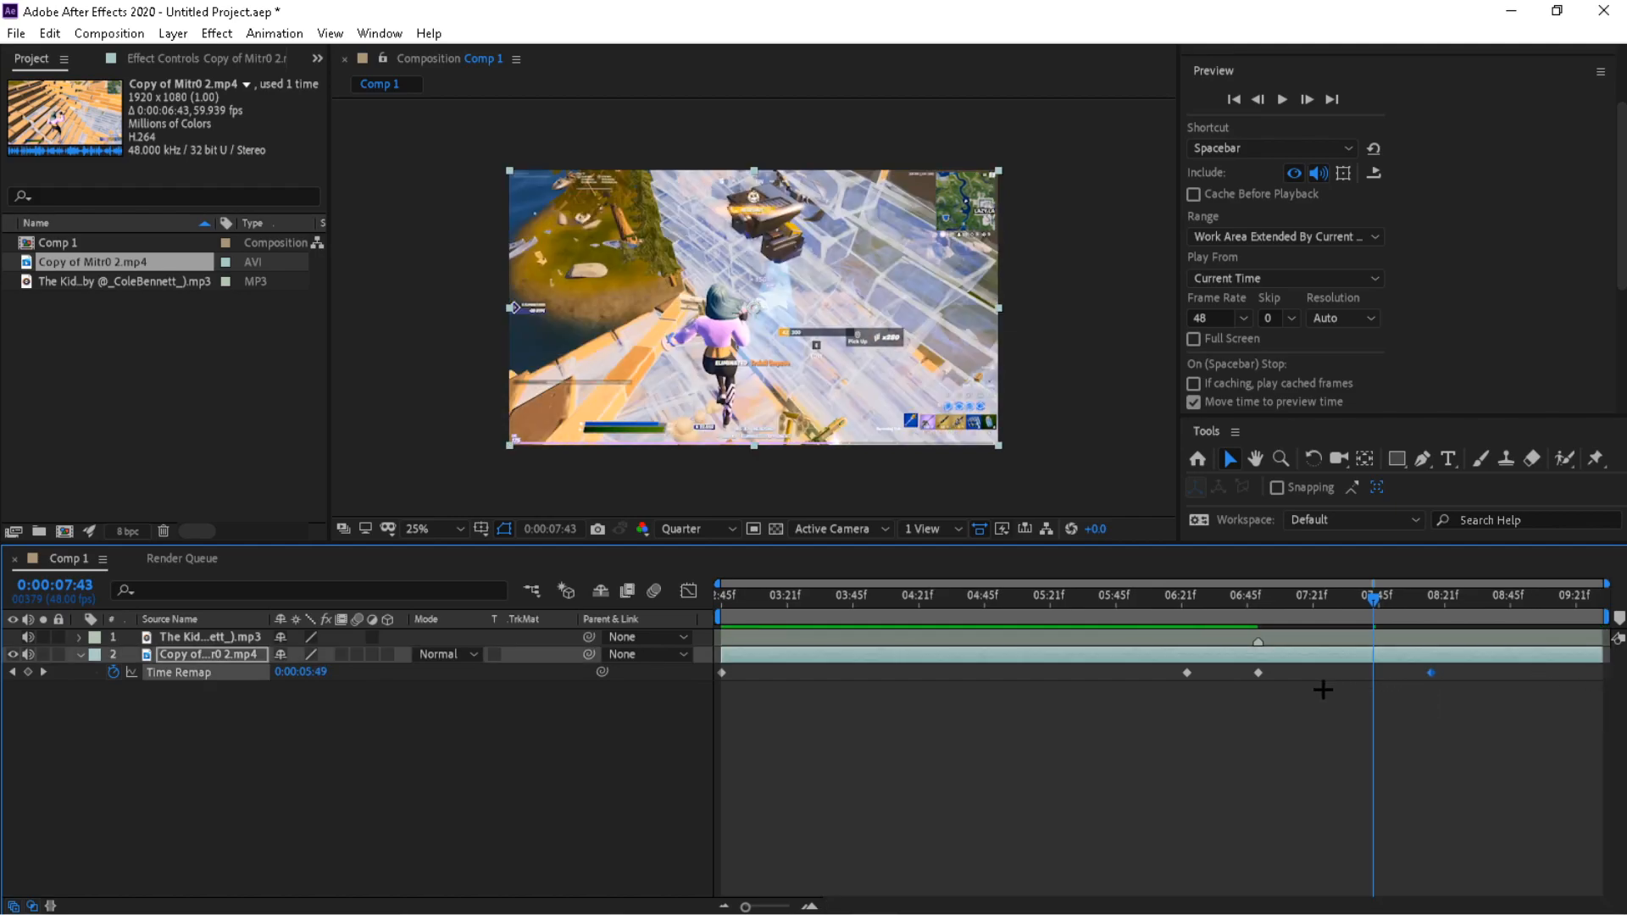
key("ctrl+z")
key("ctrl+shift+d")
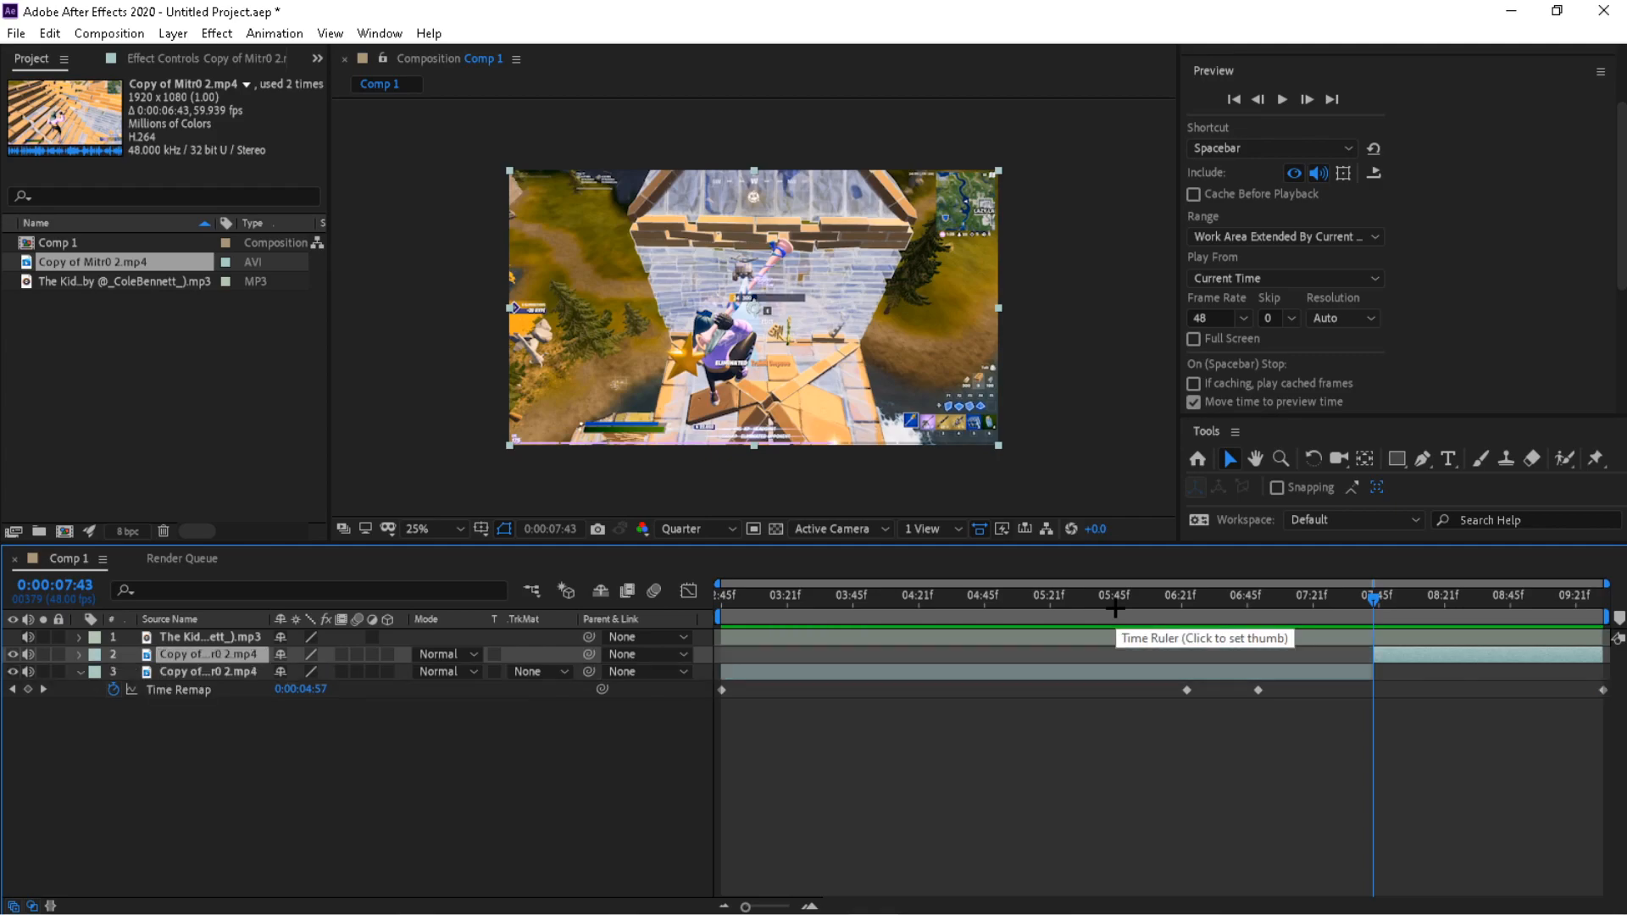
key("Delete")
- Preview the trimmed ending and add a Time Remap keyframe on the clip's last frame, 0:00:07:42
left_click_drag(1374, 603, 1176, 636)
key("space")
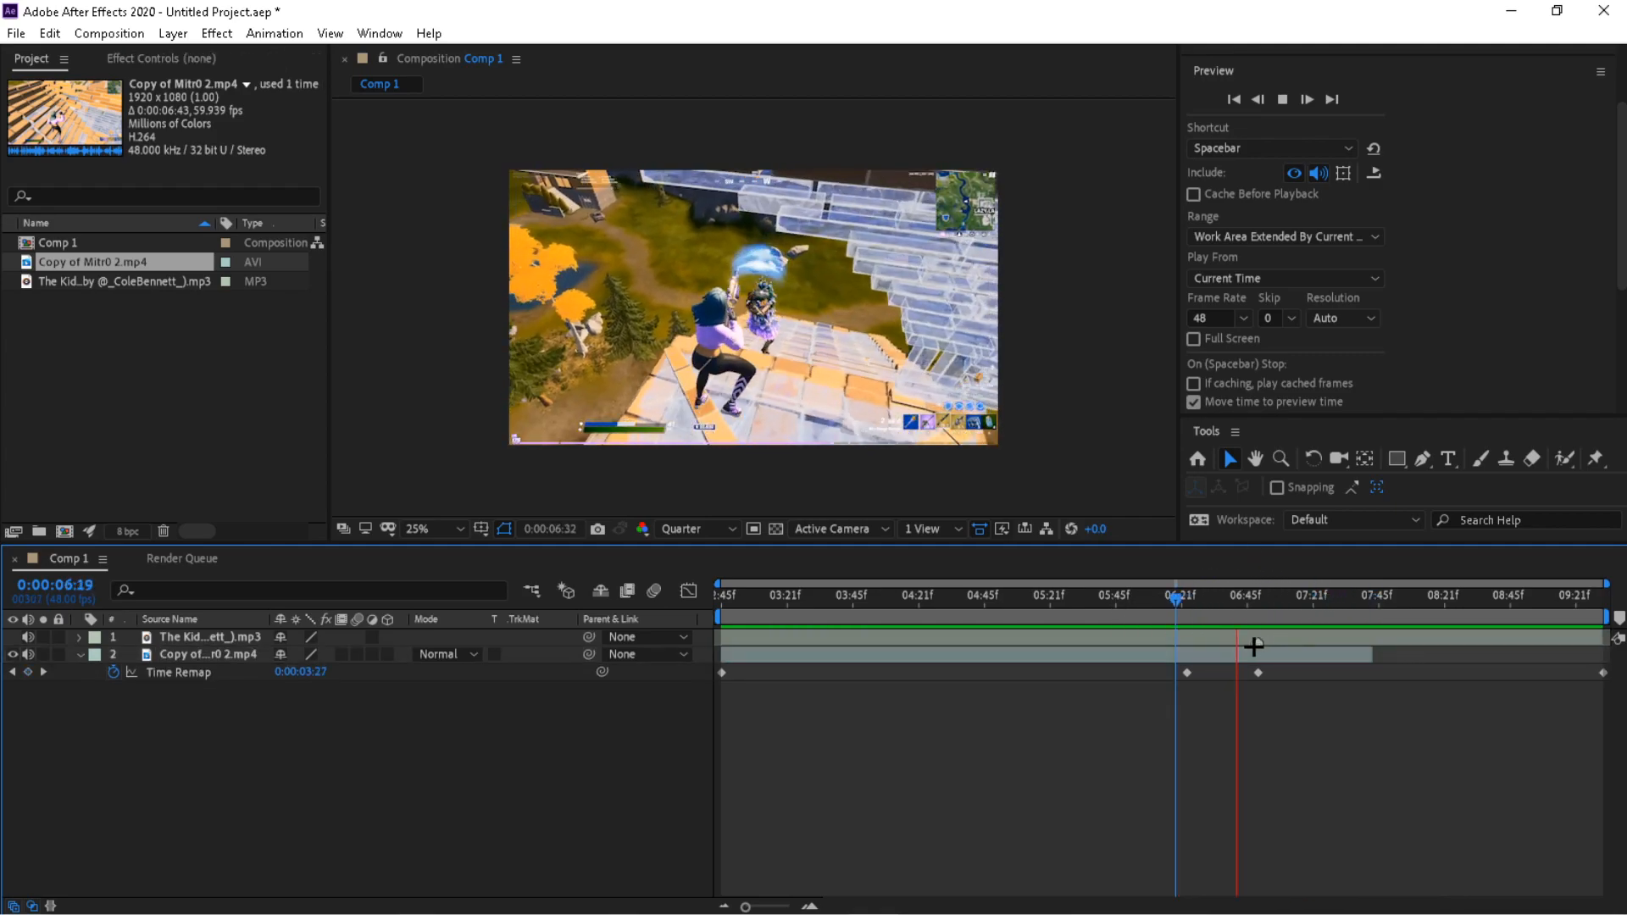
key("space")
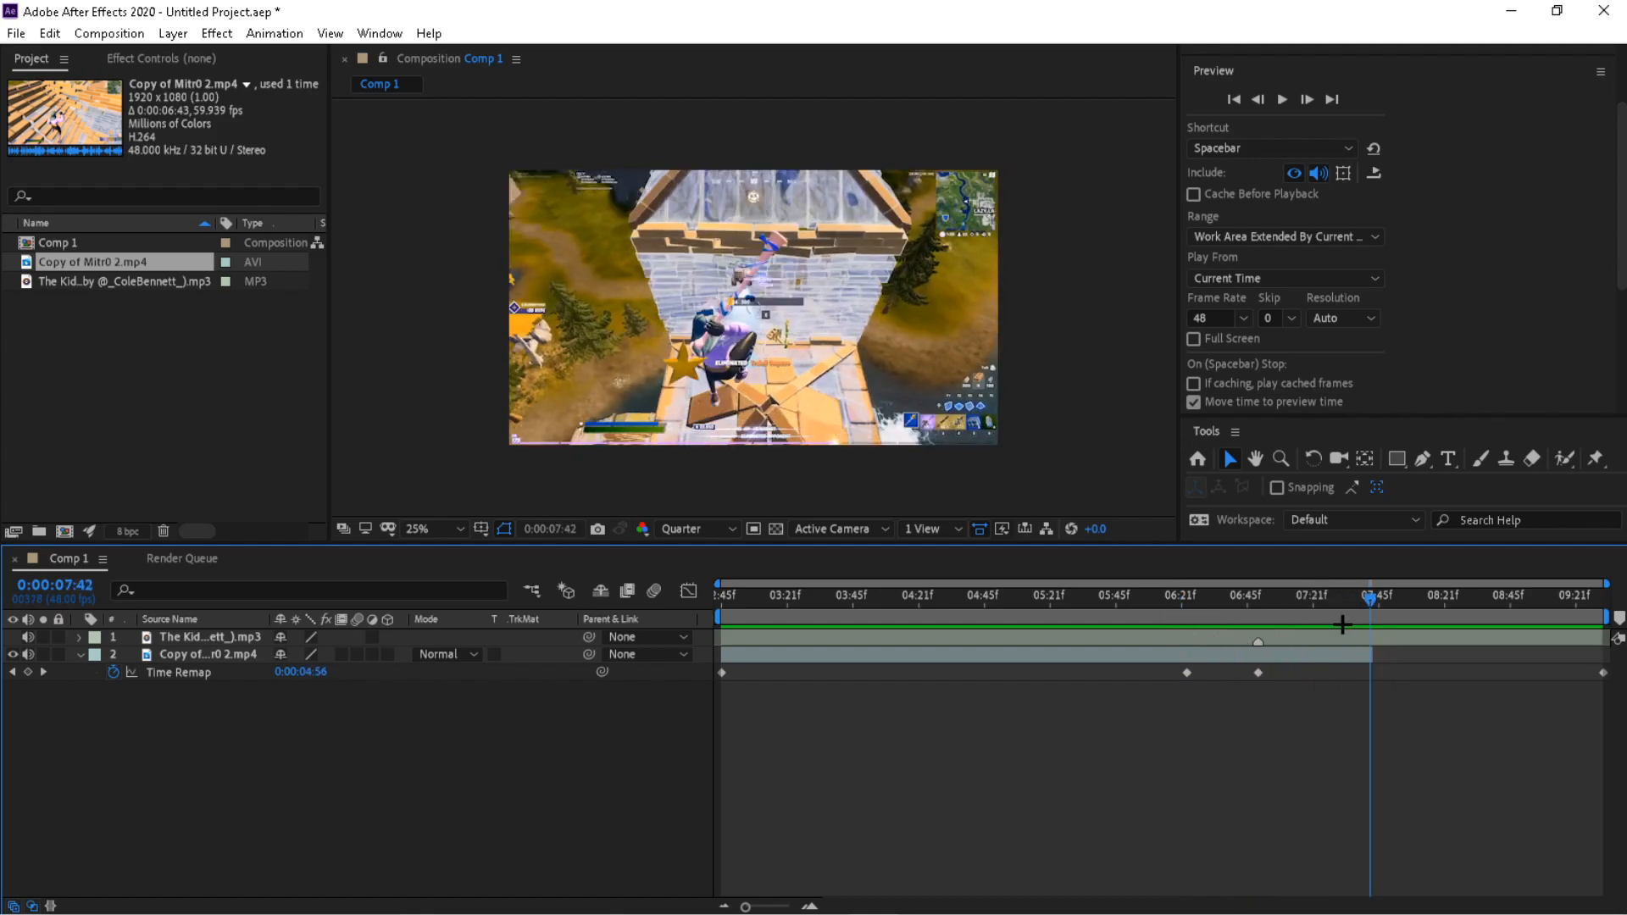
left_click(28, 672)
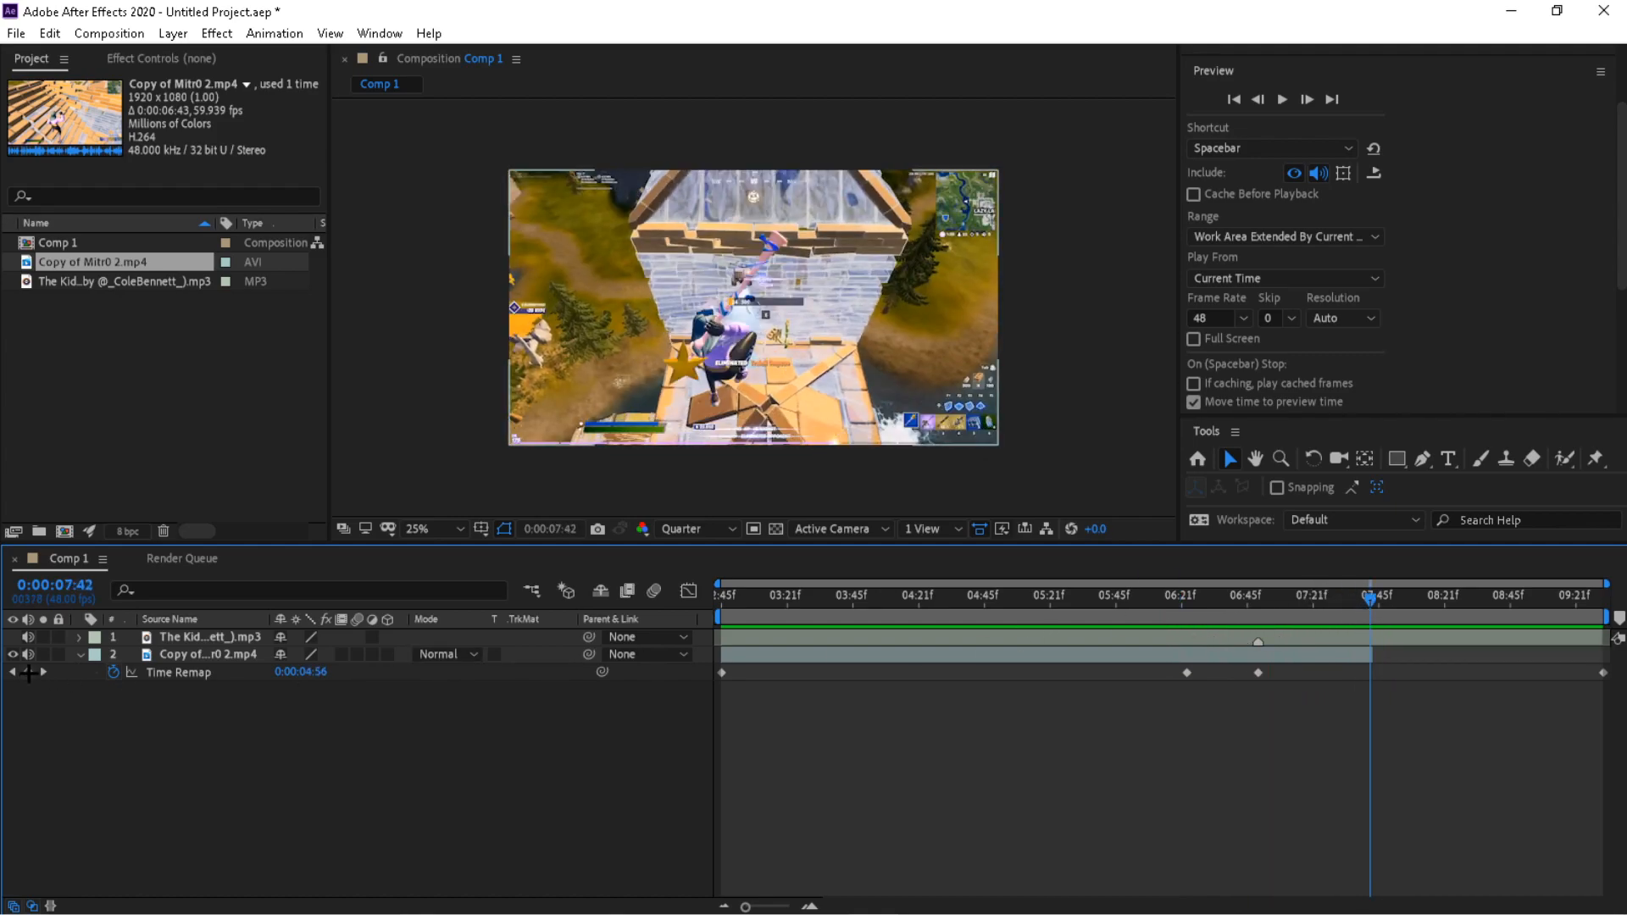
left_click(1513, 777)
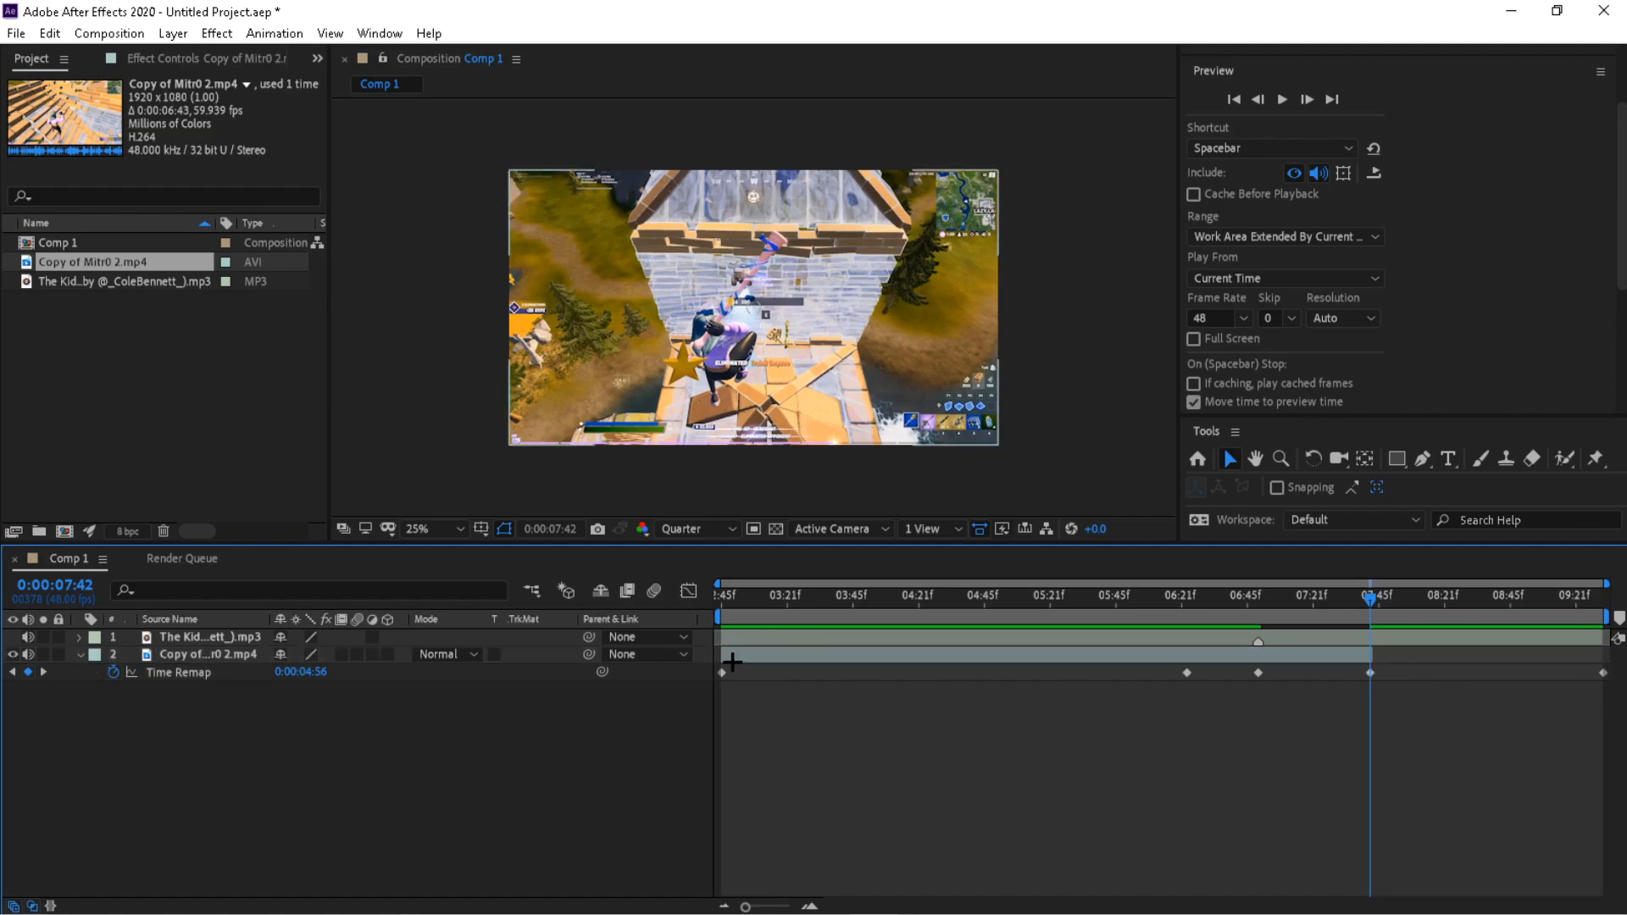
- Try splitting the gameplay clip at 0:00:04:36 and deleting the part before it
left_click_drag(1221, 709, 1345, 737)
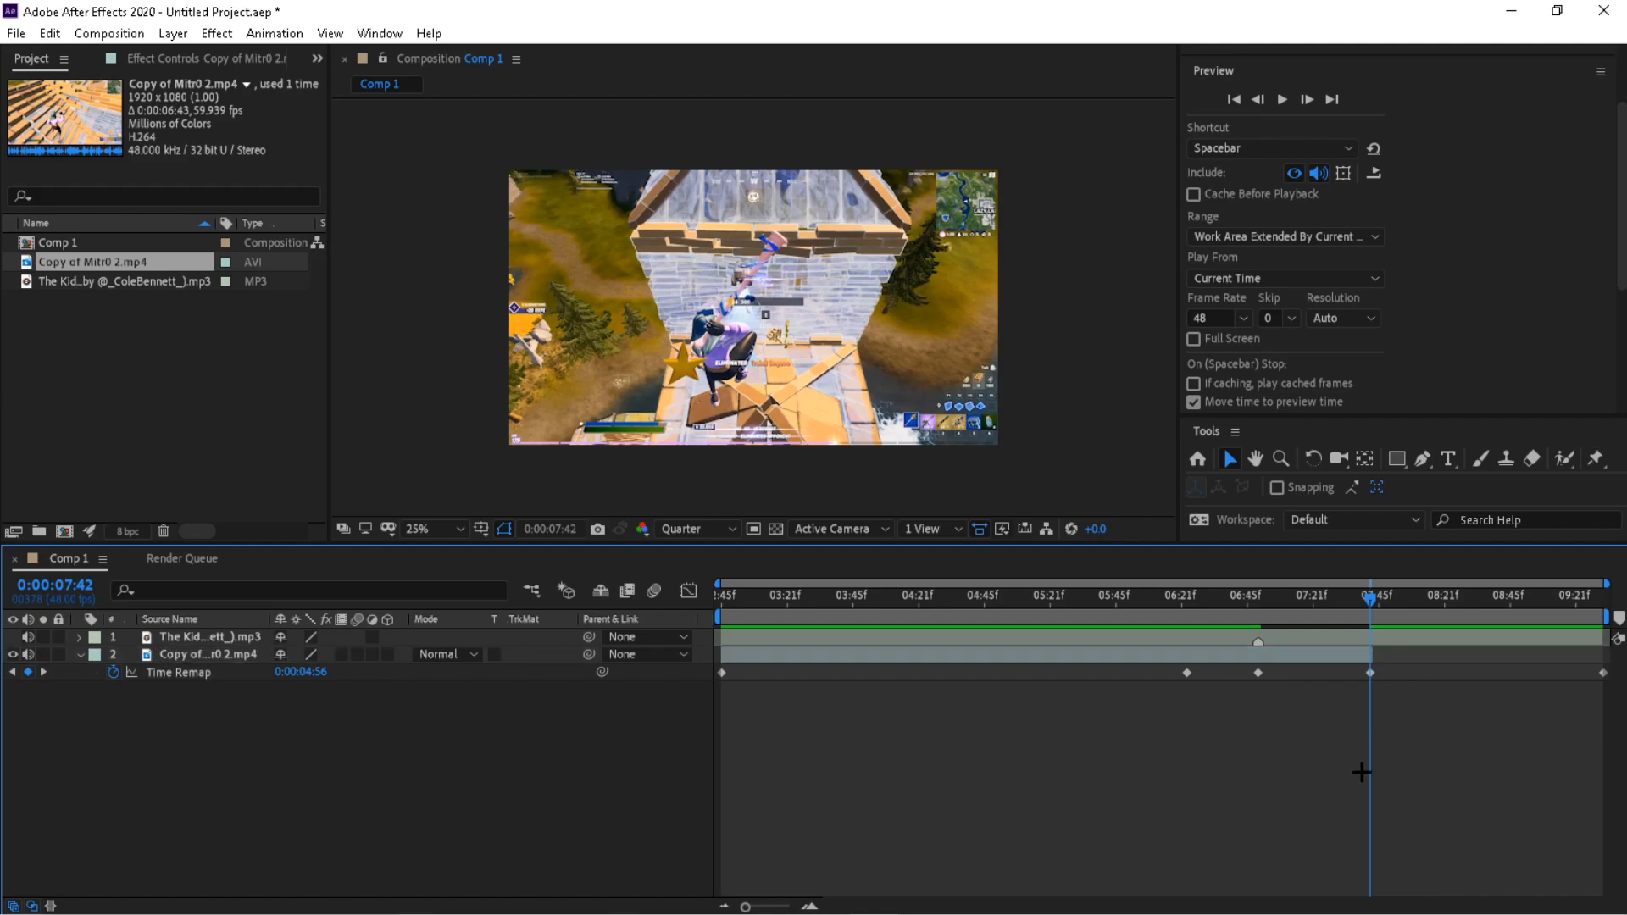
left_click_drag(901, 625, 728, 634)
left_click(722, 673)
left_click_drag(978, 614, 960, 642)
key("ctrl+shift+d")
left_click(941, 677)
key("Delete")
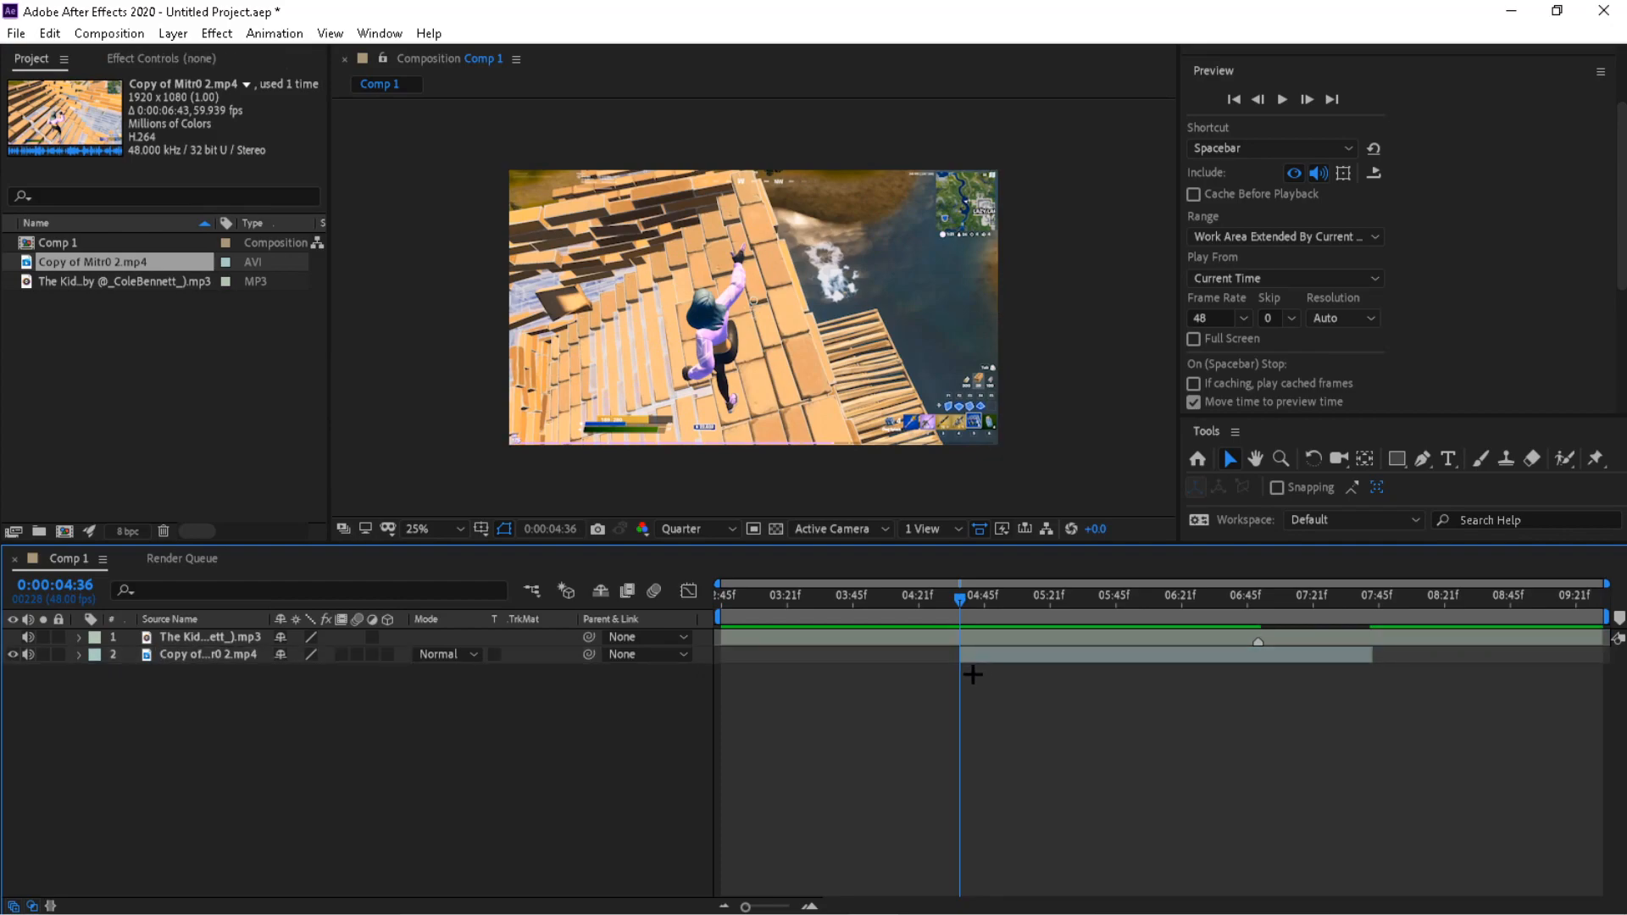
- Try adding a Time Remap keyframe at the shortened clip's start, 0:00:04:36, and undo back to the full-length opening
left_click(1161, 658)
key("u")
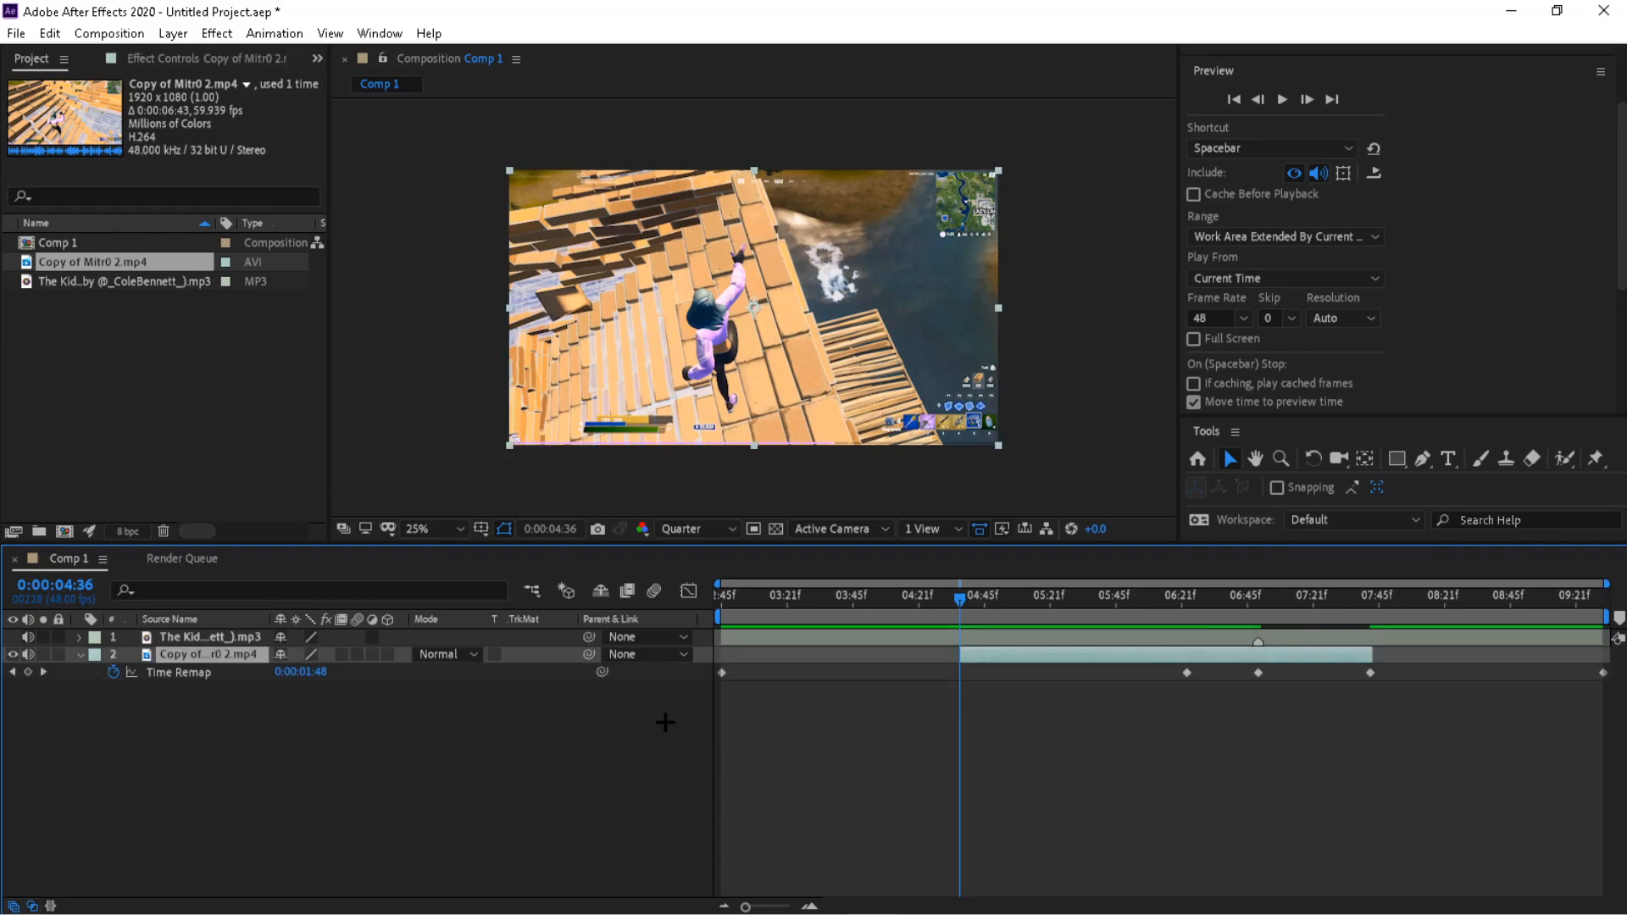
left_click(28, 671)
key("ctrl+z")
key("ctrl+z")
key("ctrl+z")
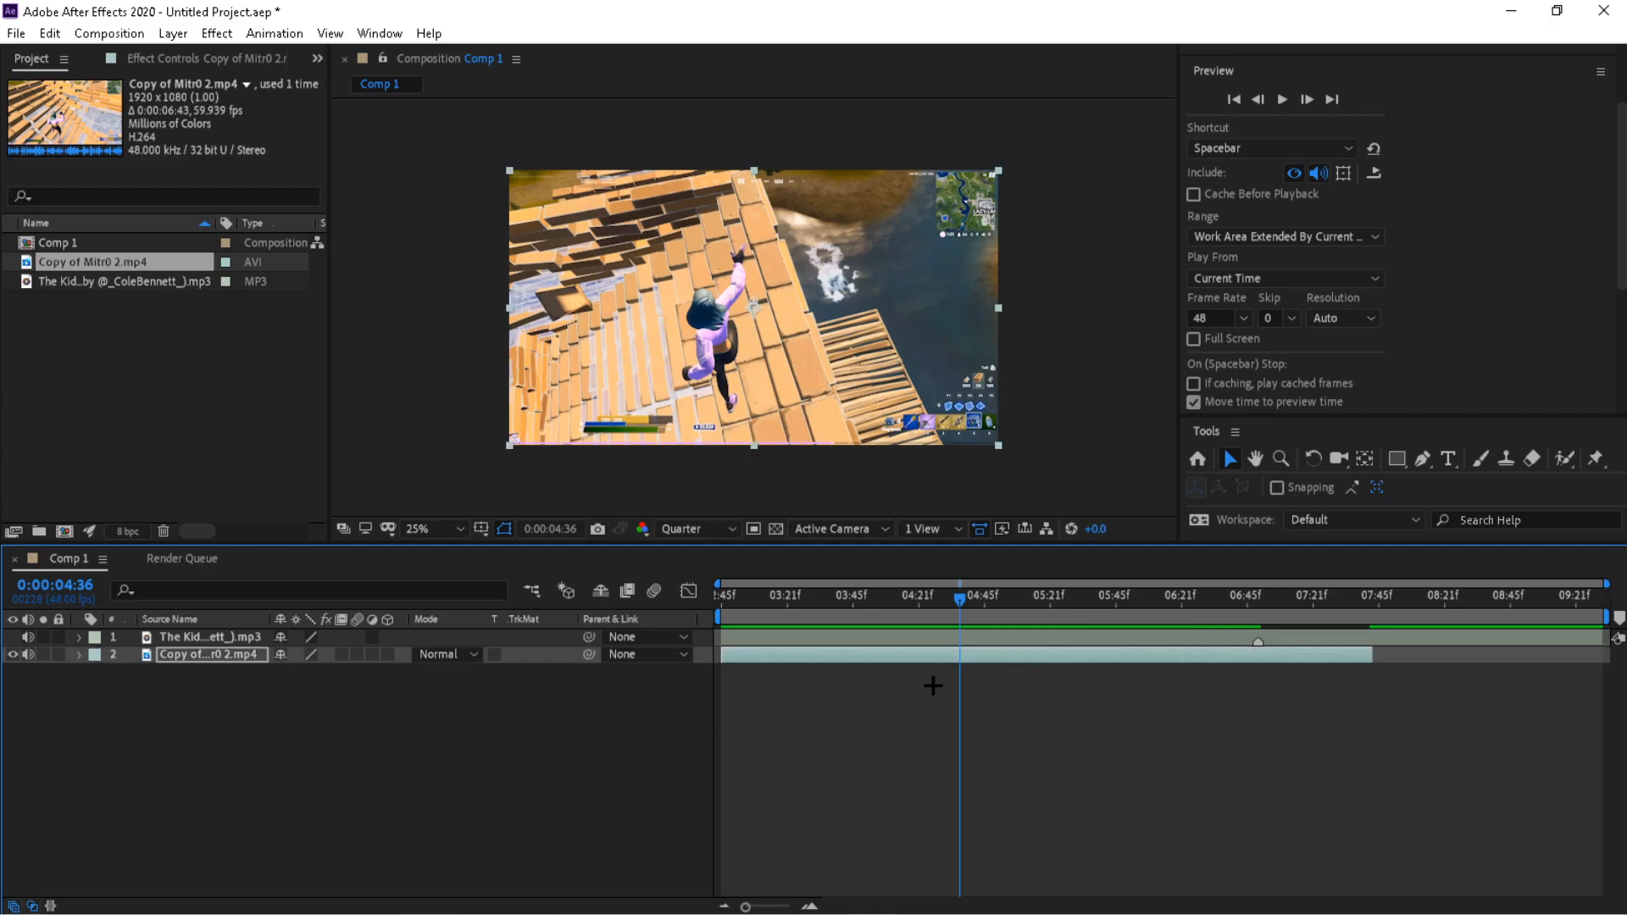
- Apply Easy Ease to the three Time Remap keyframes from 0:00:06:23 to 0:00:07:42
key("u")
left_click_drag(1014, 605, 1186, 695)
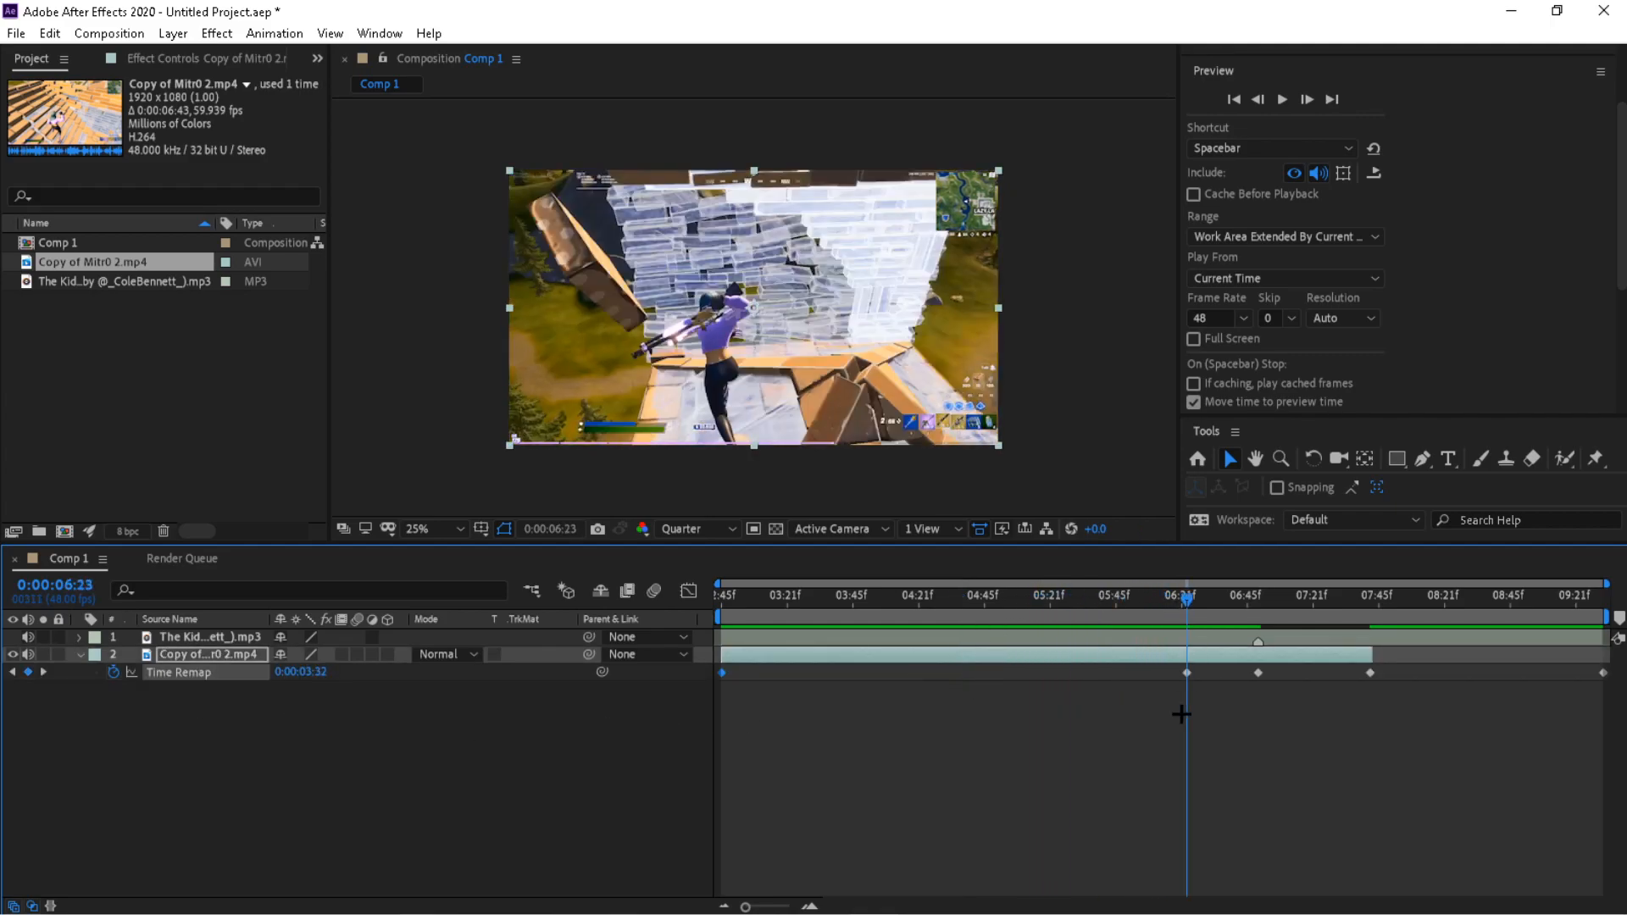
left_click_drag(1136, 749, 1487, 624)
key("F9")
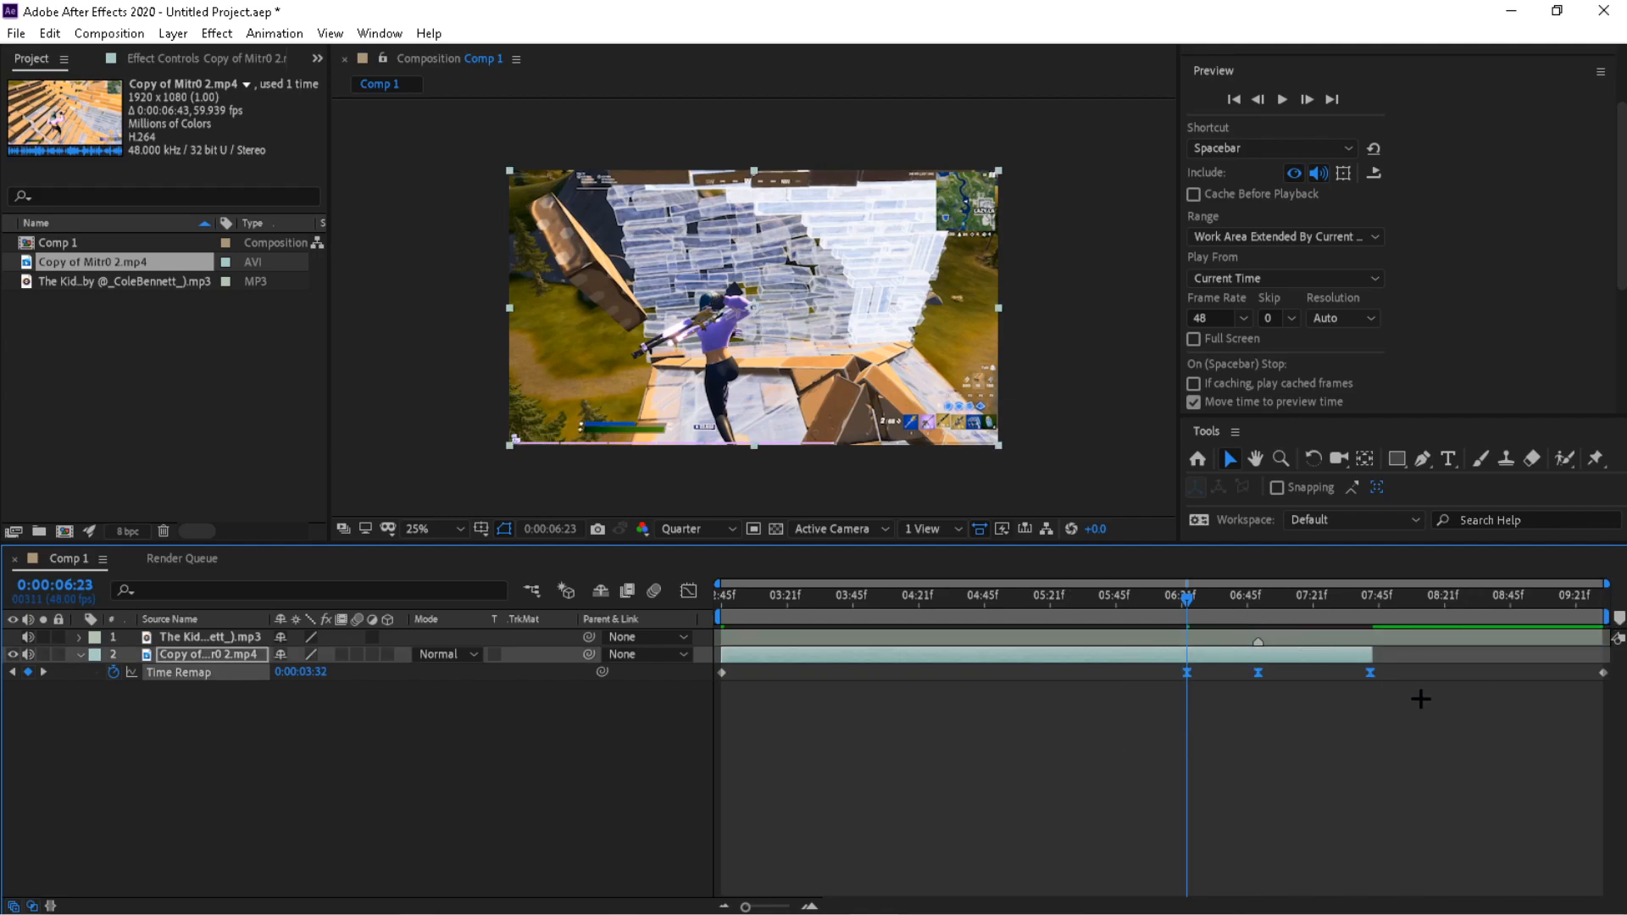
- Show the clip's Time Remap curve in the Graph Editor, compare its speed graph, and return to the value graph
left_click(689, 590)
left_click(1024, 689)
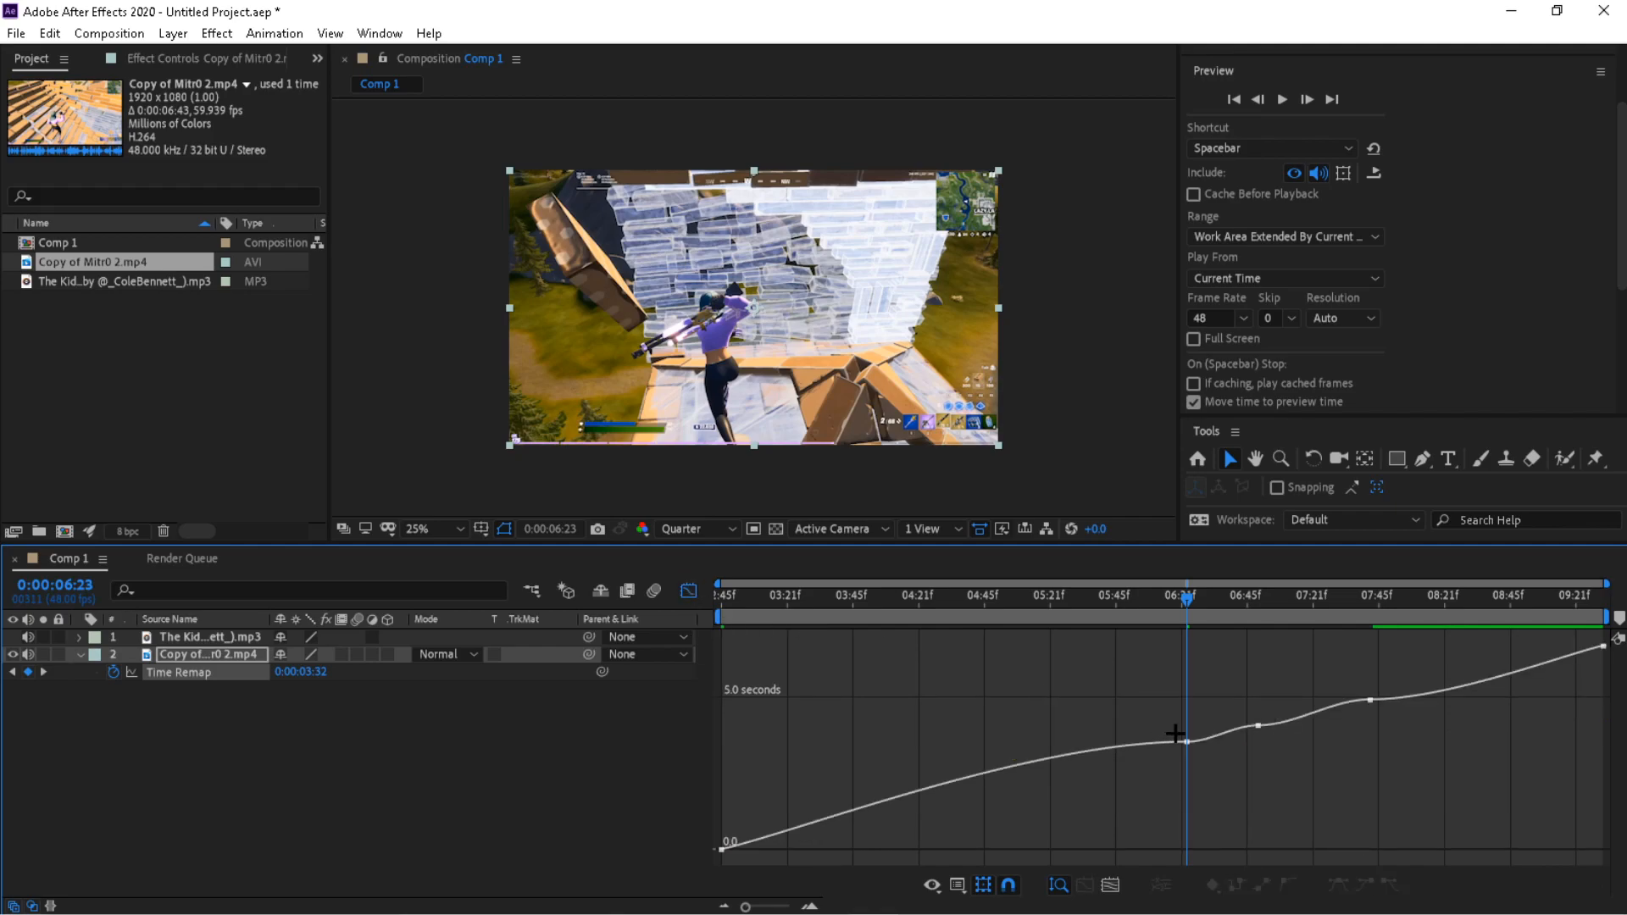
right_click(1180, 693)
left_click(1343, 514)
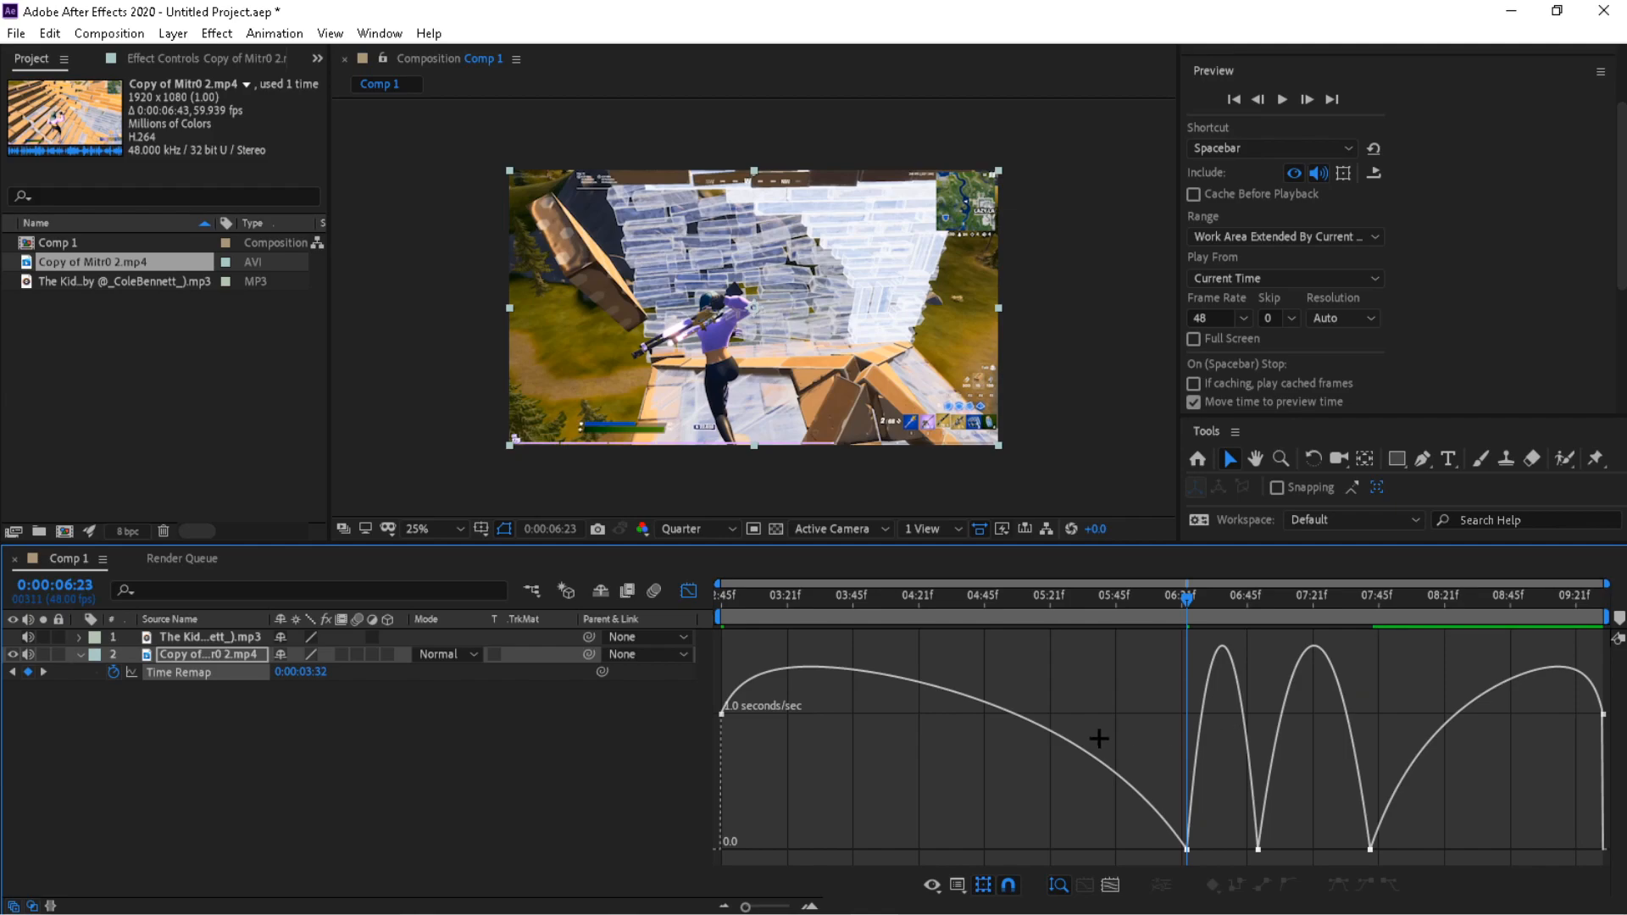
right_click(1148, 701)
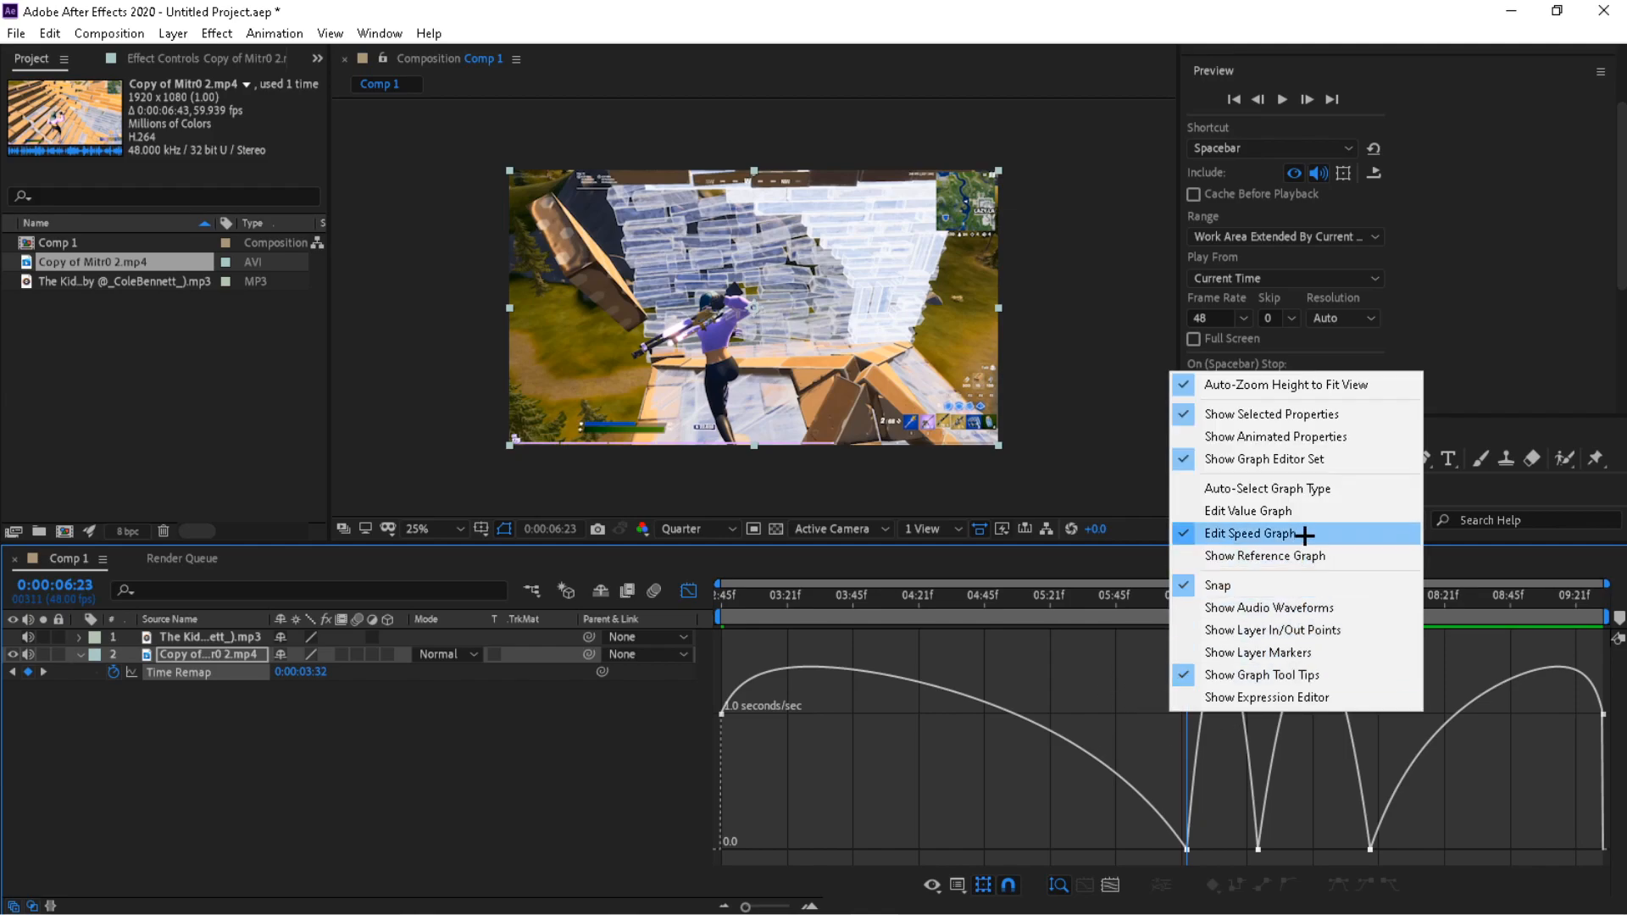
left_click(1324, 508)
- Preview the eased clip from 0:00:03:34 and examine its motion around the Time Remap keyframes at 0:00:06:23 and 0:00:07:01
left_click(1183, 596)
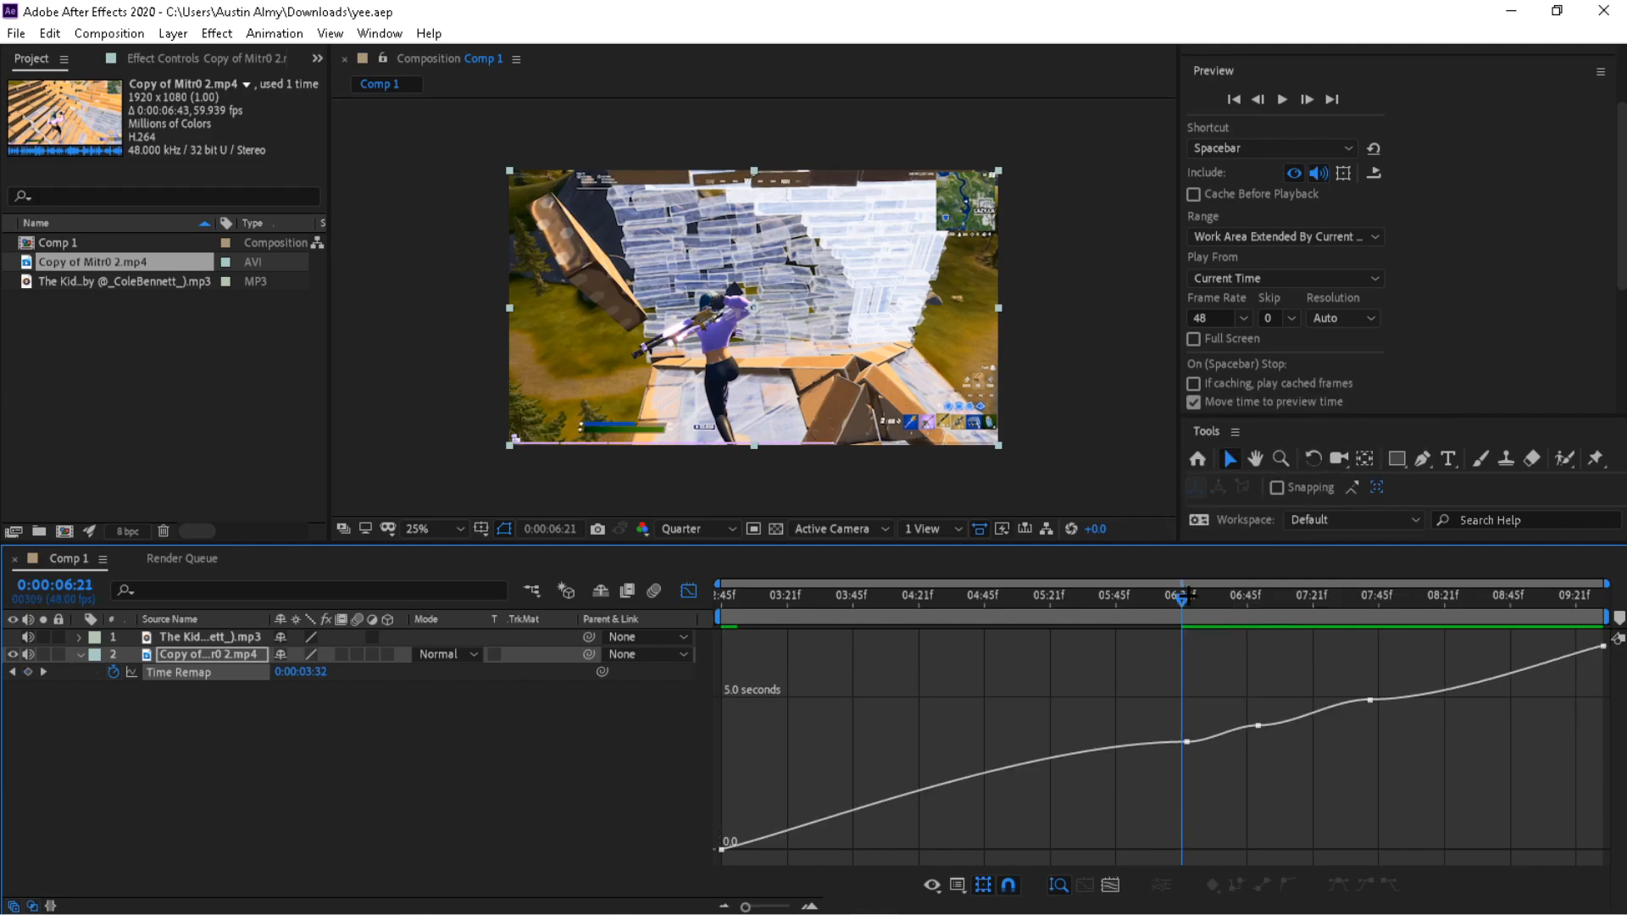
left_click_drag(1263, 625, 823, 625)
key("space")
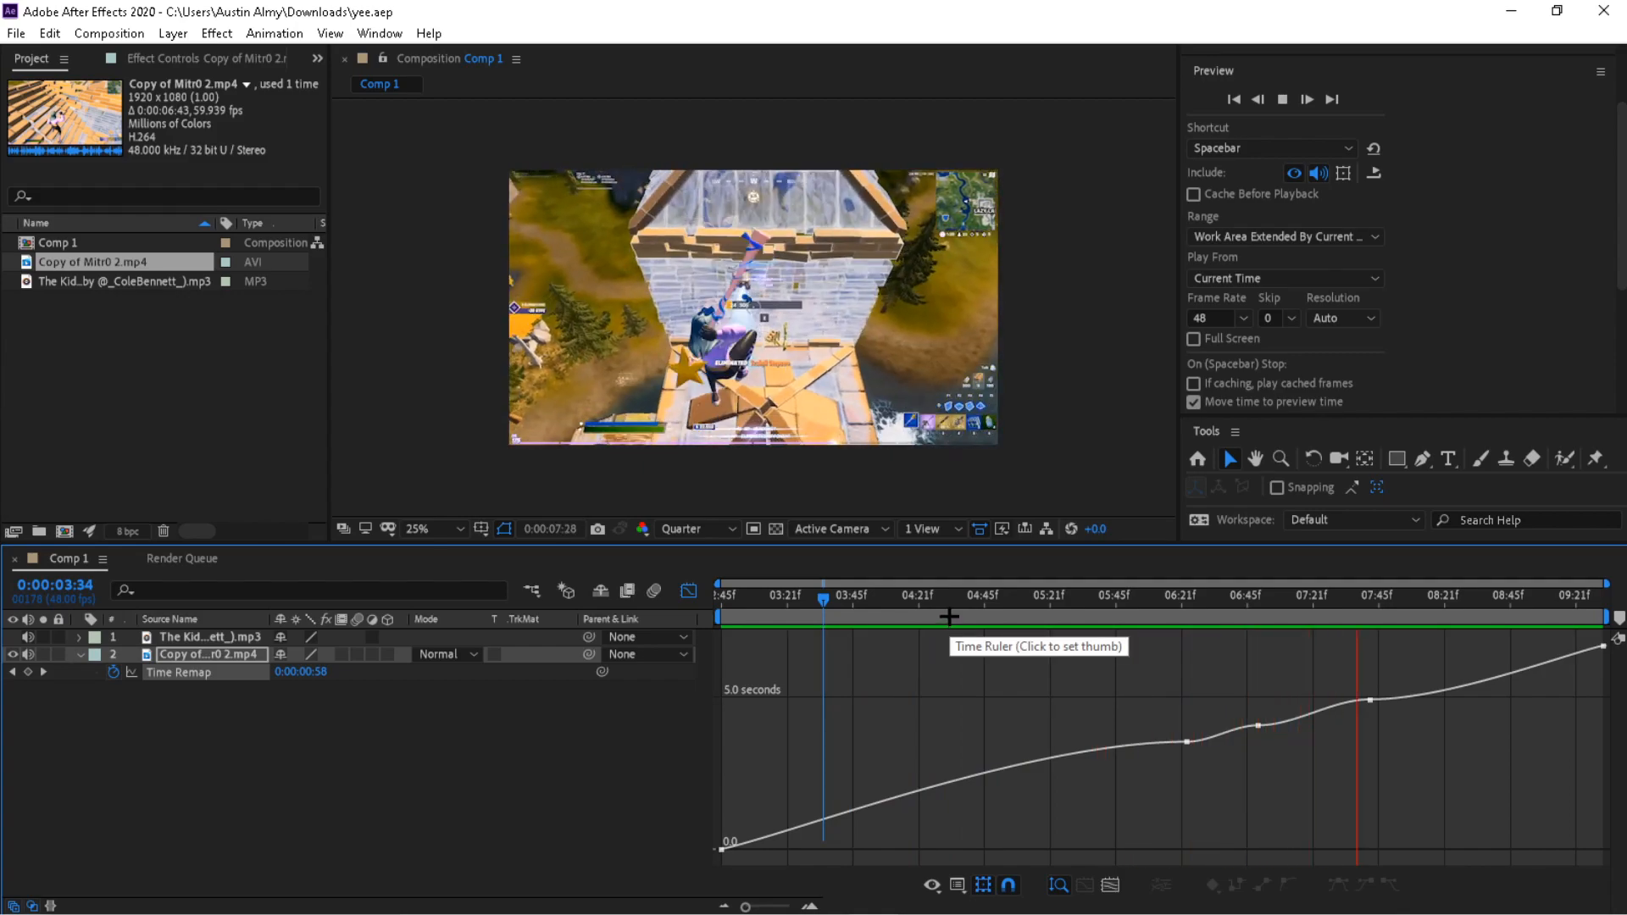
left_click_drag(1131, 599, 1190, 637)
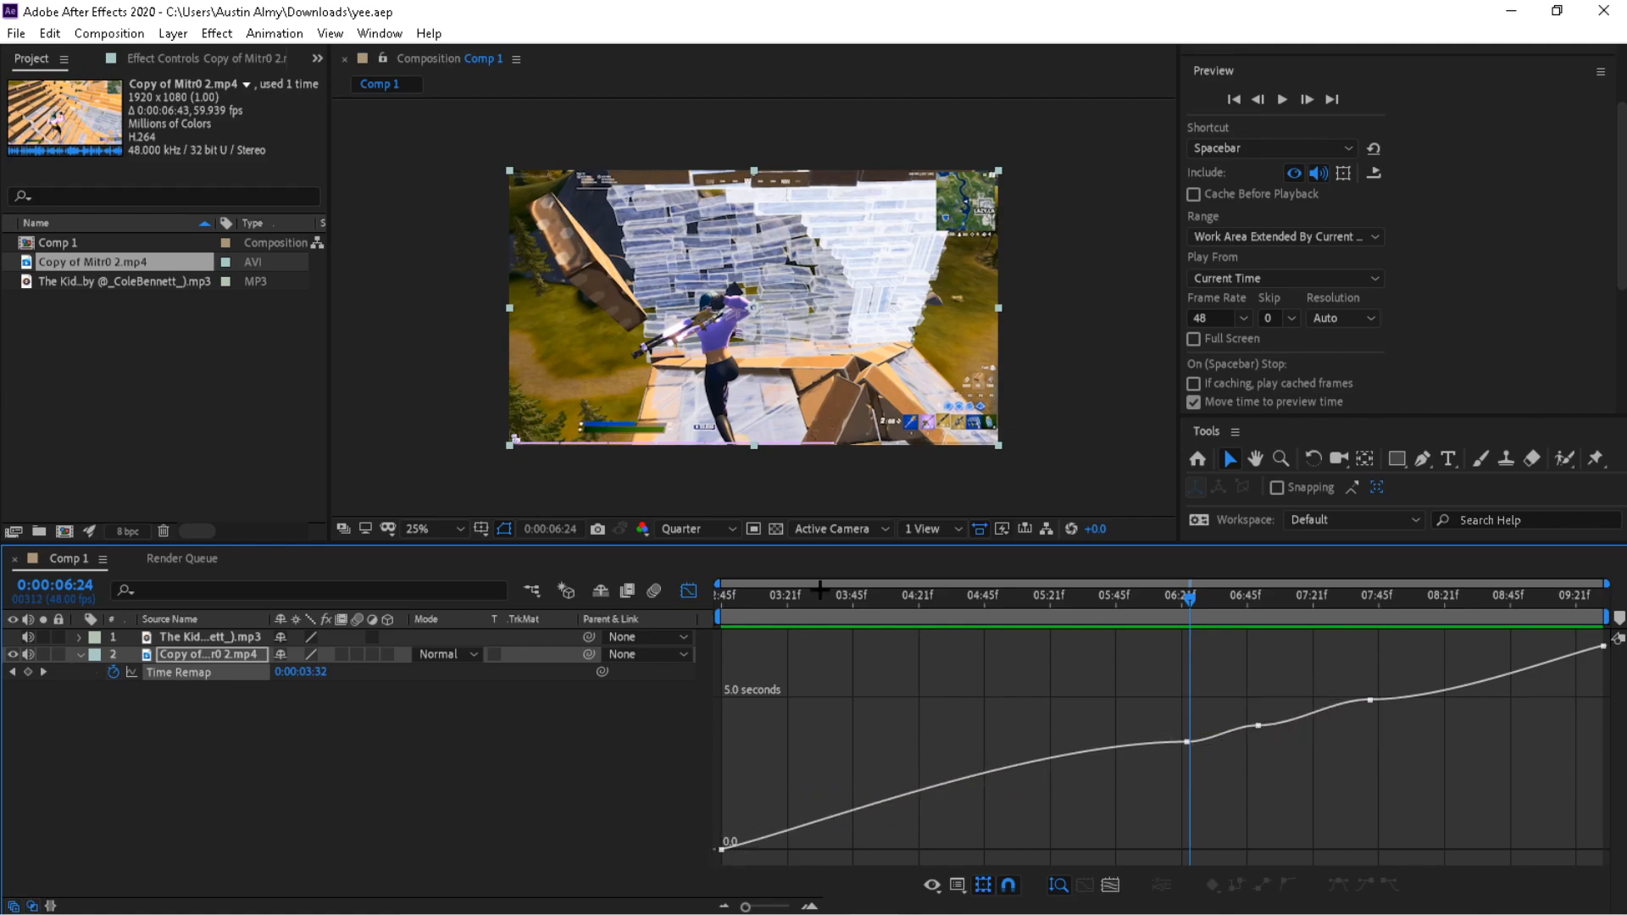
left_click_drag(726, 600, 888, 599)
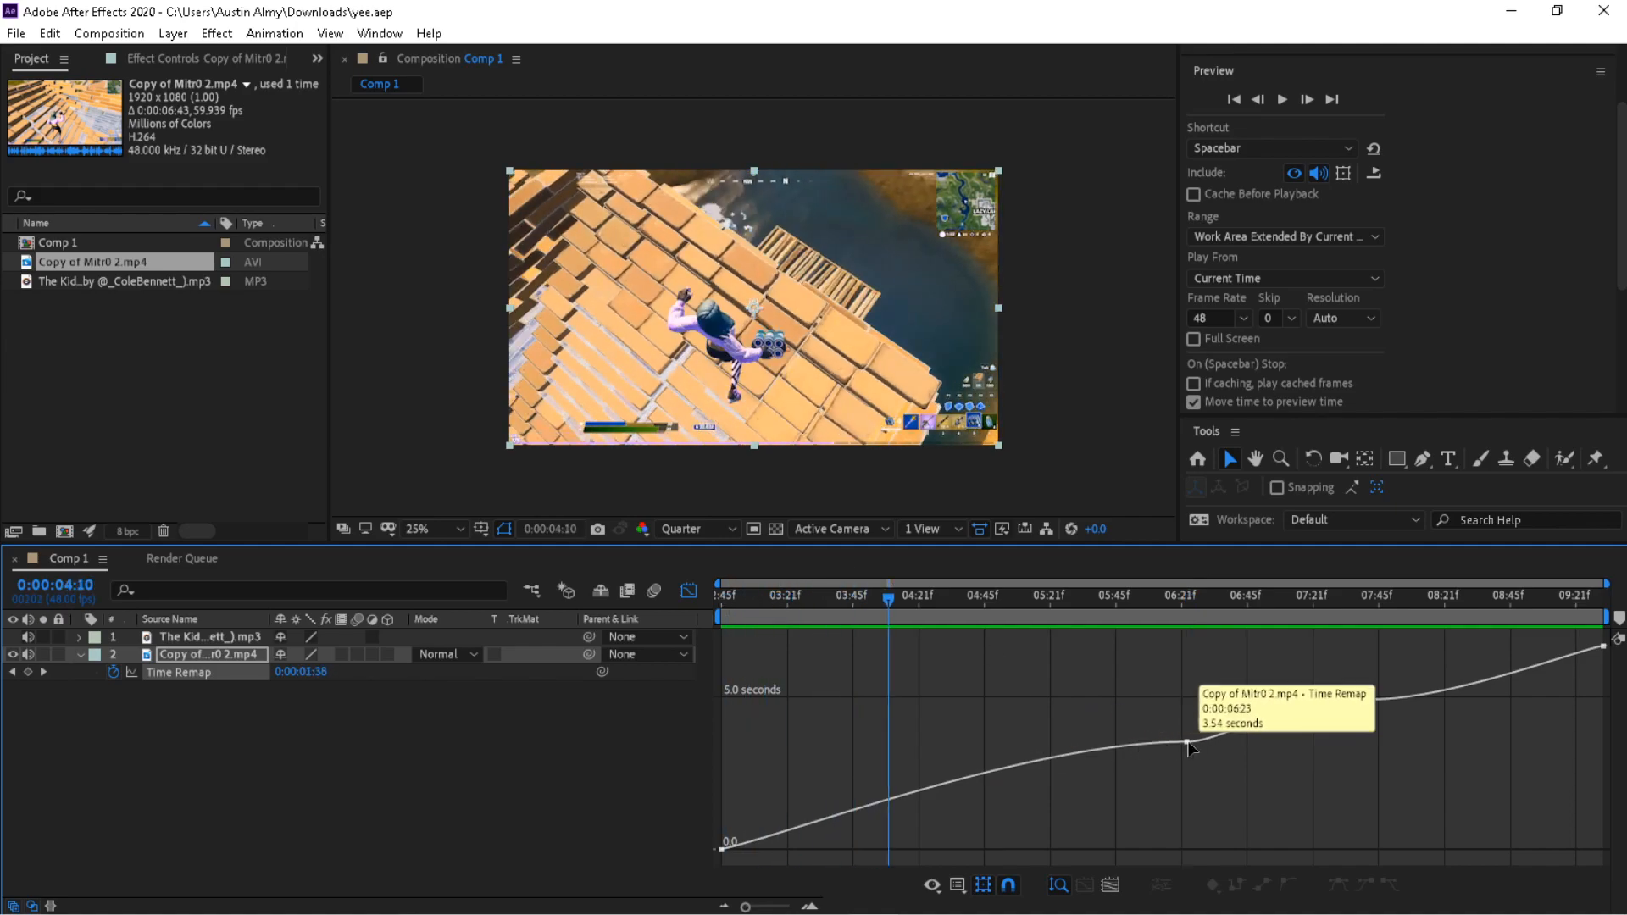
key("space")
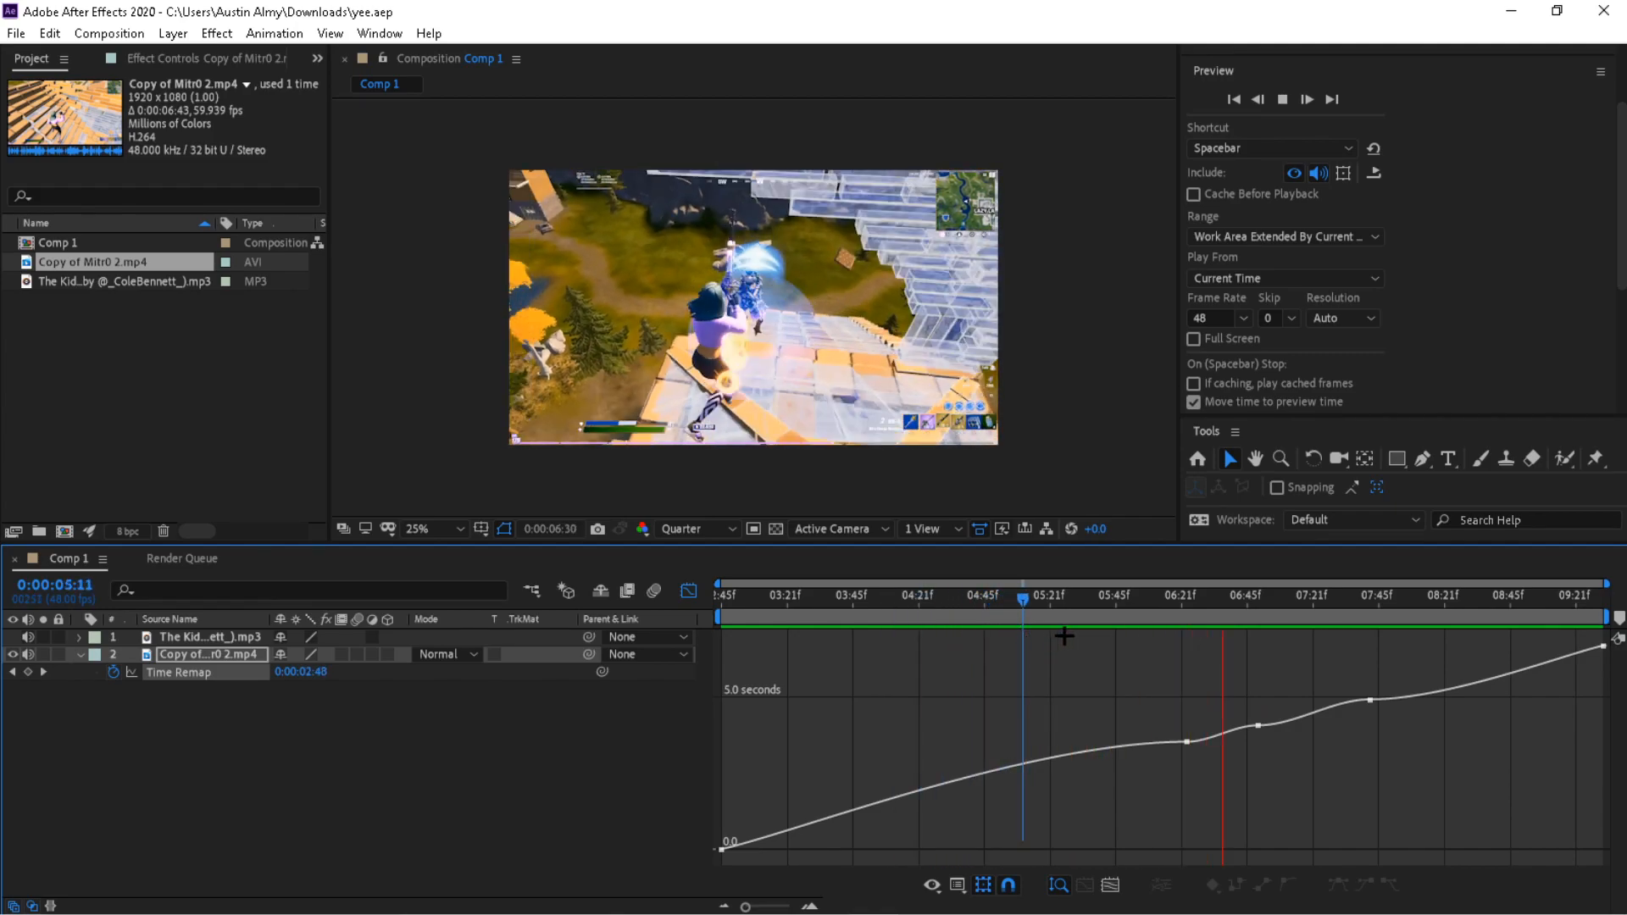
left_click(1186, 600)
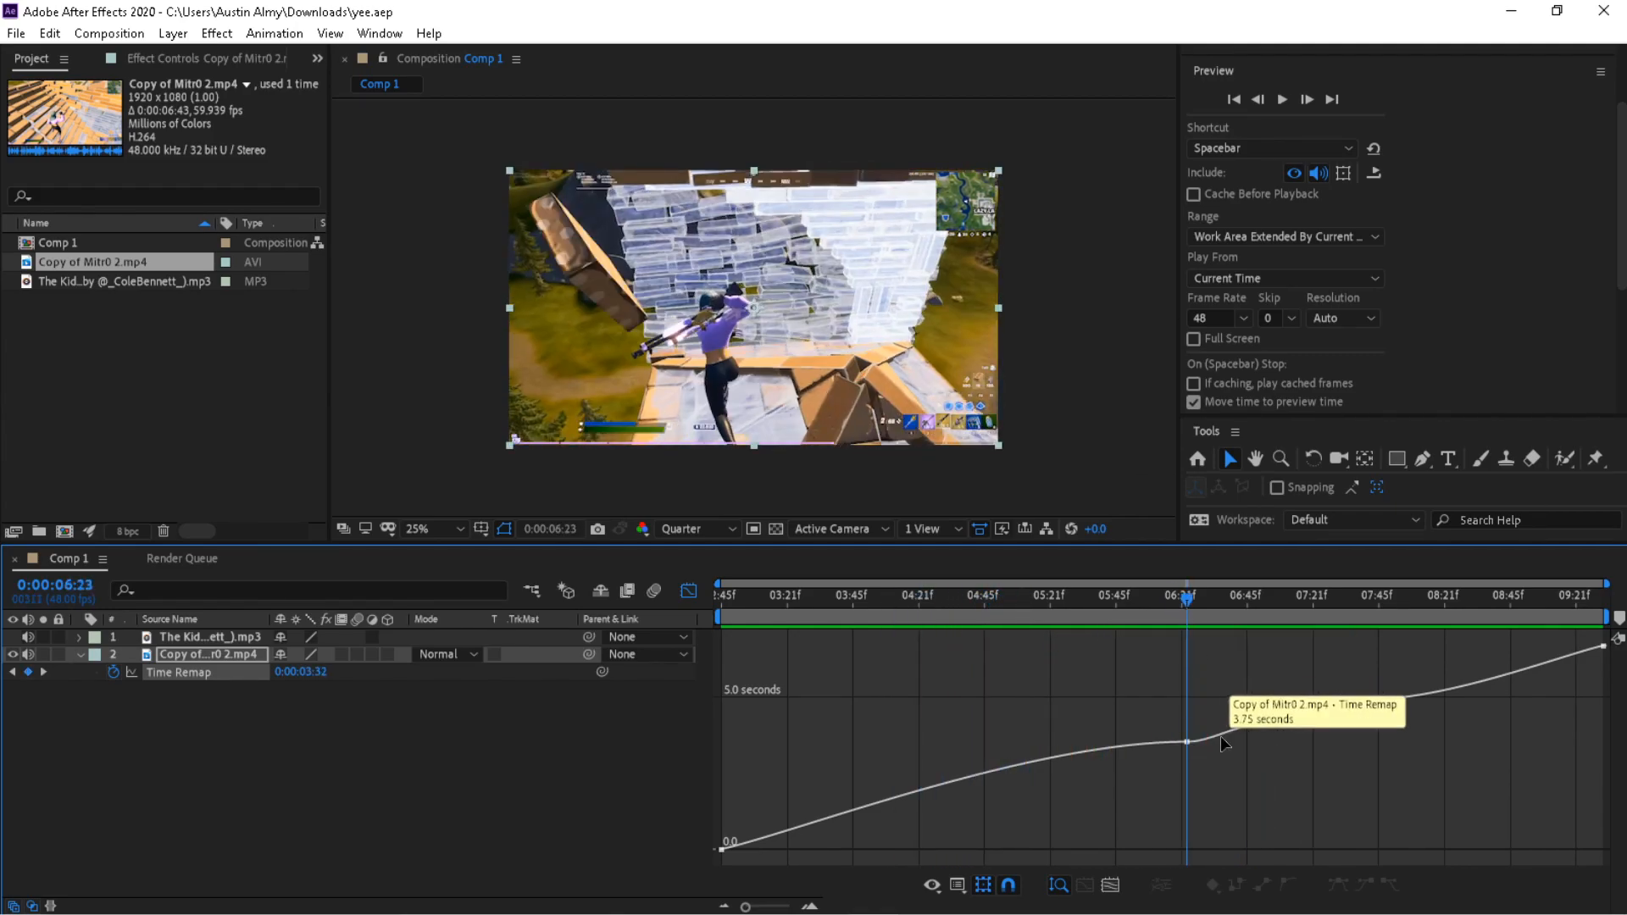
left_click(1206, 600)
key("space")
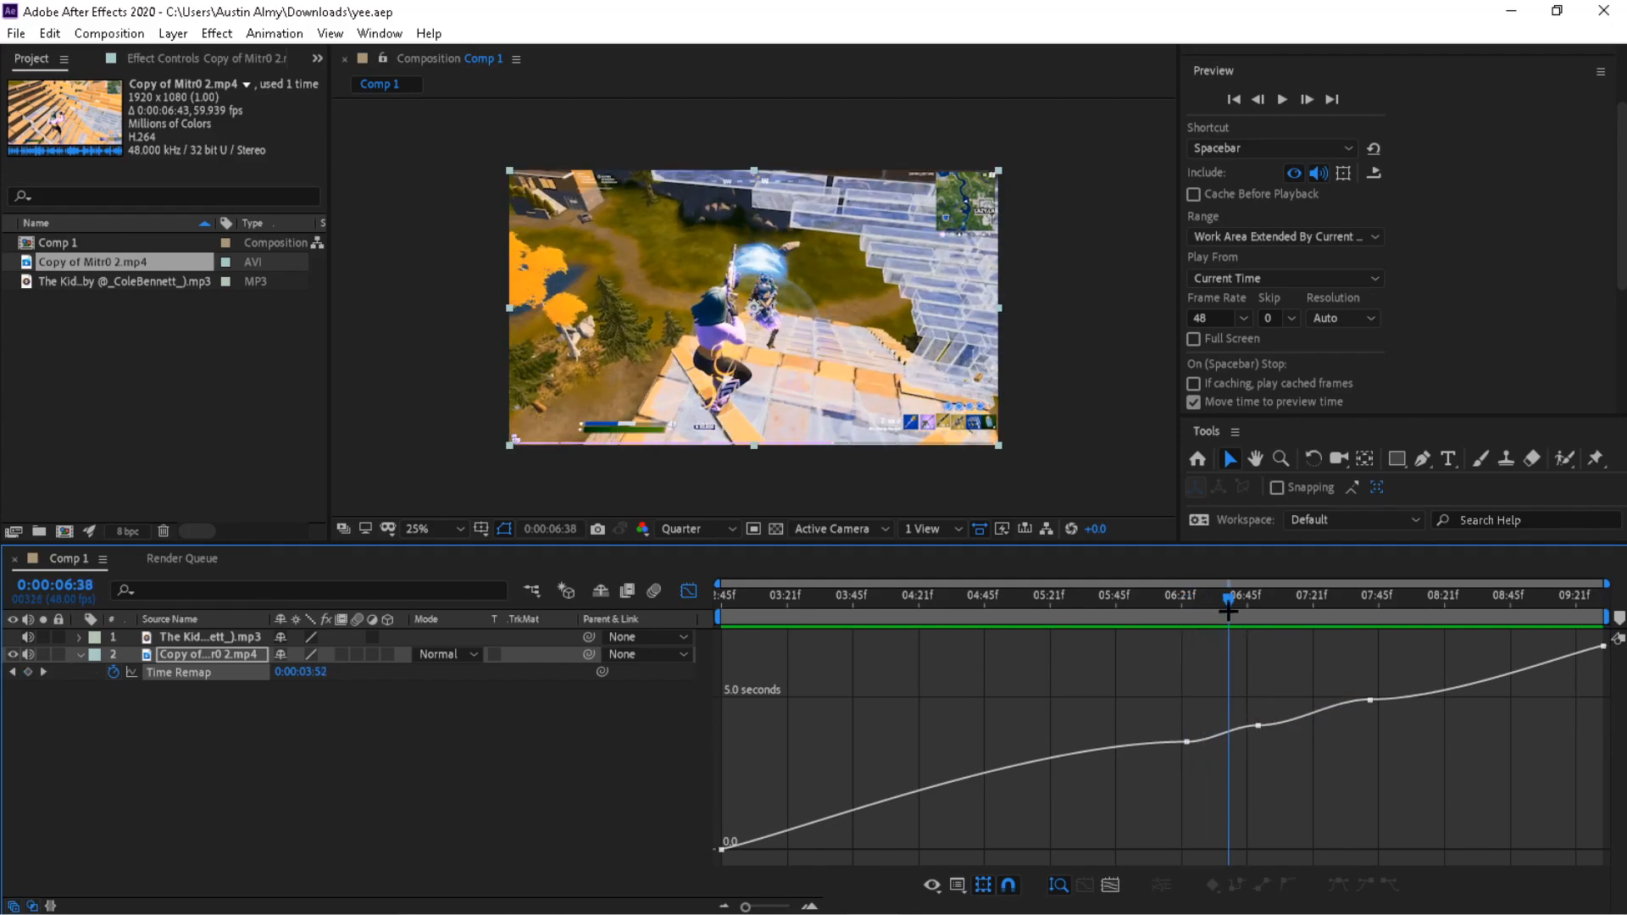
key("space")
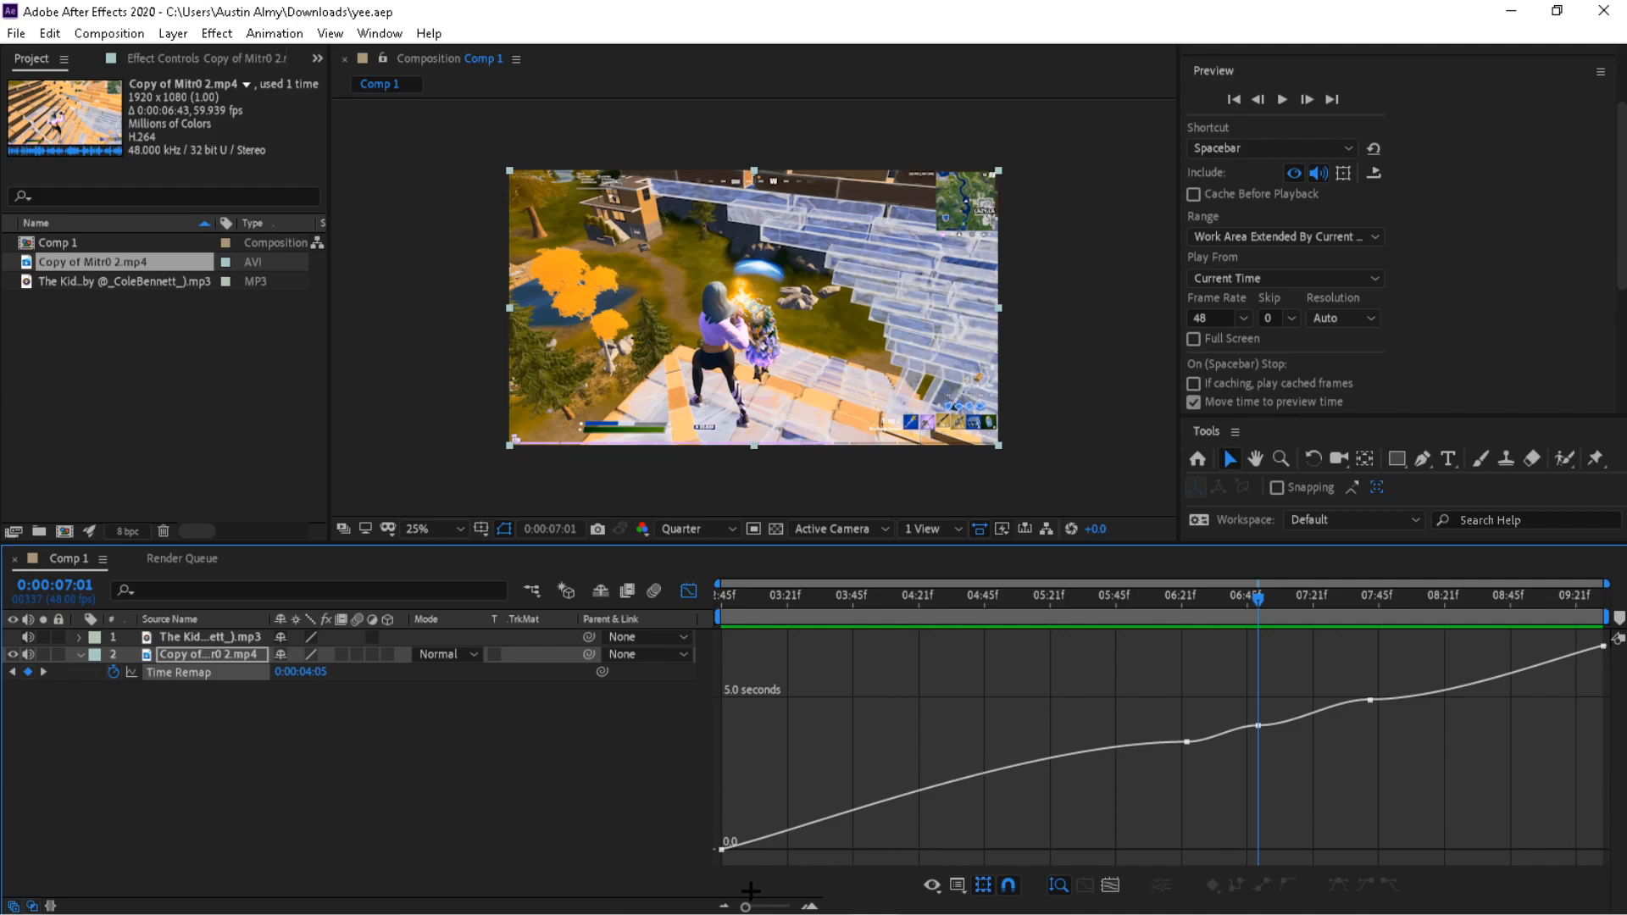
- Straighten the Time Remap curve leading into the 0:00:06:23 keyframe by lowering that keyframe's incoming handle
left_click(1187, 742)
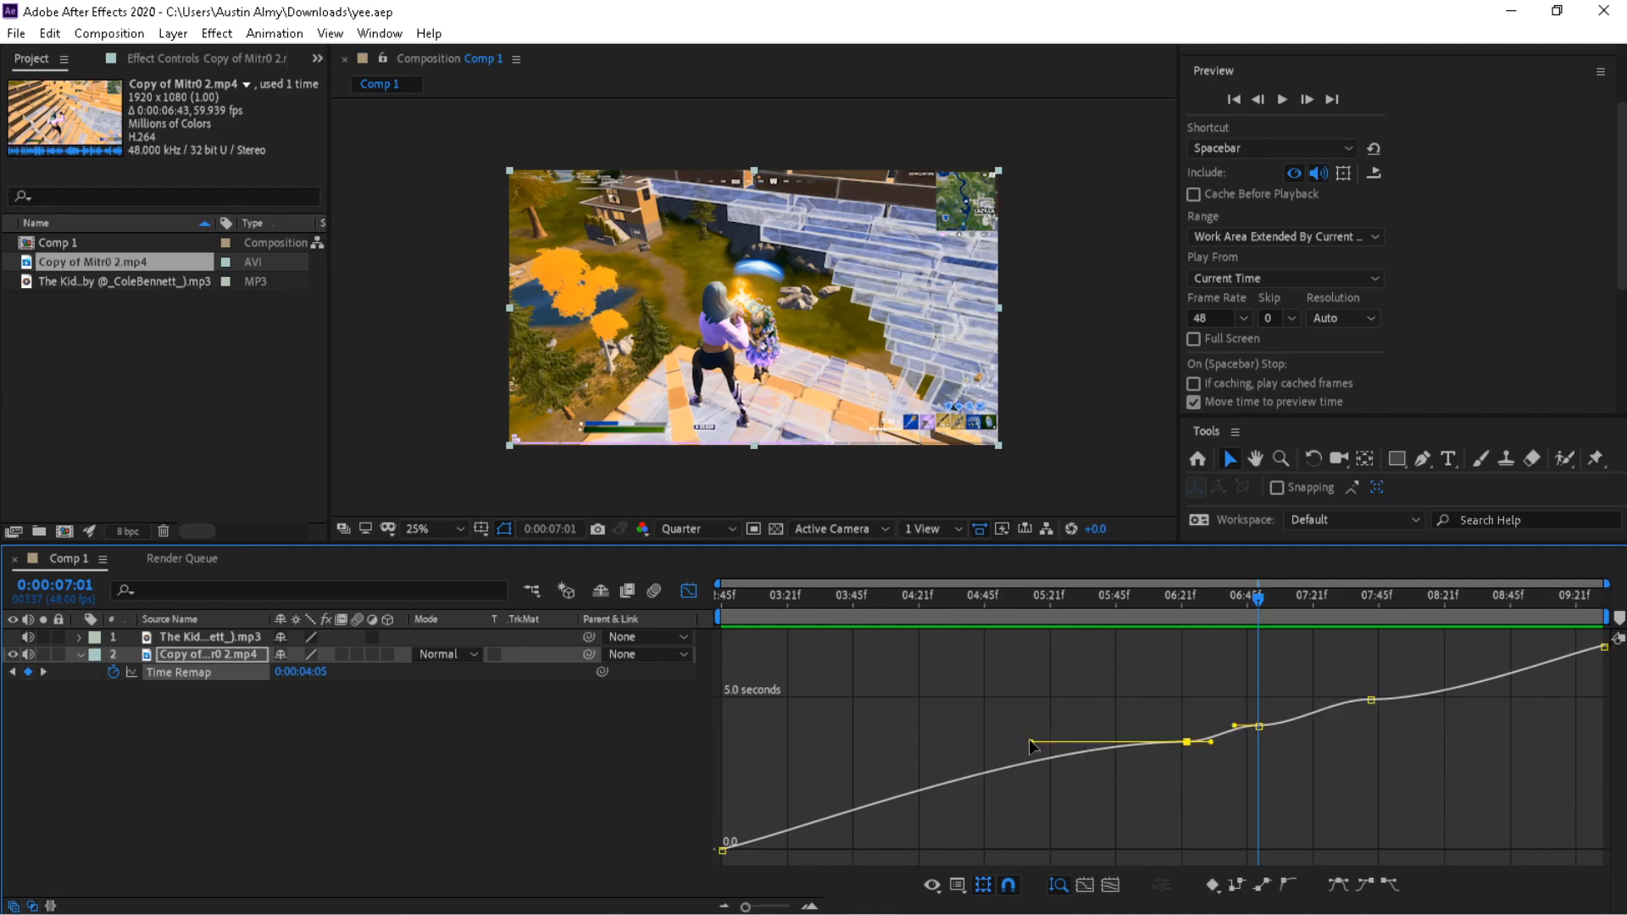
left_click_drag(1028, 746, 1038, 776)
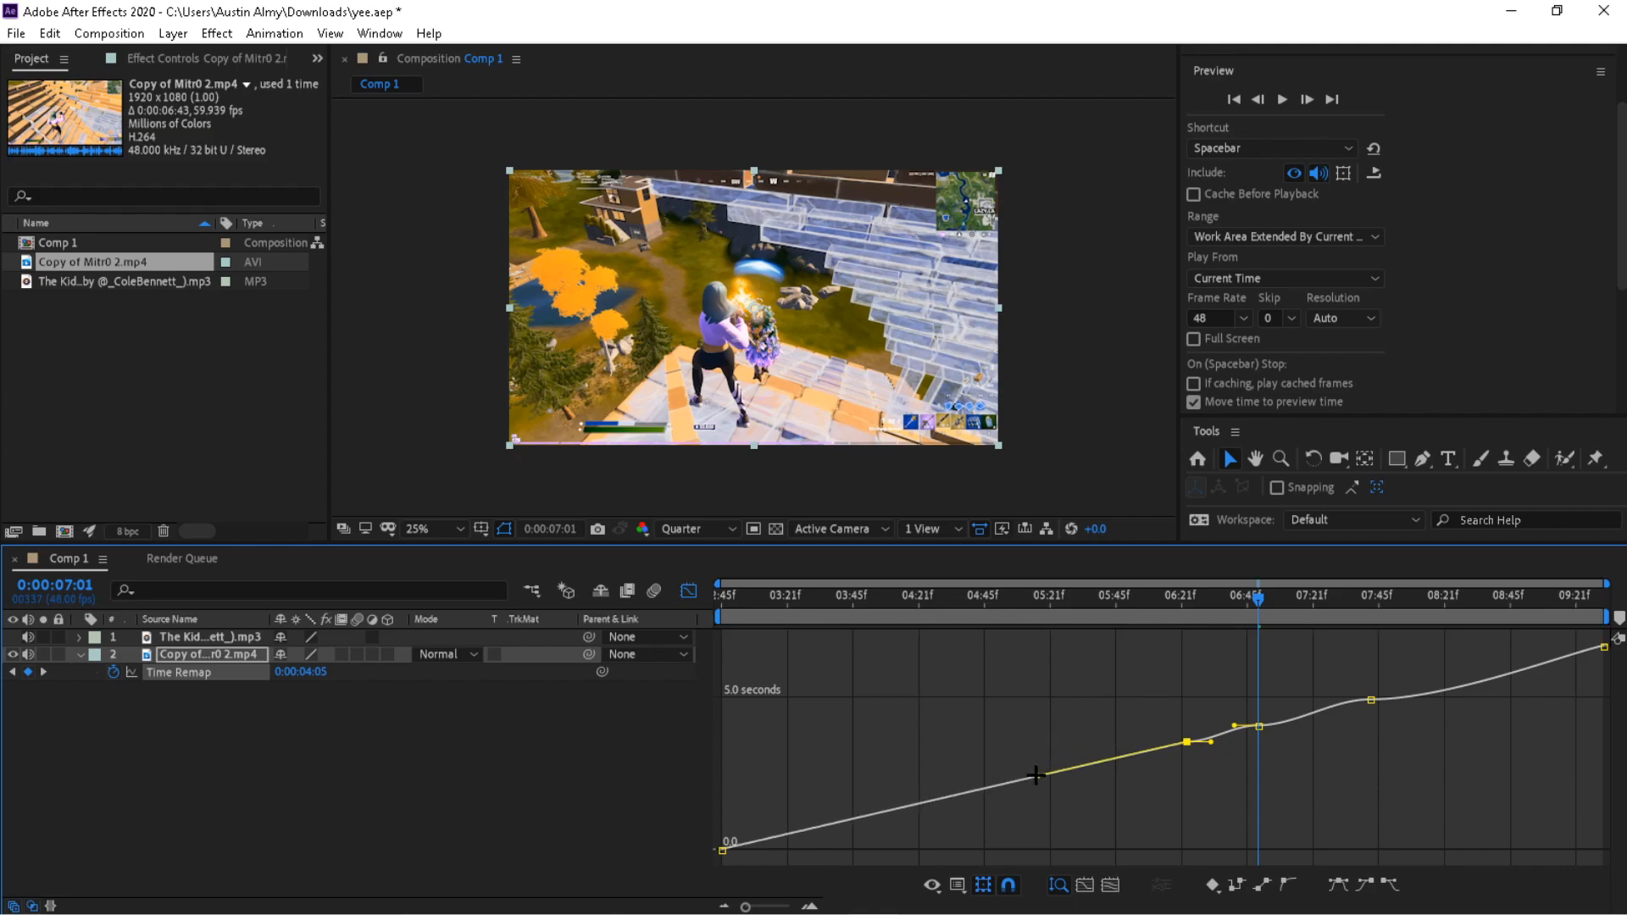
- Try deleting the 0:00:06:23 keyframe and straightening the curve into 0:00:07:01 instead, and undo both changes
key("Delete")
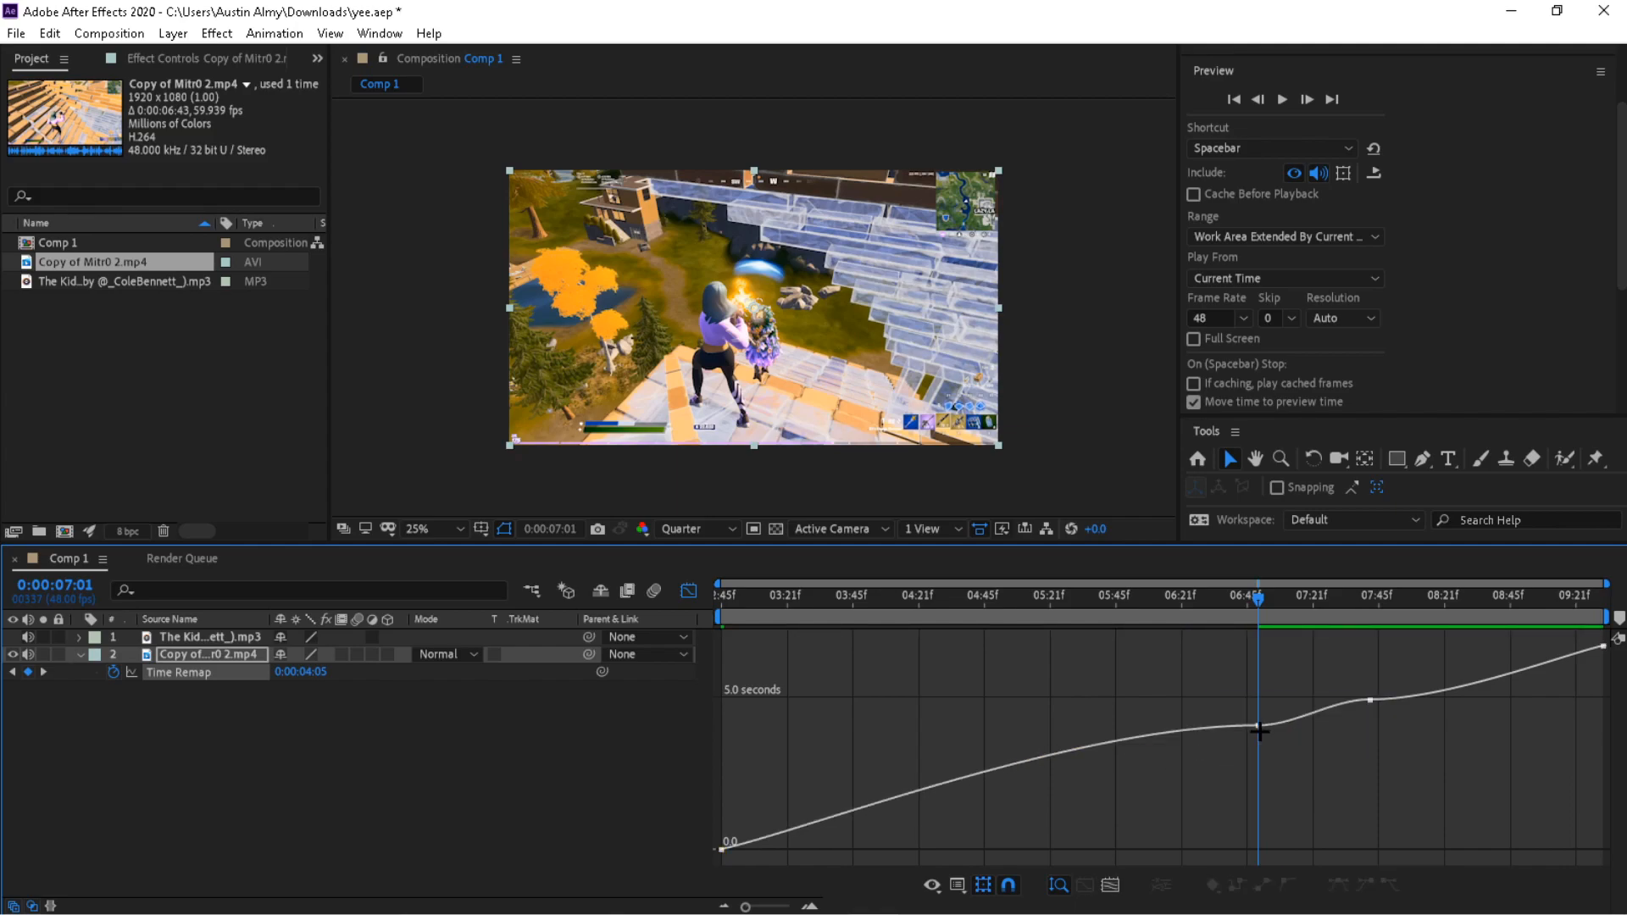
left_click(1260, 726)
left_click_drag(1078, 726, 1074, 765)
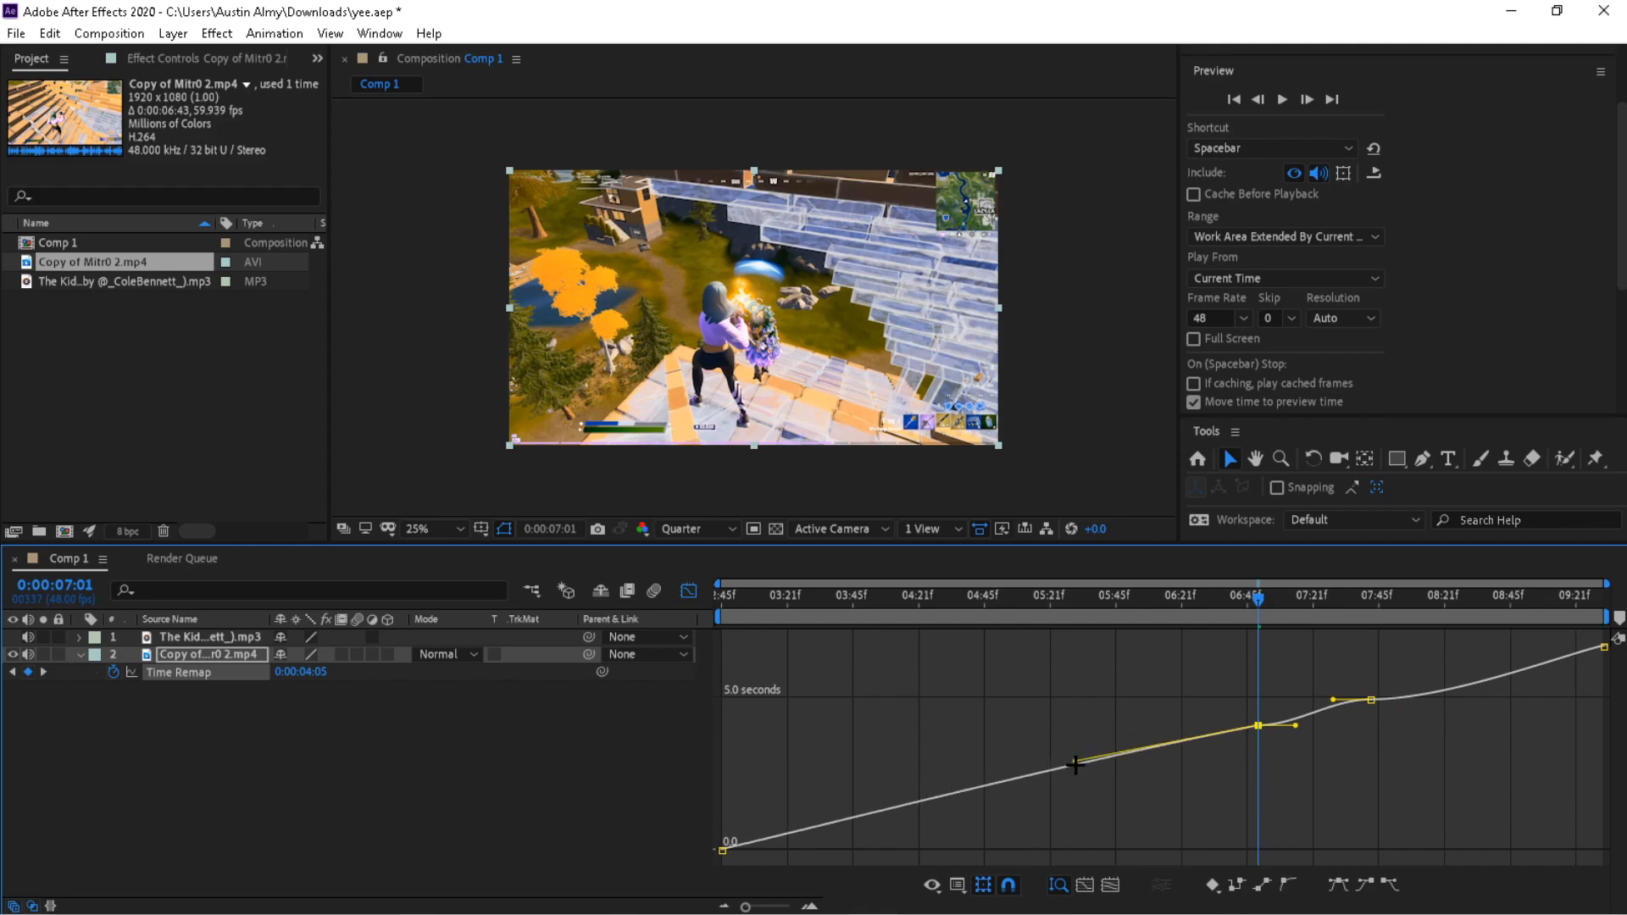
key("ctrl+z")
key("ctrl+z")
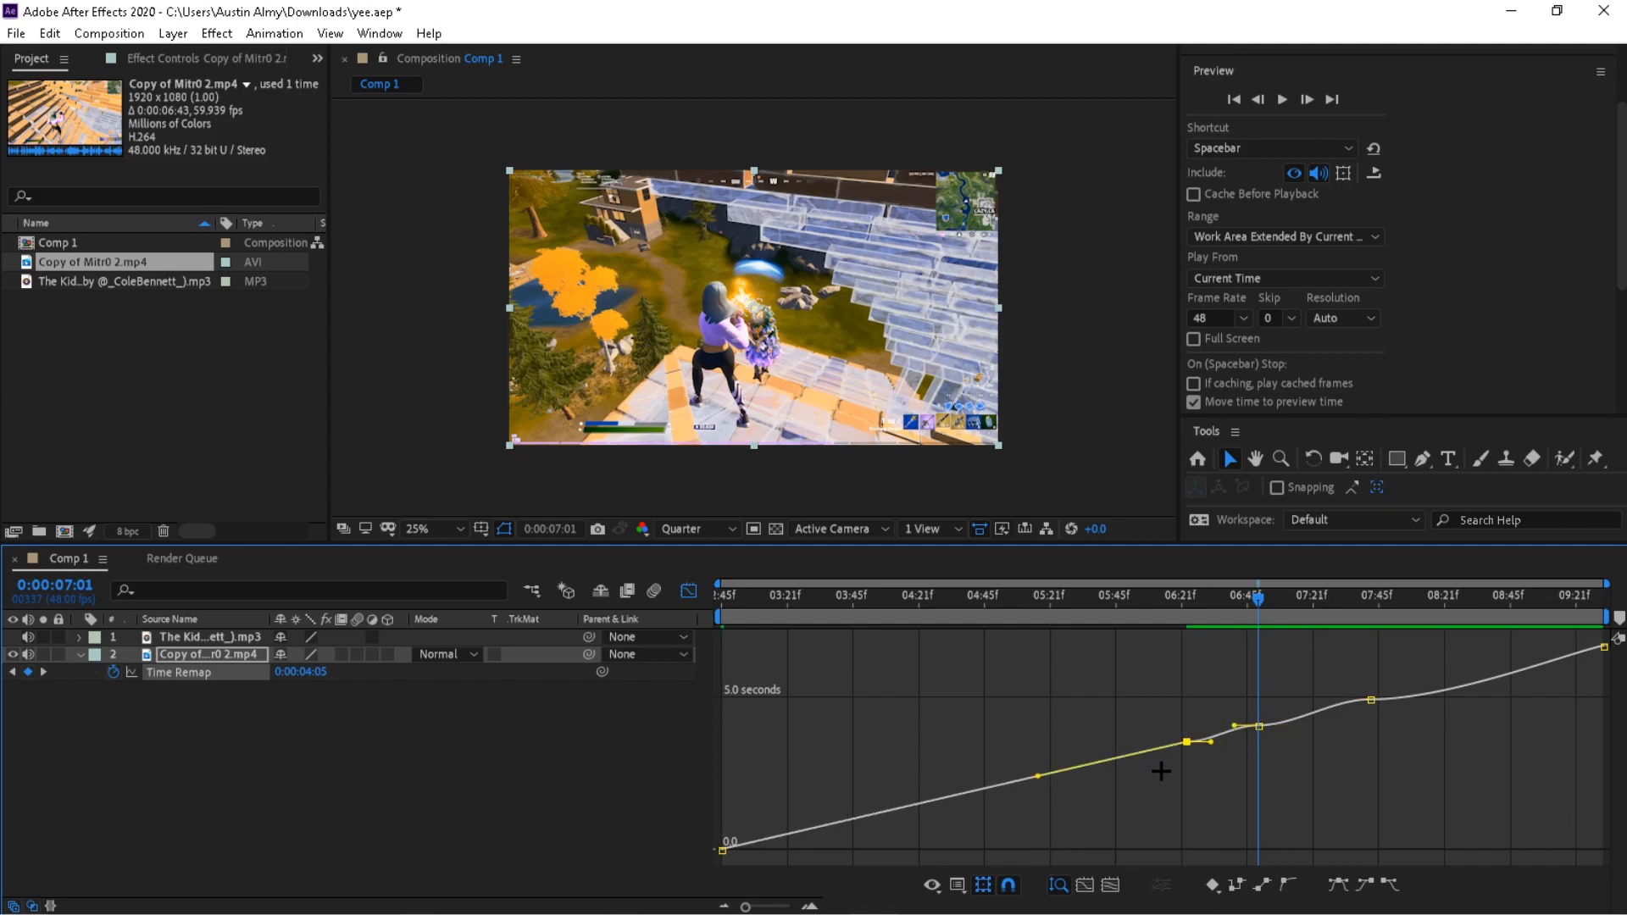
- Fine-tune the incoming handle of the 0:00:06:23 keyframe to keep the lead-in straight, and preview from 0:00:05:07
left_click(1187, 742)
left_click_drag(1036, 775, 1044, 776)
left_click_drag(1218, 598, 1012, 598)
key("space")
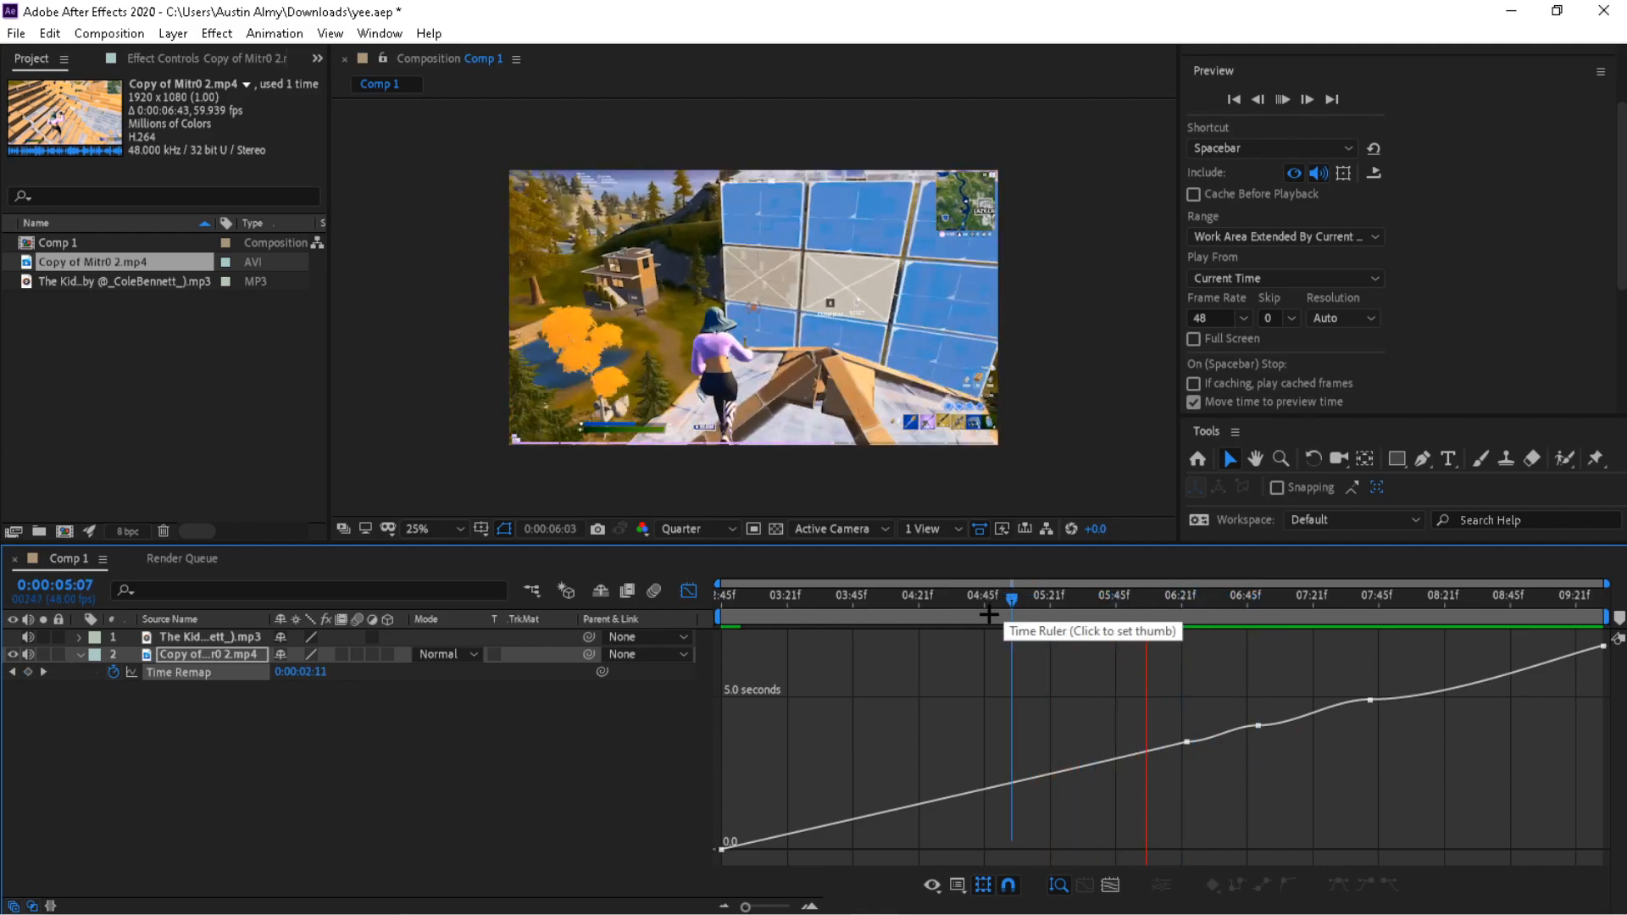
- Examine the ease just after the 0:00:06:23 keyframe up to 0:00:06:29, and preview it from 0:00:06:20
left_click(1043, 598)
left_click_drag(1051, 604, 1186, 599)
left_click_drag(765, 909, 779, 909)
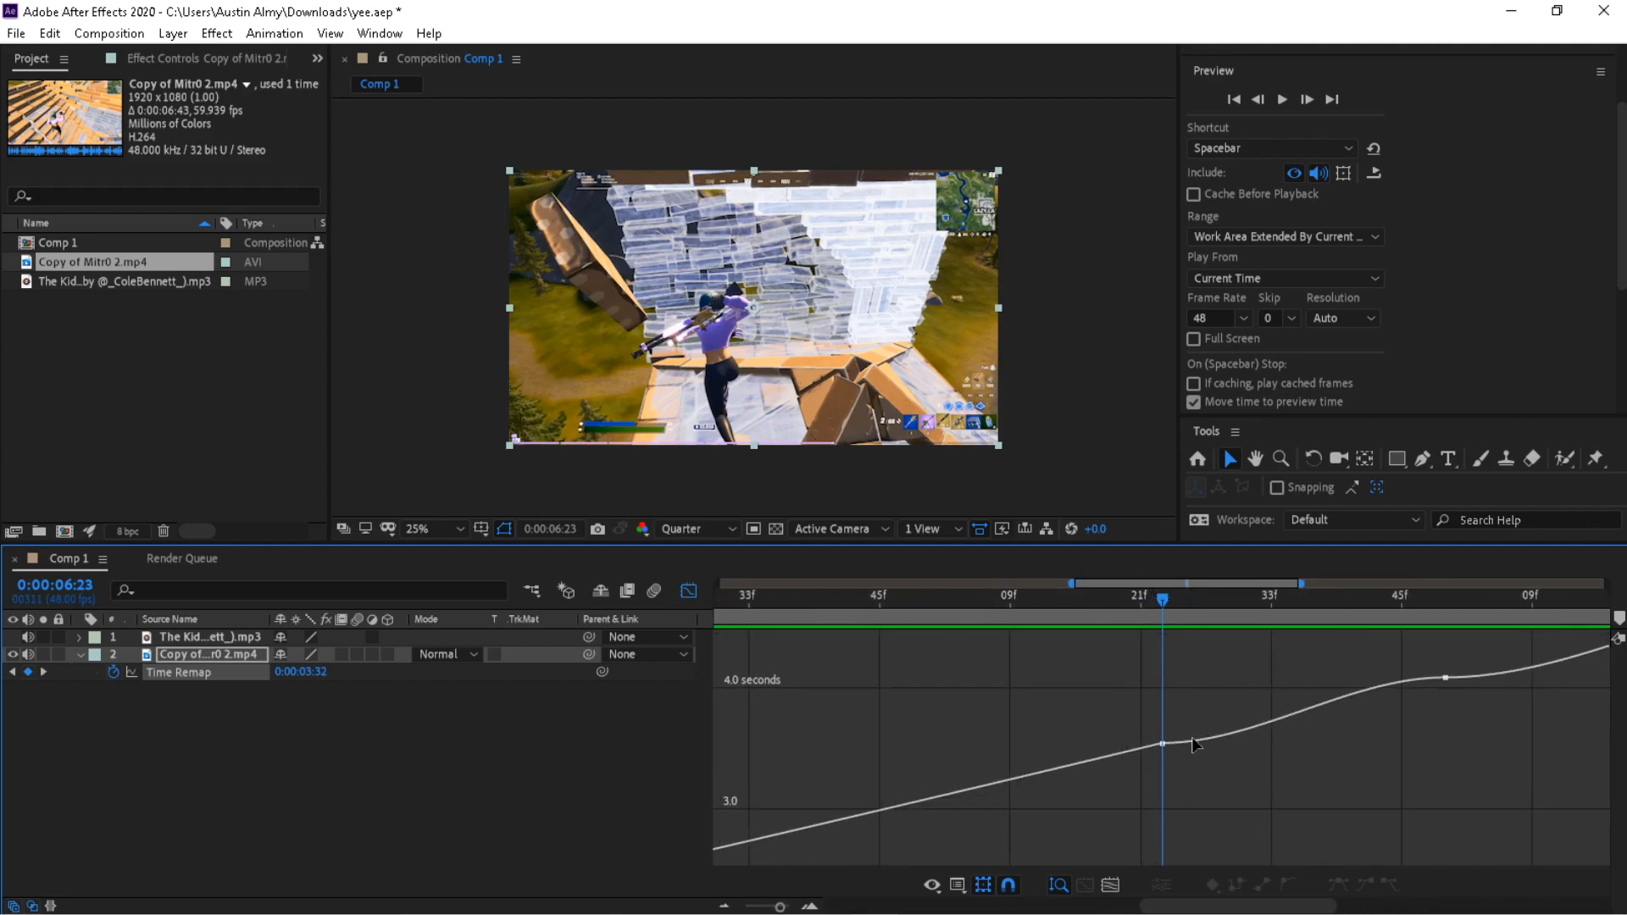
mouse_move(1181, 749)
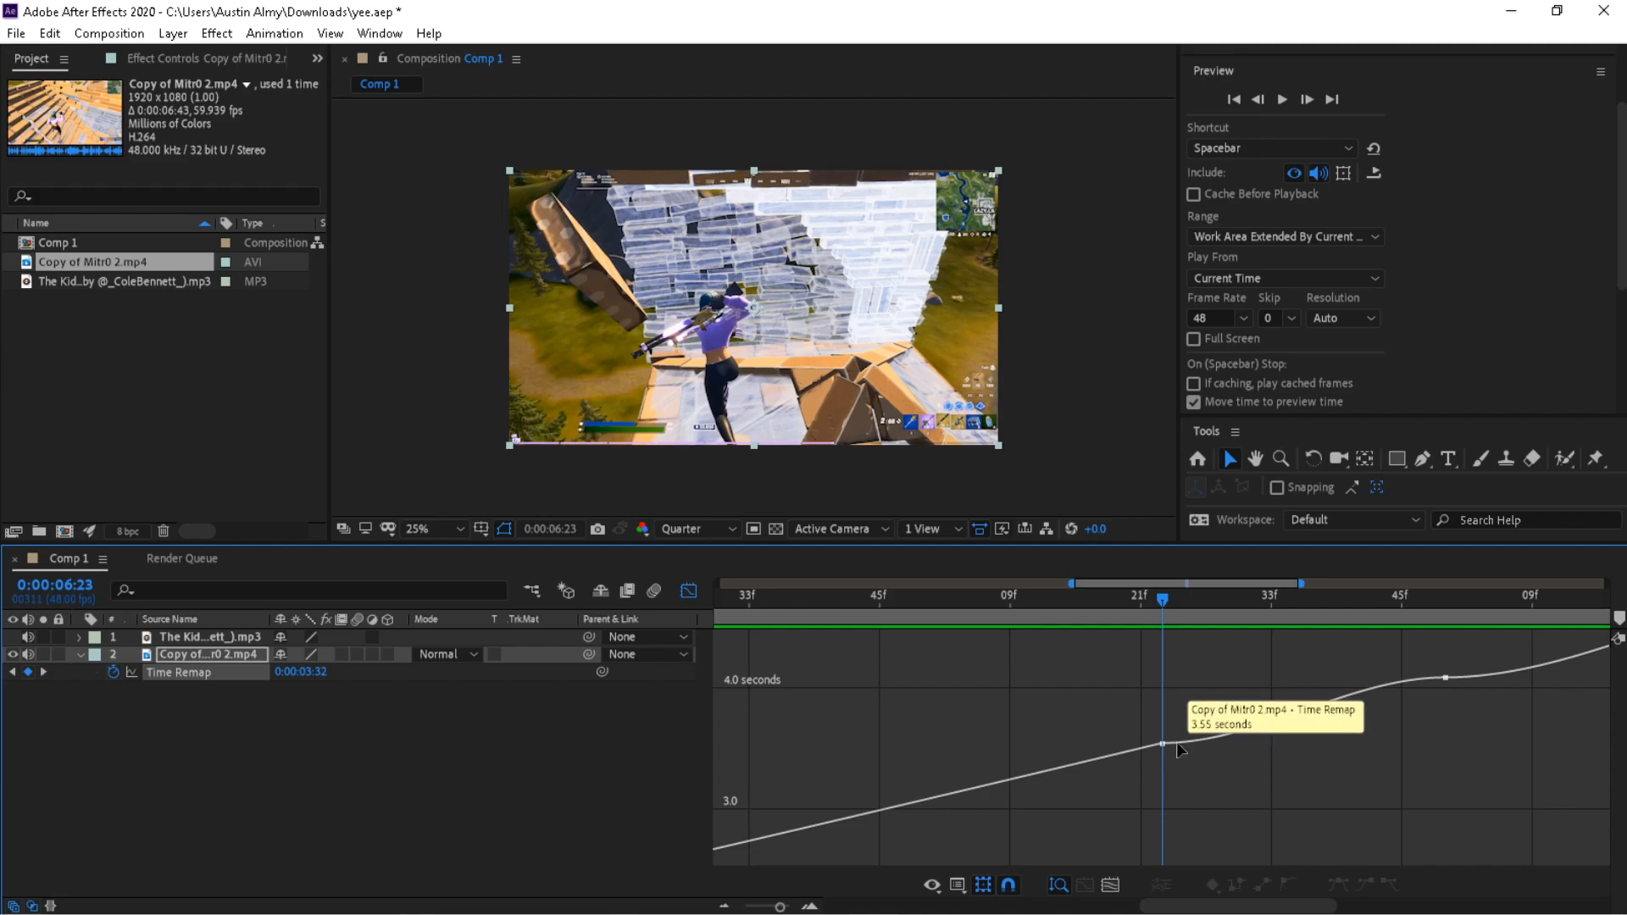
left_click_drag(1182, 616, 1227, 616)
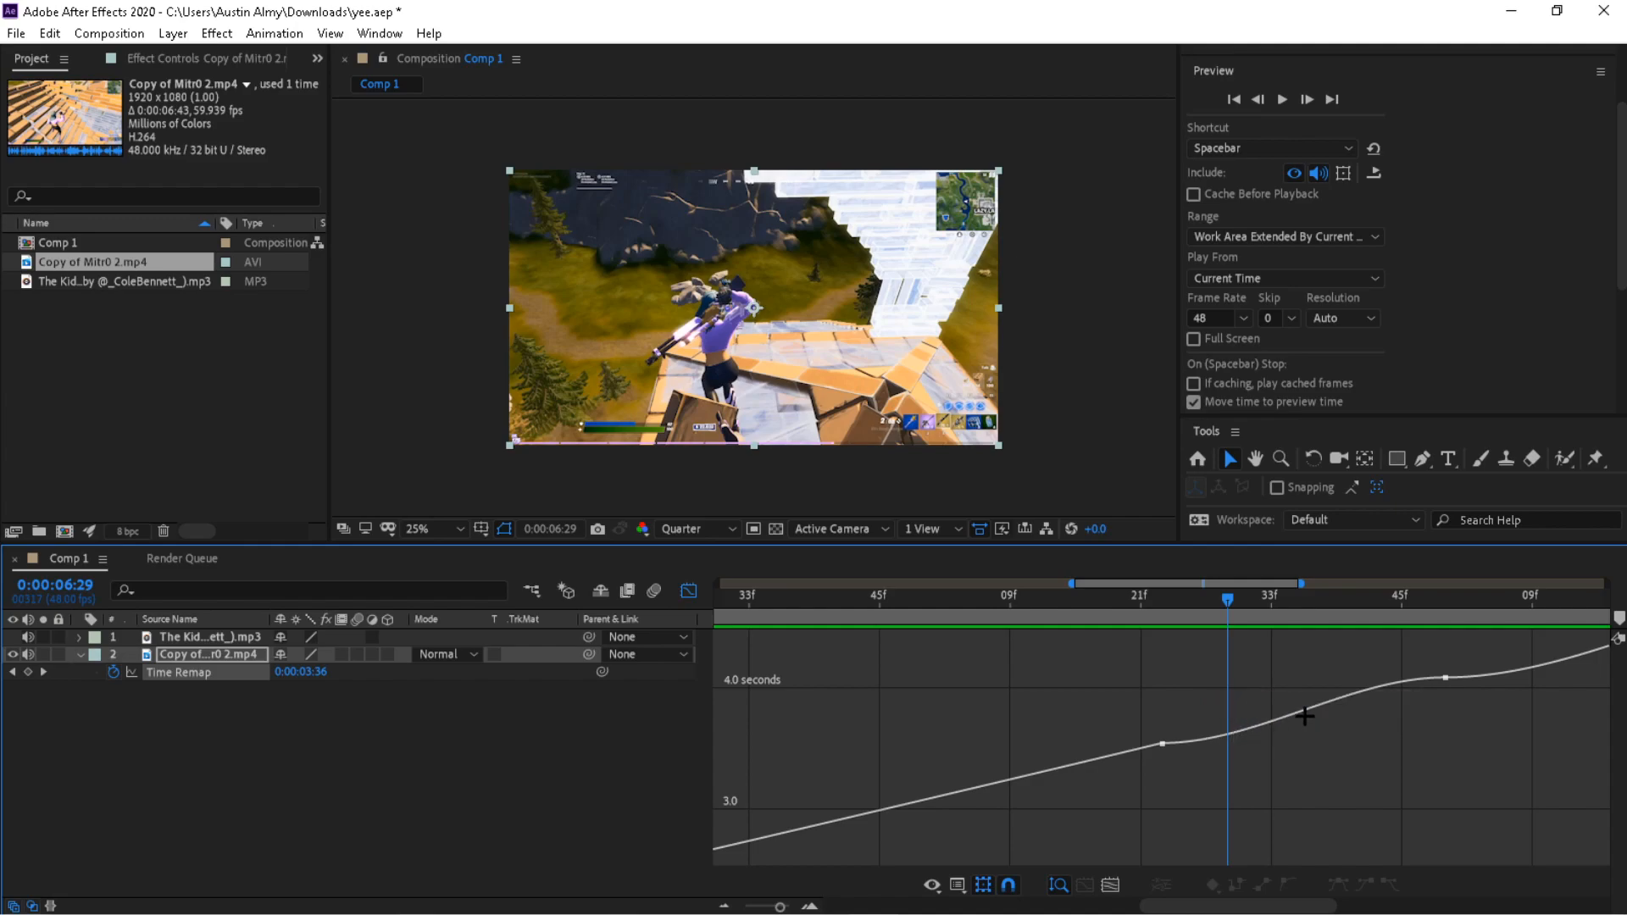
left_click_drag(1228, 598, 1130, 612)
key("space")
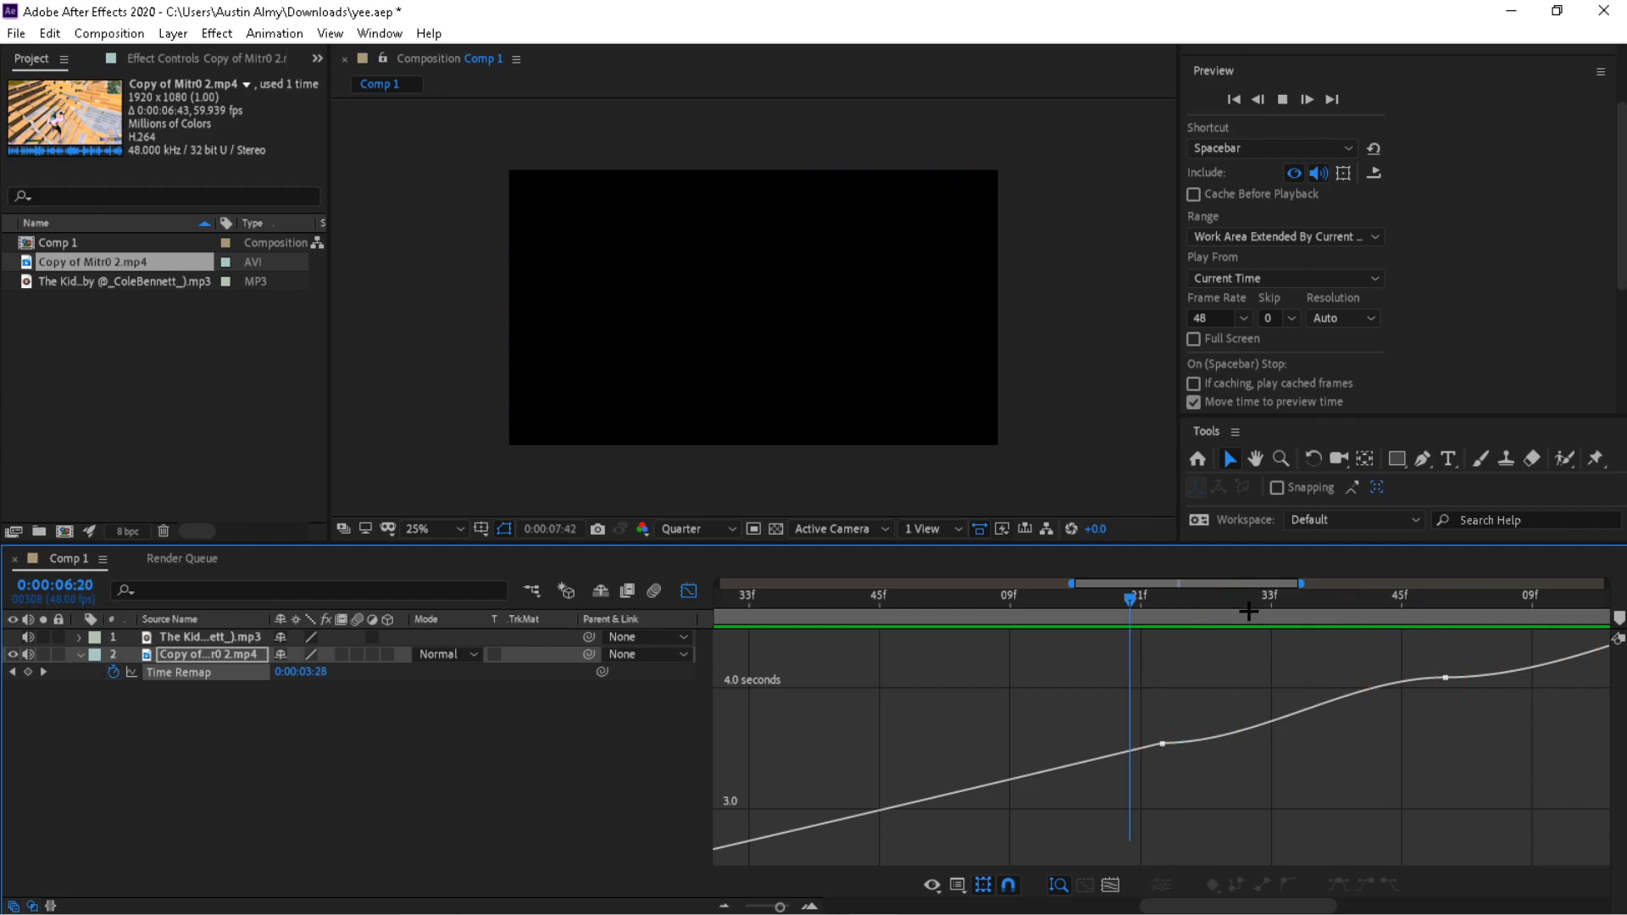
- Steepen the outgoing handle at 0:00:06:23 and the incoming handle at 0:00:07:01 for a fast-slow-fast curve, and preview it
left_click(1170, 609)
left_click(1162, 746)
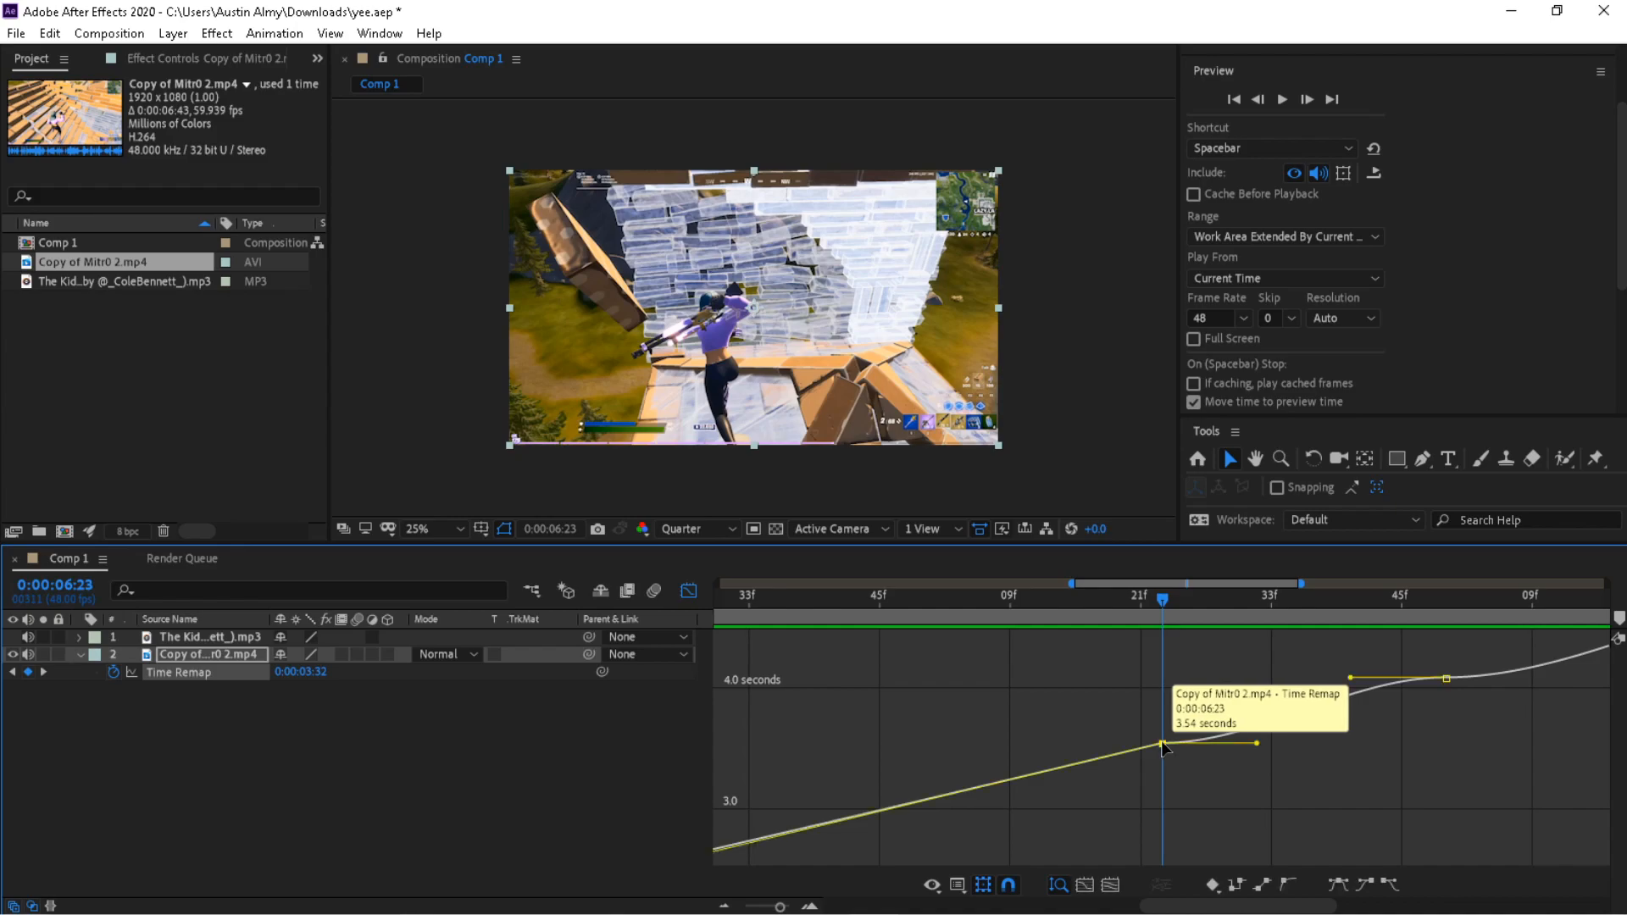
left_click_drag(1252, 745, 1101, 698)
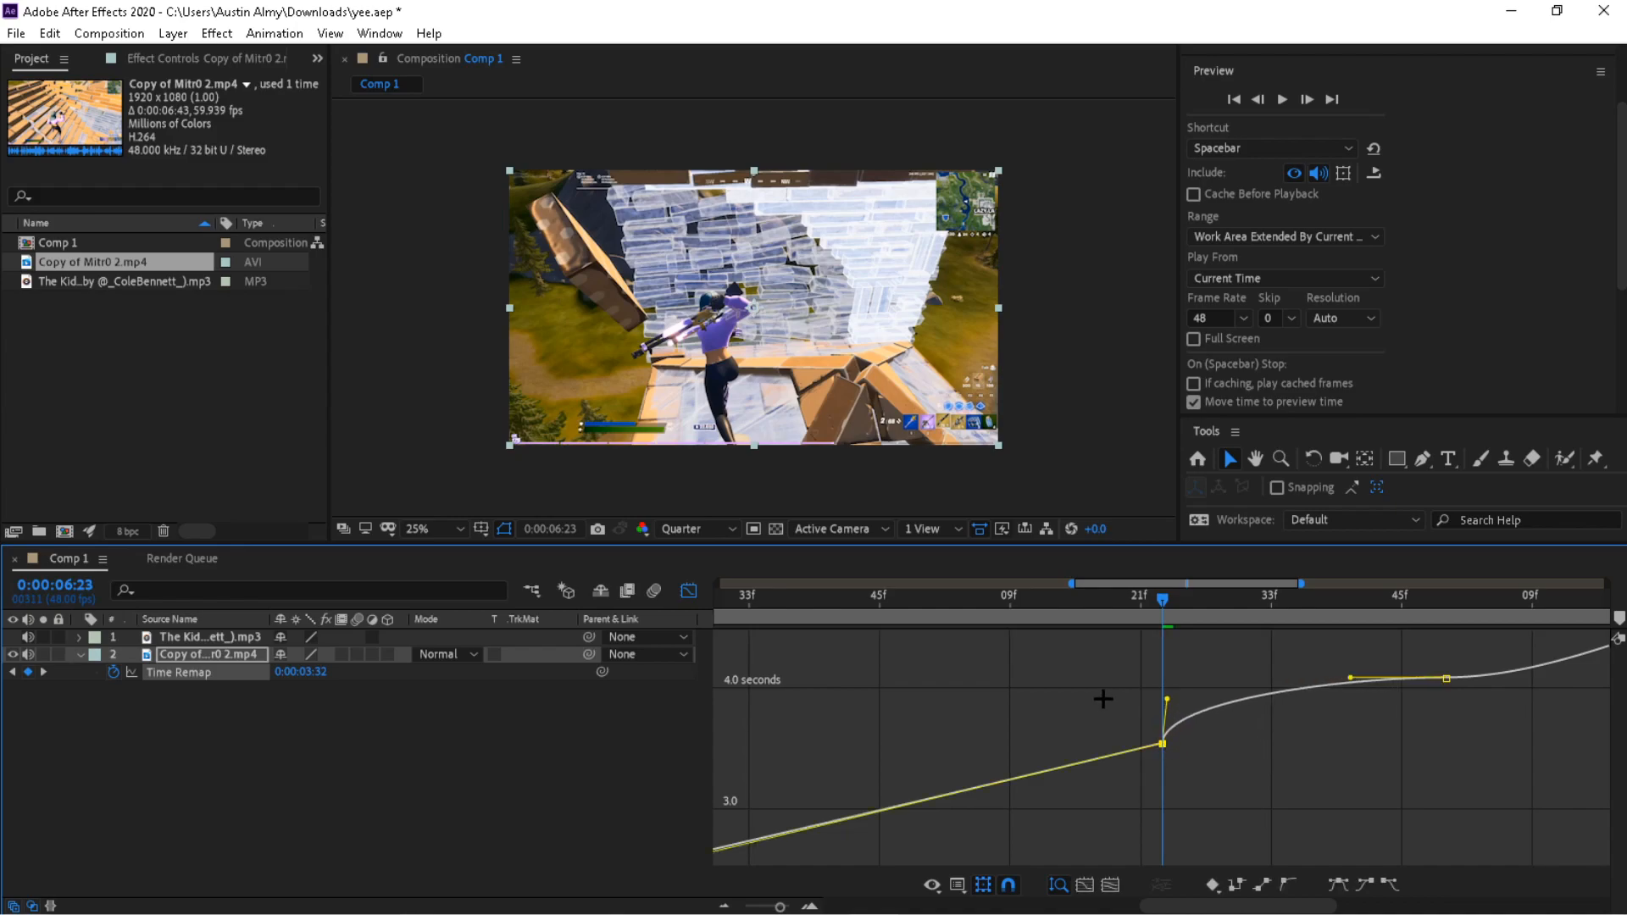
left_click_drag(1349, 680, 1441, 714)
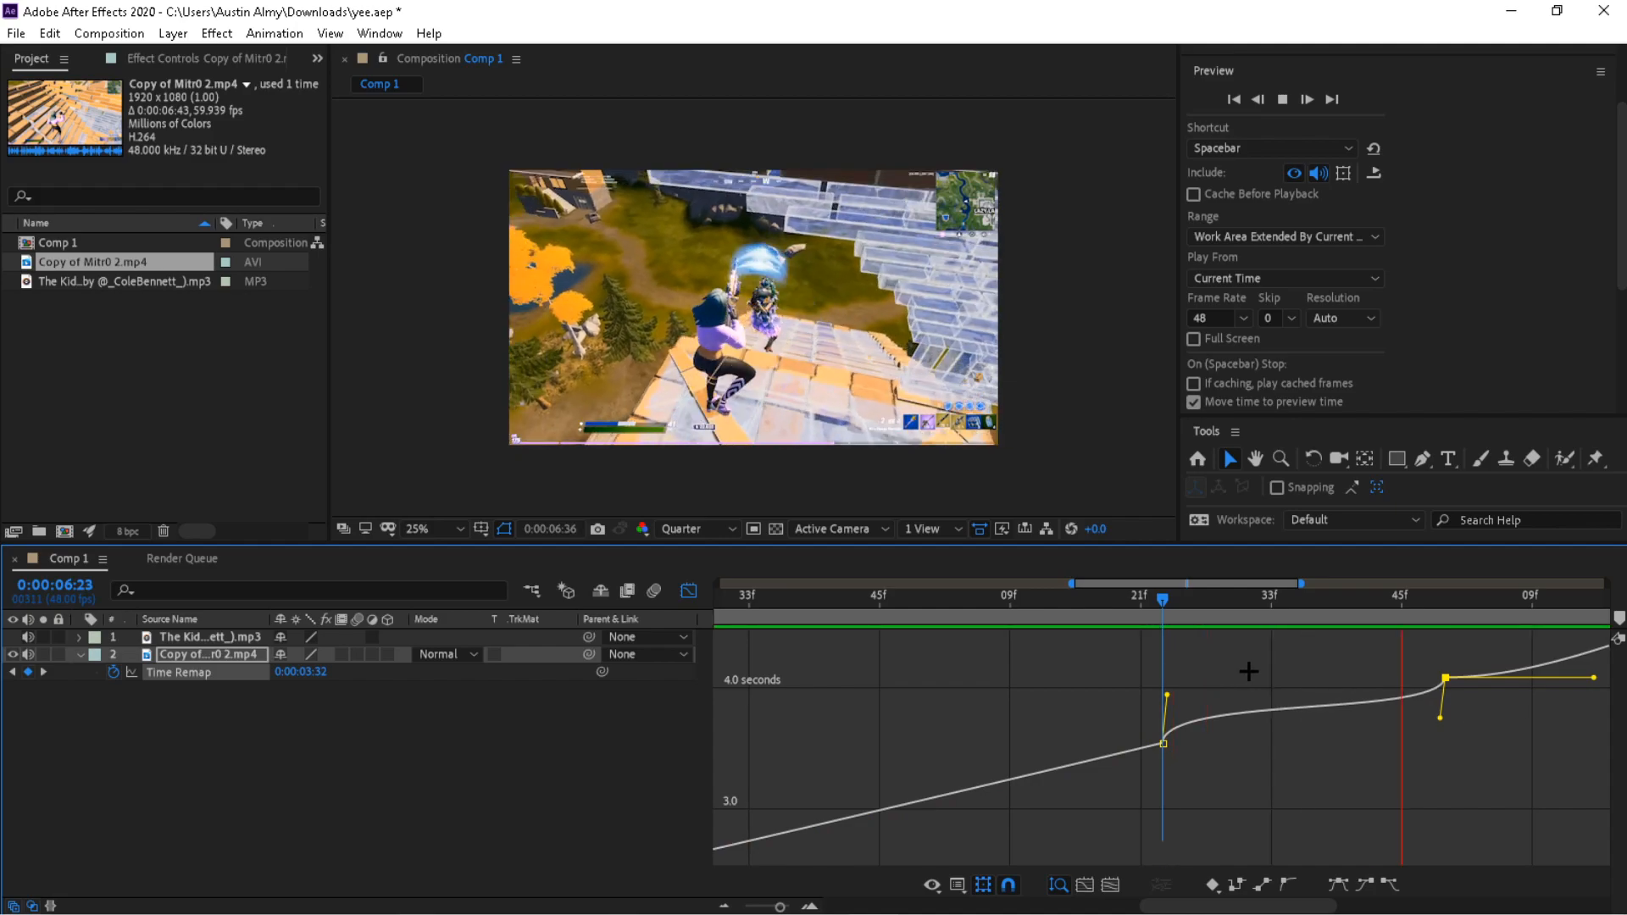
left_click(1159, 585)
key("space")
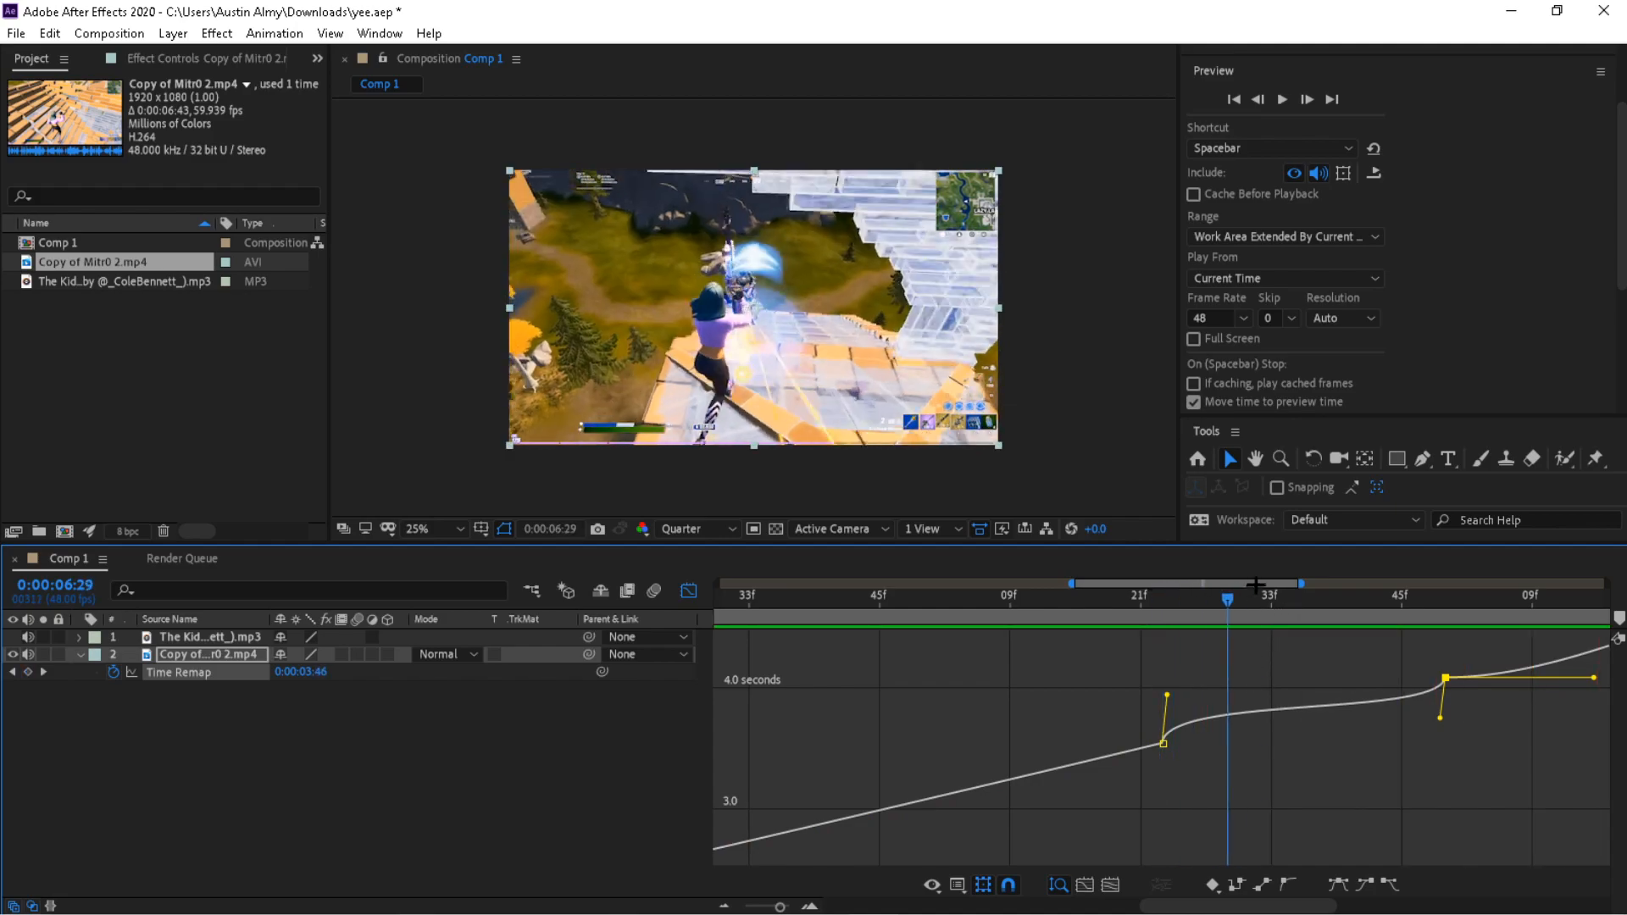
key("space")
- Raise the outgoing handle of the 0:00:07:01 keyframe almost vertically so the next segment starts fast
left_click_drag(1309, 583, 1571, 583)
left_click(1110, 614)
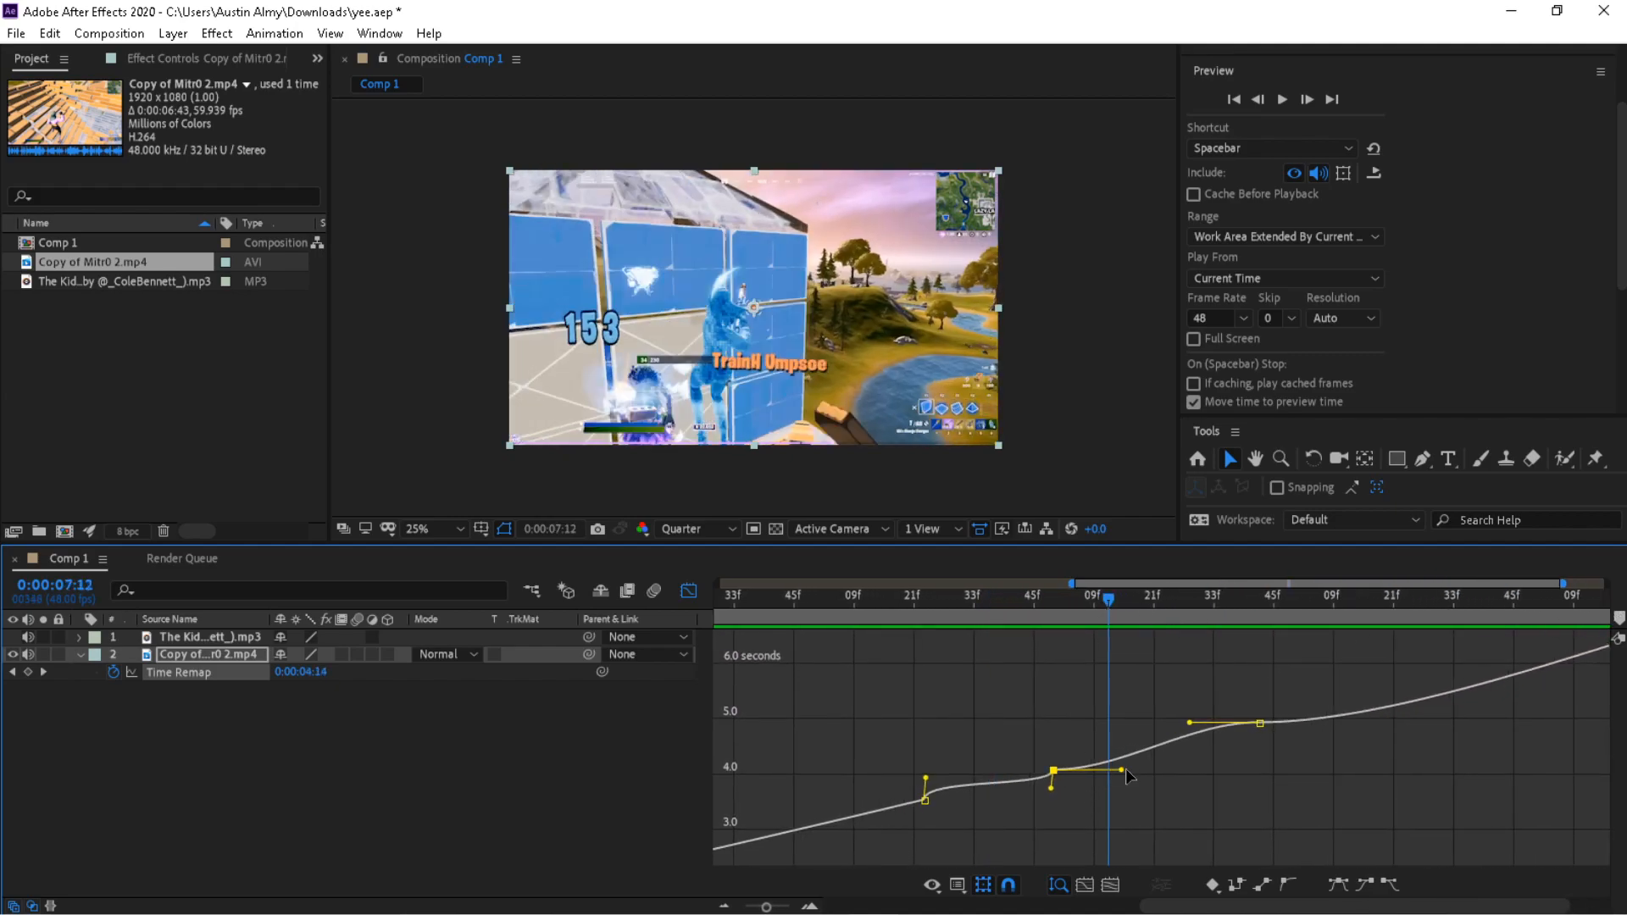
left_click_drag(1121, 769, 1055, 746)
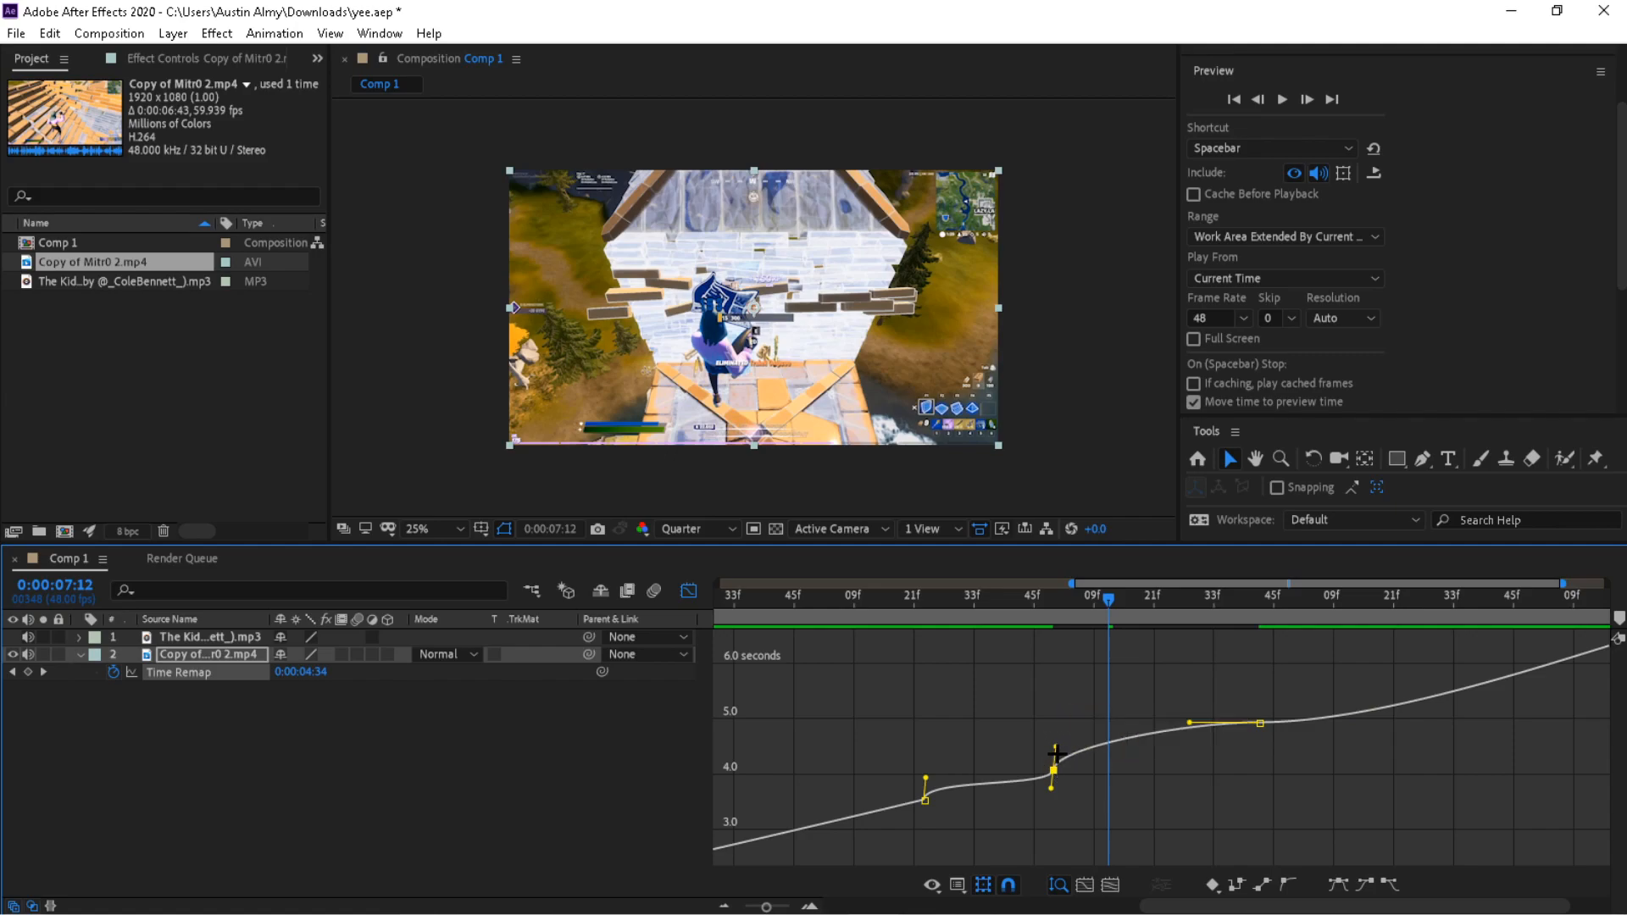
left_click(1069, 784)
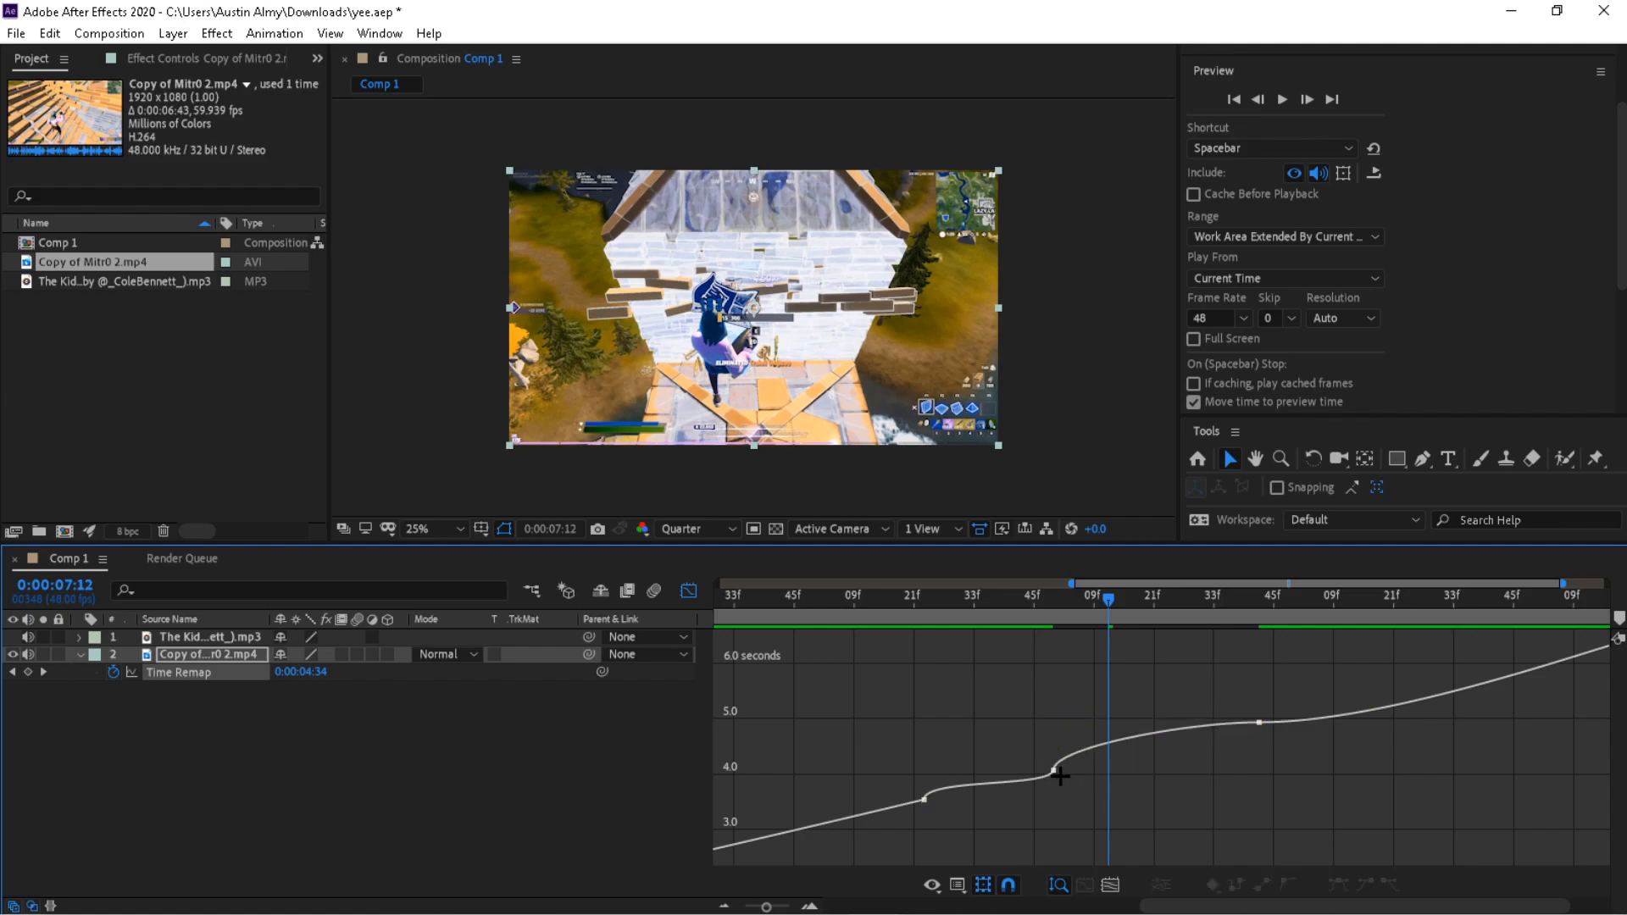
left_click(1053, 771)
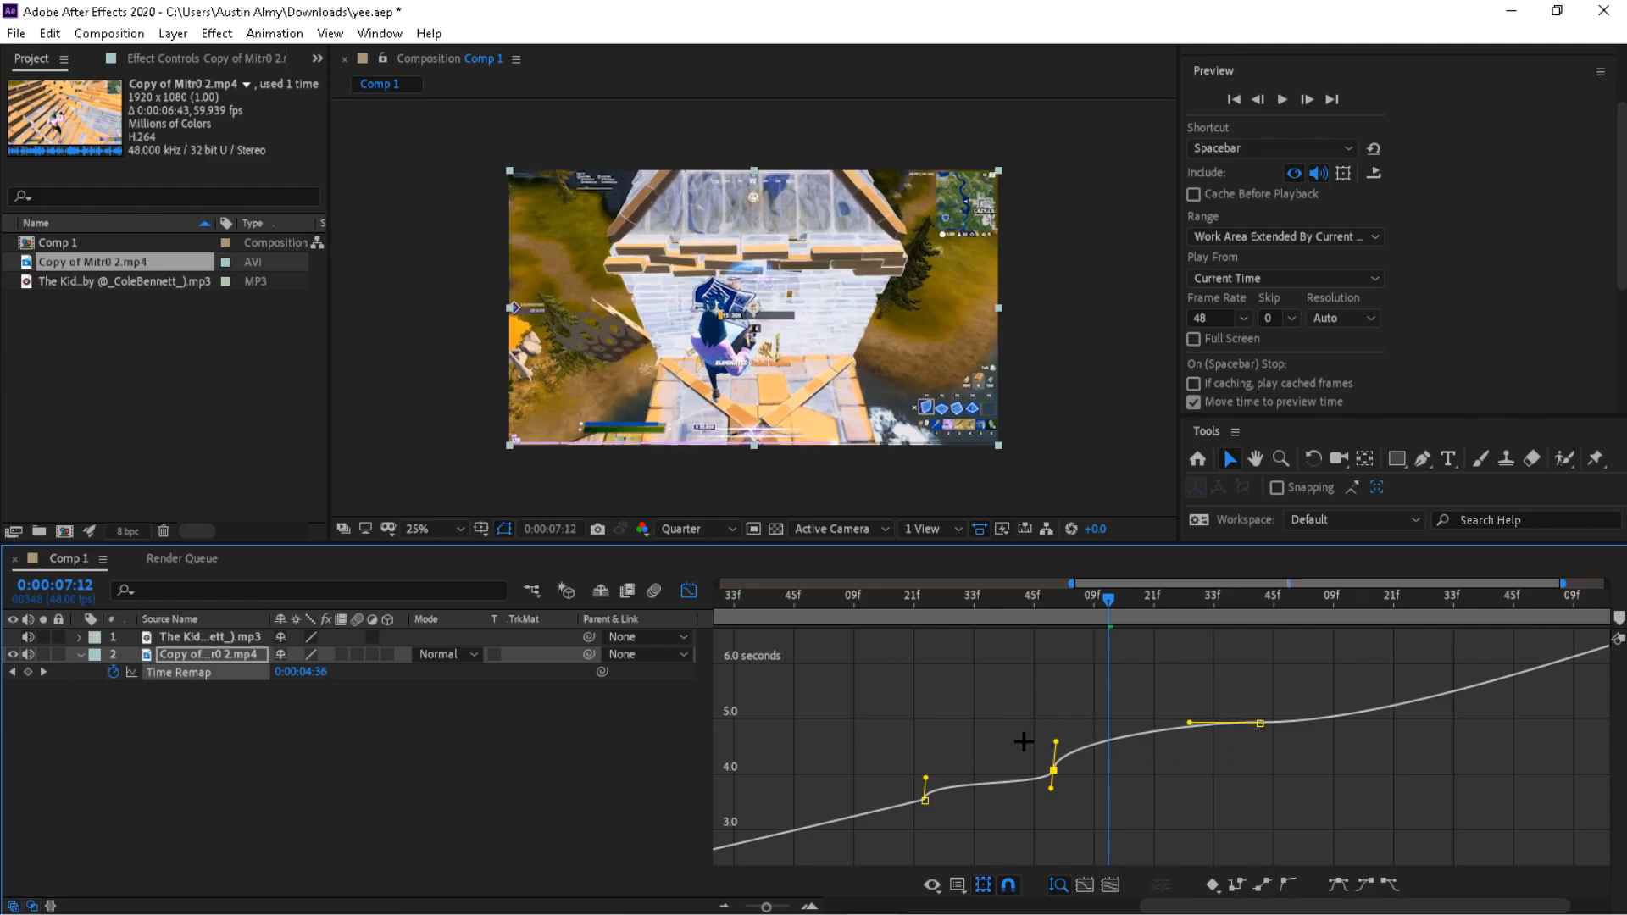
left_click_drag(1023, 744, 1009, 744)
- Pull the incoming handle of the 0:00:07:42 keyframe steeply downward so the segment ends fast, and preview from 0:00:07:11
left_click_drag(1190, 729, 1292, 740)
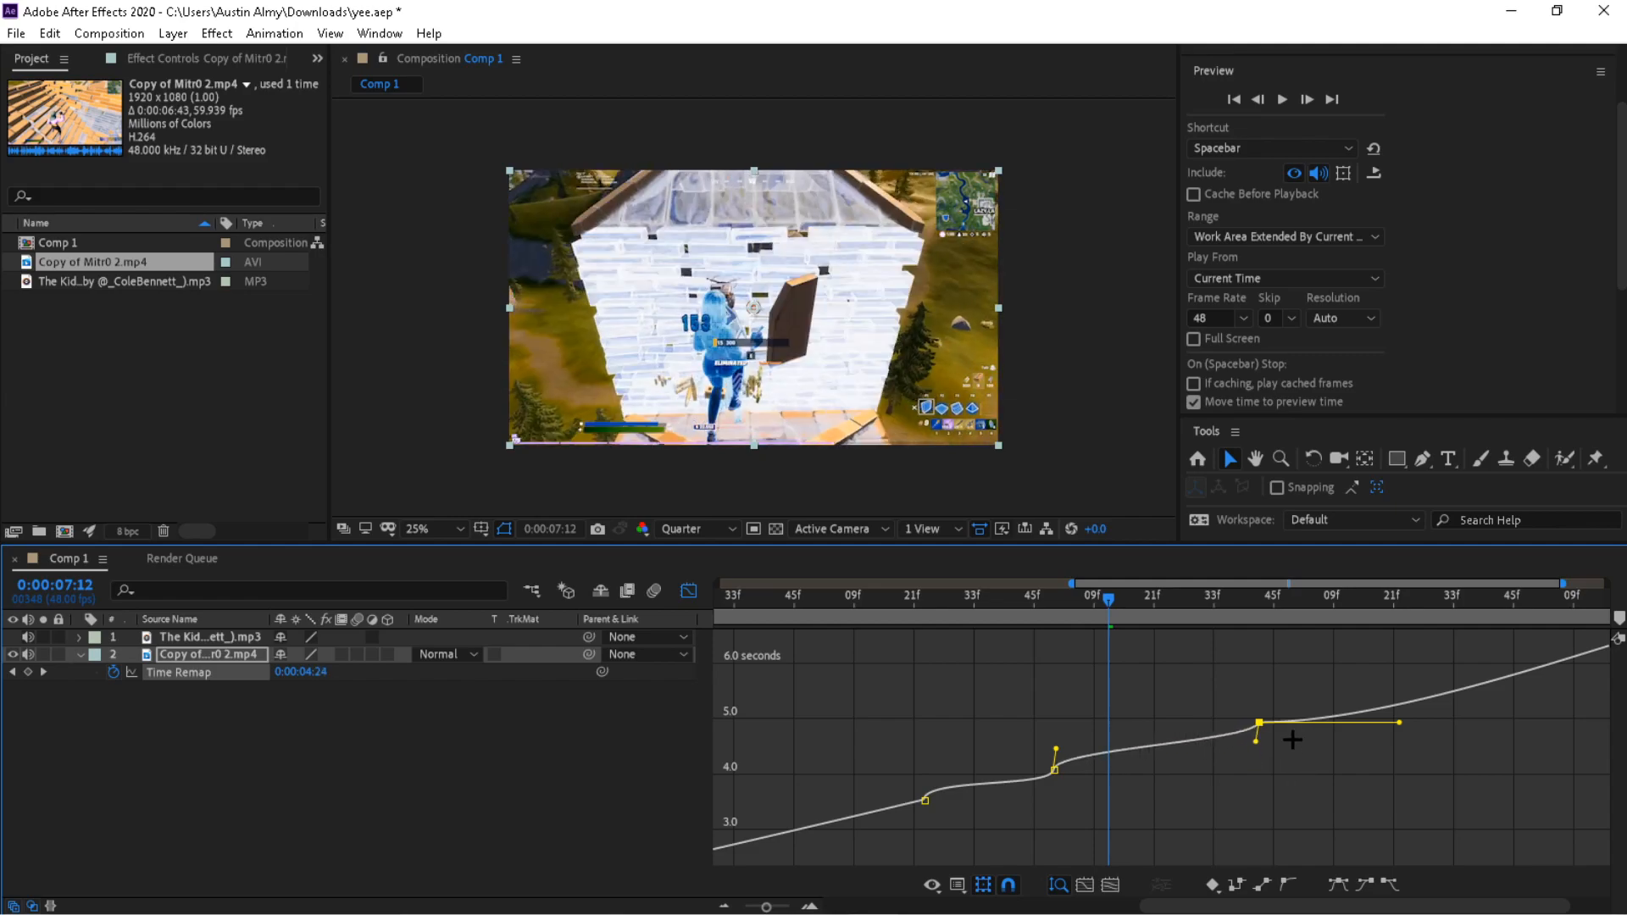
left_click(1167, 757)
left_click_drag(1109, 607, 1118, 607)
left_click(1259, 723)
left_click_drag(1258, 745, 1277, 764)
key("space")
mouse_move(1175, 585)
left_mouse_down()
mouse_move(1155, 607)
mouse_move(1181, 607)
mouse_move(1162, 605)
left_mouse_up()
key("space")
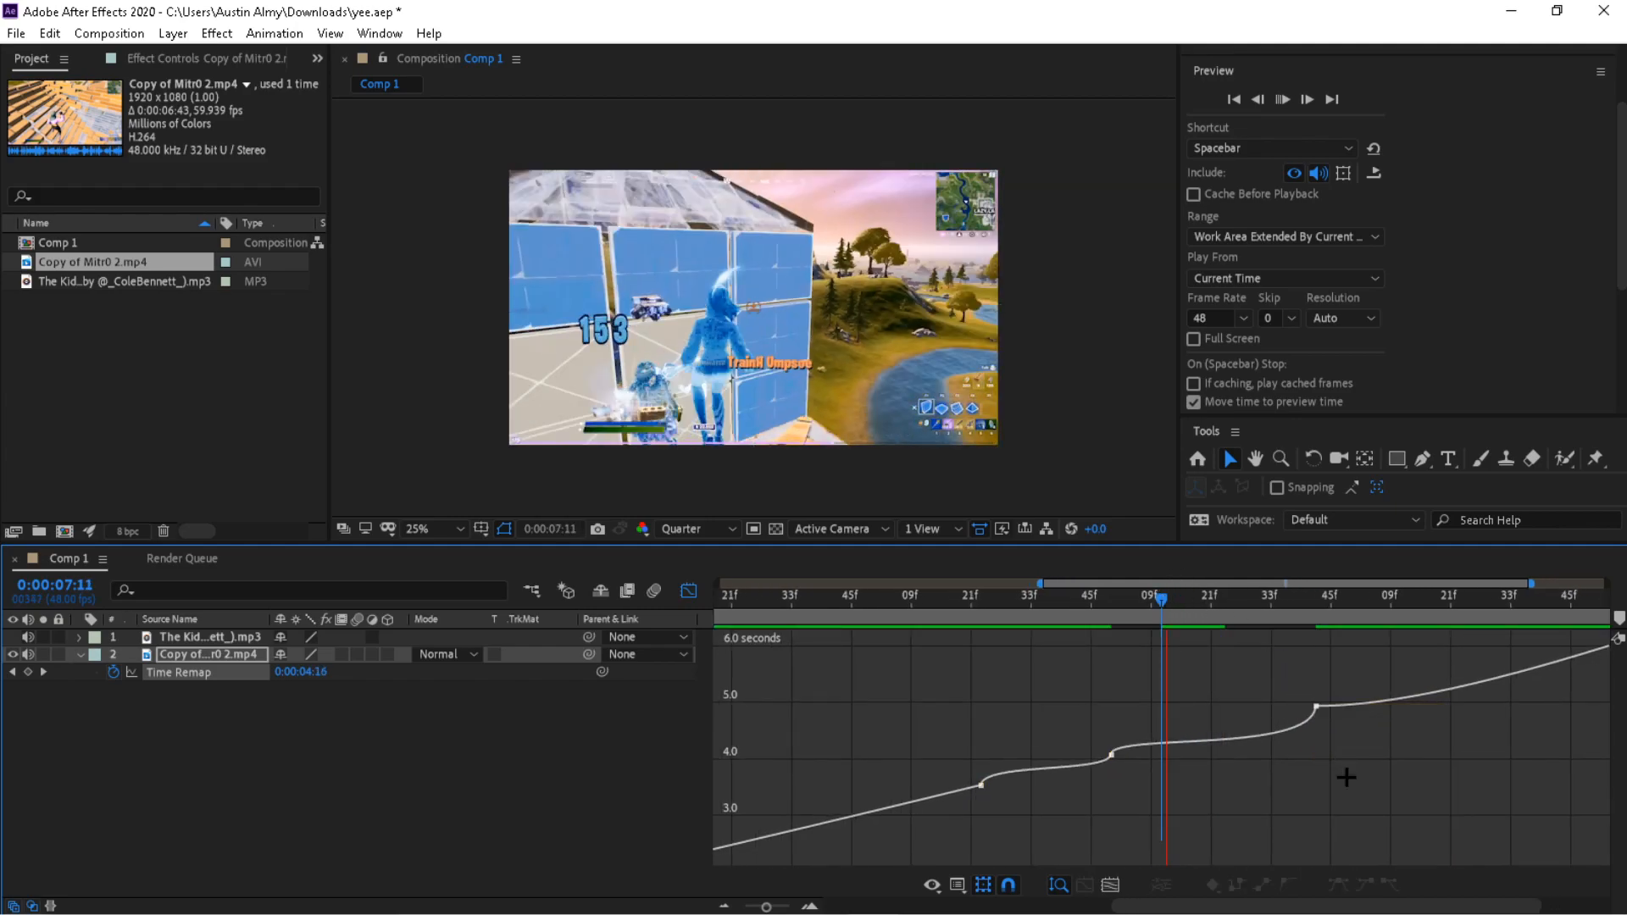
- Try pulling the 0:00:07:42 keyframe's incoming handle far down so the curve dips backward, and preview from 0:00:07:03
left_click_drag(1233, 610, 1304, 612)
left_click(1317, 705)
left_click_drag(1315, 751, 1349, 820)
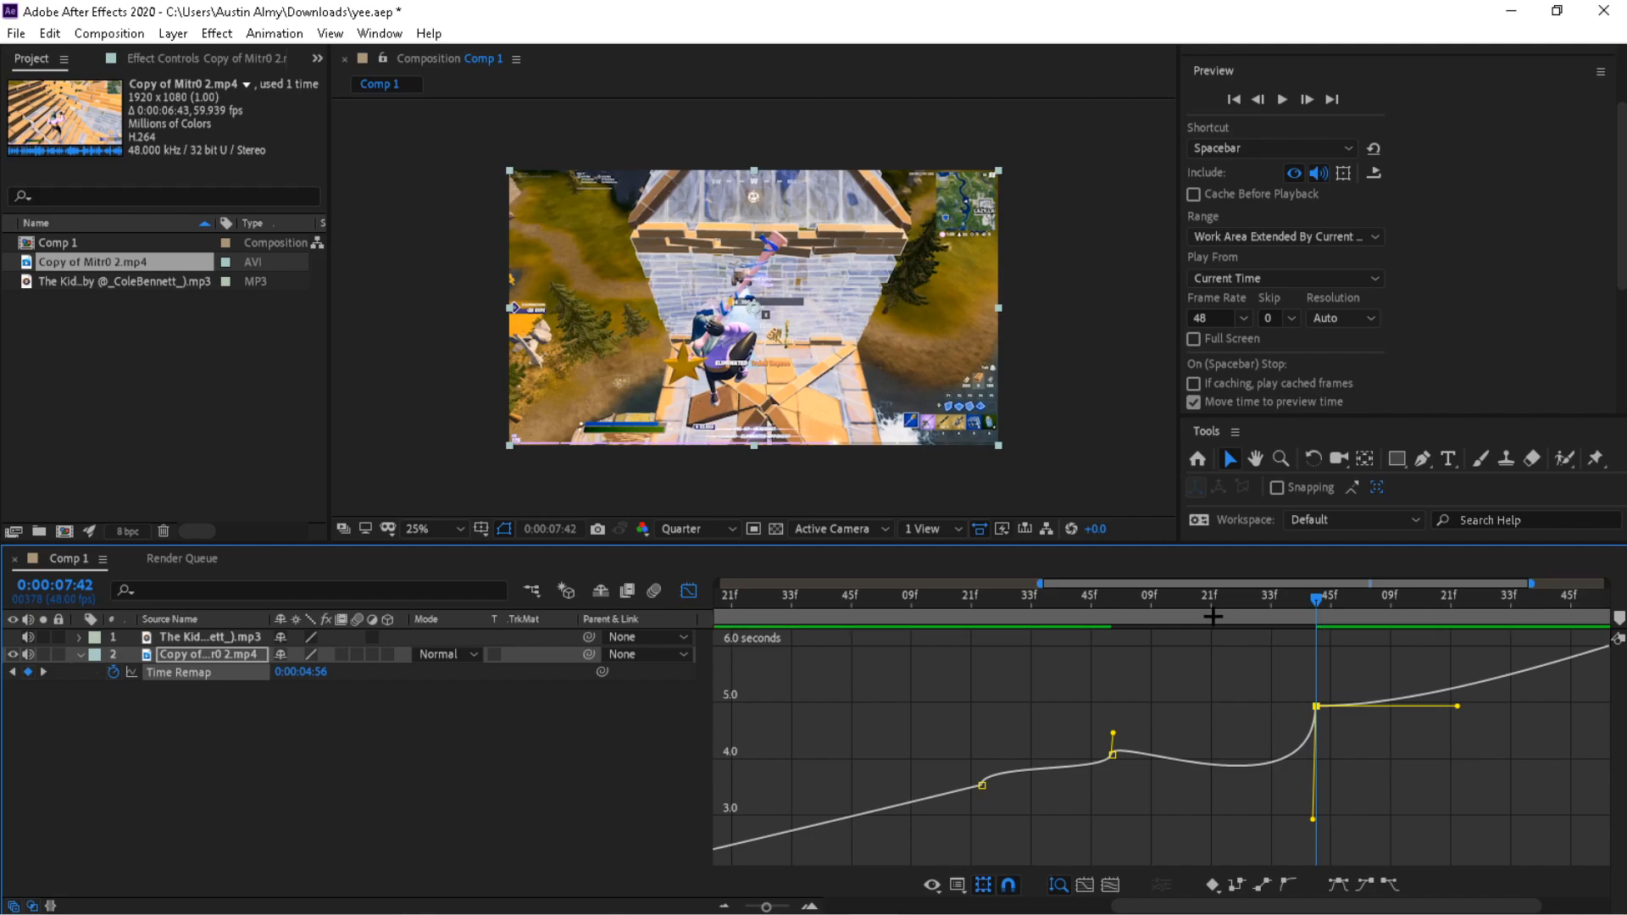
left_click(1172, 624)
key("space")
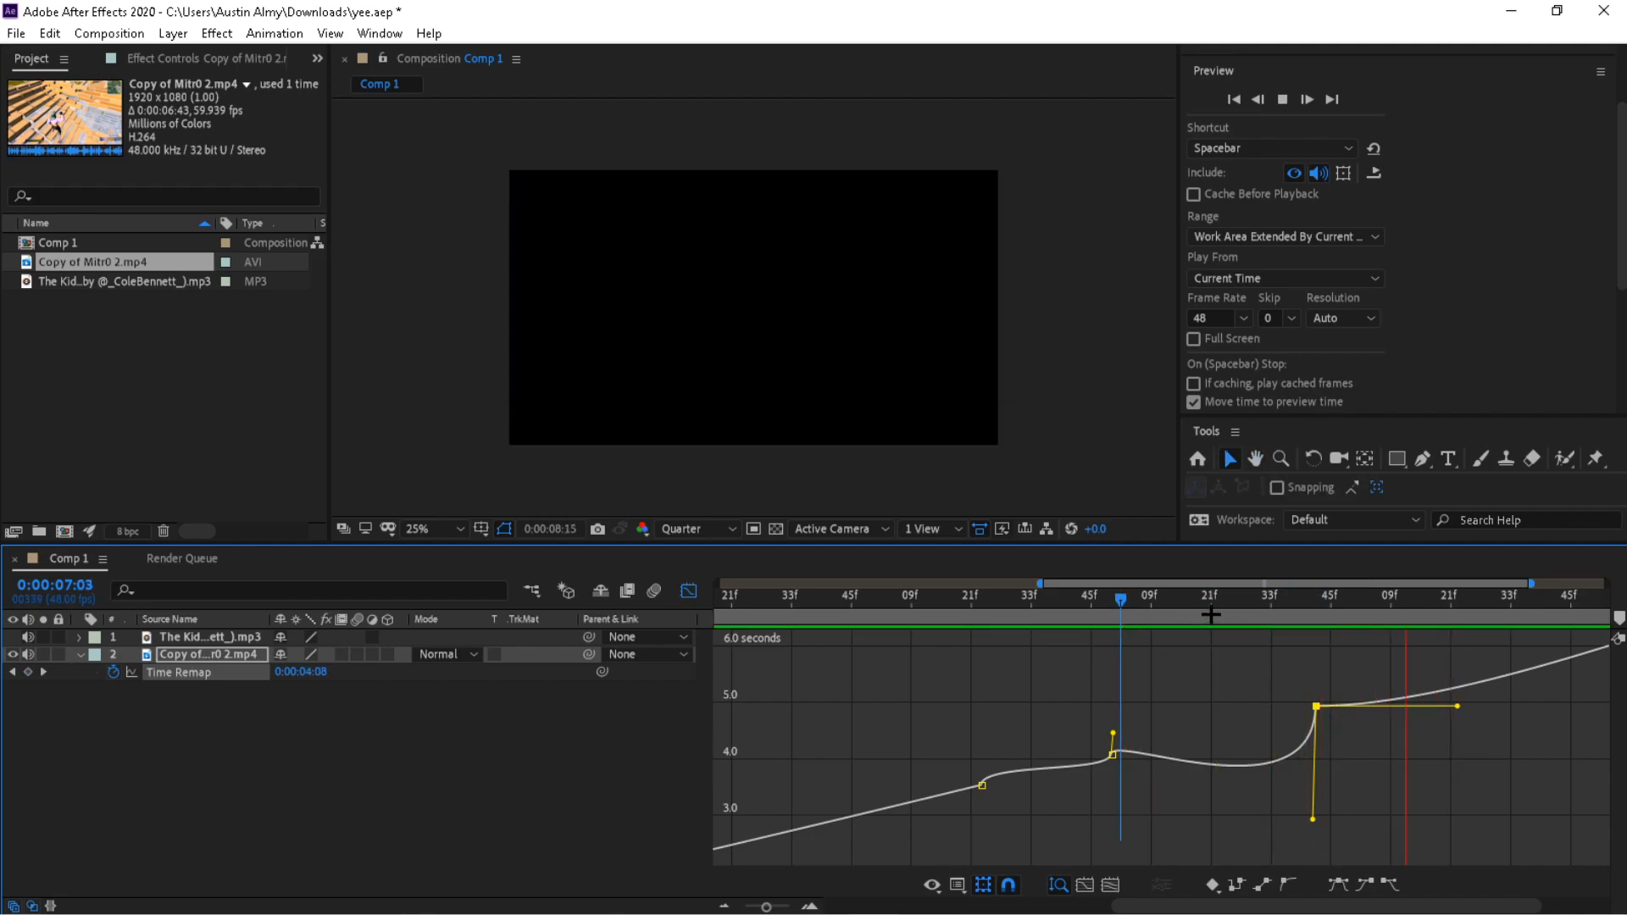
key("space")
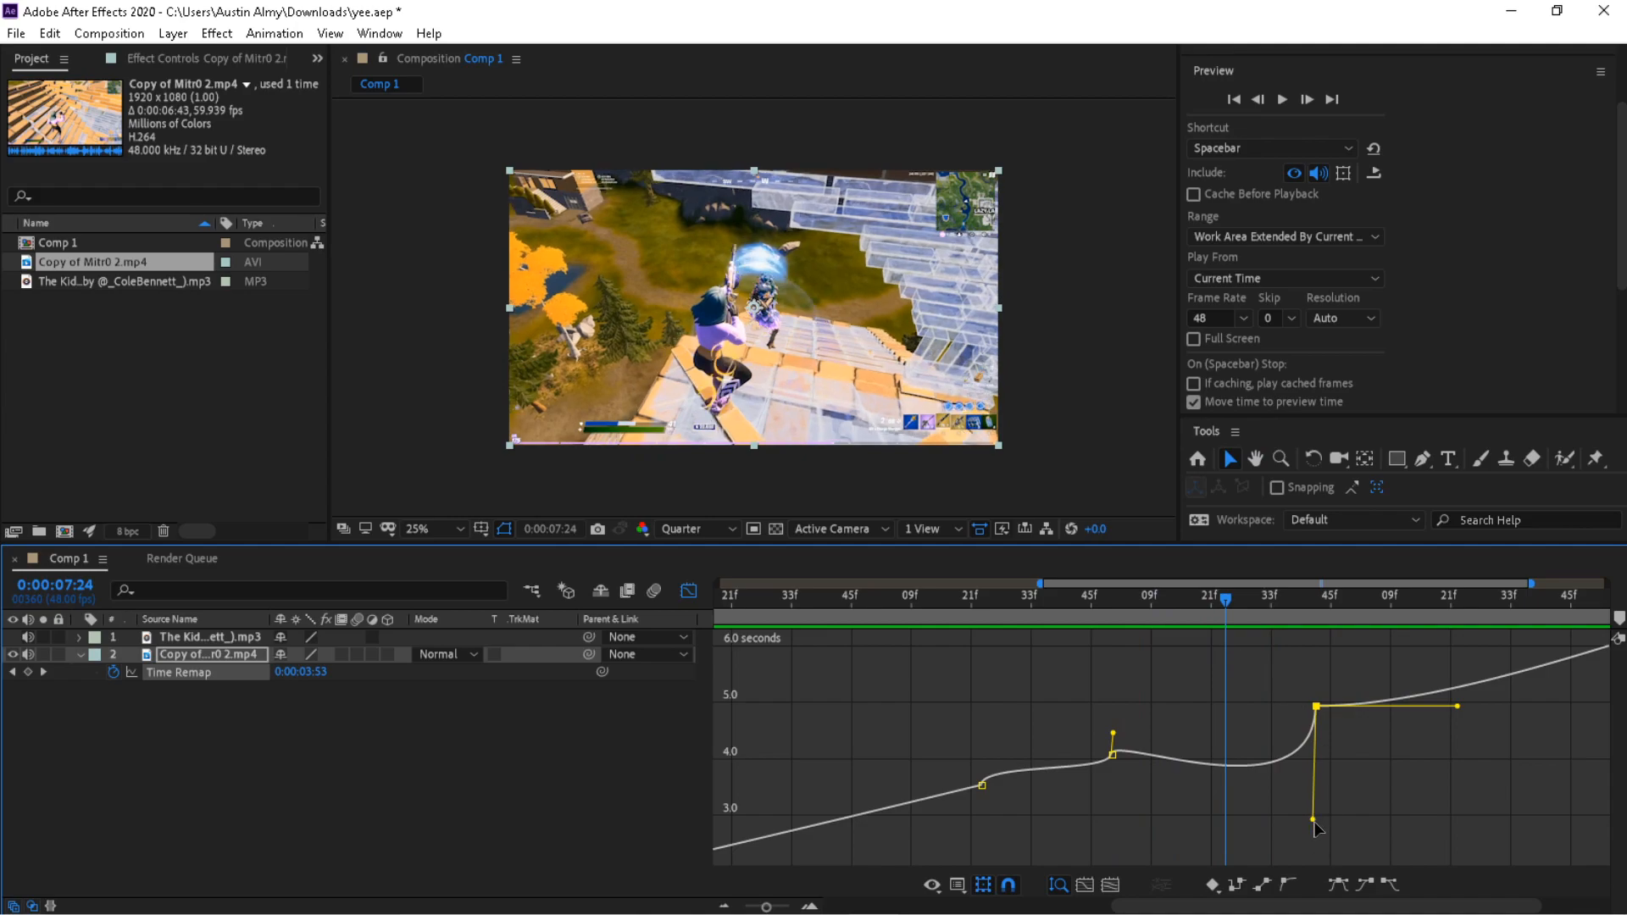
- Shorten the 0:00:07:42 keyframe's incoming handle so the curve keeps rising, and preview the velocity from 0:00:06:19
left_click_drag(1316, 827, 1336, 740)
left_click(1378, 773)
left_click_drag(991, 601, 956, 603)
key("space")
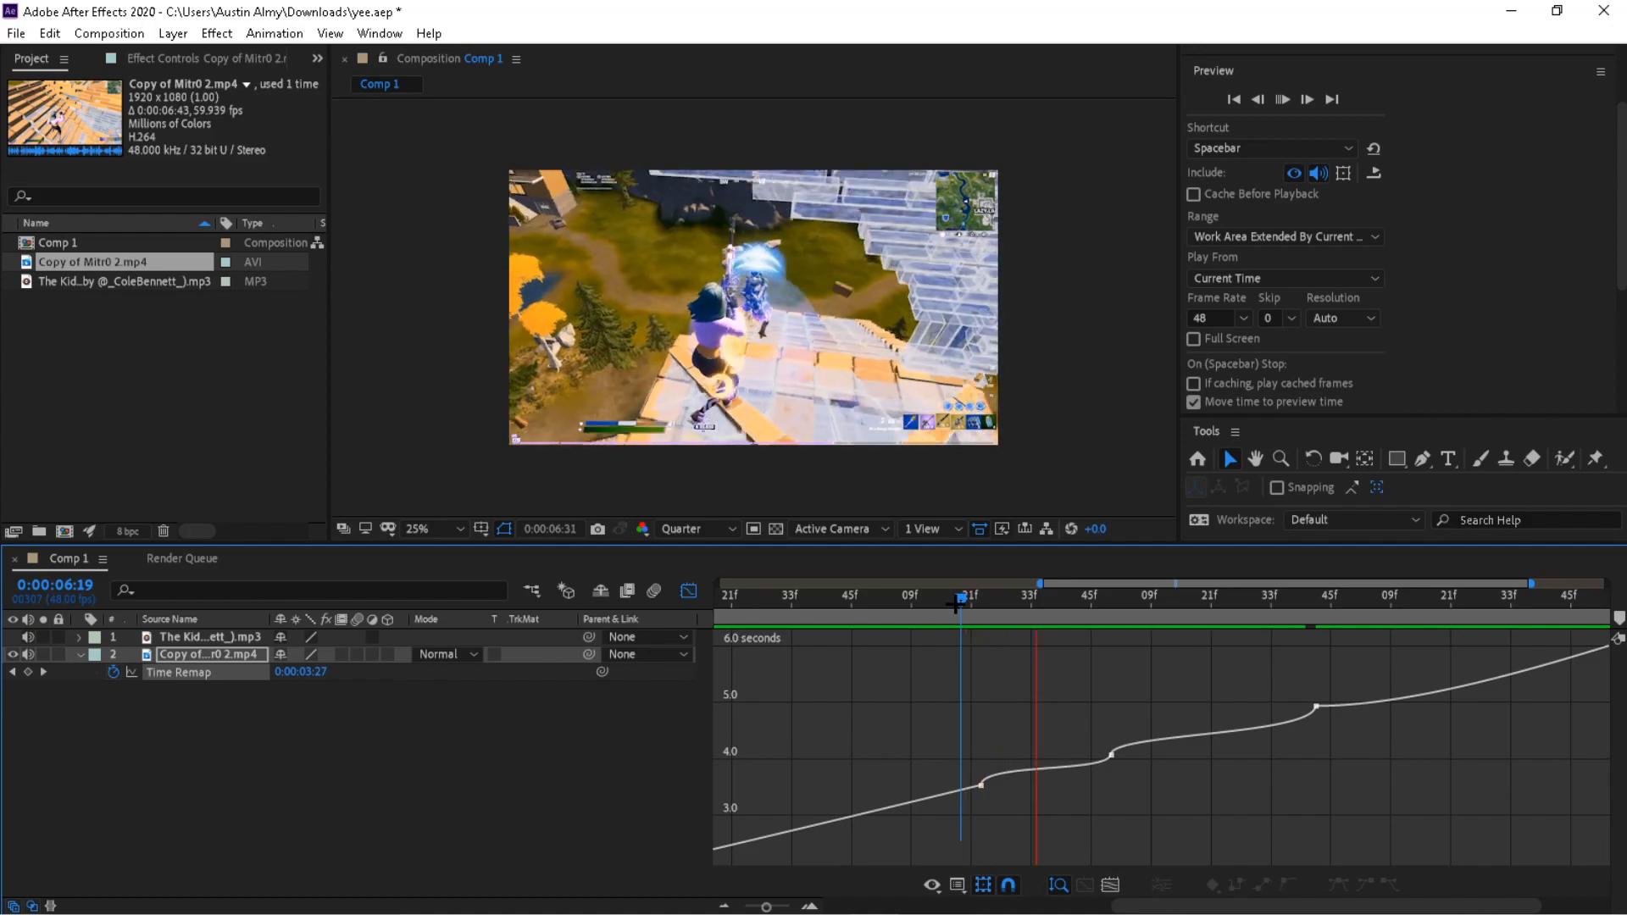
- Preview the remapped clip's velocity changes from 0:00:06:13, from the clip's start and from 0:00:06:09
left_click_drag(979, 603, 69, 626)
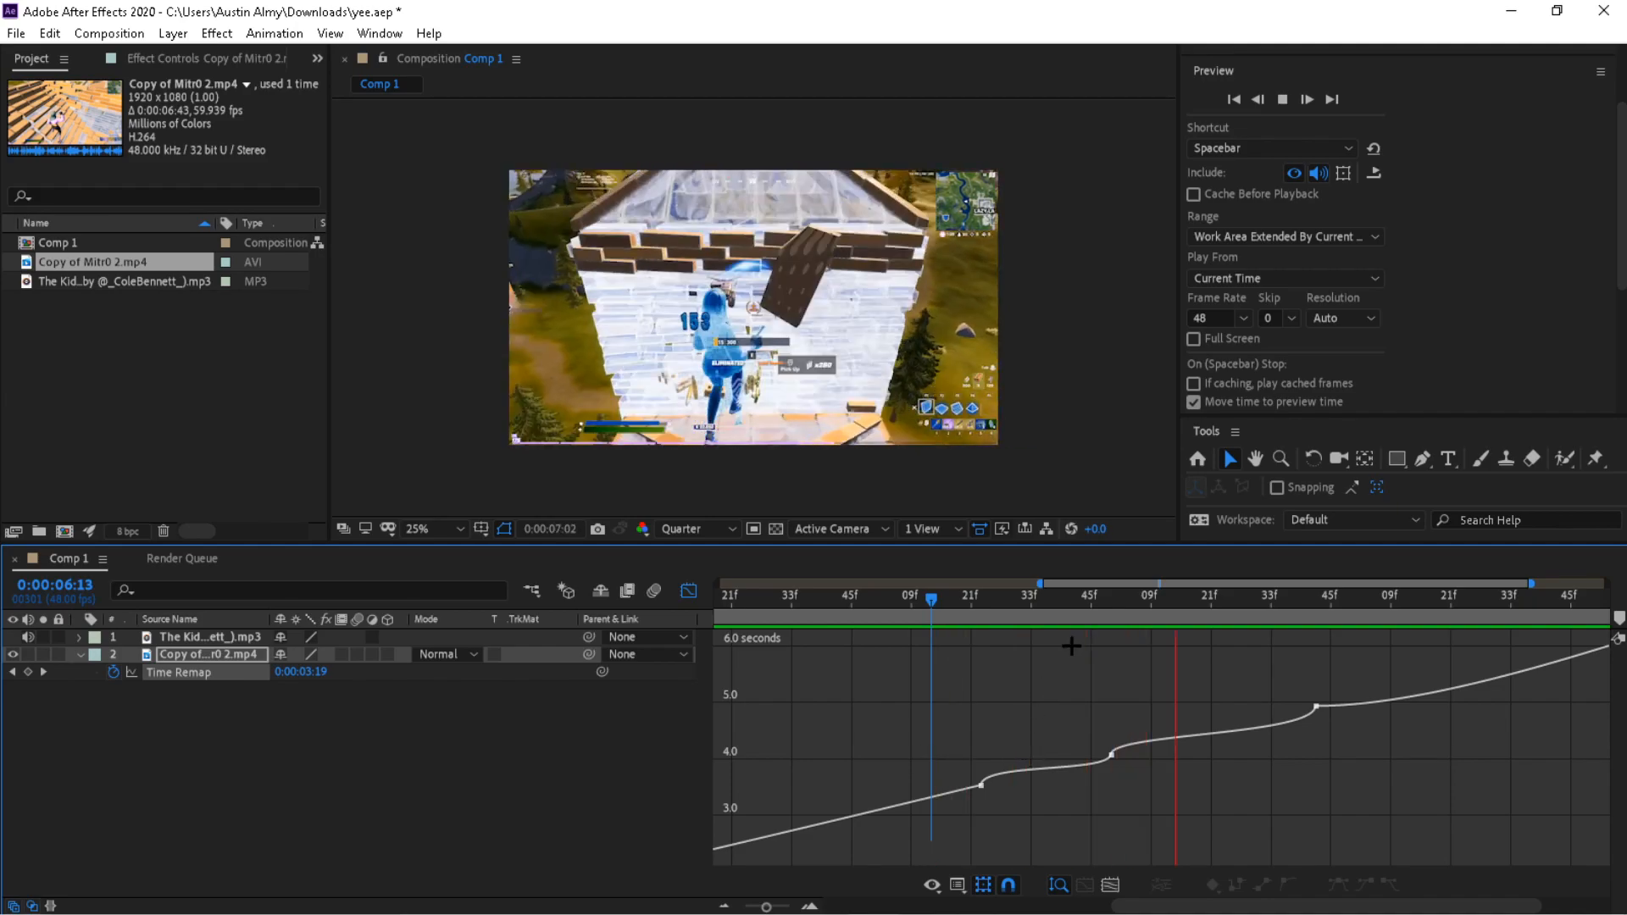
left_click_drag(1023, 603, 600, 590)
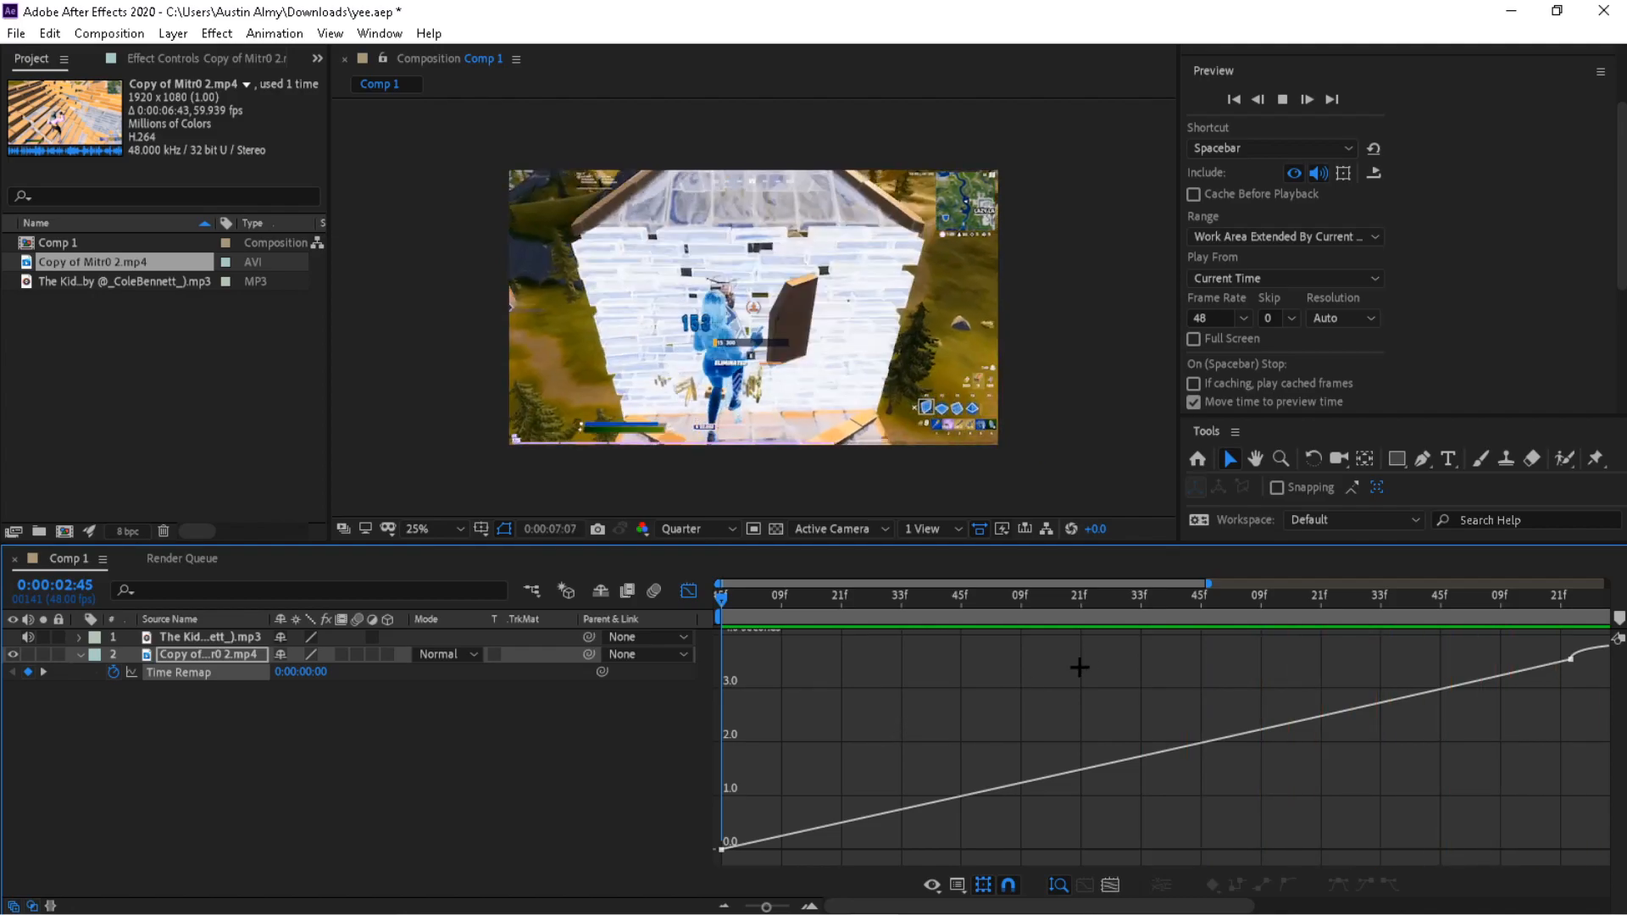
key("space")
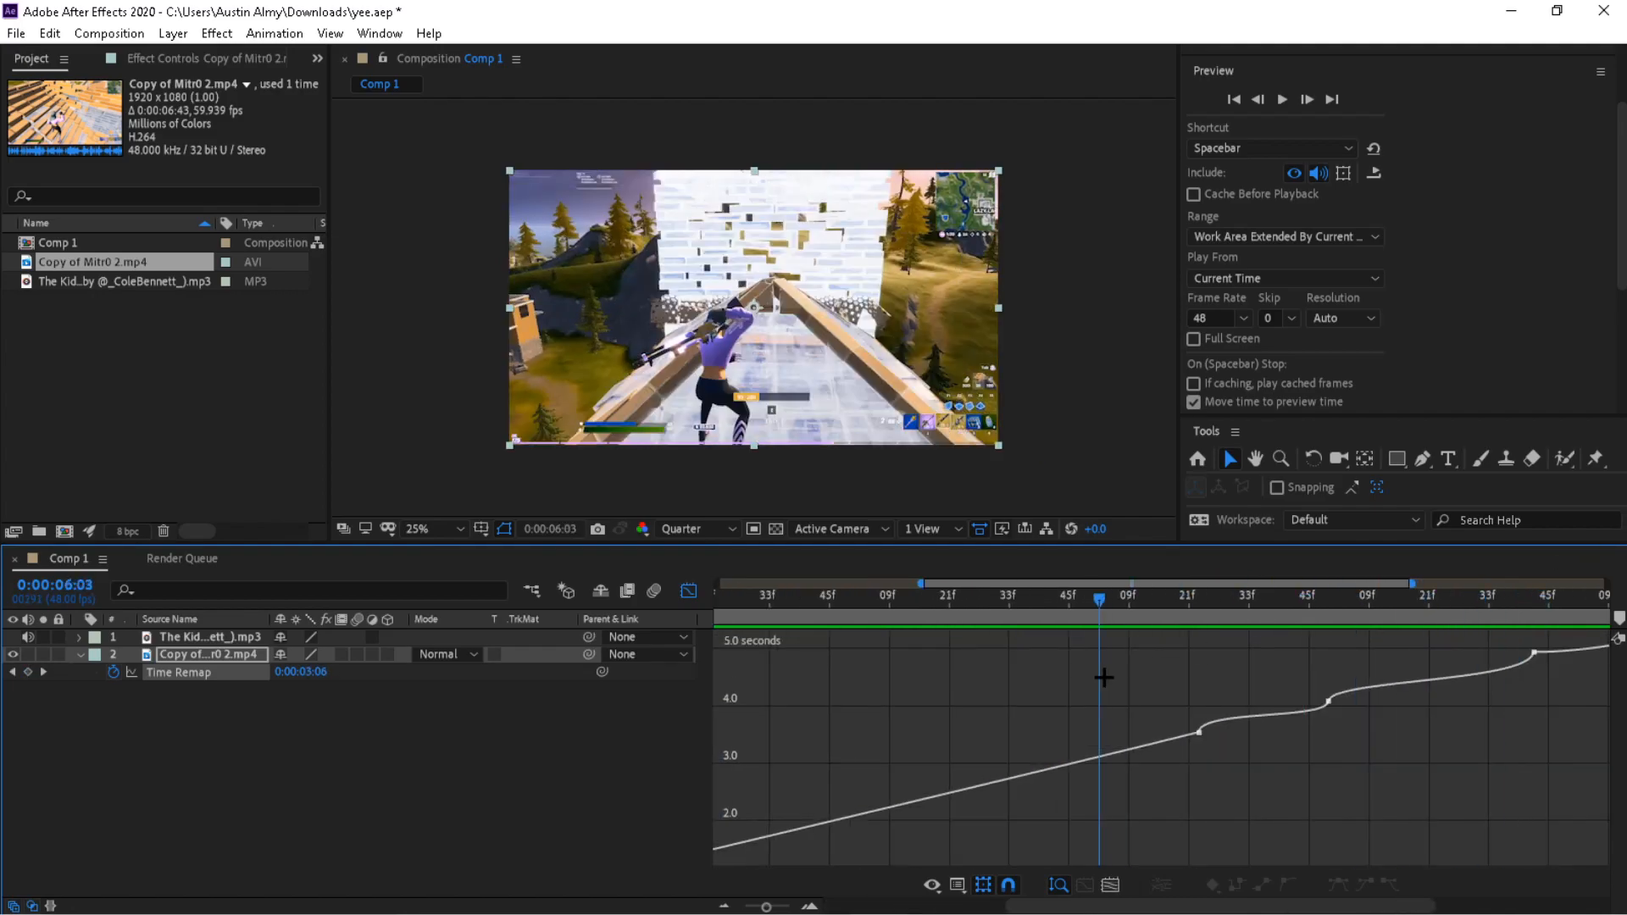
mouse_move(1103, 677)
left_mouse_down()
mouse_move(1246, 669)
mouse_move(1129, 669)
left_mouse_up()
key("space")
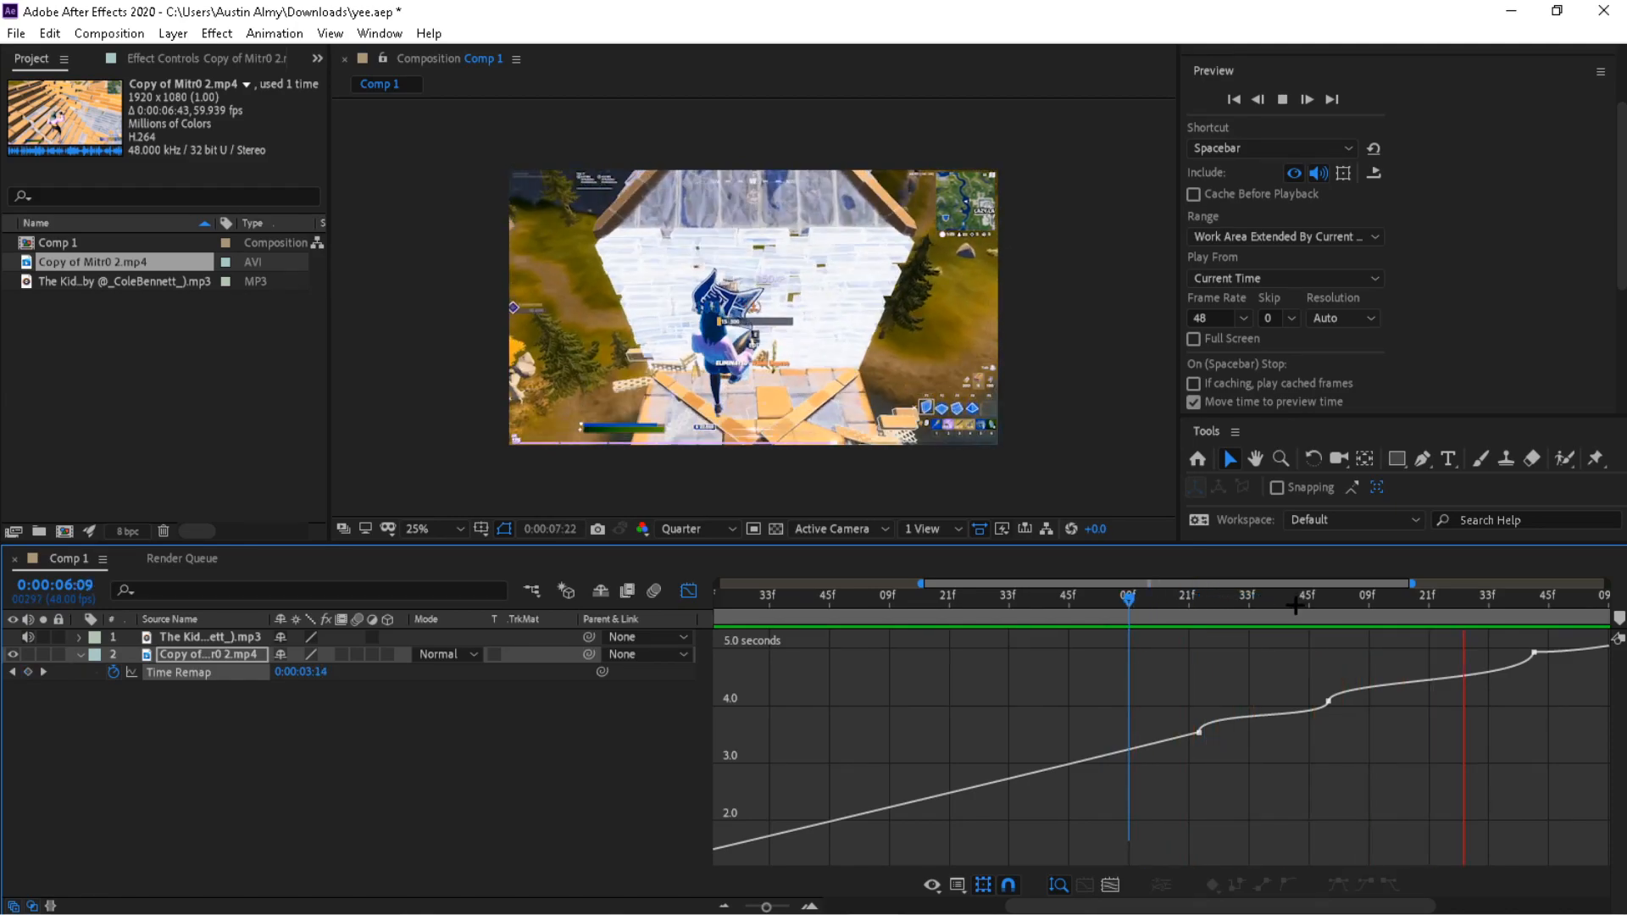
- Tilt the 0:00:06:23 keyframe's outgoing handle forward in time to soften the fast start, and preview from 0:00:06:05
left_click(1203, 625)
left_click_drag(765, 906, 782, 907)
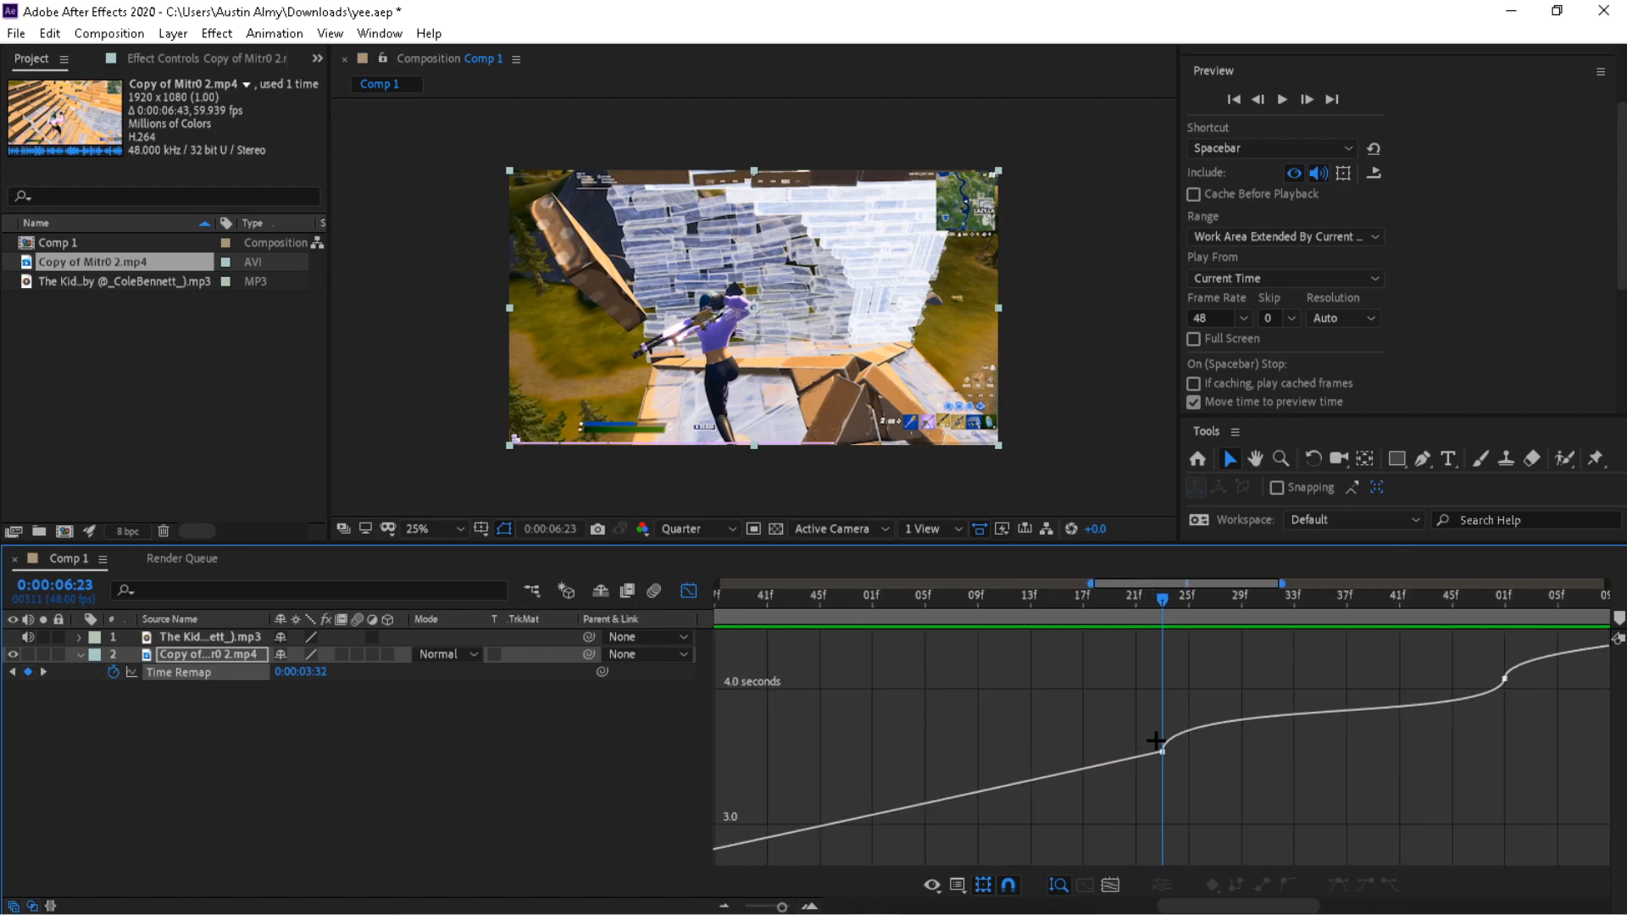
left_click(1161, 749)
mouse_move(1168, 697)
left_mouse_down()
mouse_move(1163, 710)
mouse_move(1199, 702)
left_mouse_up()
left_click(1256, 741)
key("space")
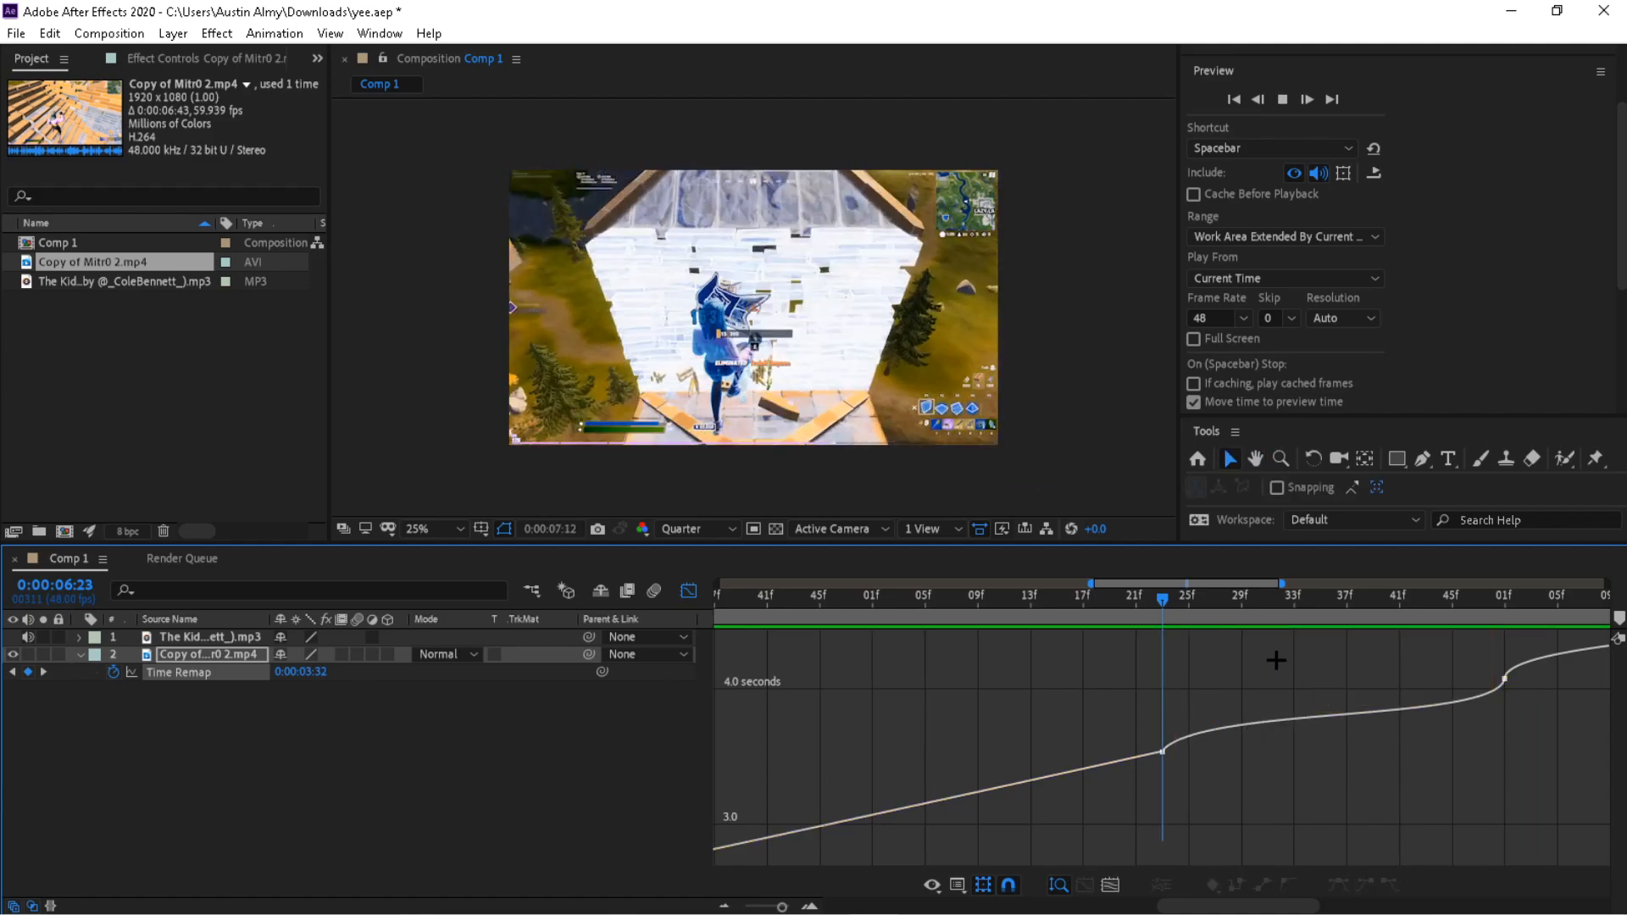
left_click_drag(1162, 598, 888, 582)
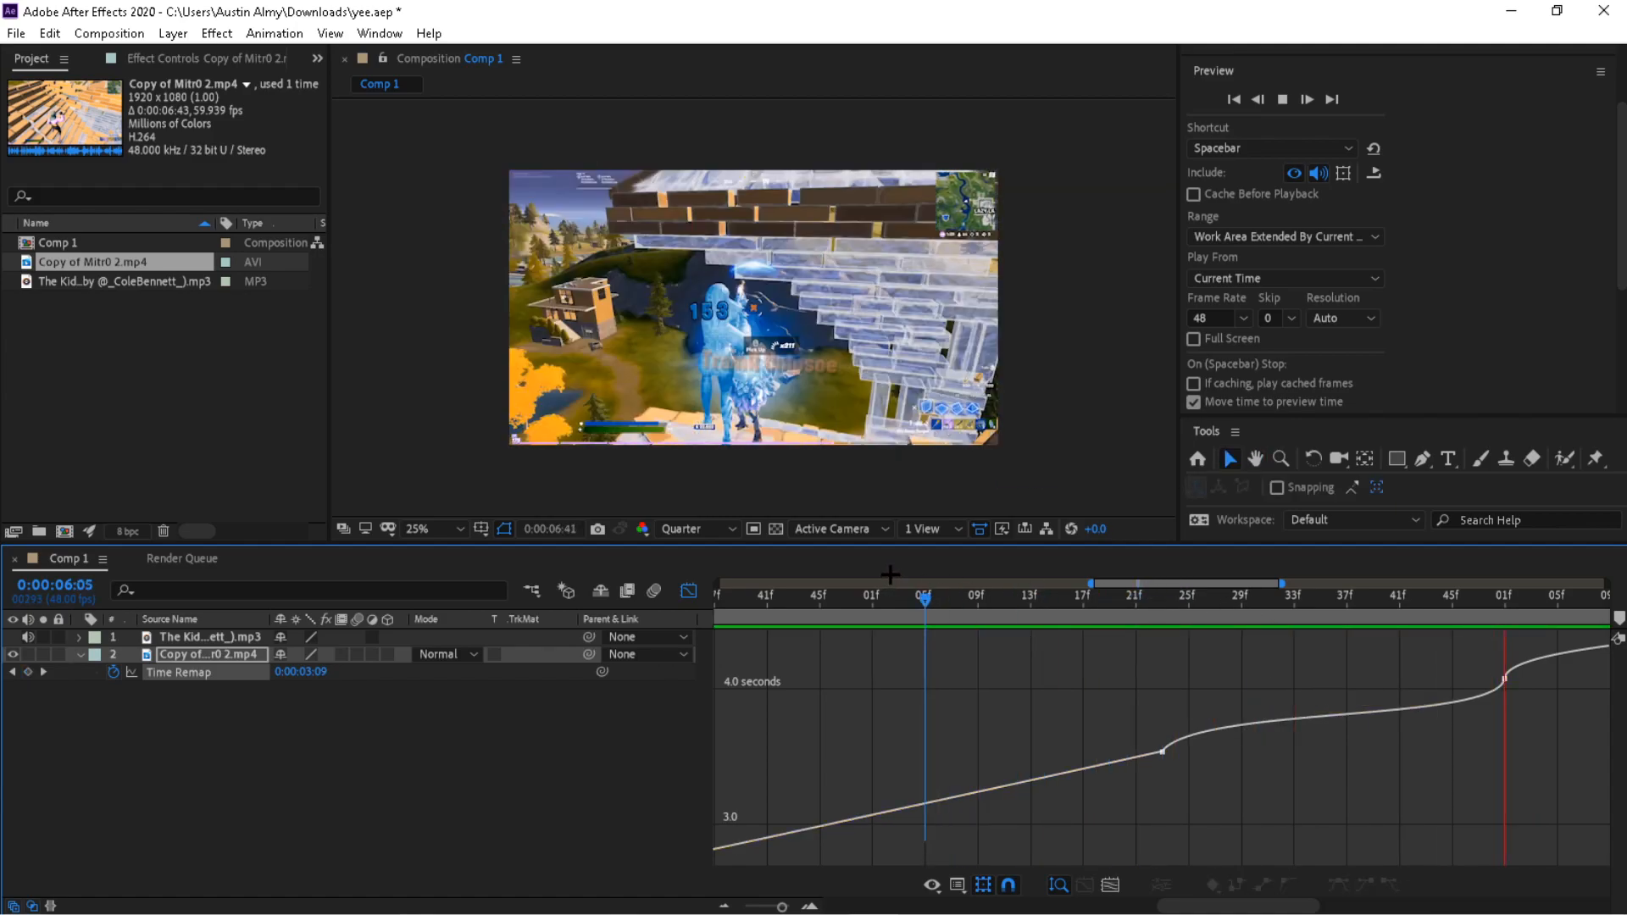
key("space")
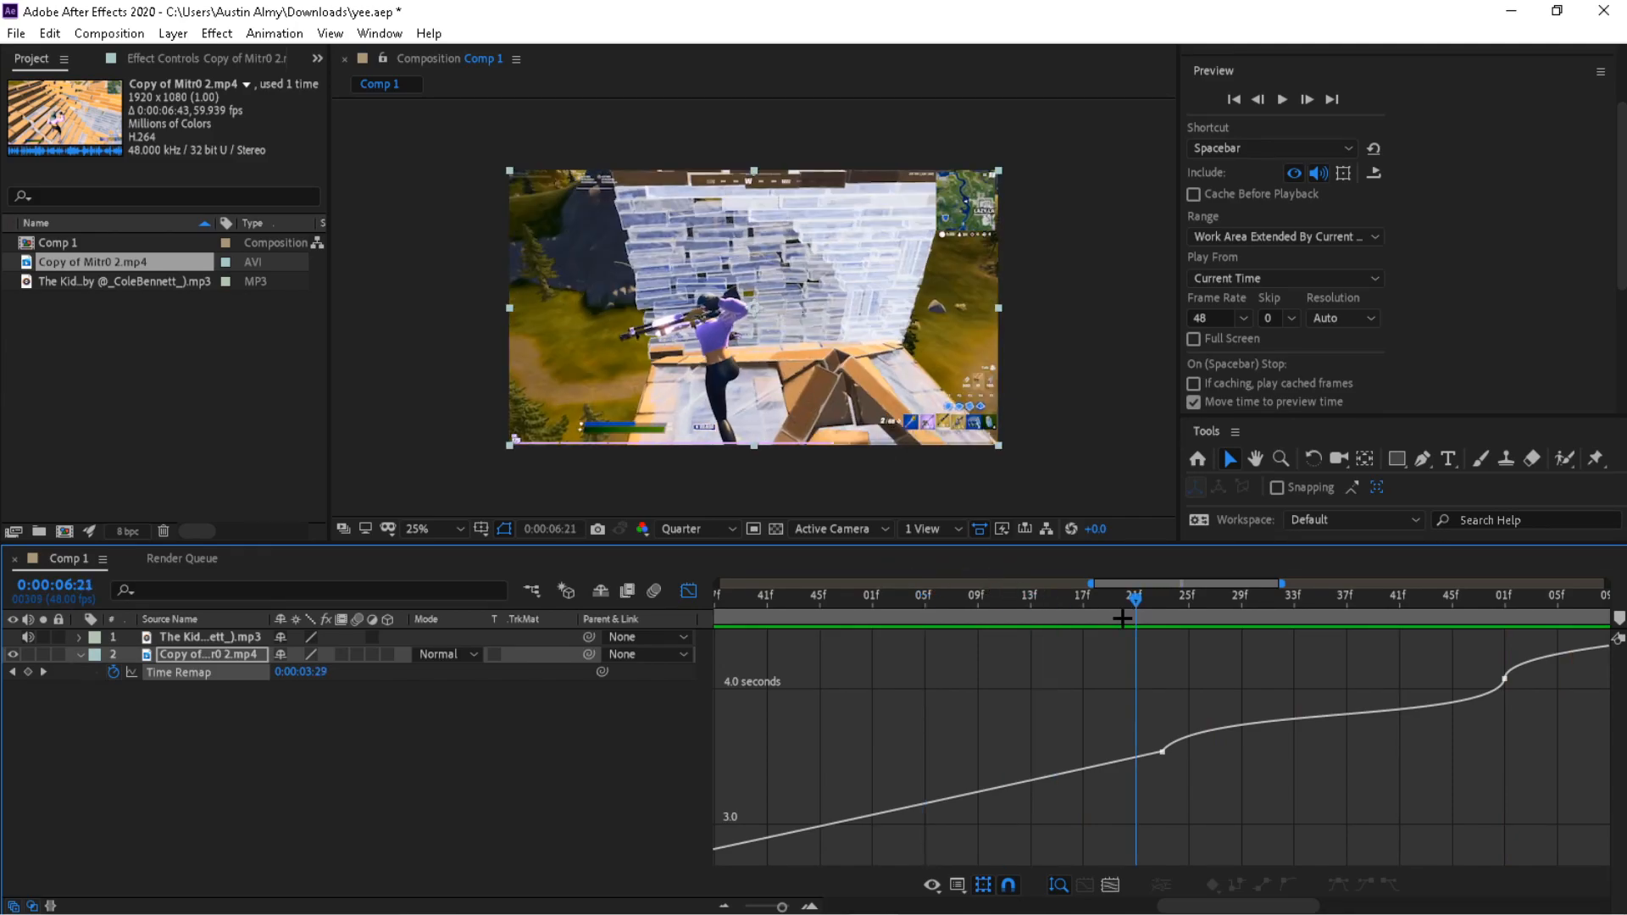
- Leave the graph editor, collapse the gameplay clip's properties and save the project
left_click(689, 591)
left_click(80, 655)
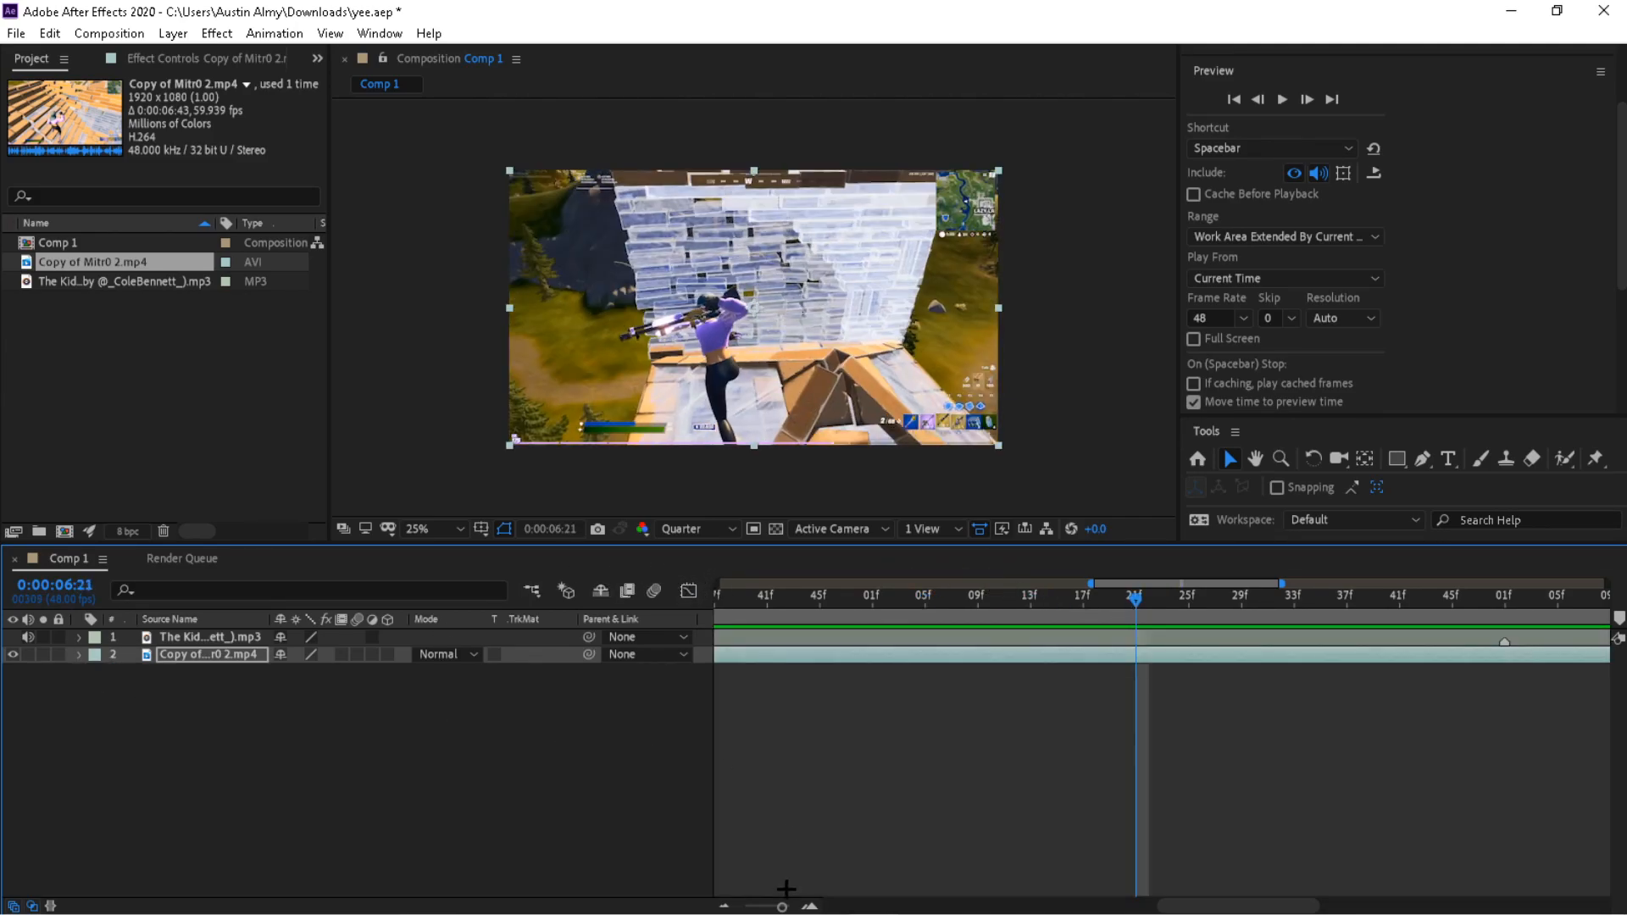
left_click(16, 33)
left_click(51, 220)
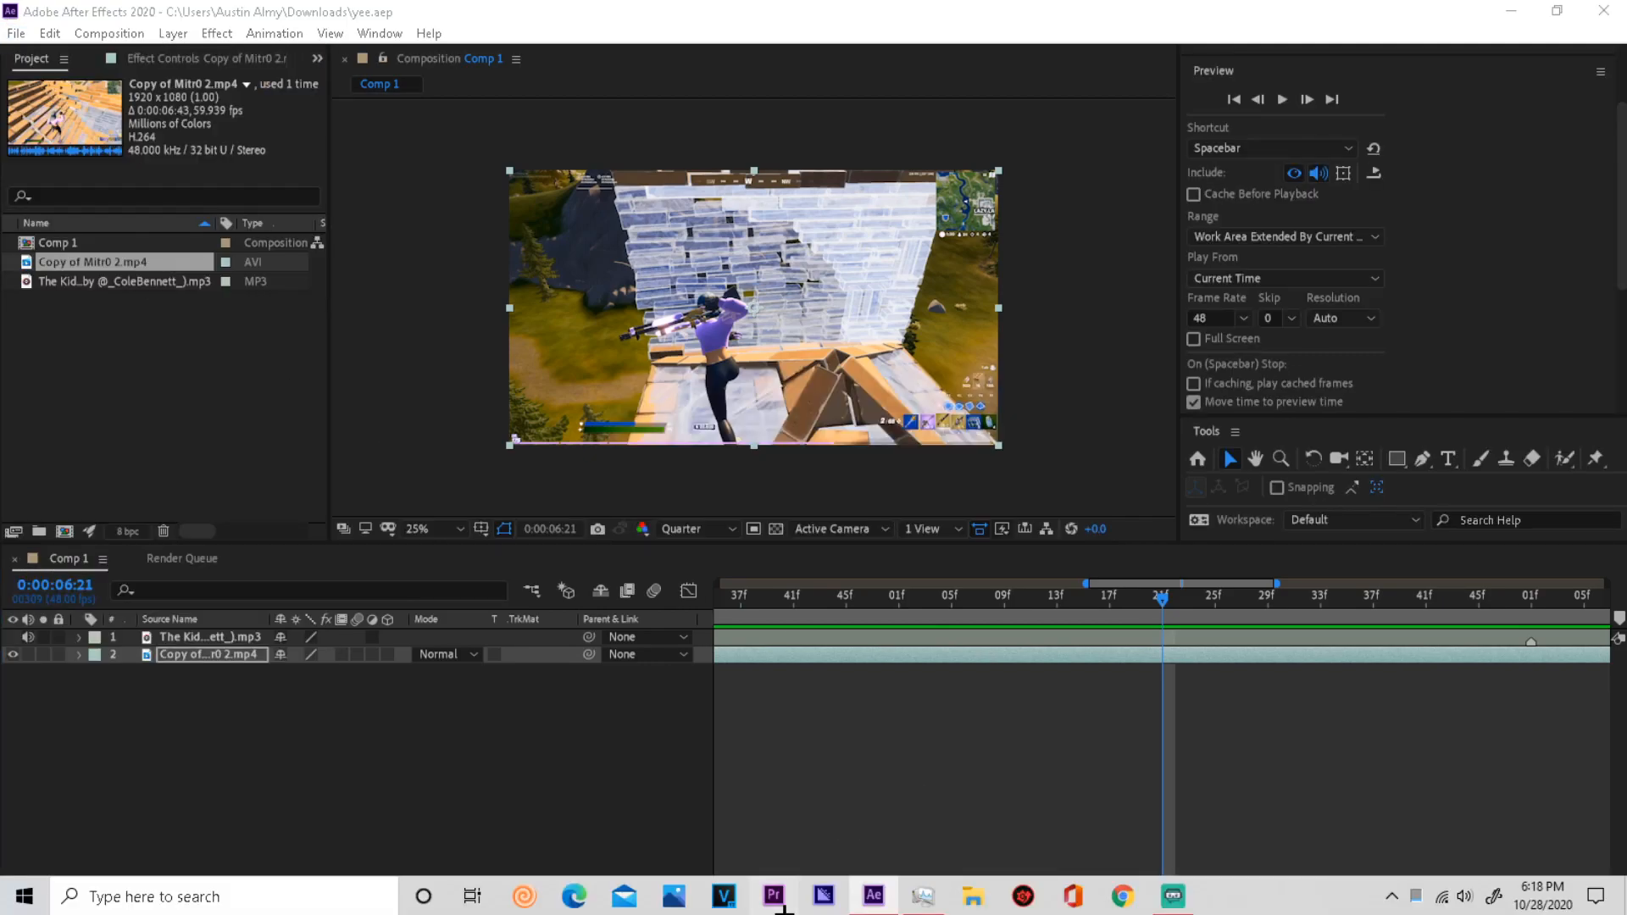
right_click(769, 904)
left_click(835, 837)
- End the work area at the gameplay clip's end, trim the composition to the work area and preview it
left_click_drag(782, 906, 719, 905)
left_click_drag(1610, 615, 1354, 621)
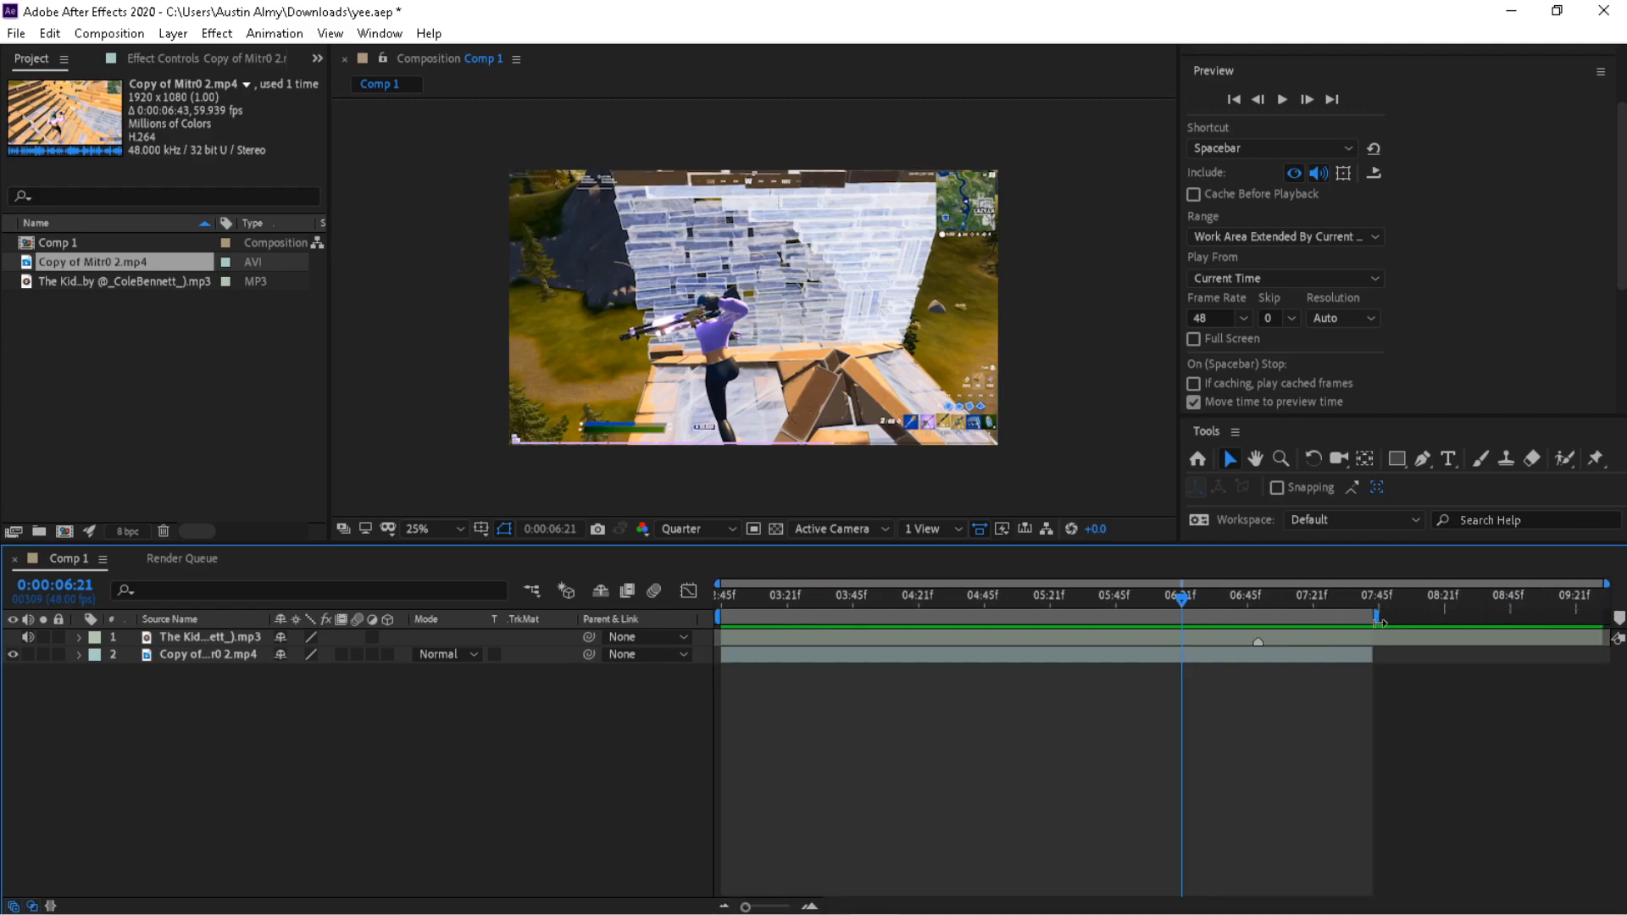
right_click(1322, 617)
left_click(1360, 676)
key("space")
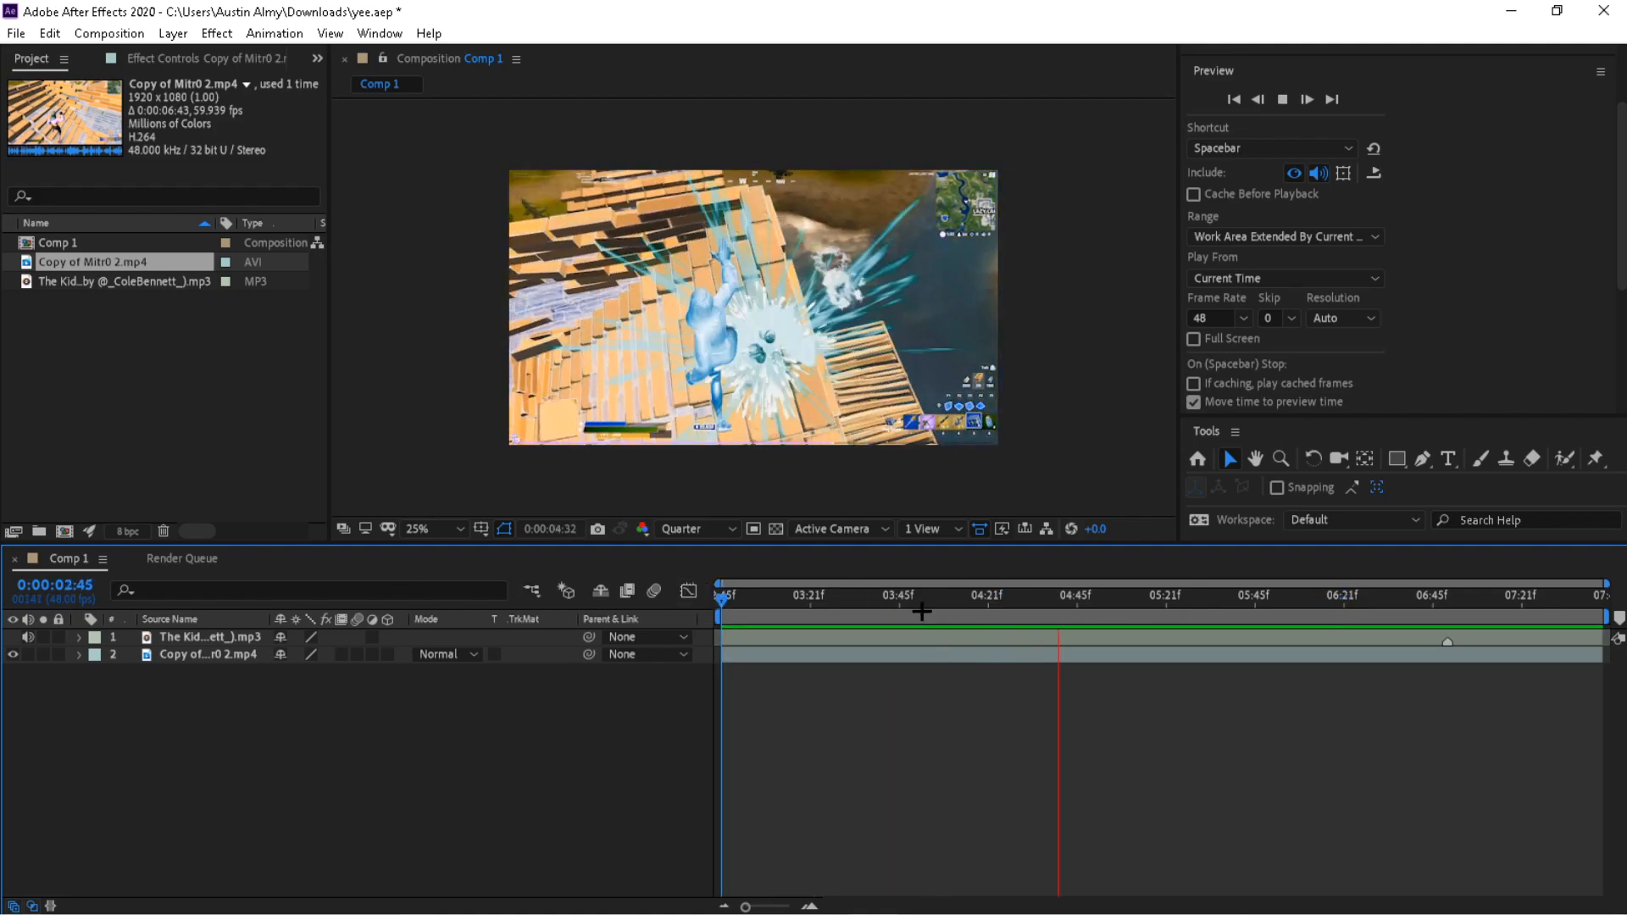
key("space")
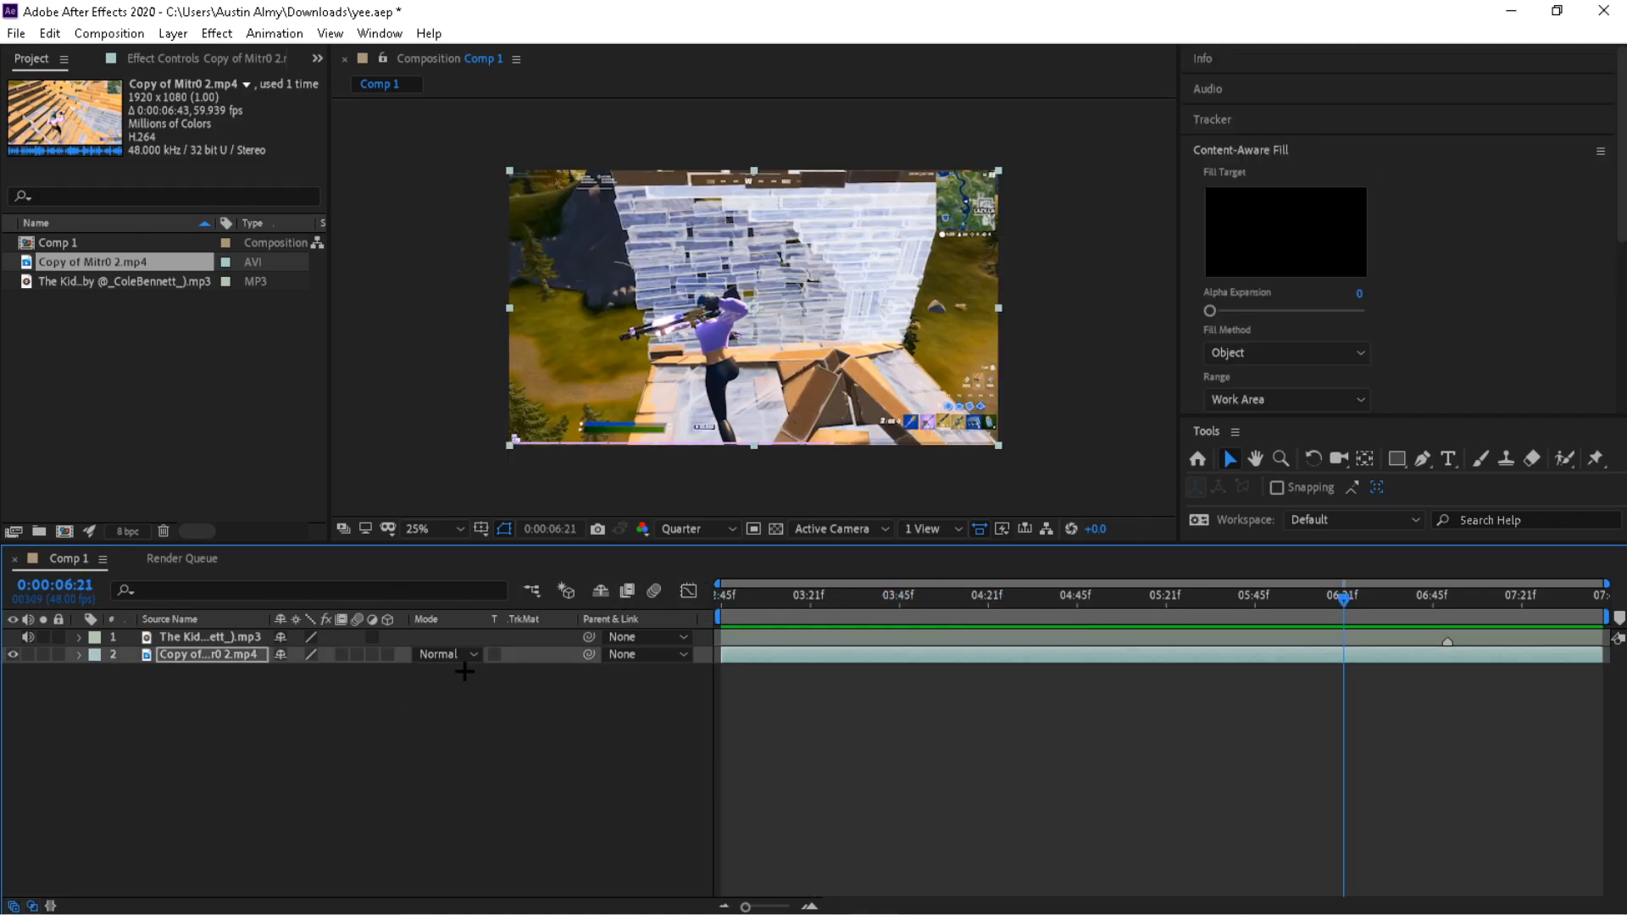
- Add an adjustment layer above the gameplay clip and put the song layer at the bottom of the layer stack
right_click(552, 690)
mouse_move(726, 486)
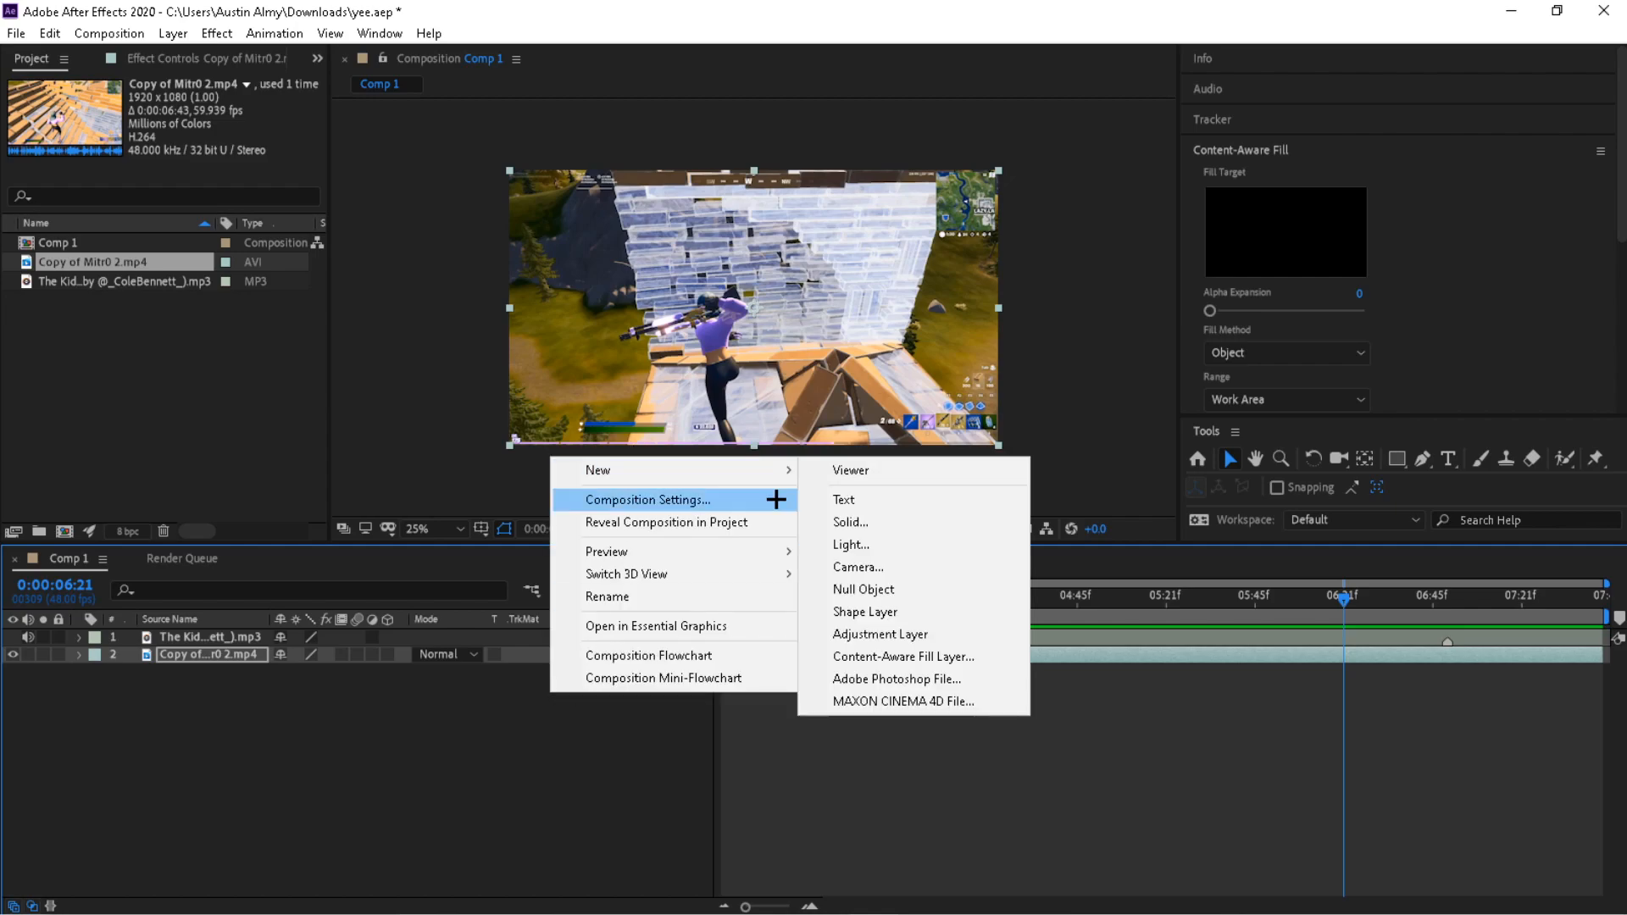
left_click(898, 625)
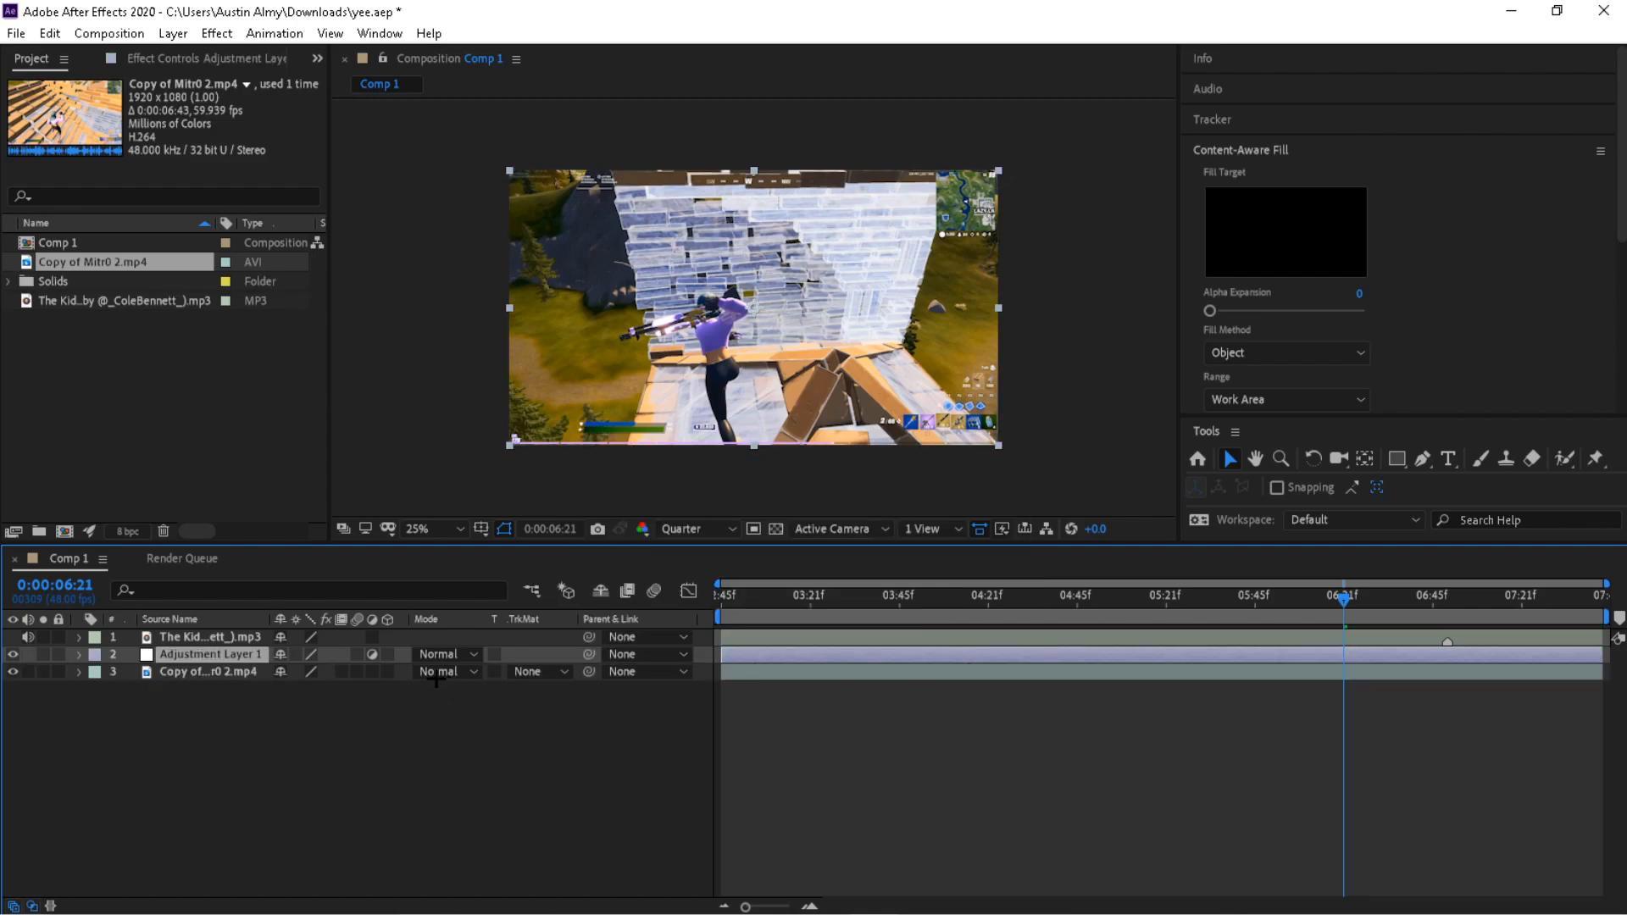
left_click_drag(258, 658, 225, 680)
left_click(224, 654)
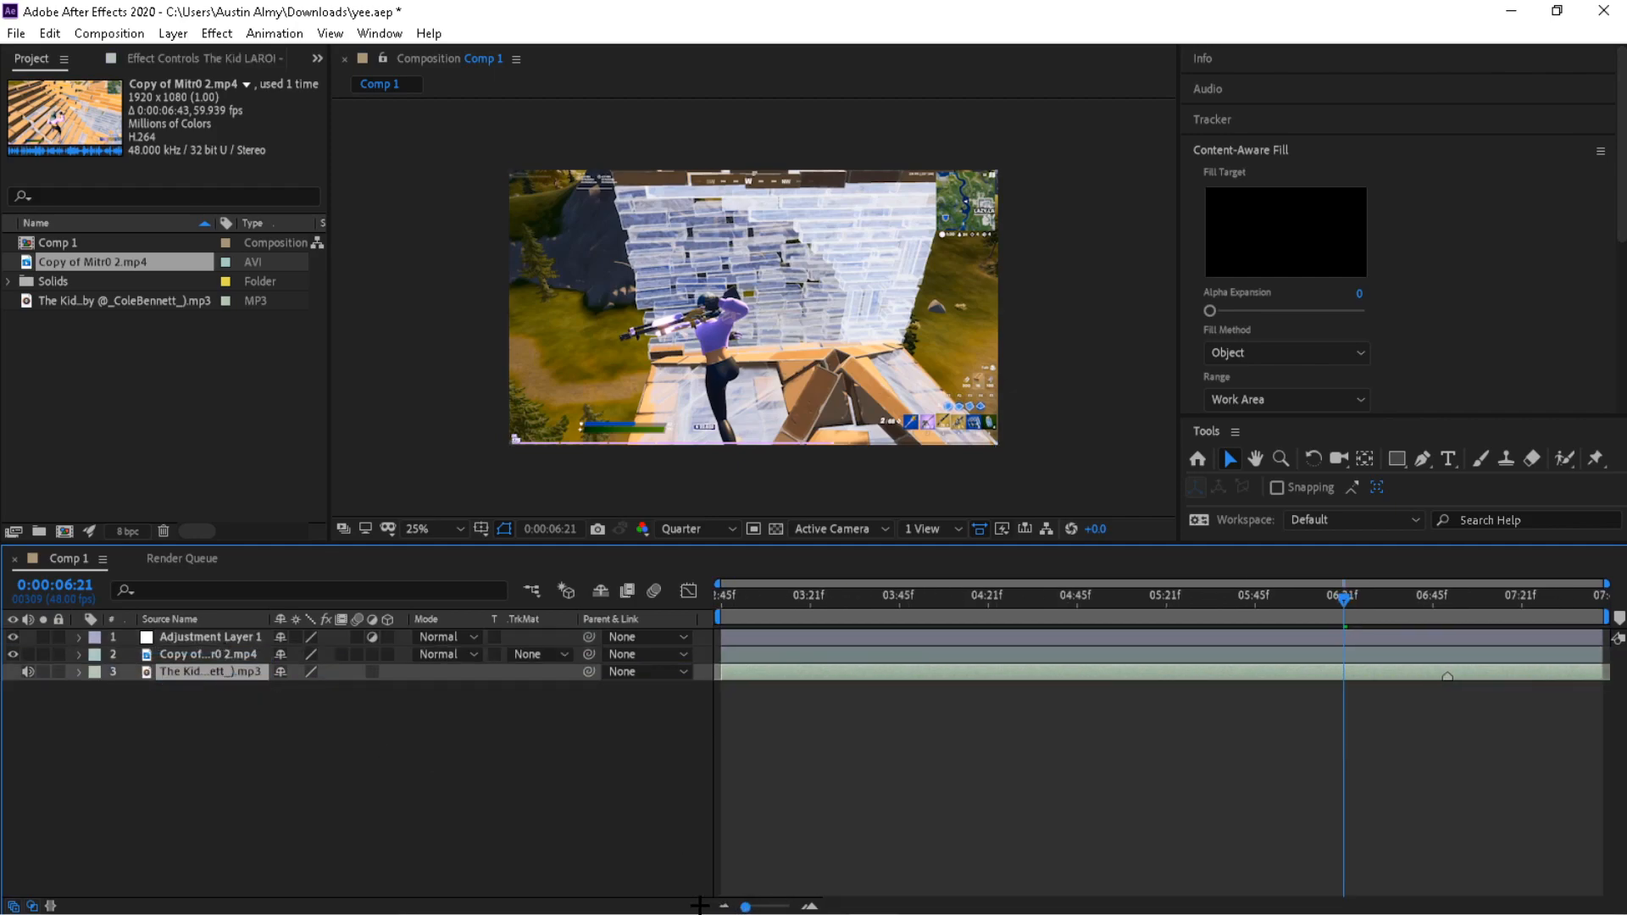
left_click(796, 738)
key("space")
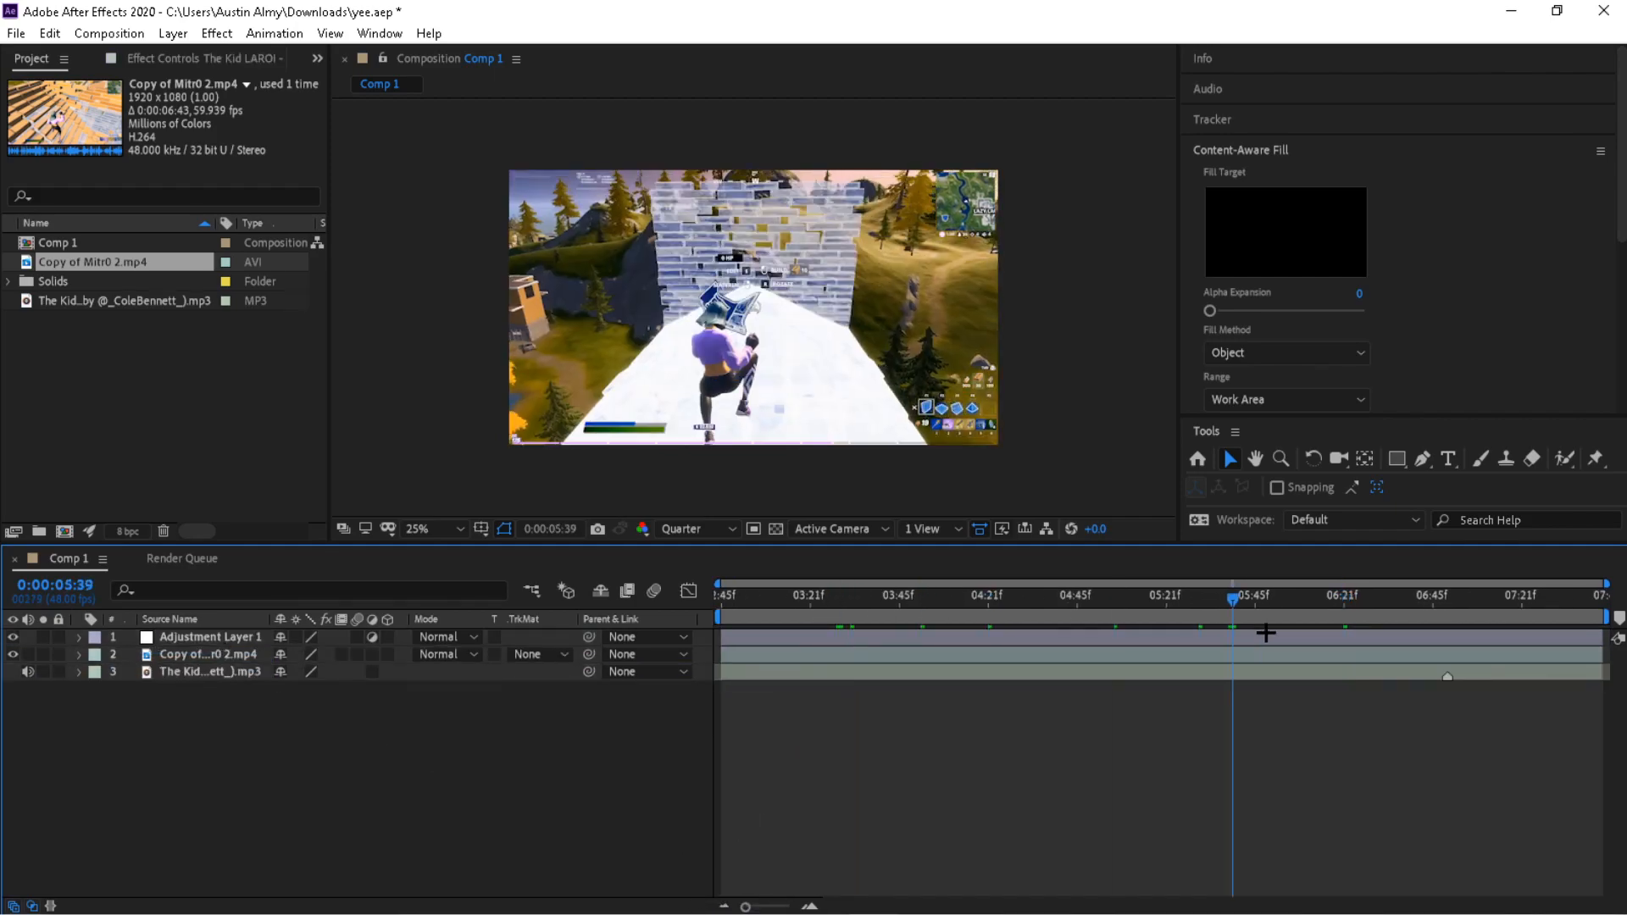
- Apply the highlights cc preset to the adjustment layer
left_click(915, 640)
key("ctrl+space")
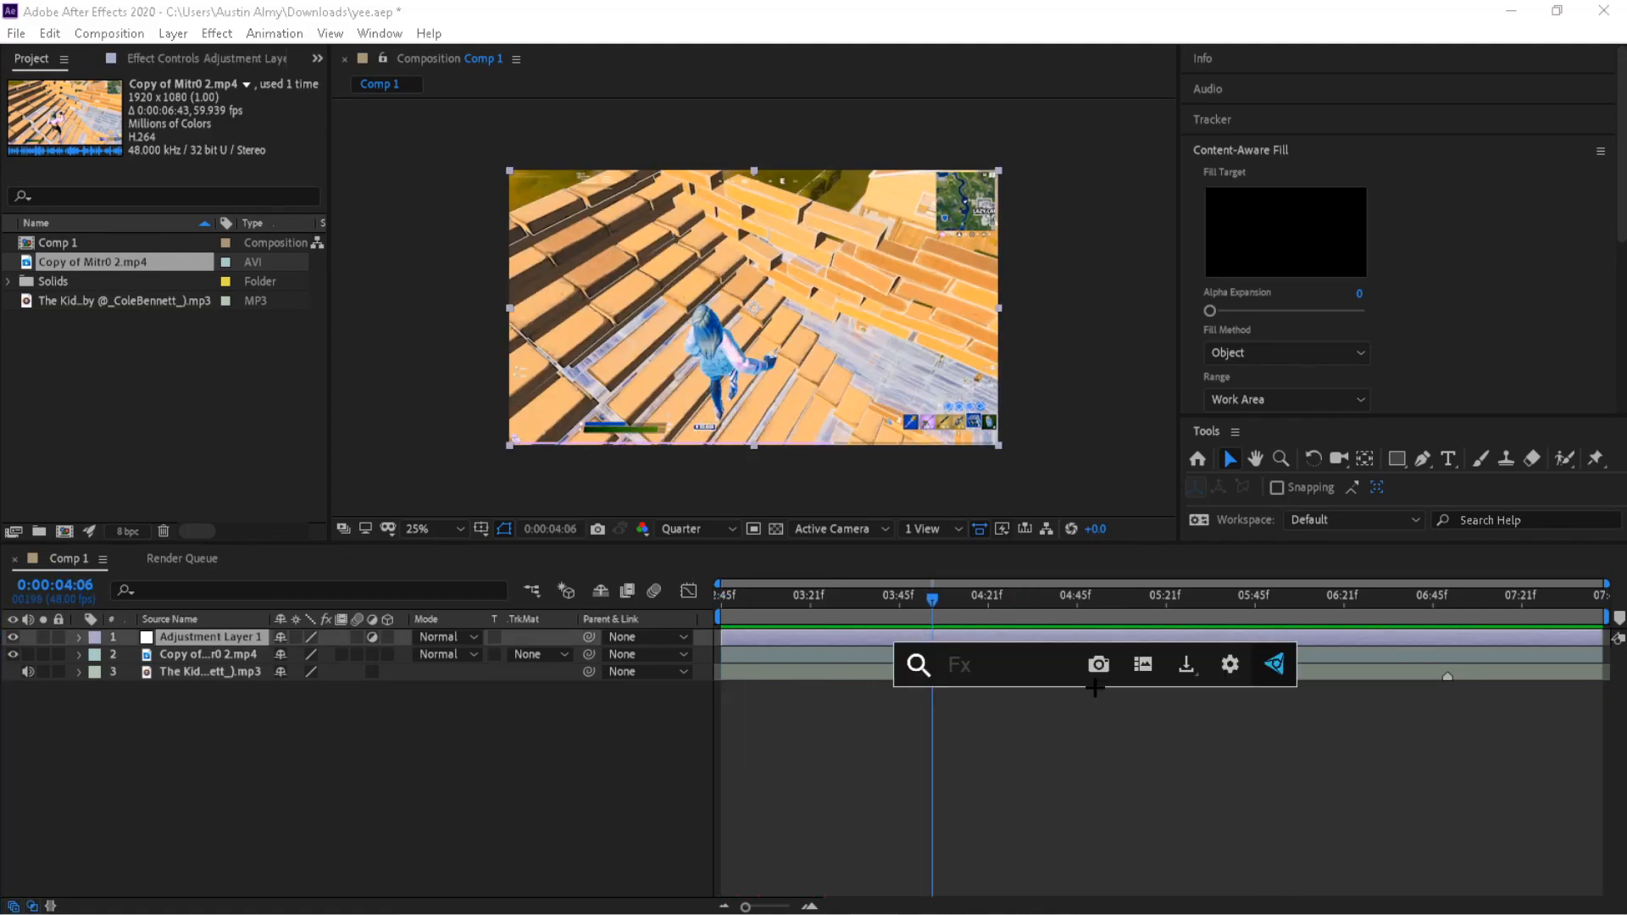
type("highligh")
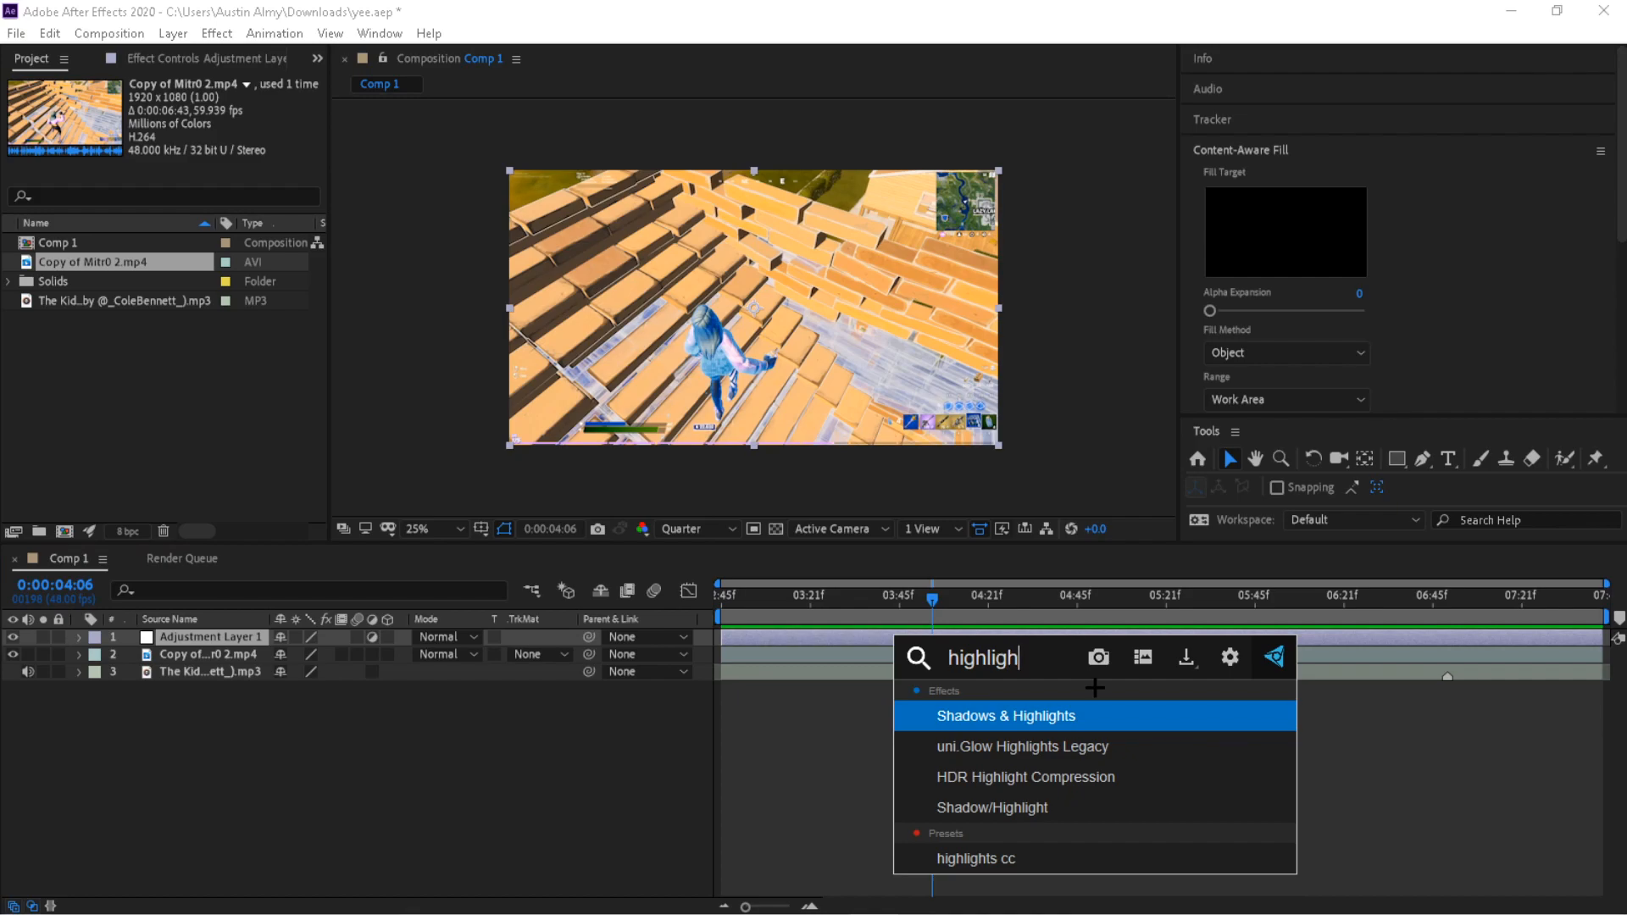
left_click(1153, 848)
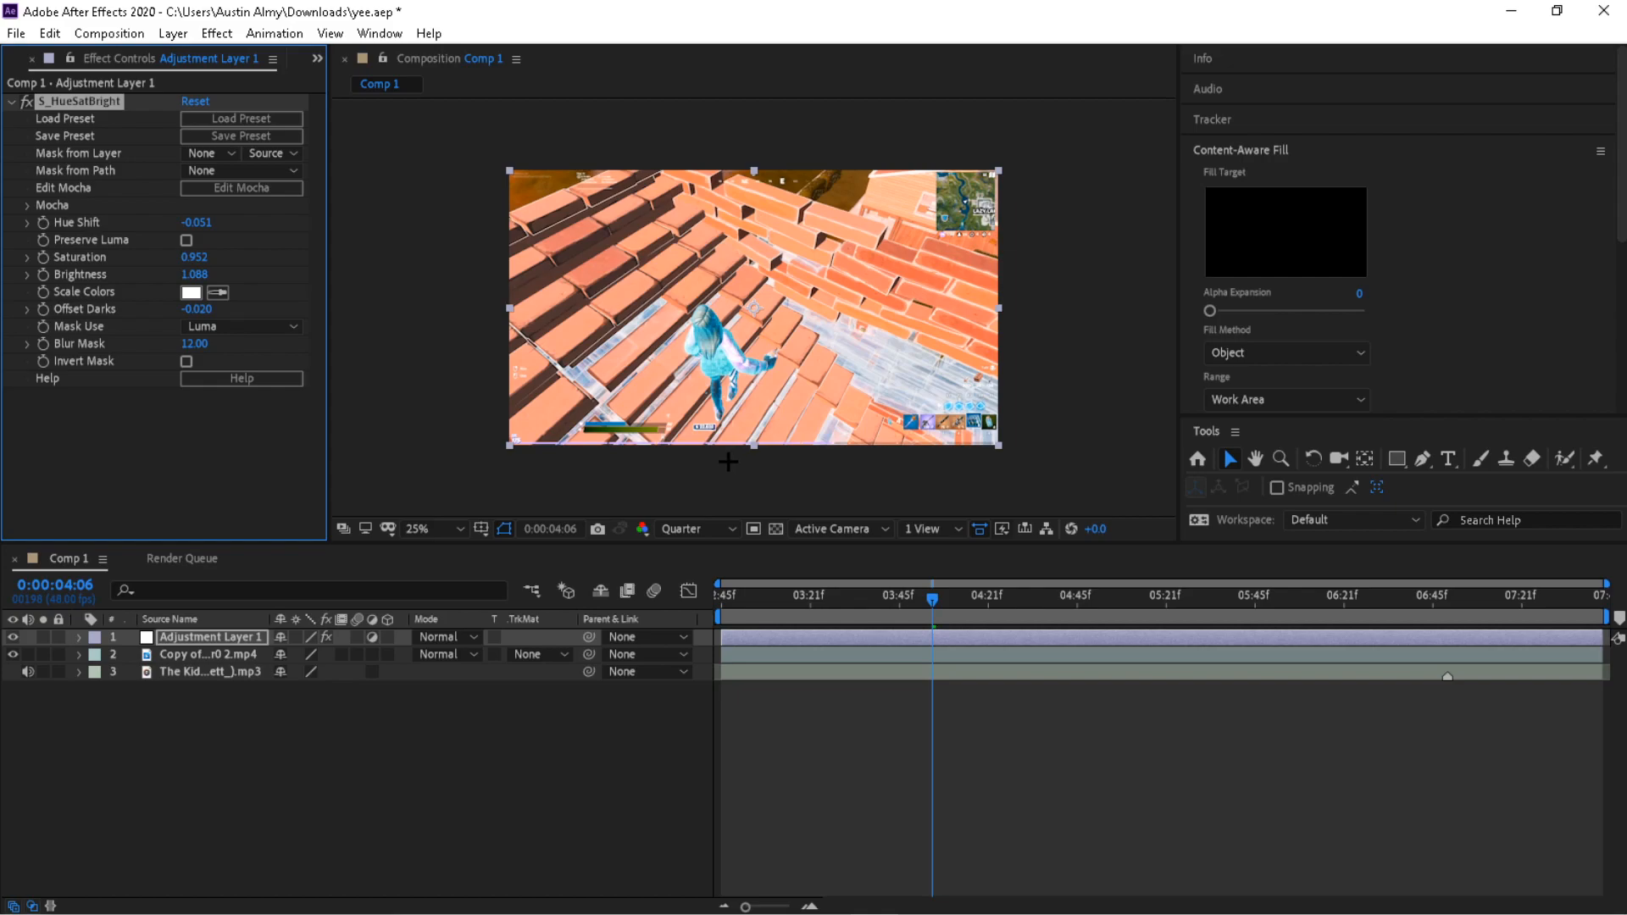
mouse_move(971, 602)
left_mouse_down()
mouse_move(1034, 603)
mouse_move(951, 587)
mouse_move(1006, 573)
mouse_move(891, 567)
mouse_move(947, 566)
mouse_move(903, 566)
mouse_move(973, 543)
mouse_move(1237, 551)
mouse_move(1158, 550)
mouse_move(1388, 593)
mouse_move(1354, 618)
mouse_move(1195, 652)
mouse_move(1060, 607)
mouse_move(904, 607)
mouse_move(952, 606)
left_mouse_up()
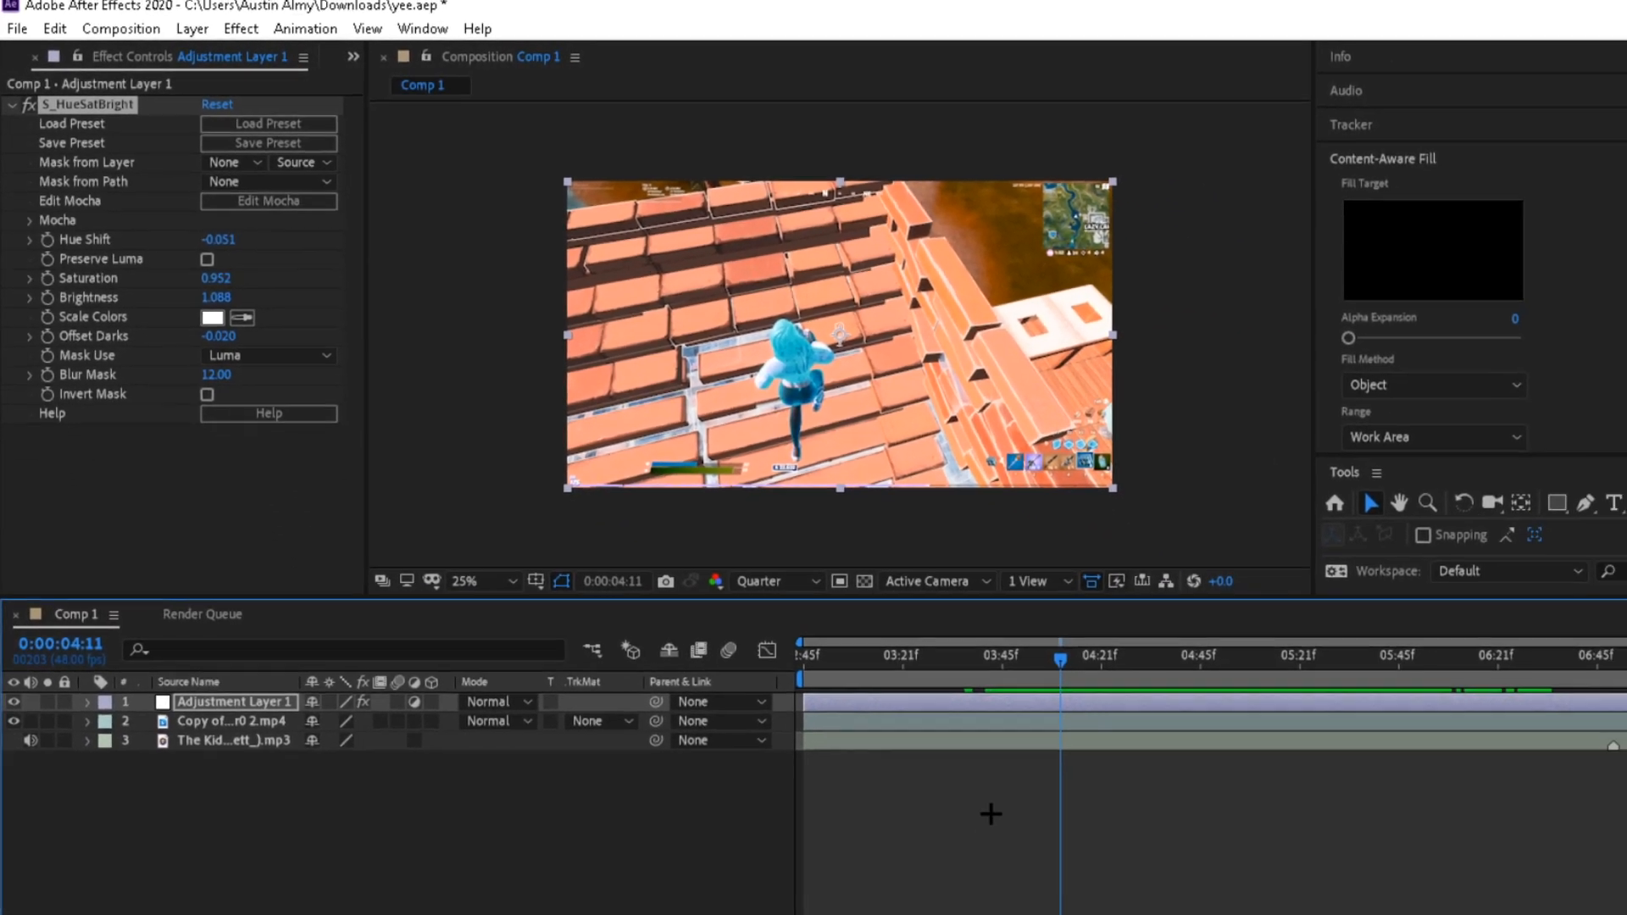
- Preview the colour-corrected clip from the start of the composition
left_click_drag(1060, 658, 803, 656)
key("space")
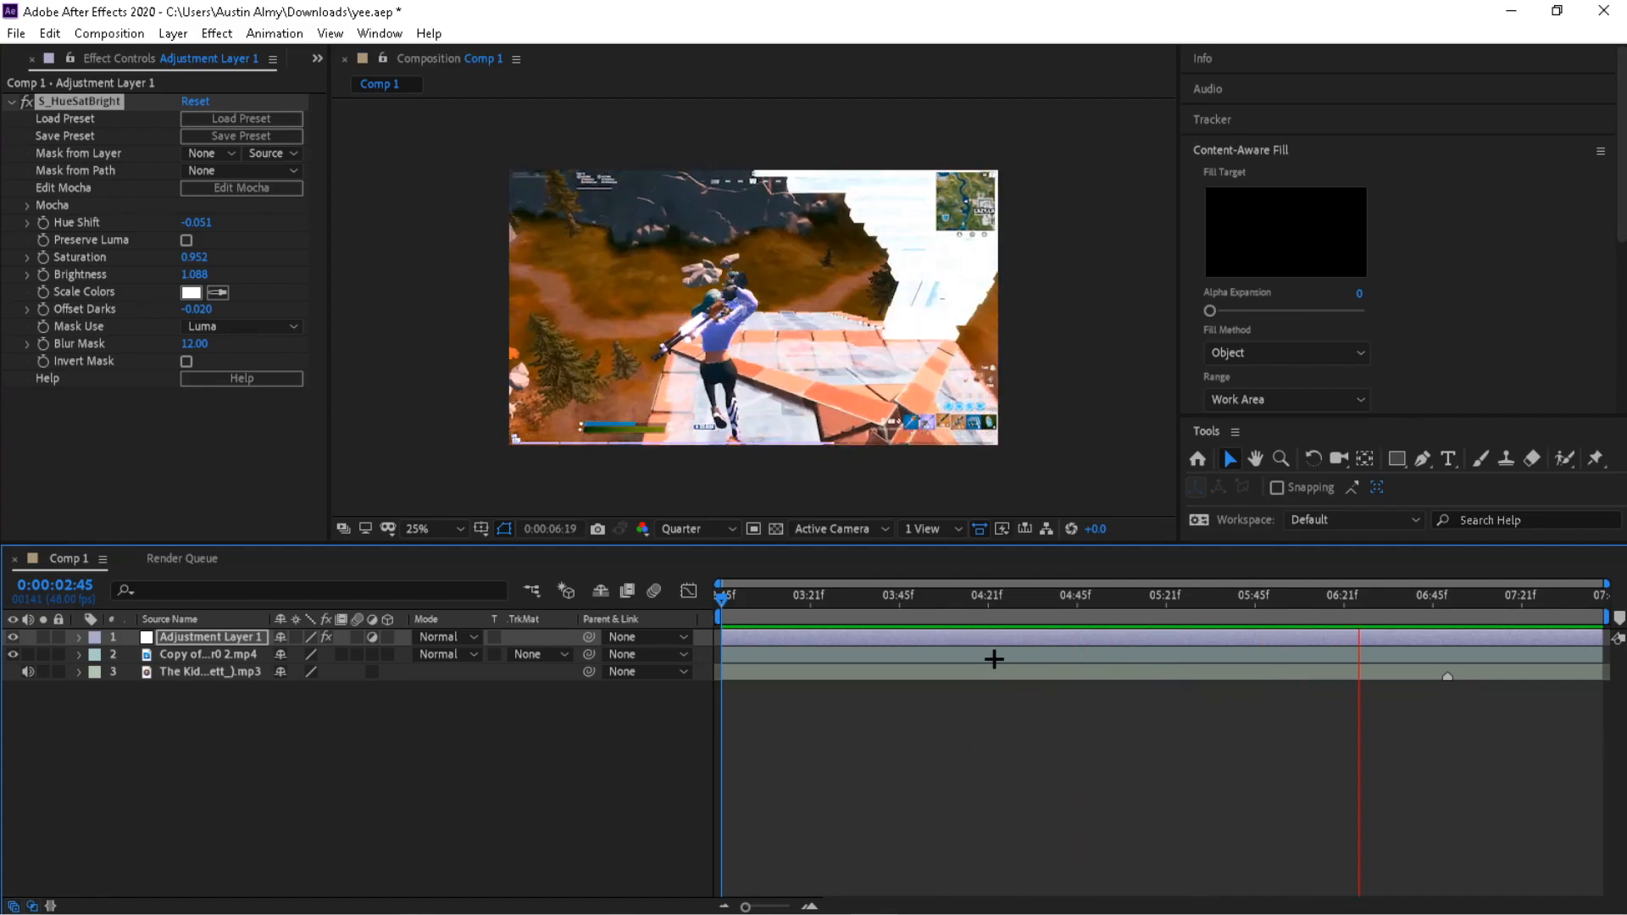
left_click_drag(1164, 593, 806, 593)
key("space")
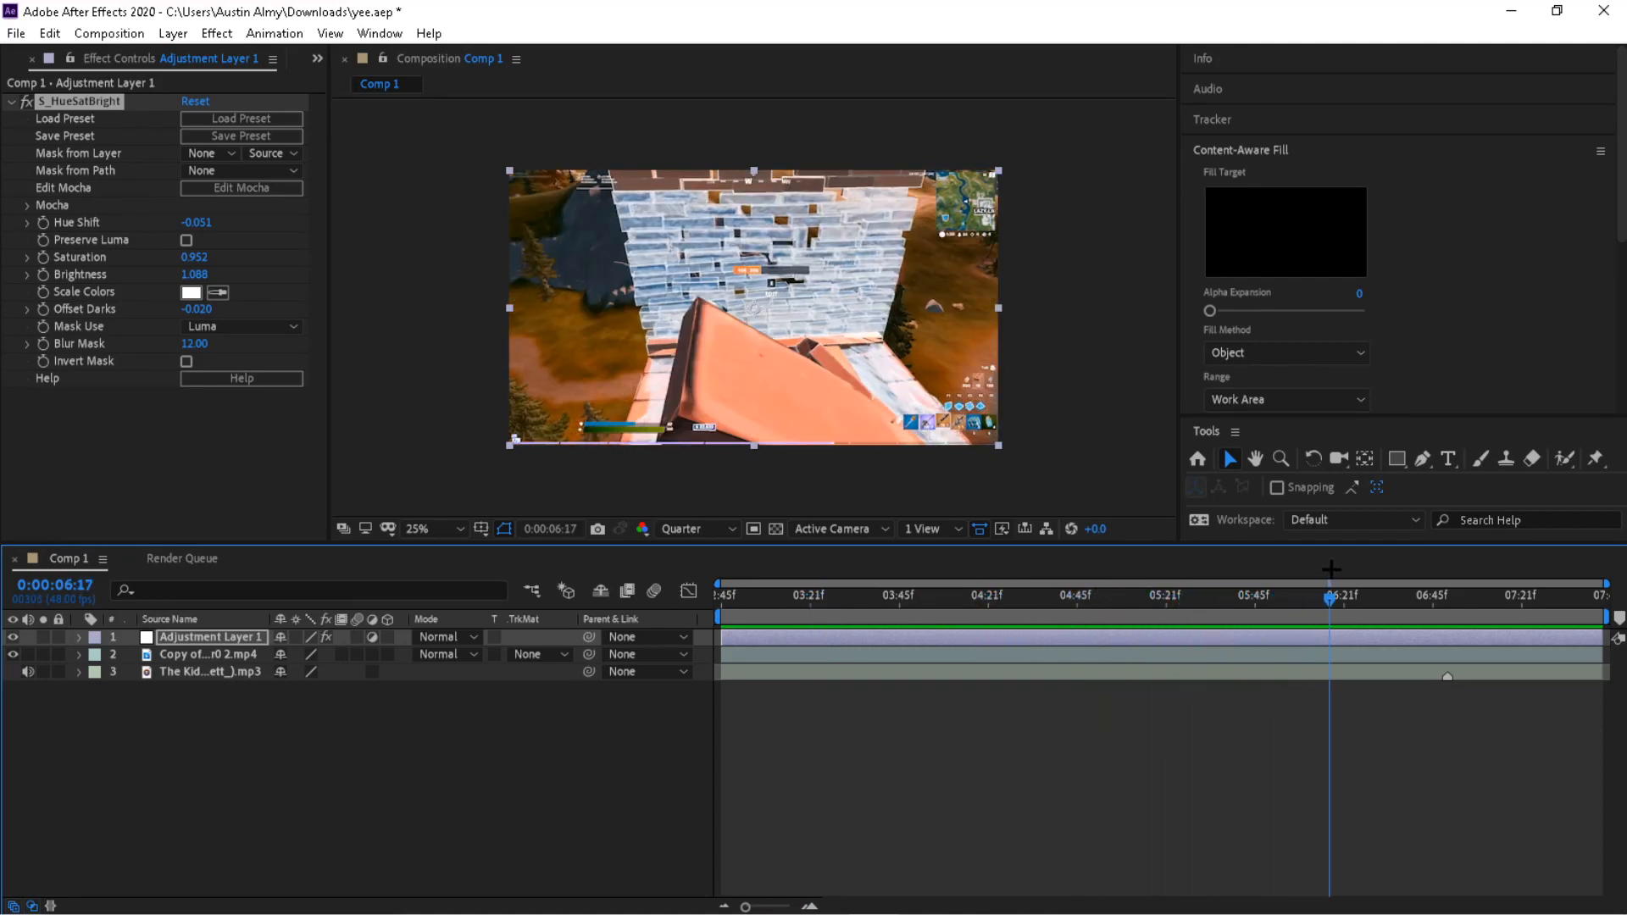
key("space")
- Collapse the S_HueSatBright effect and apply the RSMB motion blur effect to the adjustment layer
left_click(10, 100)
left_click(31, 58)
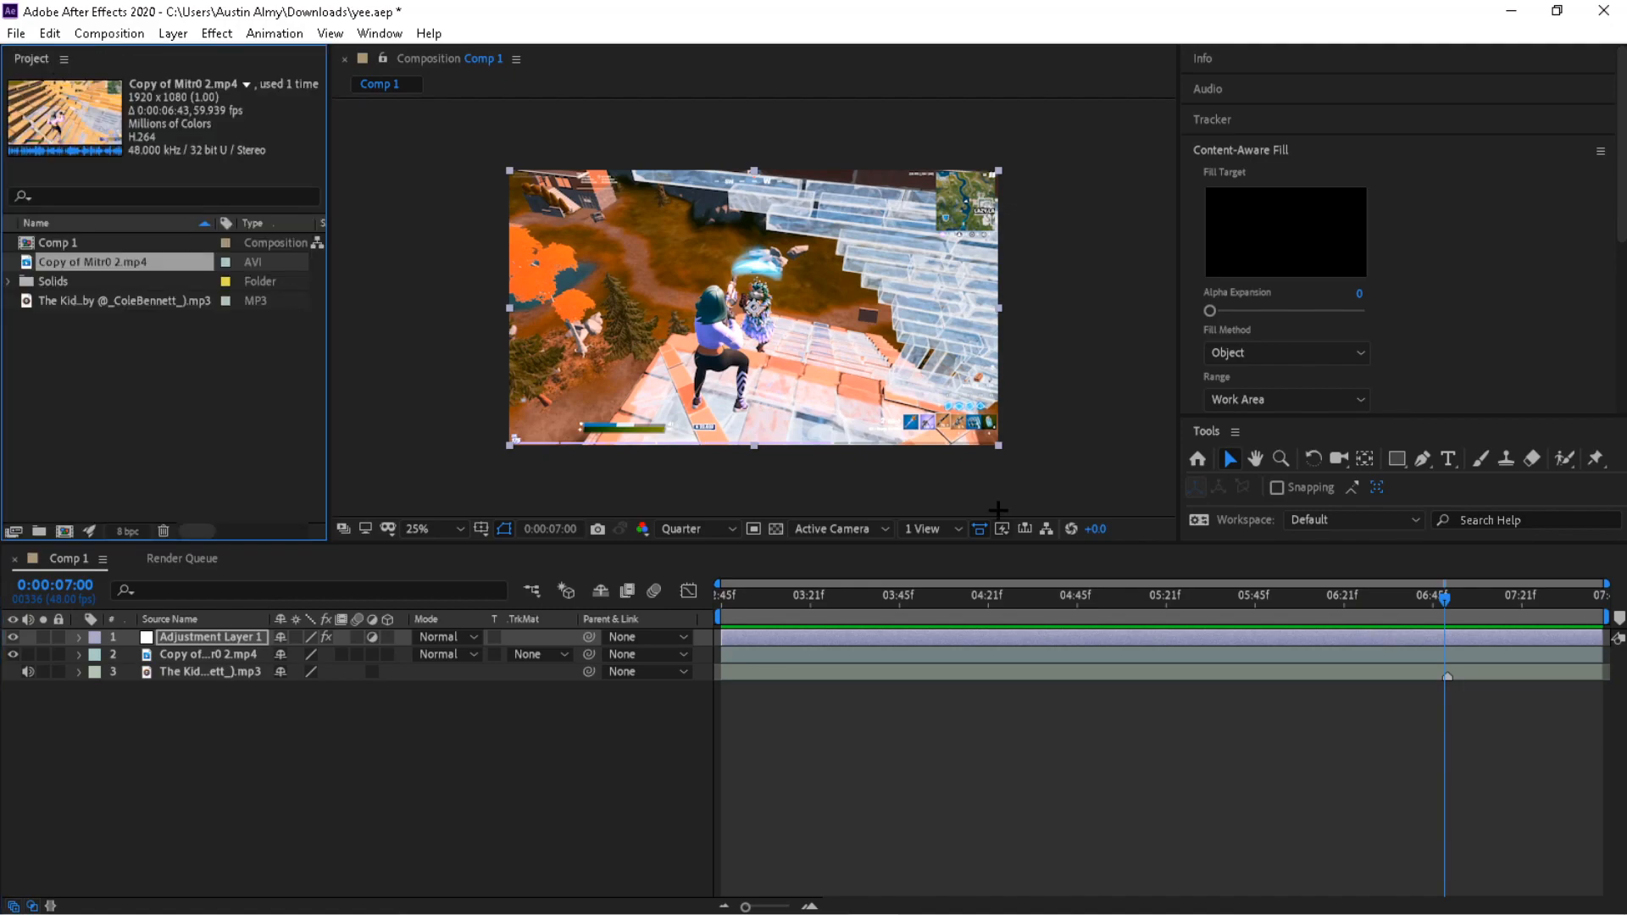
left_click(1044, 596)
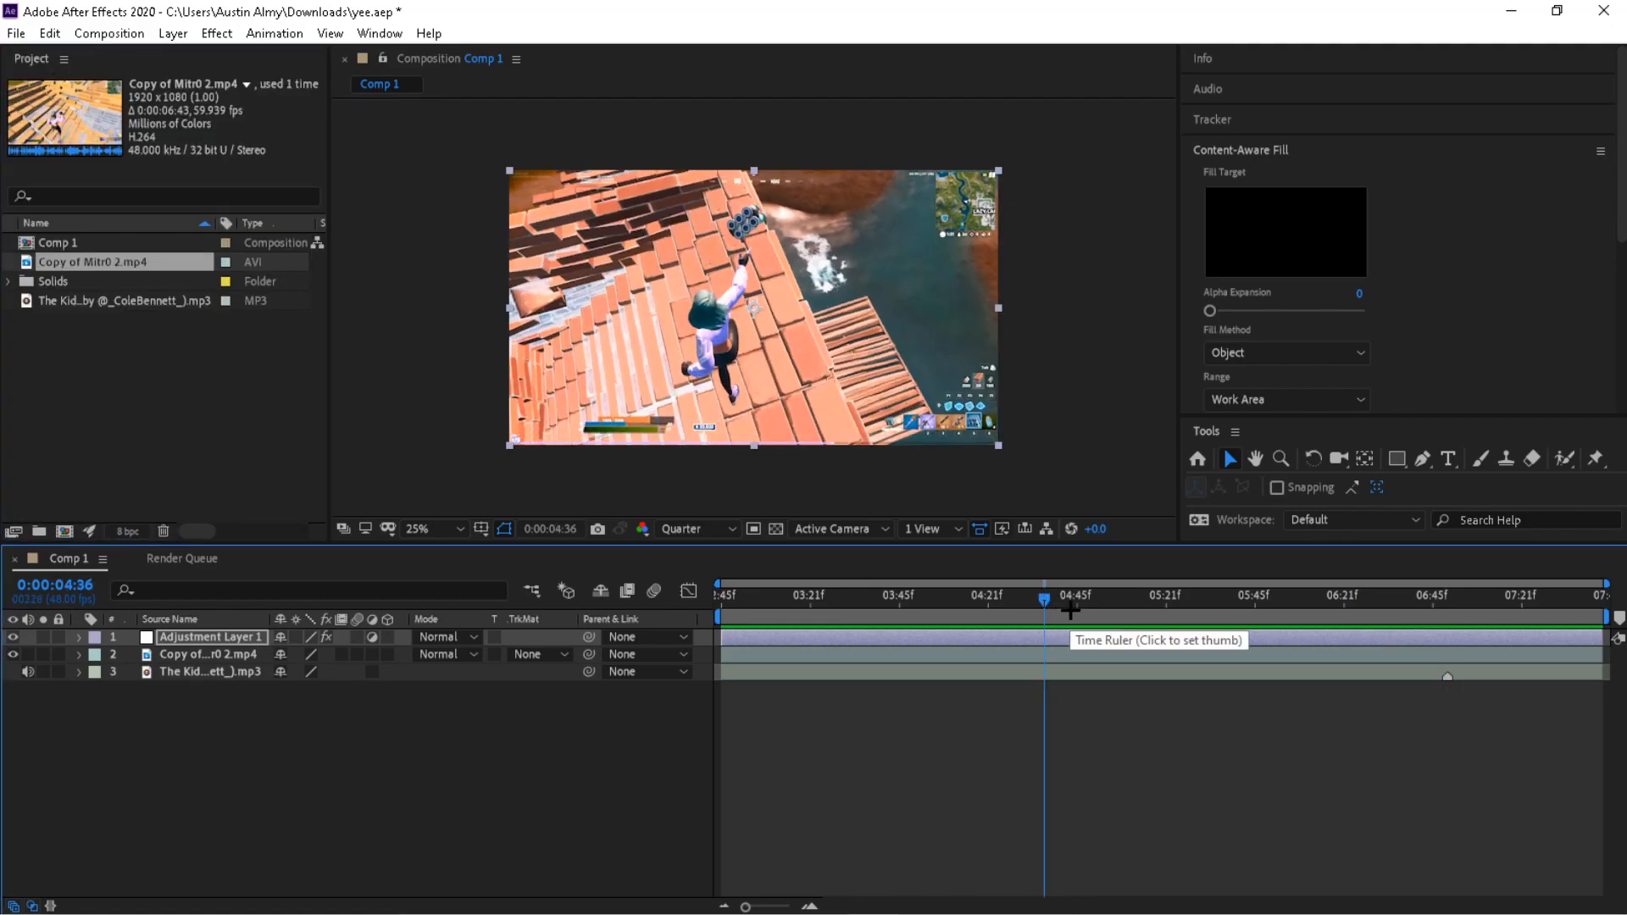
key("ctrl+space")
type("rsm")
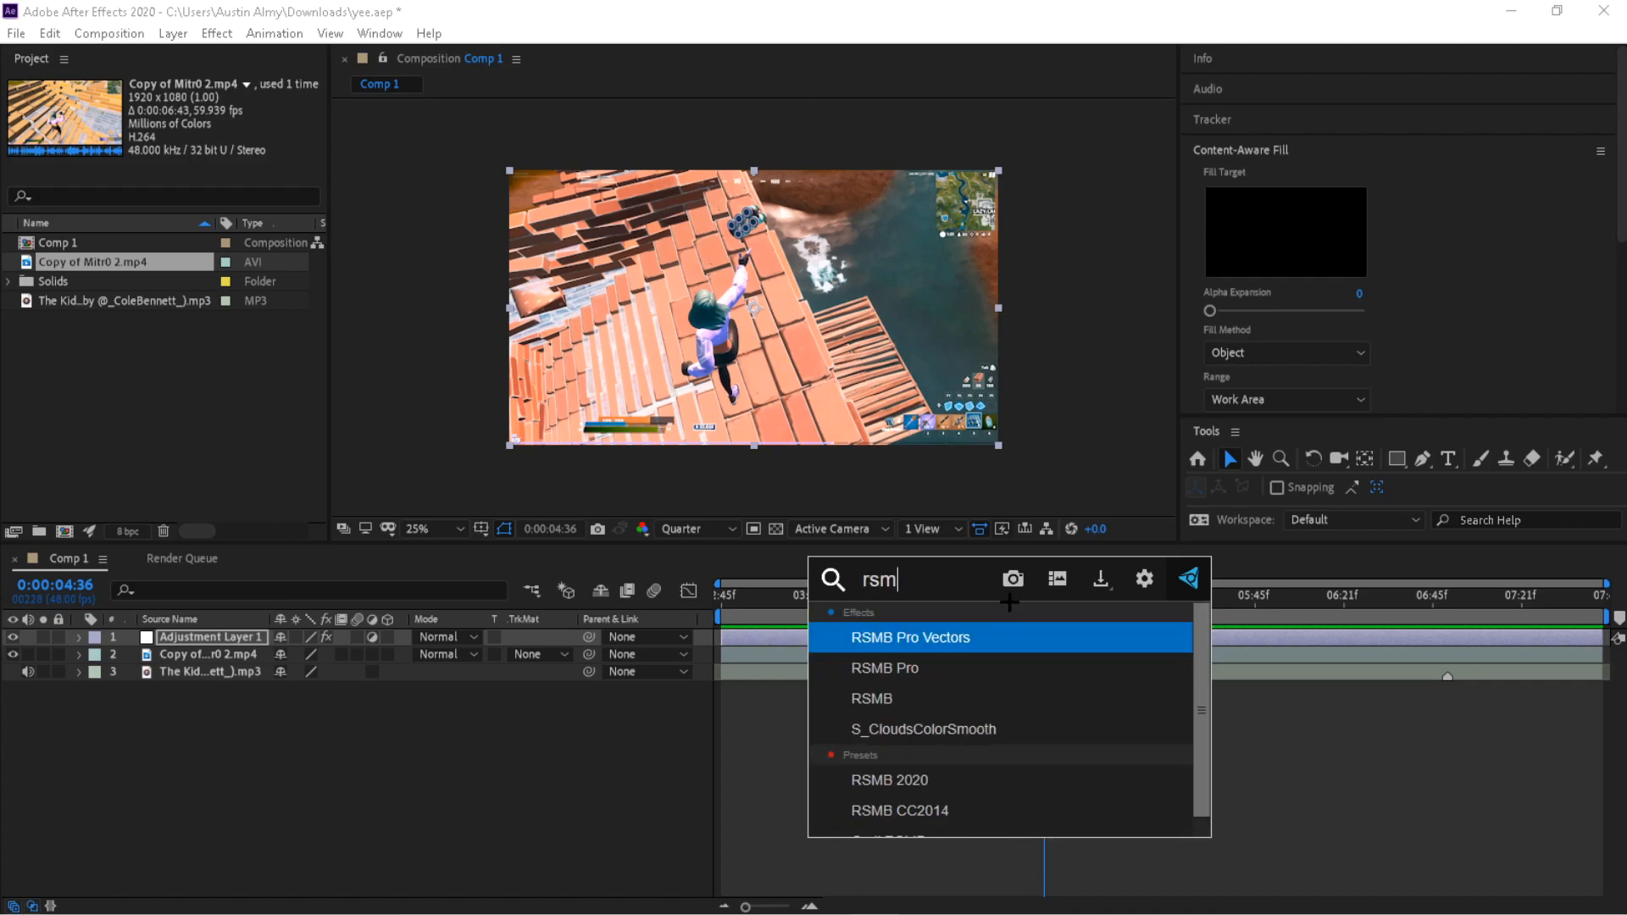
left_click(1028, 704)
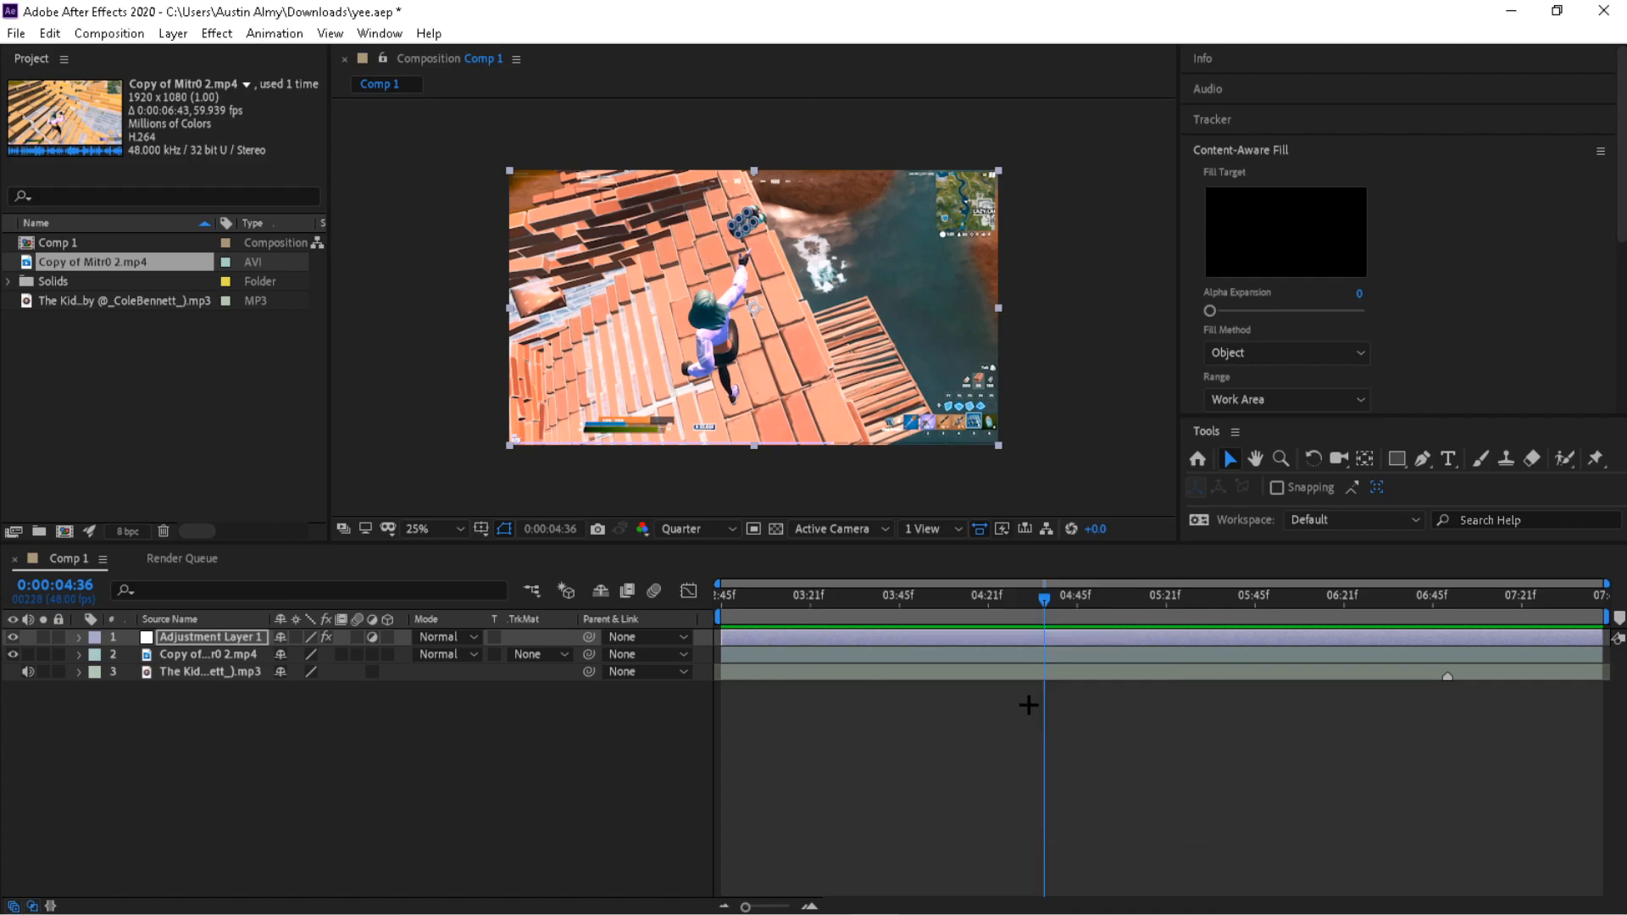
- Set the RSMB effect's blur amount to 0.15 and its motion sensitivity to 100
left_click(192, 137)
left_click(192, 136)
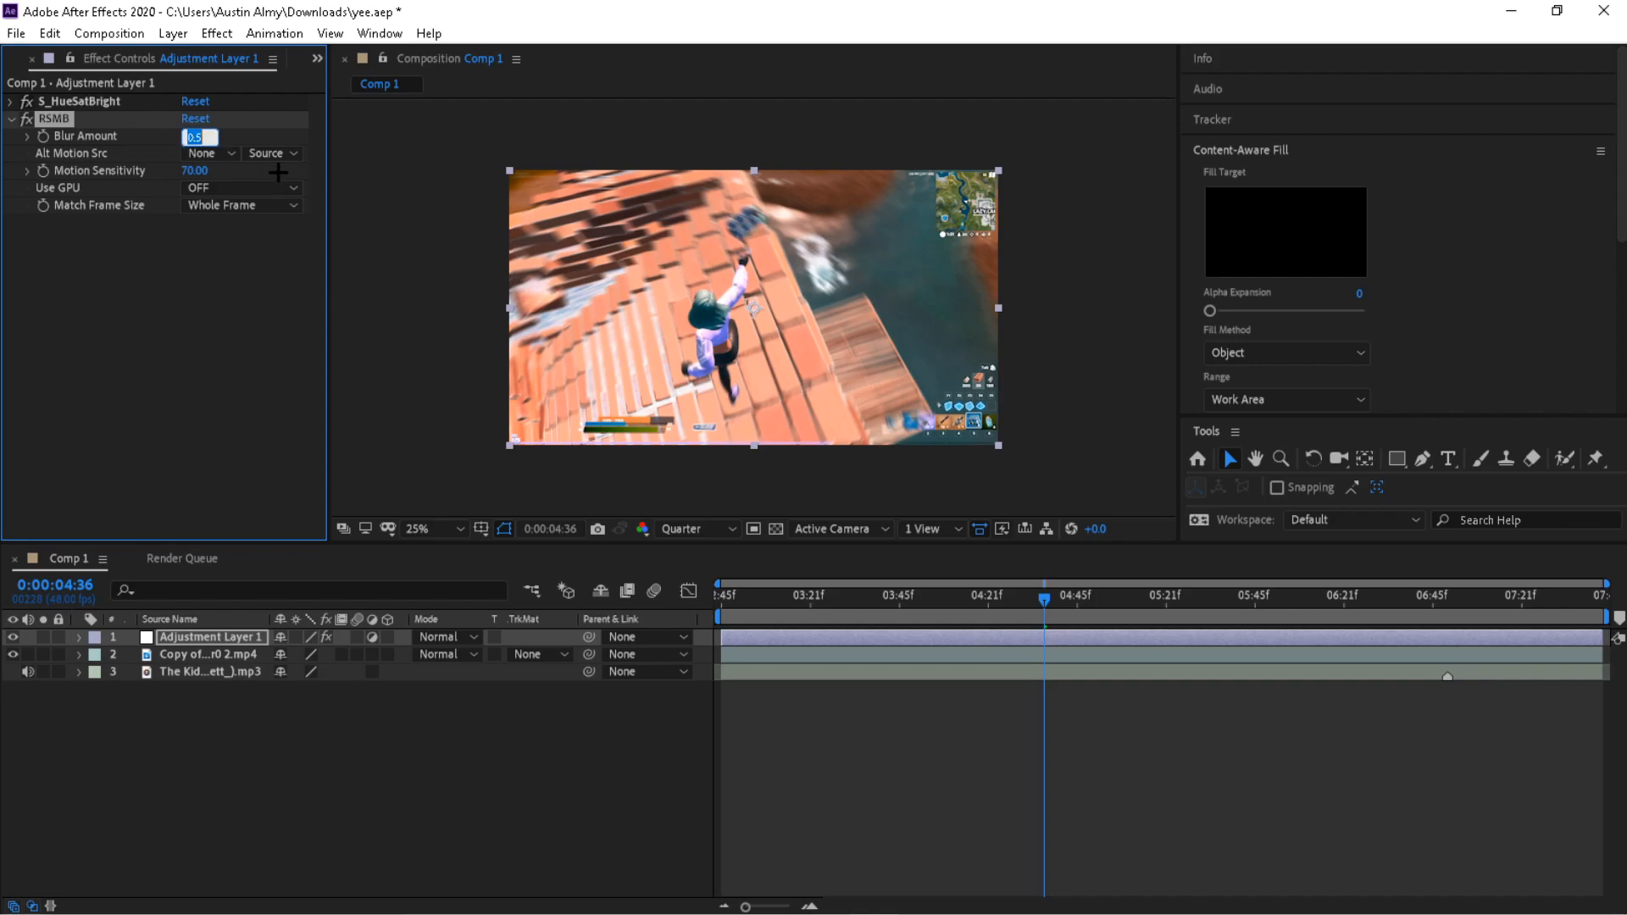
key("Return")
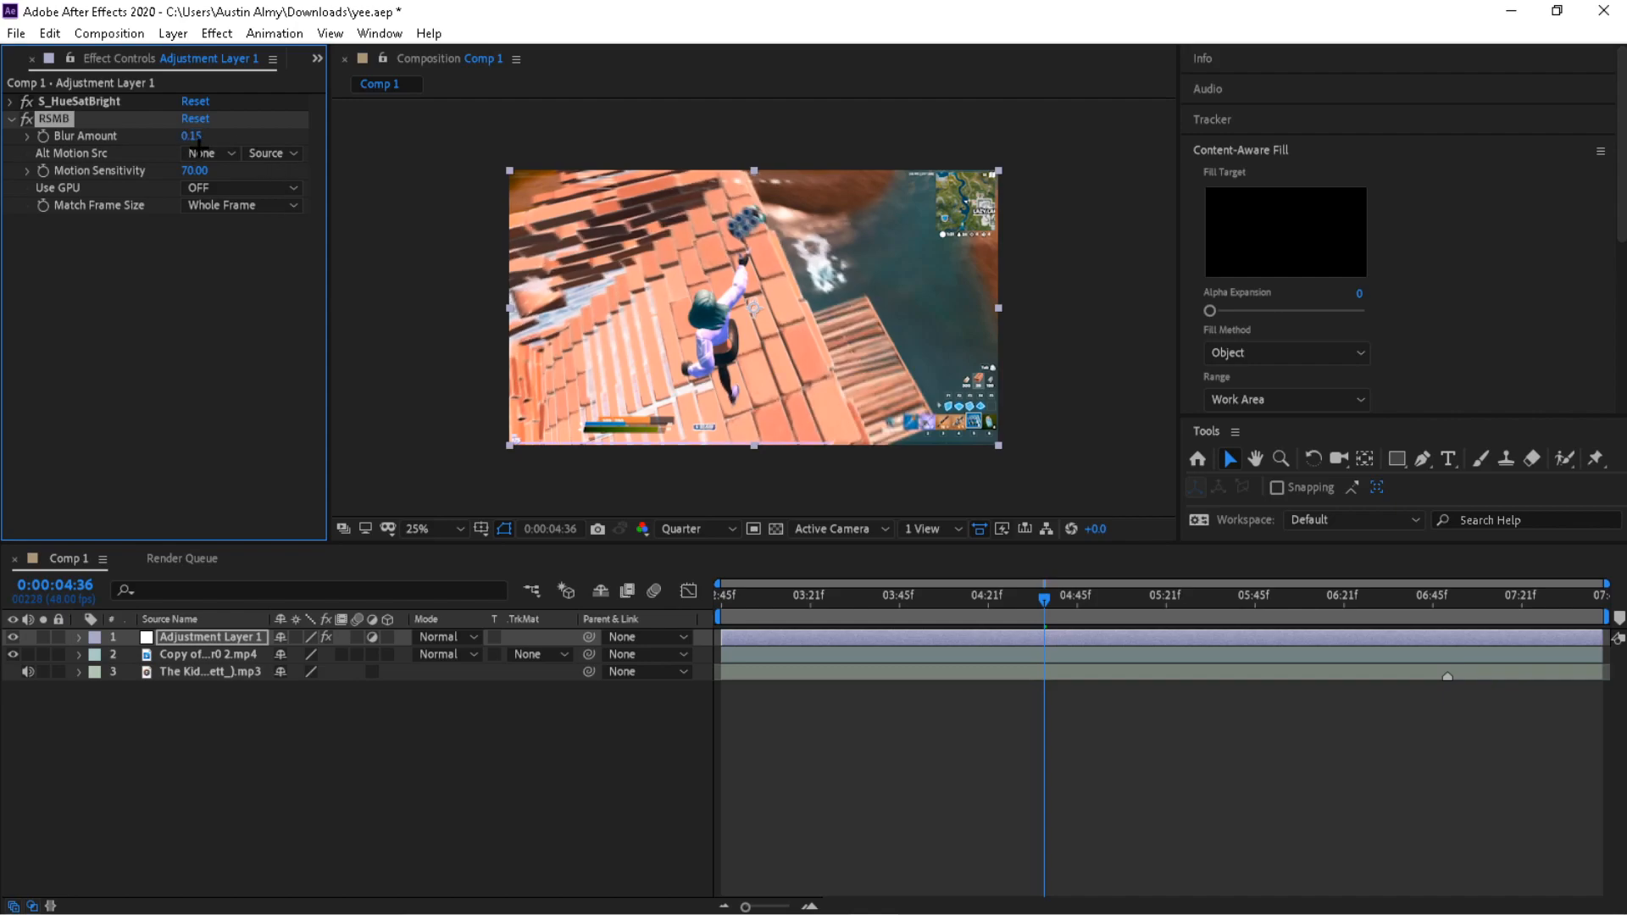
- Save the project and preview the motion blur from the composition's start at 0:00:02:45
left_click_drag(796, 617, 720, 612)
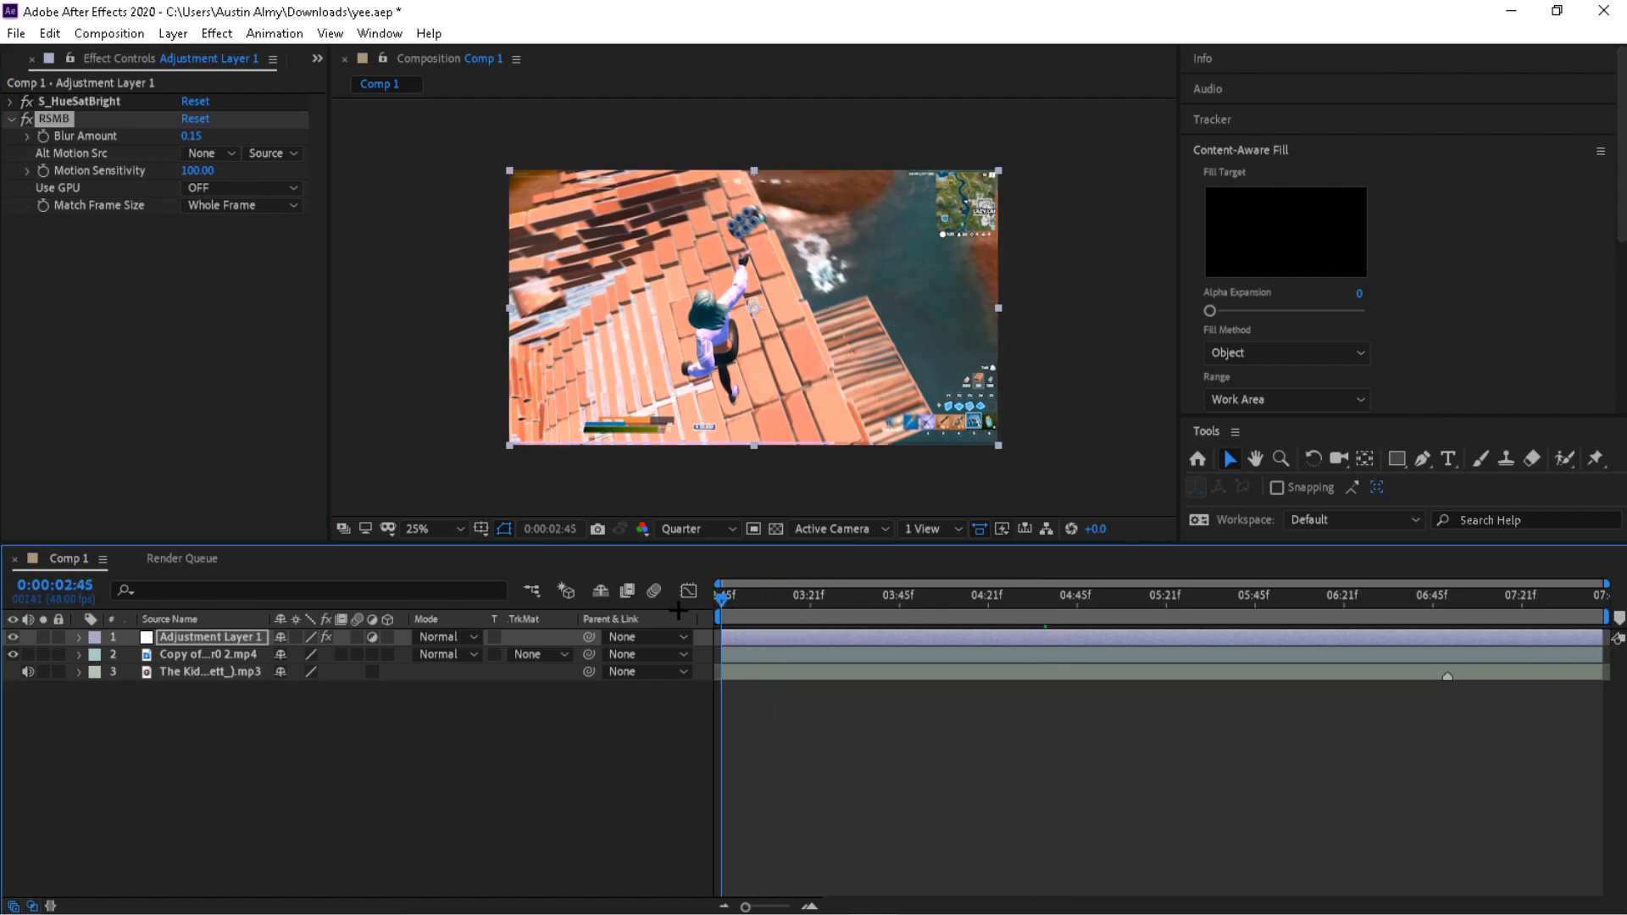
left_click(12, 32)
left_click(34, 218)
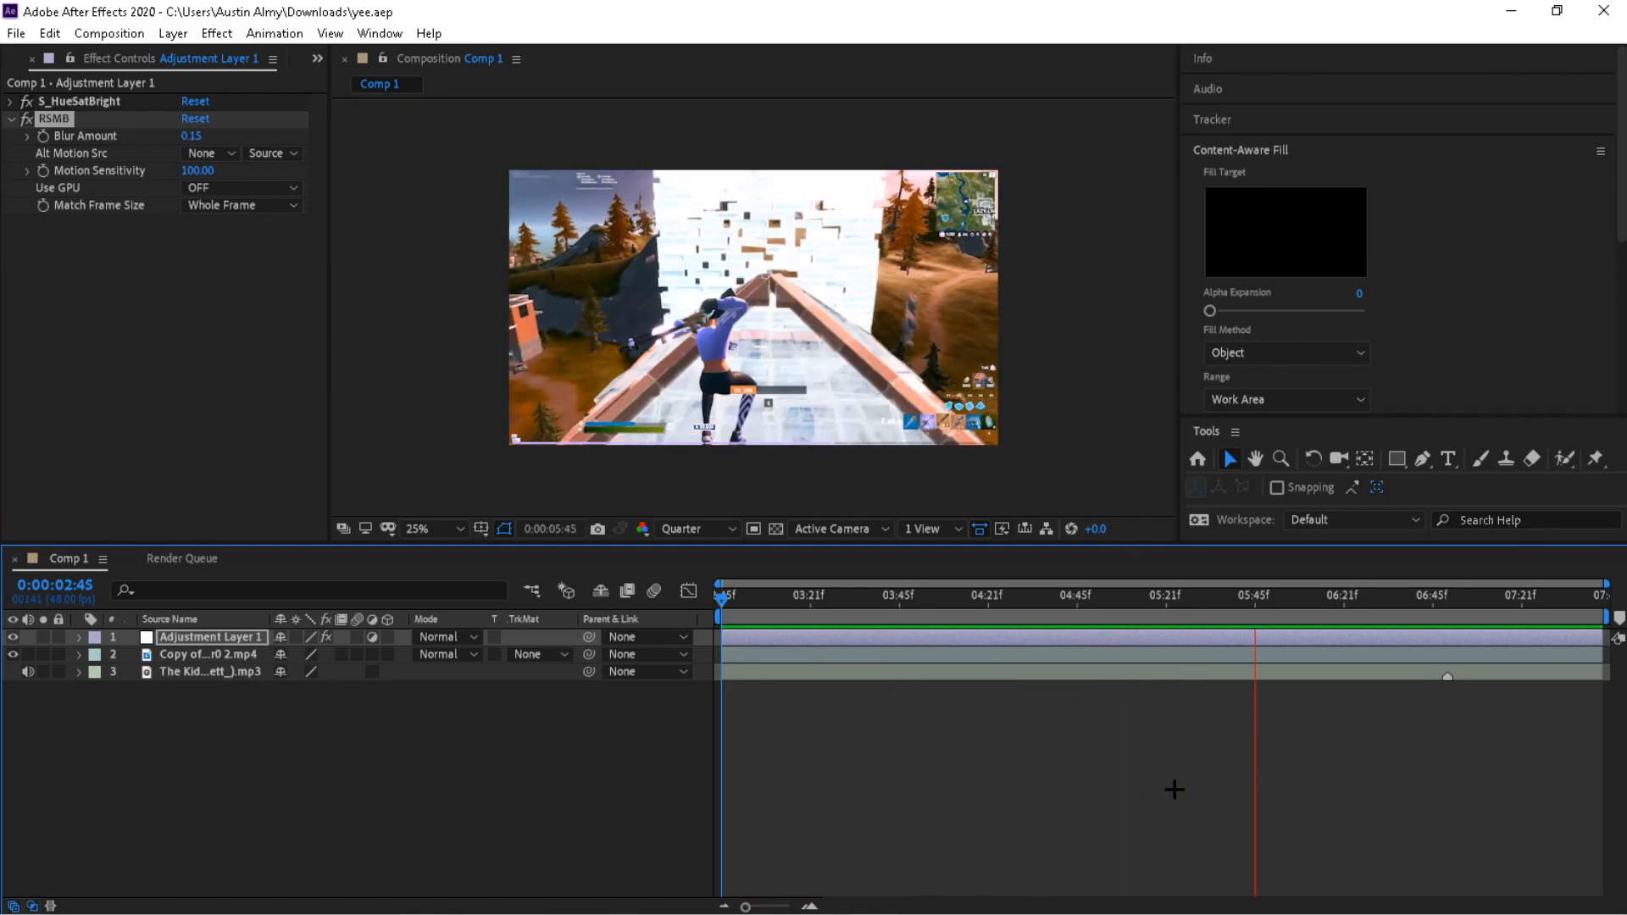
key("space")
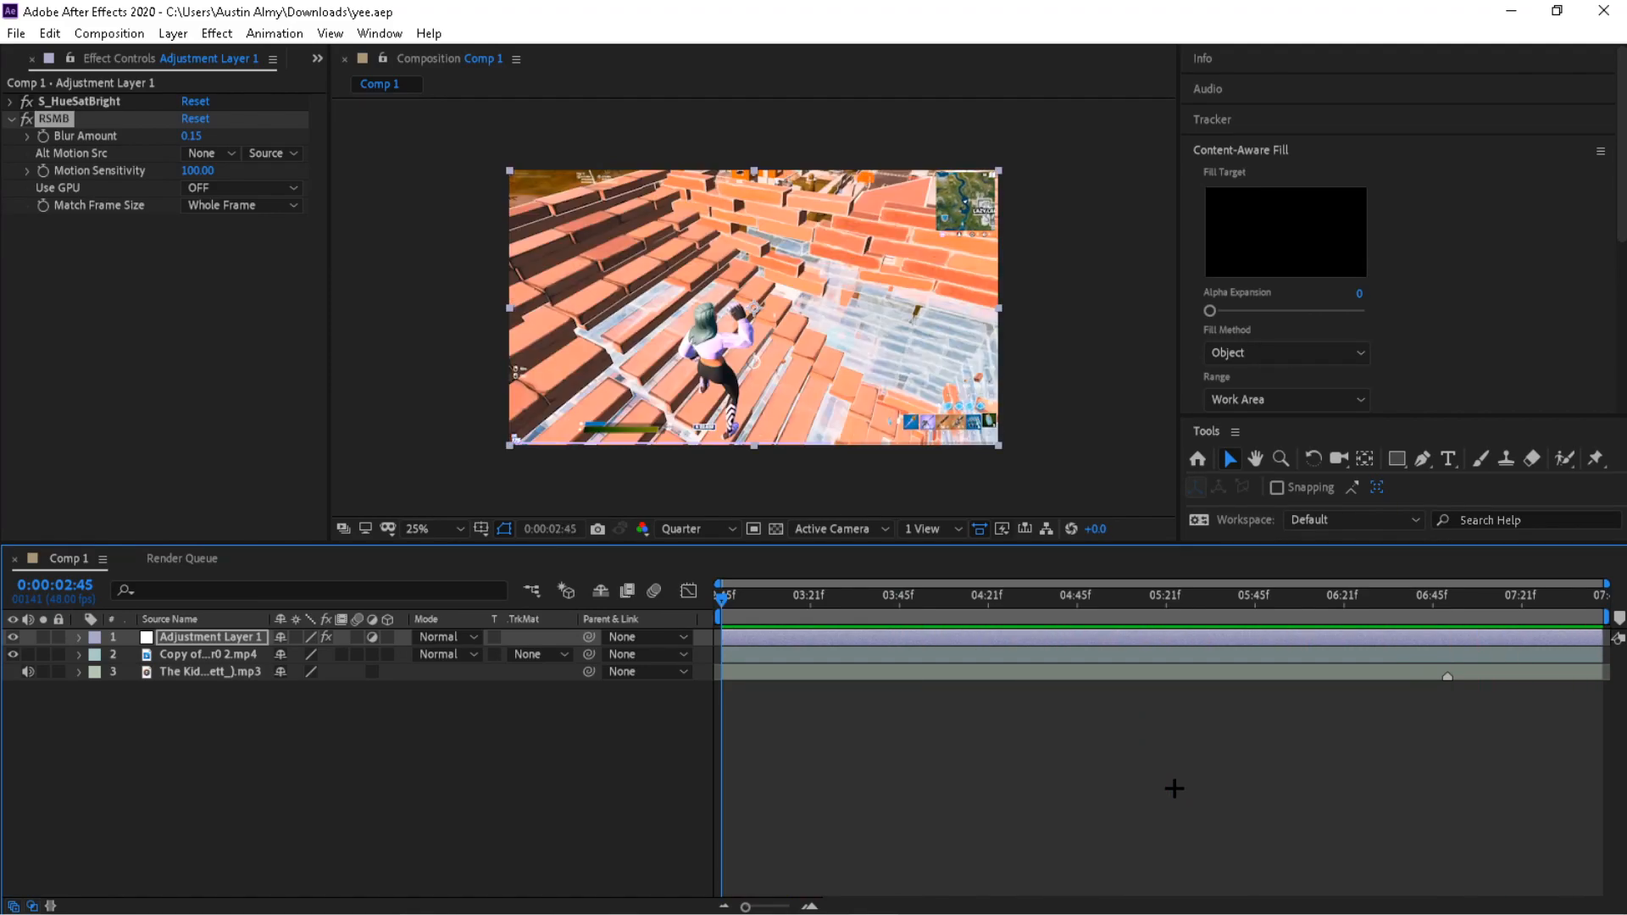
- Apply the S_Glow effect to the gameplay clip with the current time on the beat marker at 0:00:07:01
mouse_move(1519, 610)
left_mouse_down()
mouse_move(1543, 610)
mouse_move(1449, 626)
left_mouse_up()
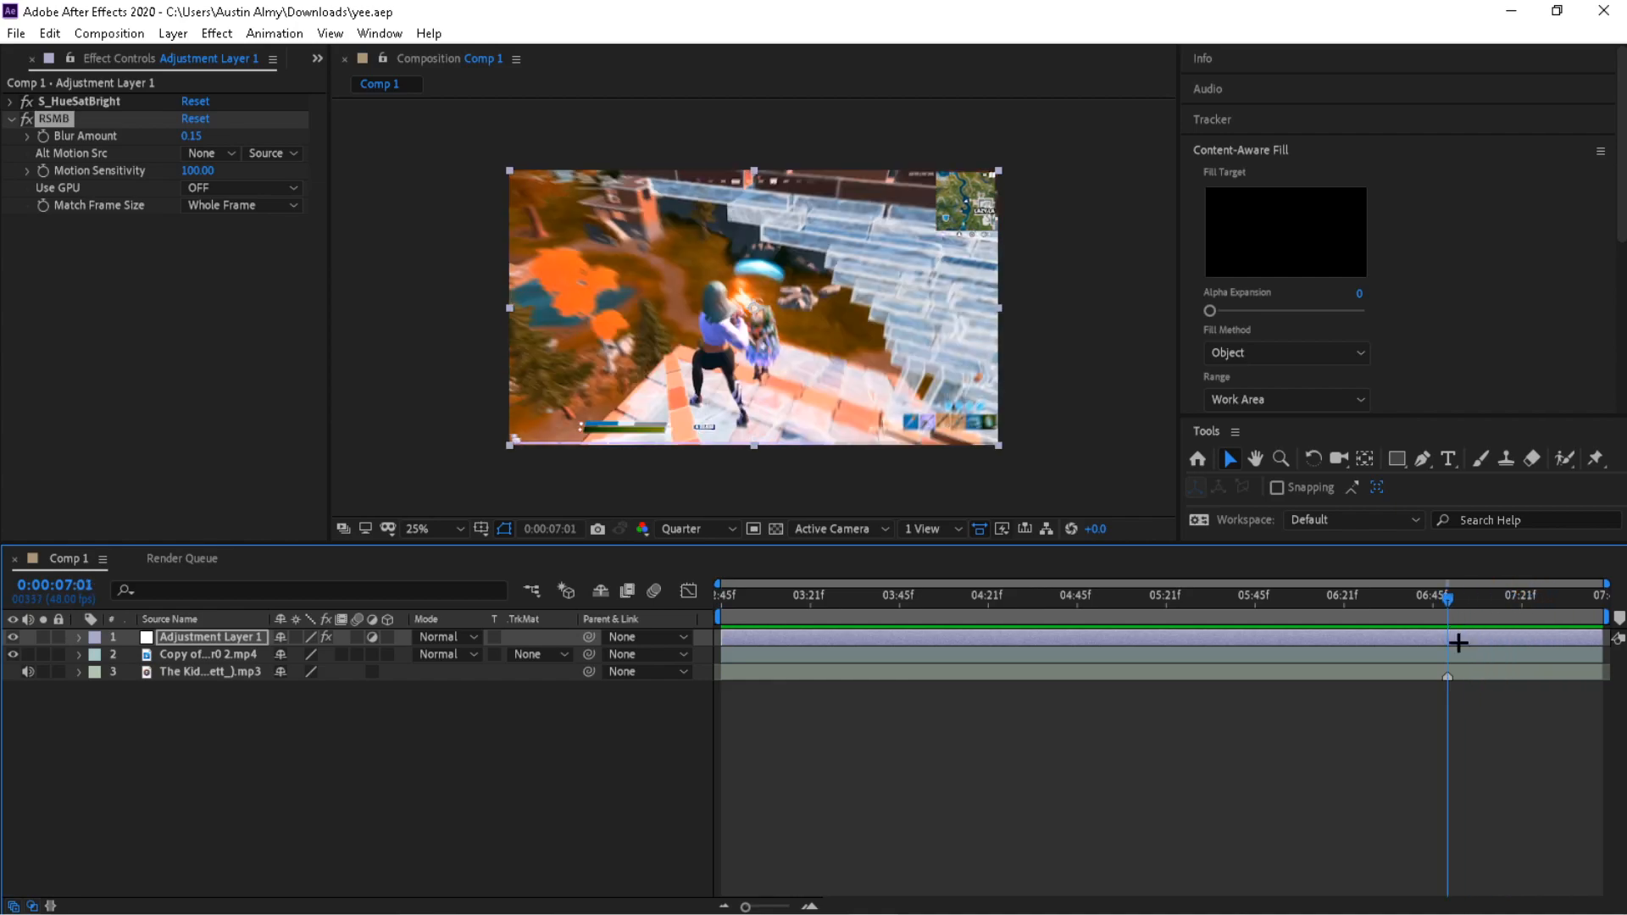
left_click(1499, 674)
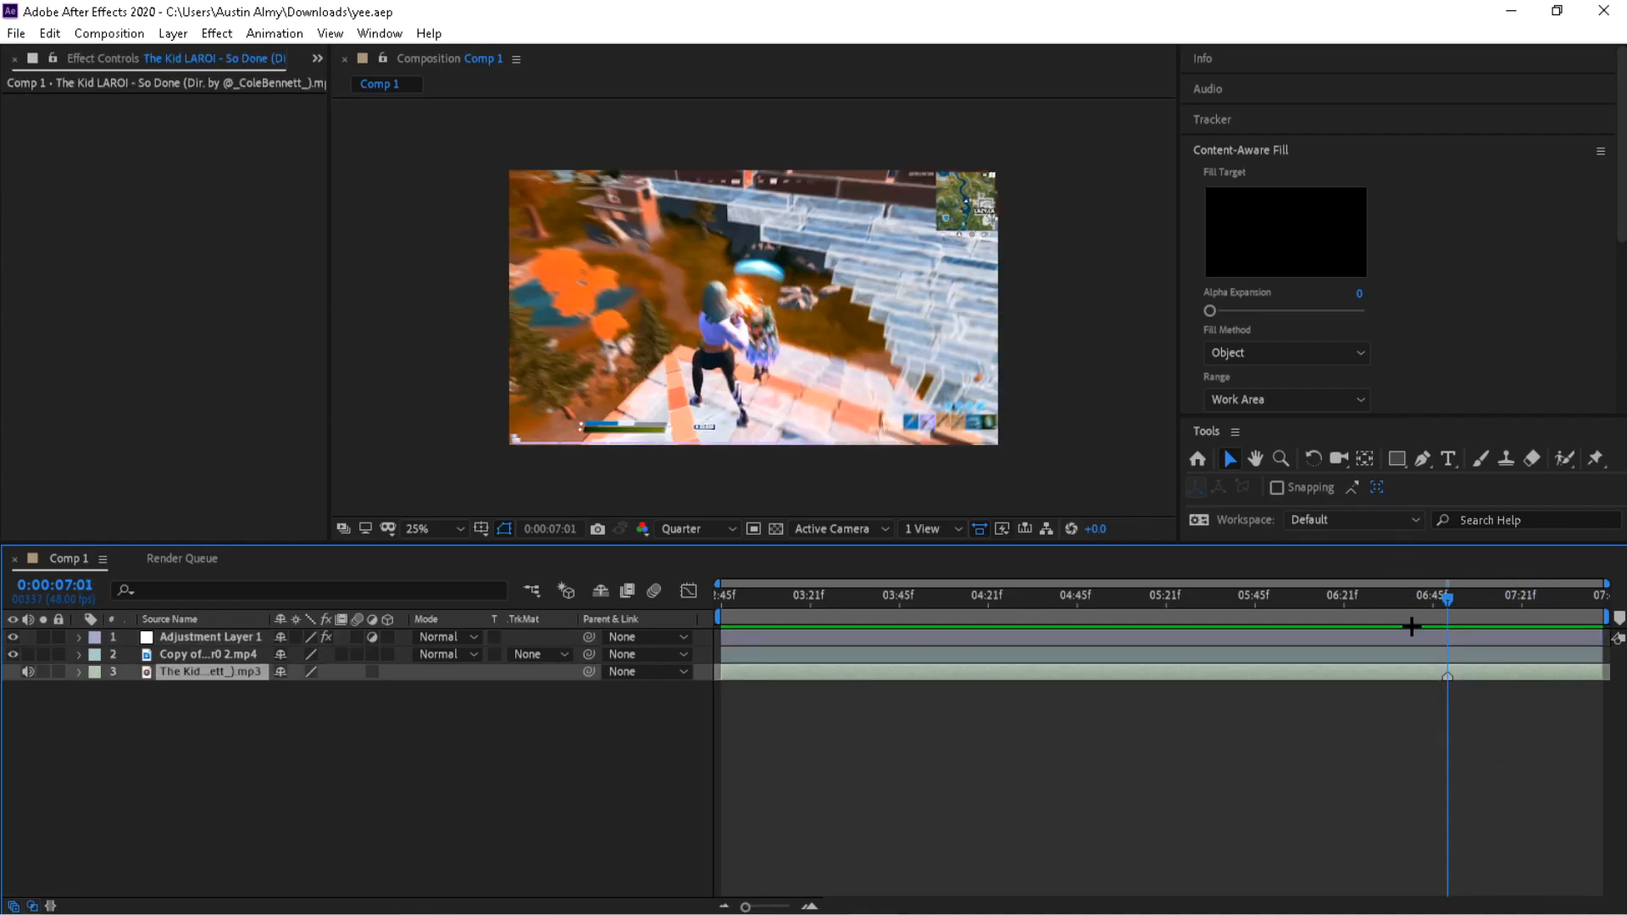
left_click(1437, 654)
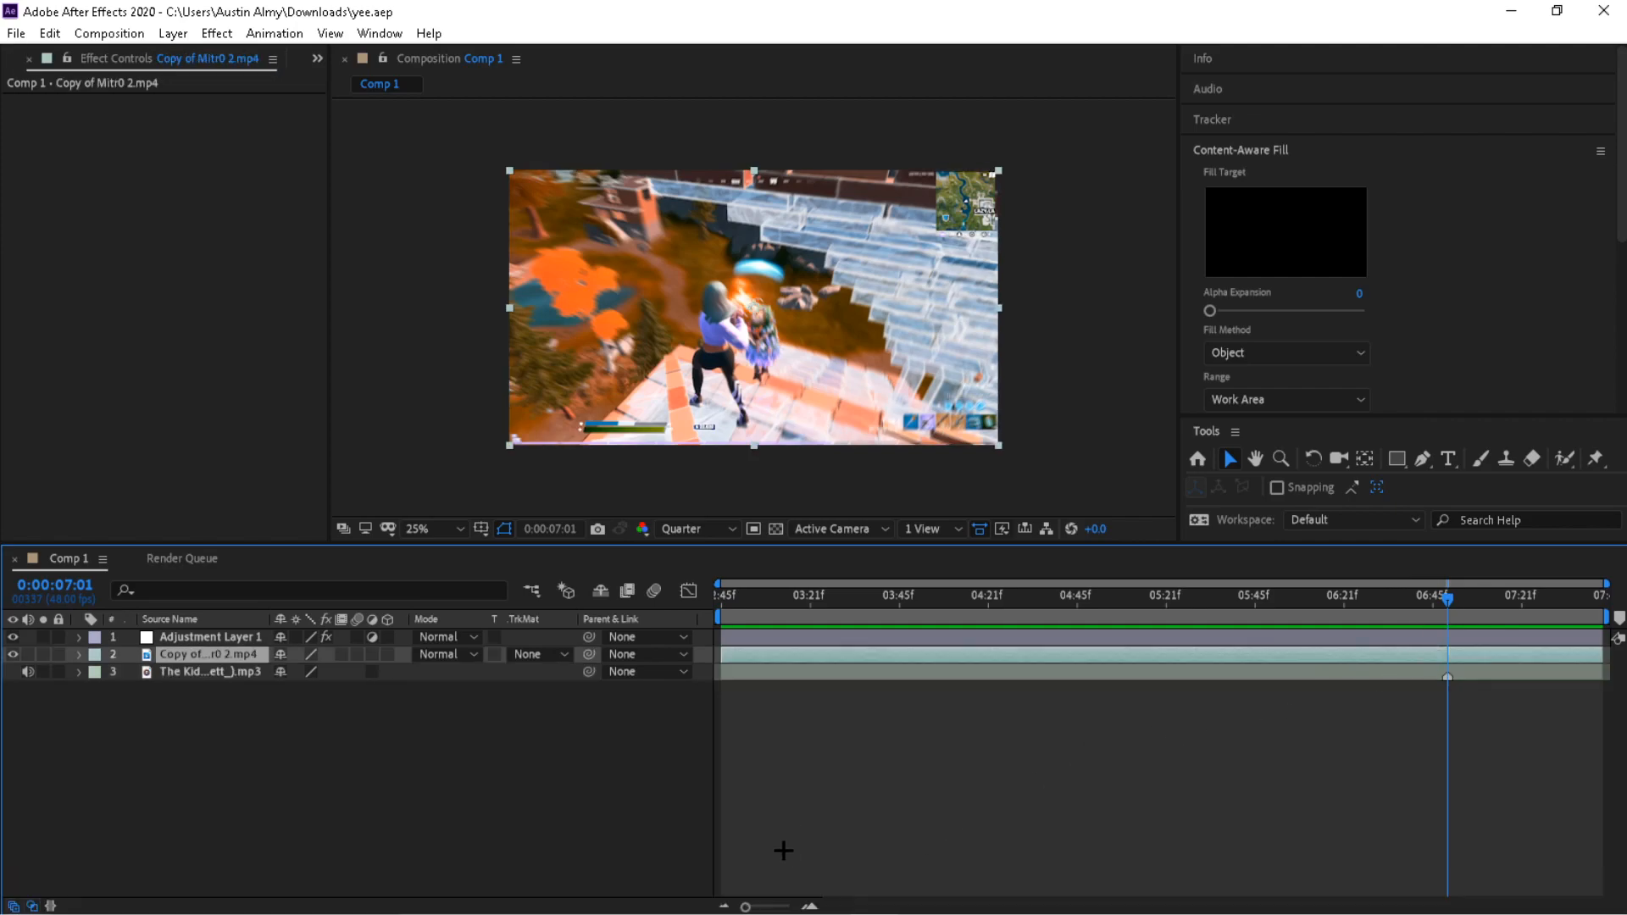
left_click_drag(744, 907, 774, 908)
key("ctrl+space")
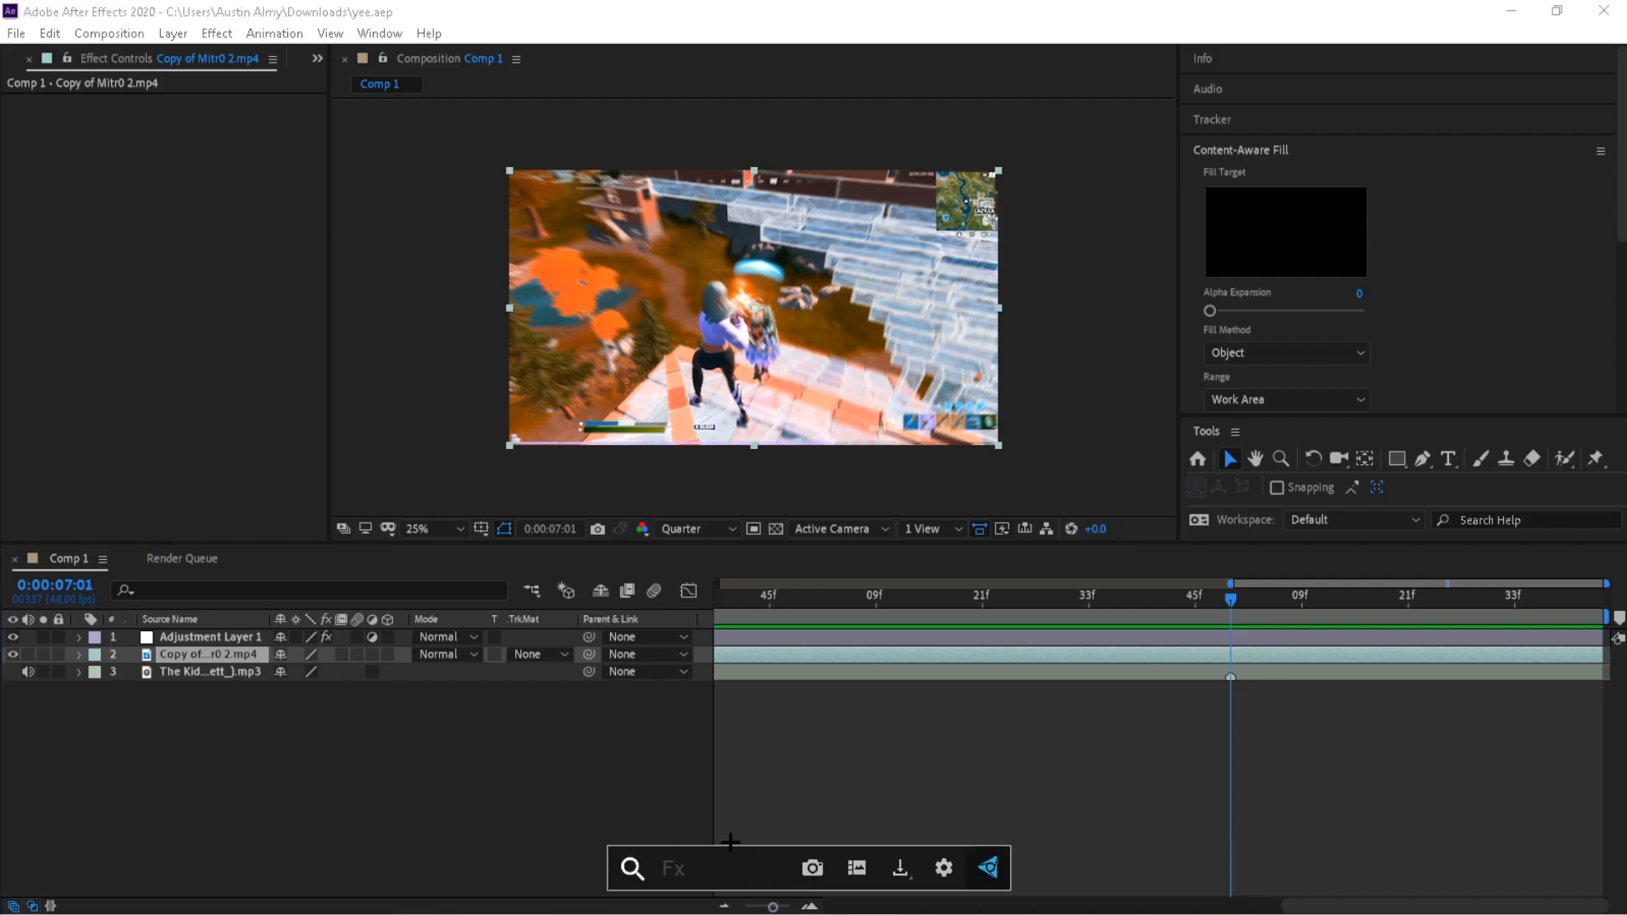
key("Escape")
key("ctrl+space")
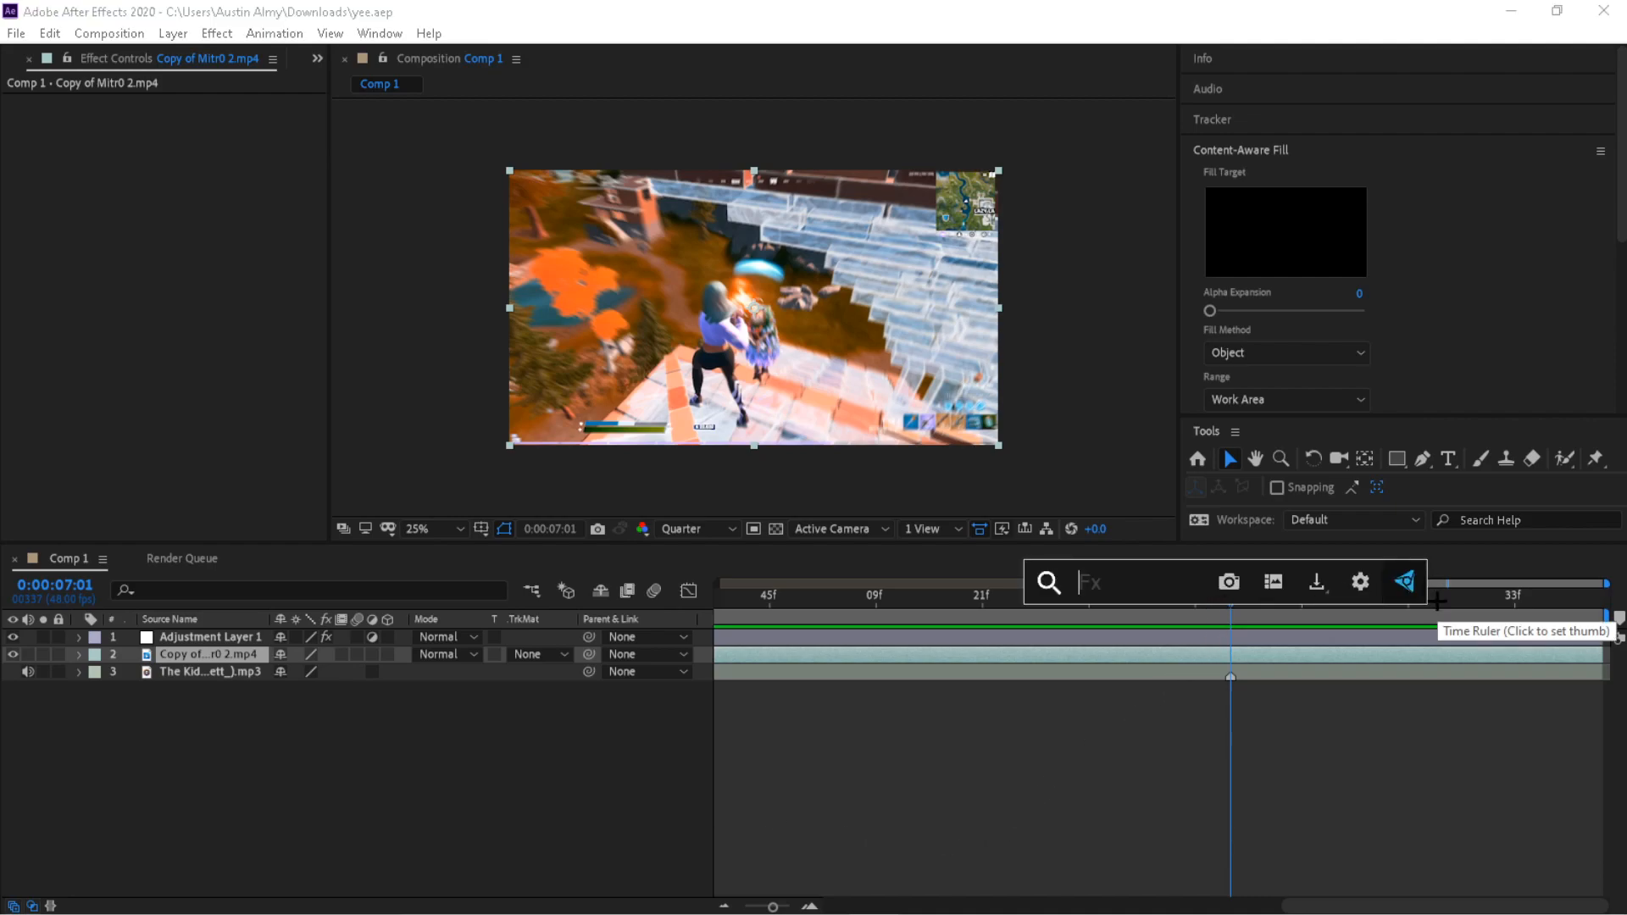
key("Escape")
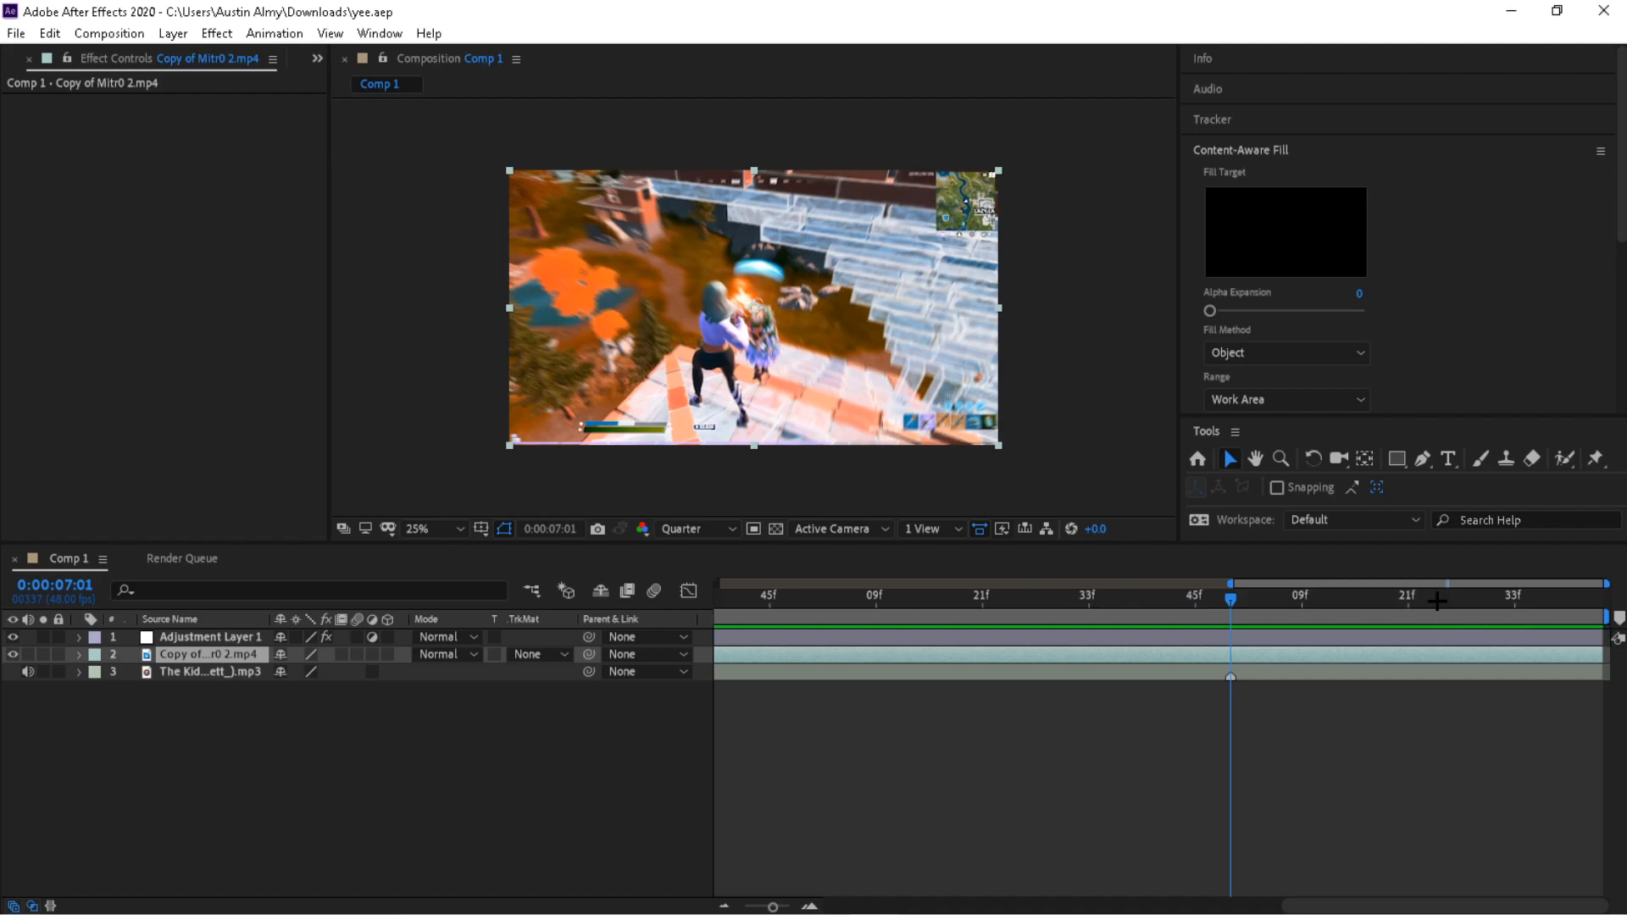
key("ctrl+space")
type("s_")
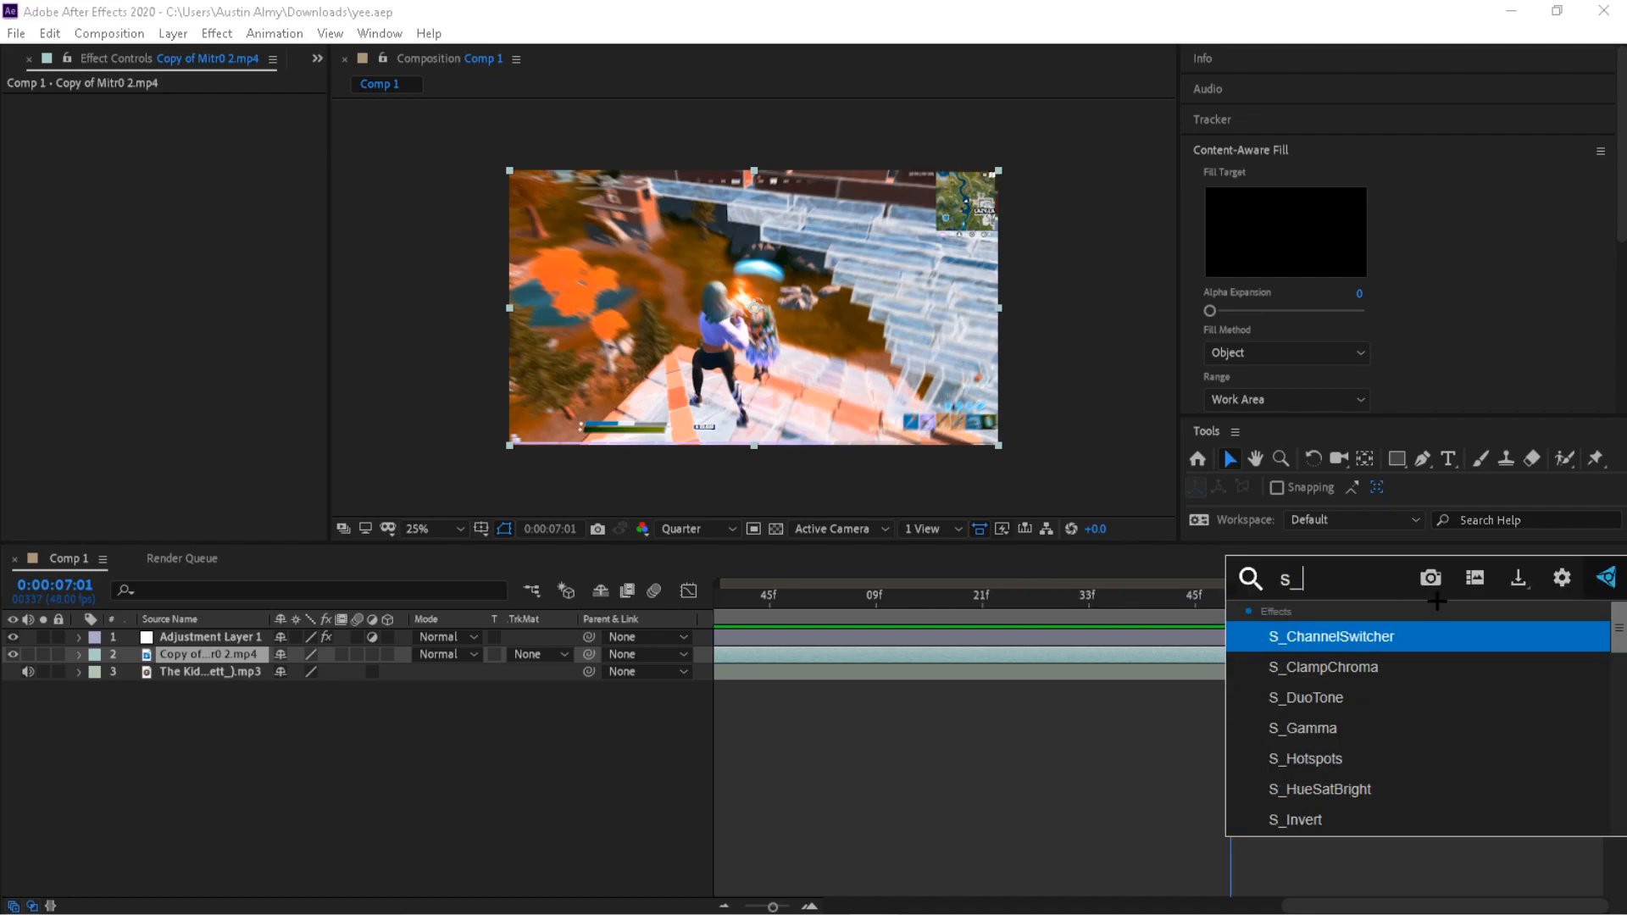
type("glow")
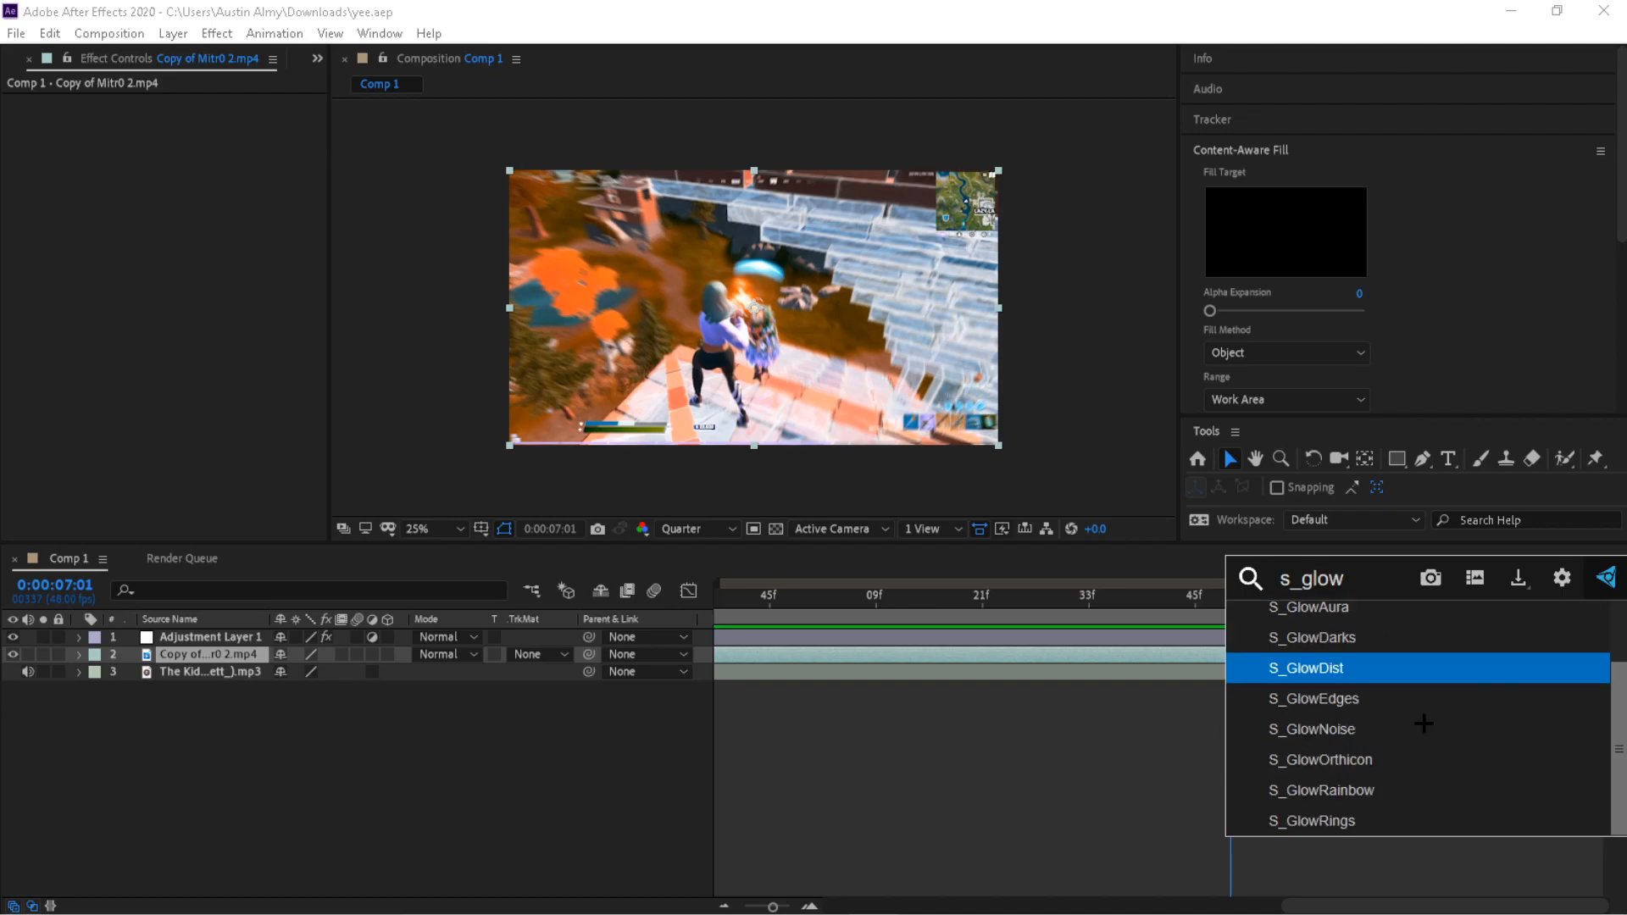
left_click(1394, 637)
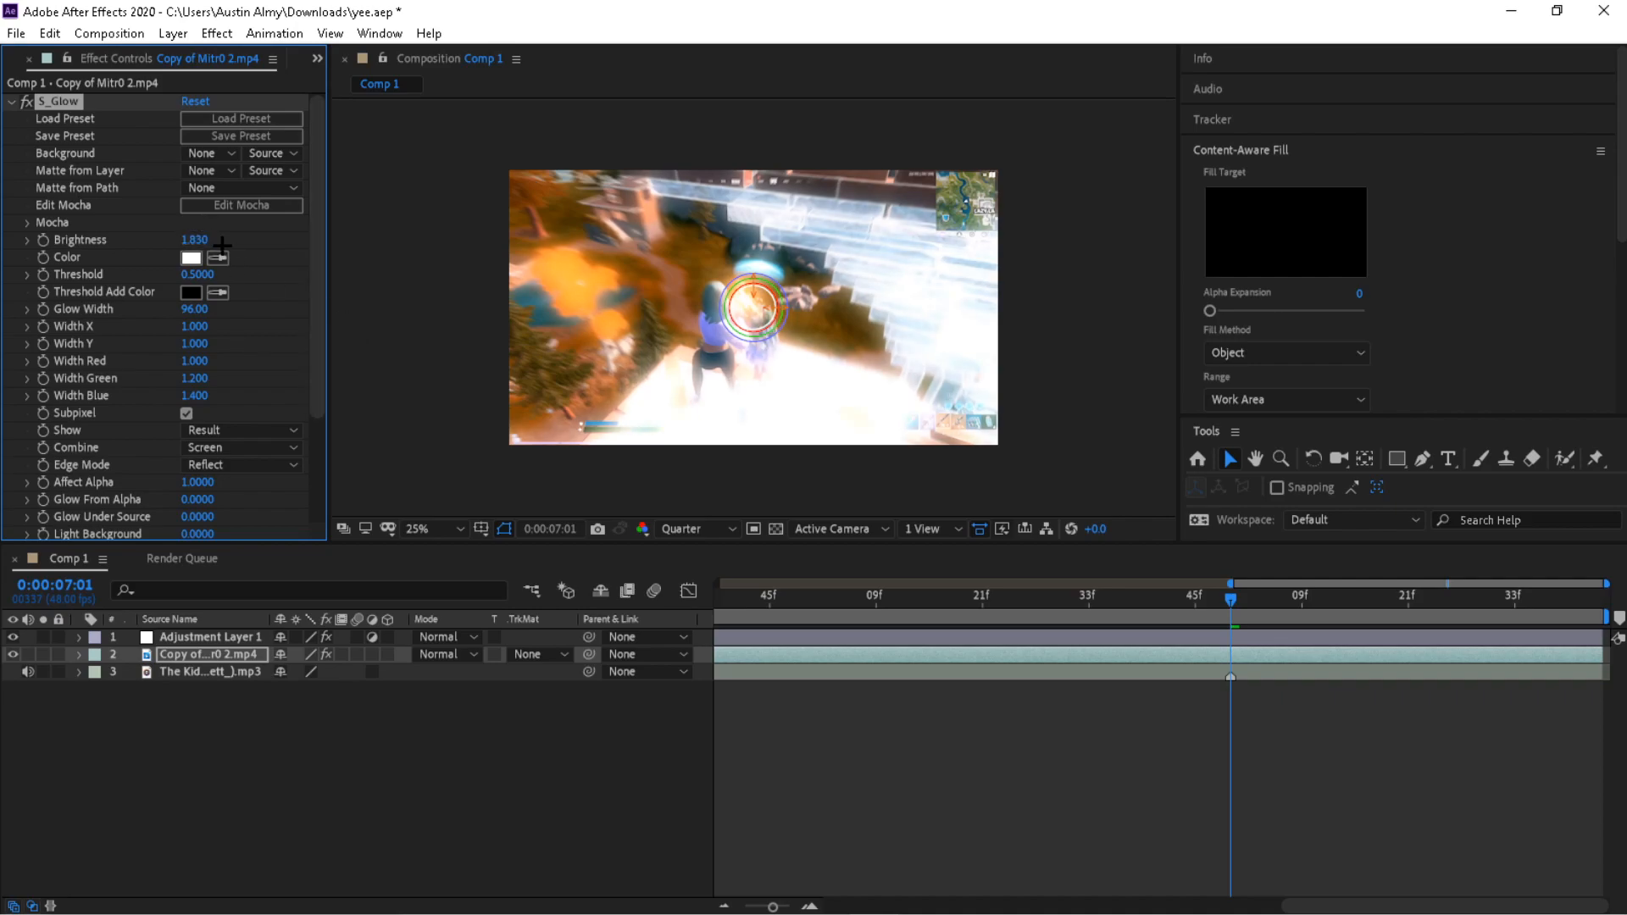
- Set the S_Glow threshold to 0 and brightness to 1.23, checking the frames around the beat
left_click_drag(202, 275, 161, 276)
left_click_drag(1235, 605, 1242, 610)
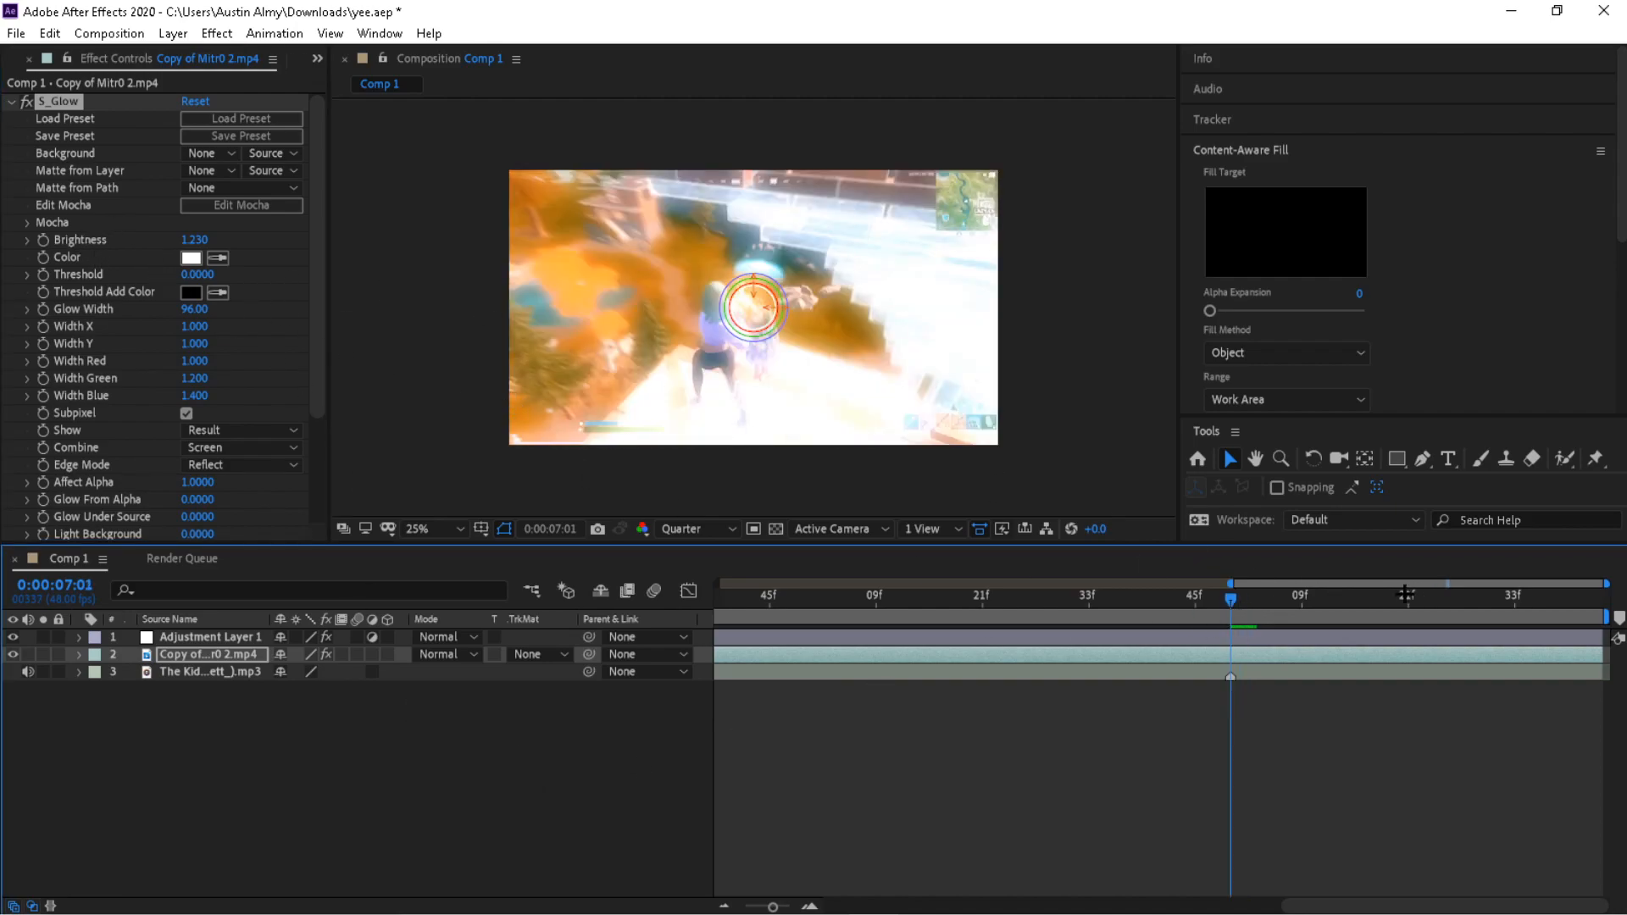
left_click_drag(1240, 580, 1230, 597)
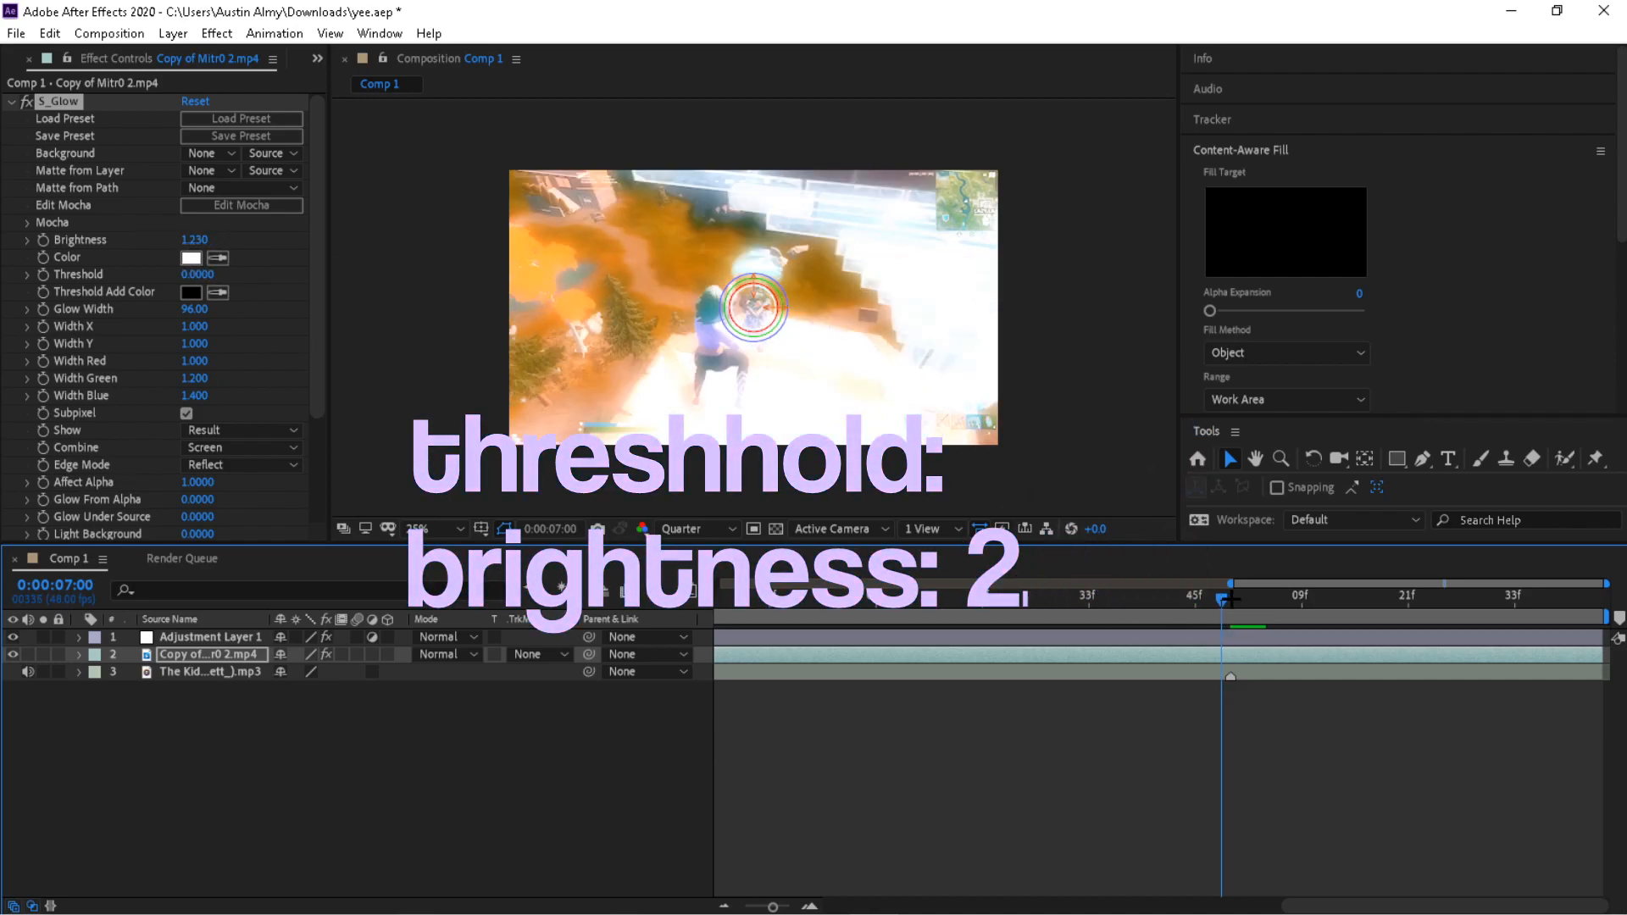
- Start keyframing the S_Glow brightness at 0:00:07:01 and set it to 0 one frame earlier, at 0:00:07:00
left_click(44, 240)
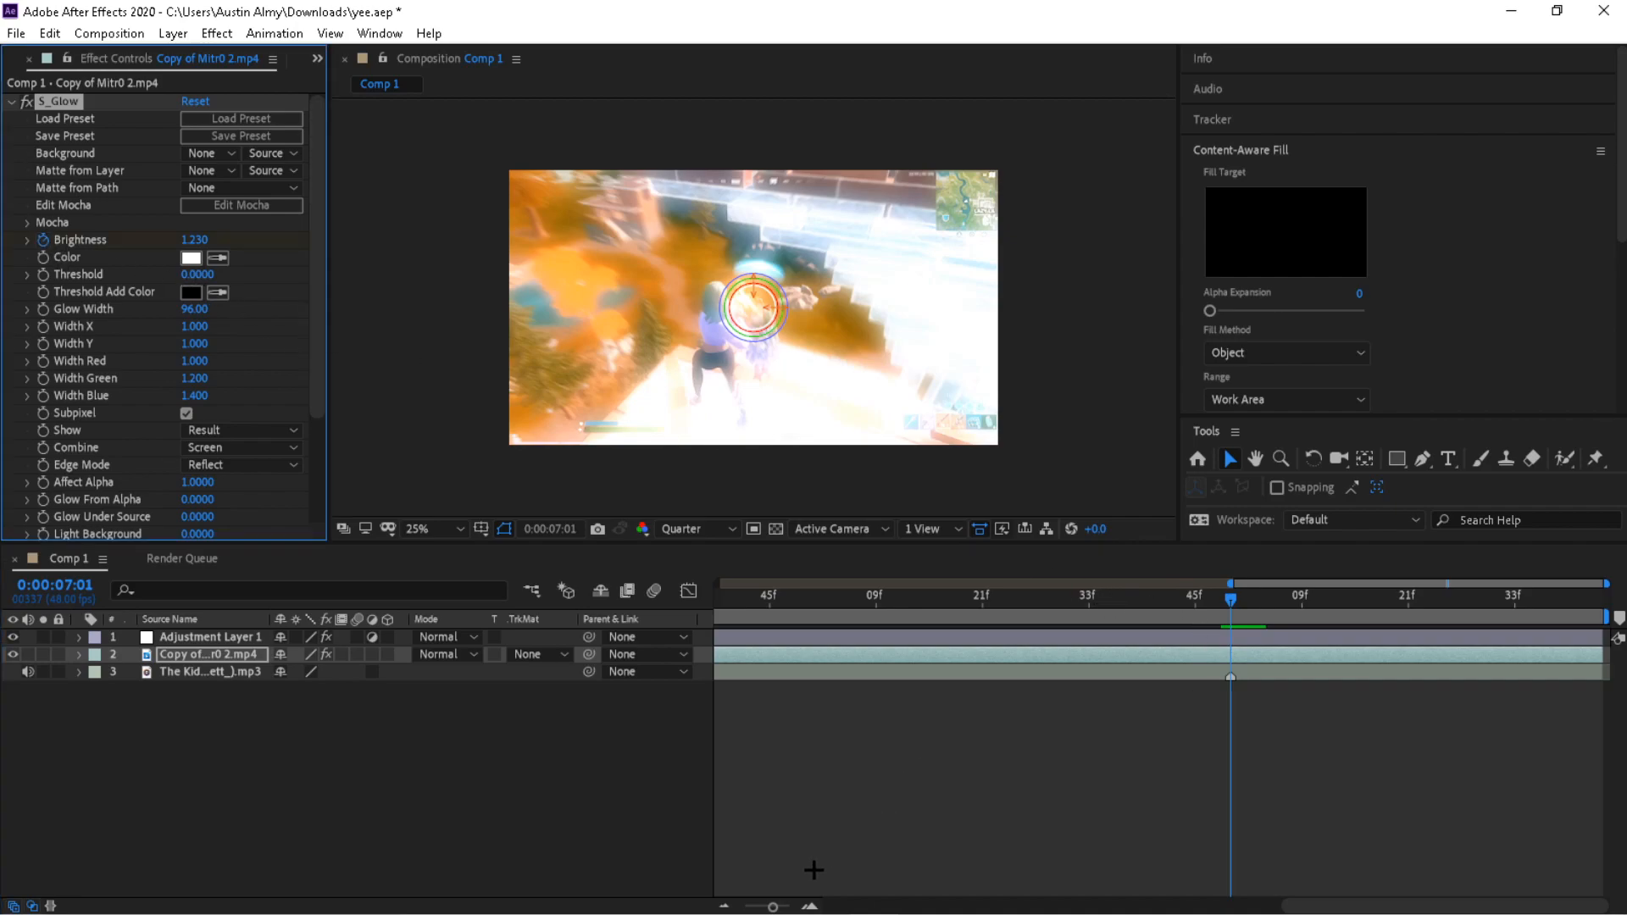
key("Page_Up")
left_click(195, 239)
type("0")
key("Return")
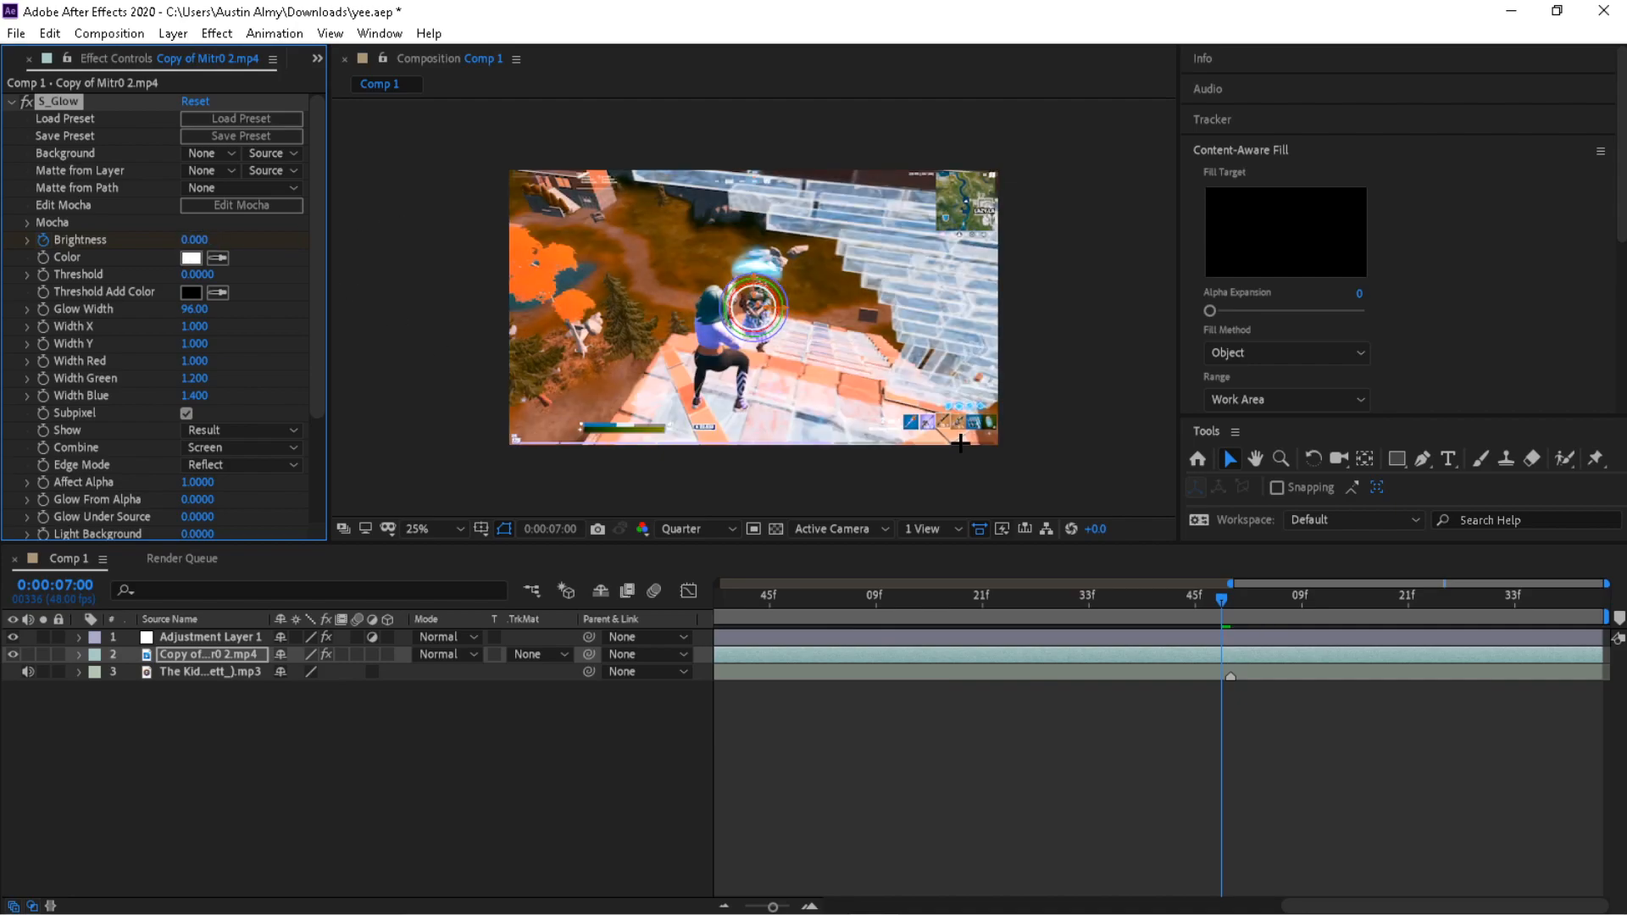
- Preview the glow flash around the beat and set its brightness to 0 at 0:00:07:42, near the clip's end
key("Page_Down")
key("Page_Up")
key("Page_Down")
key("Page_Up")
left_click_drag(1220, 609, 1231, 600)
key("space")
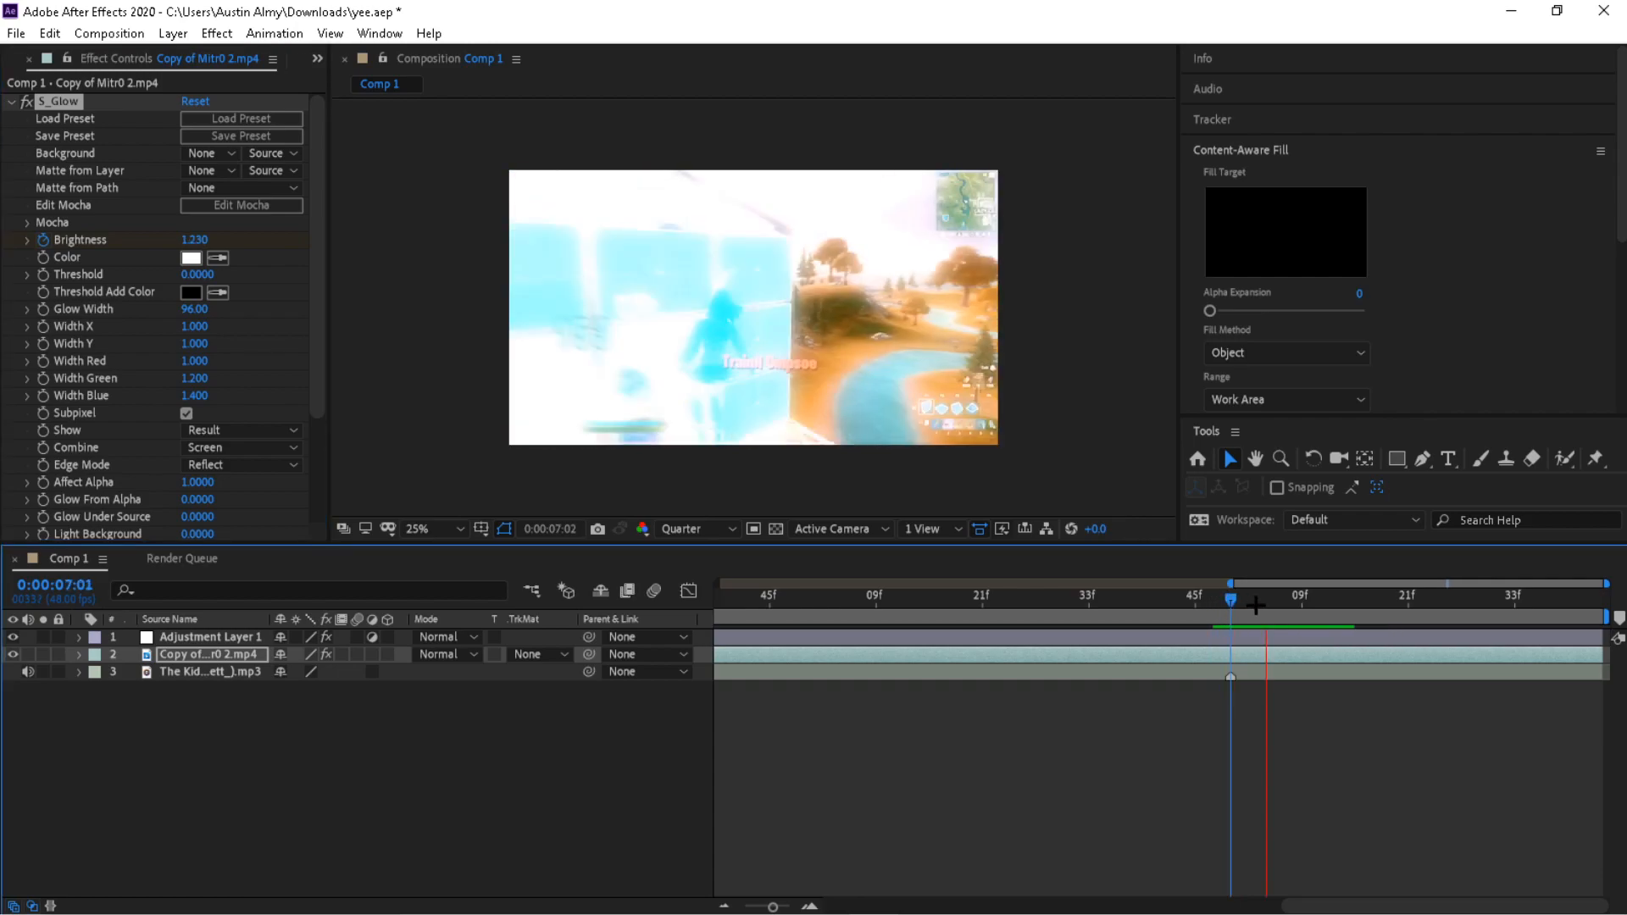
key("space")
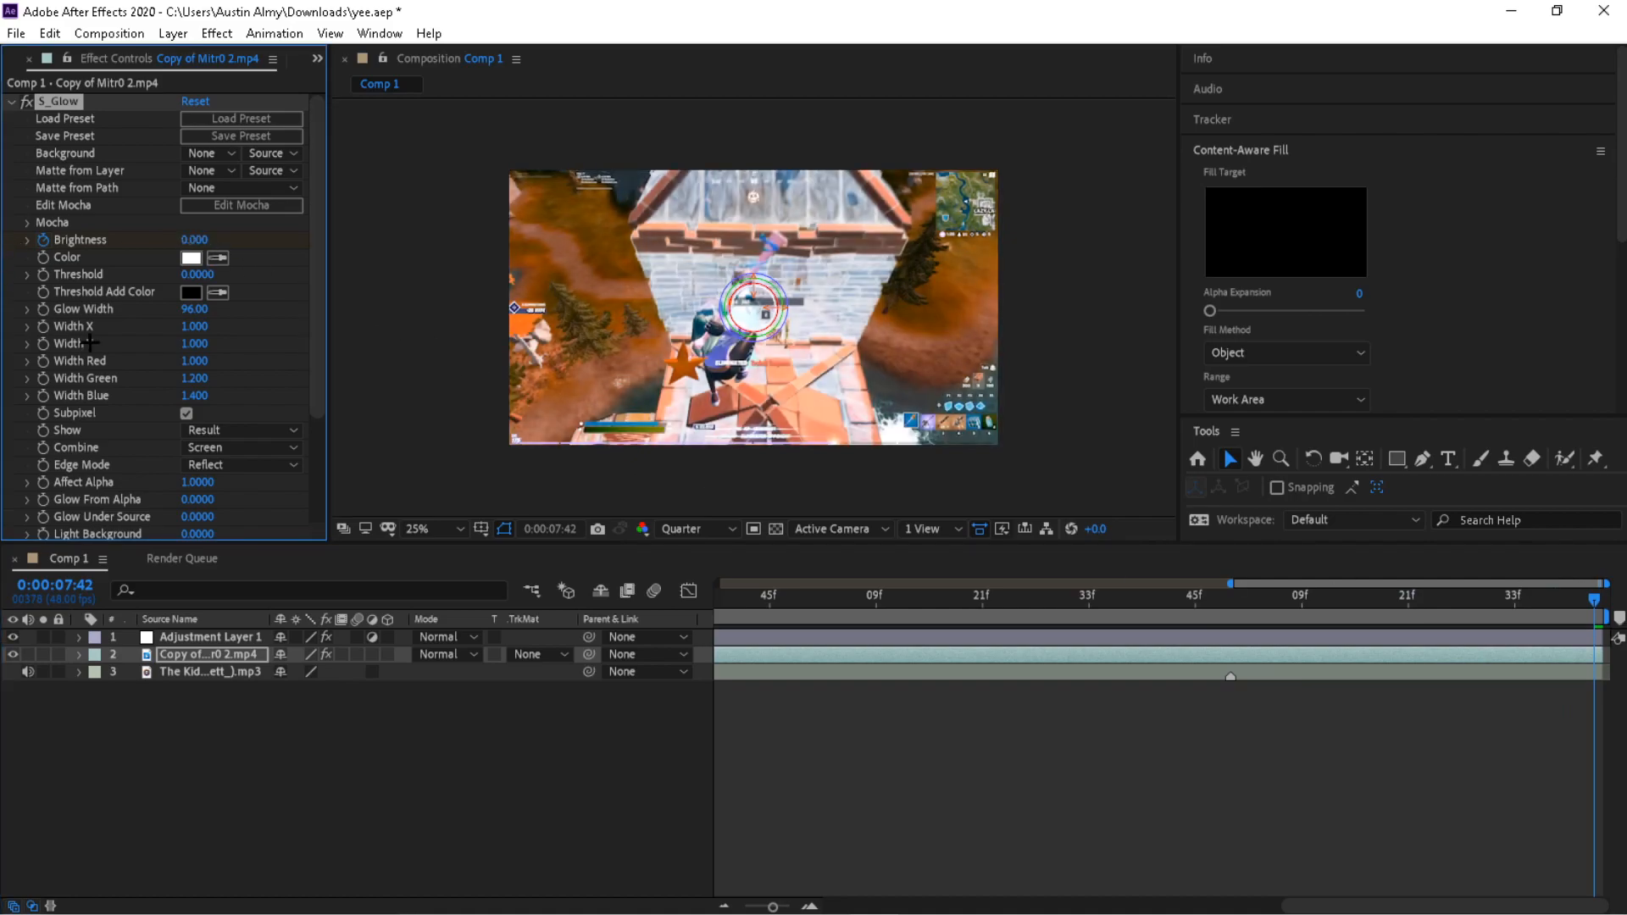
left_click(1268, 589)
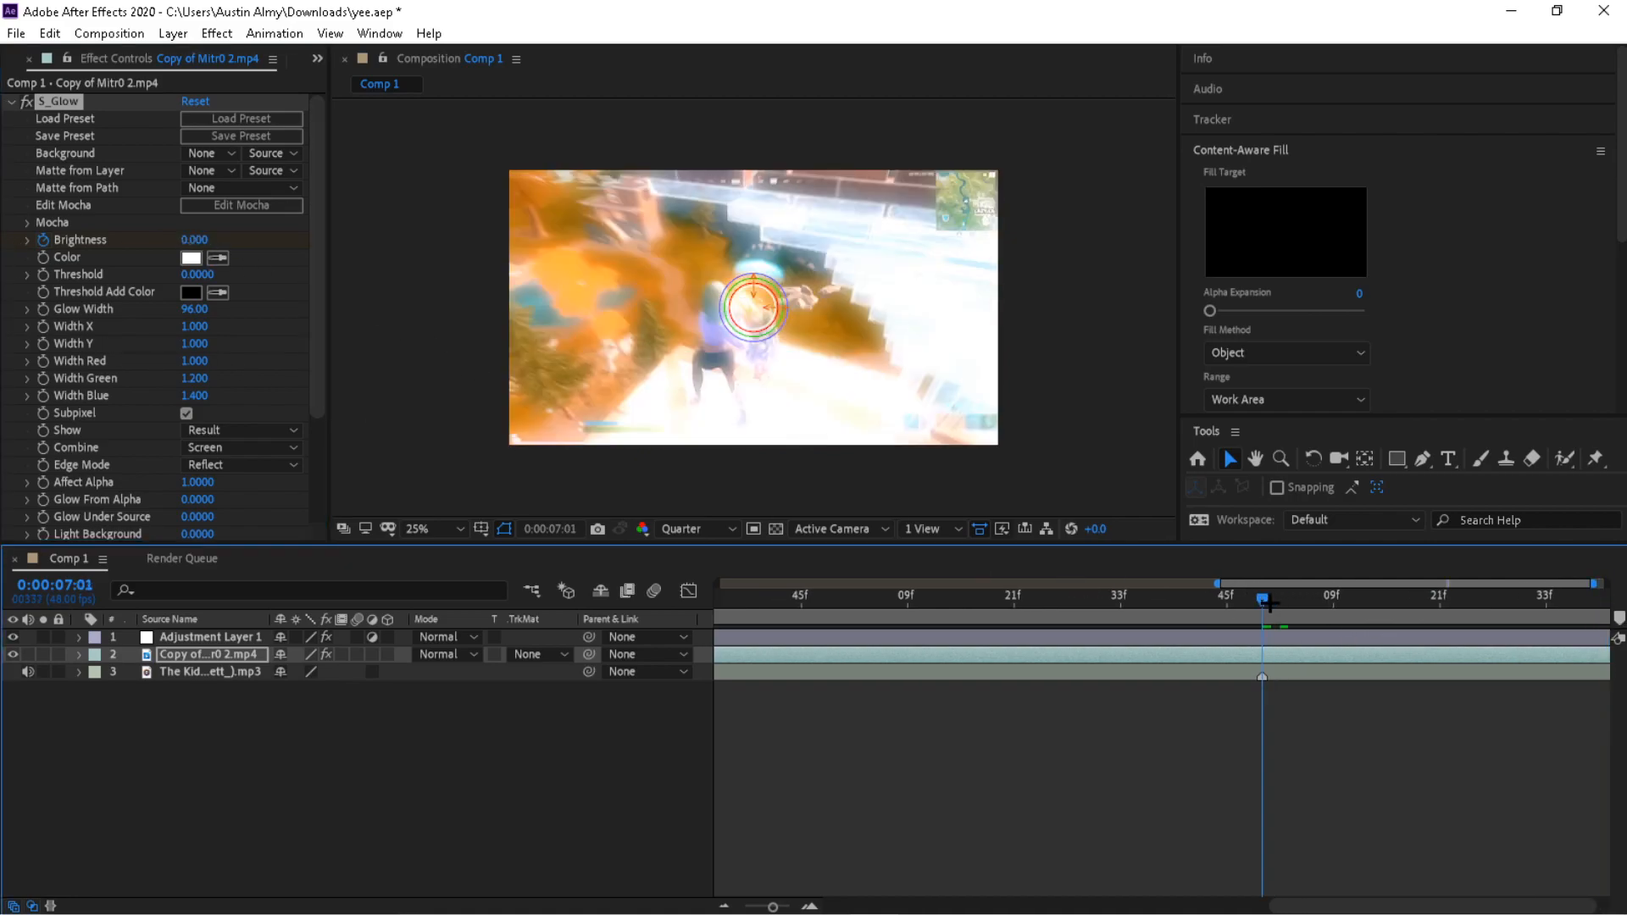
- Set the S_Glow colour to pure red, FF0000, and check it on the beat frame
left_click(192, 258)
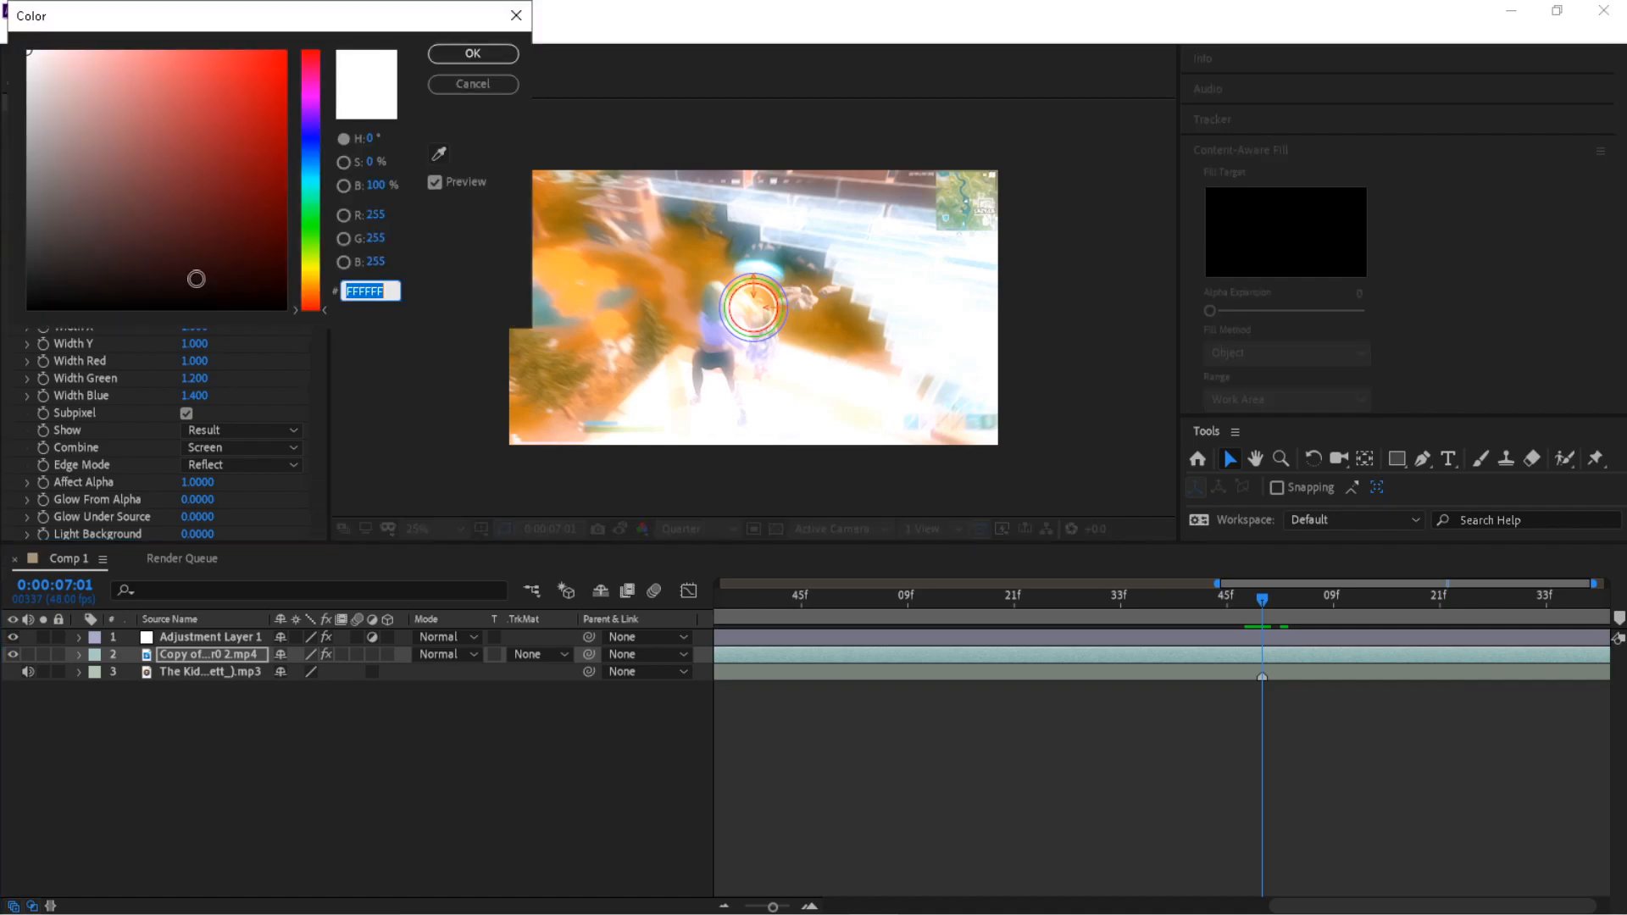
mouse_move(224, 148)
left_mouse_down()
mouse_move(388, 4)
mouse_move(3, 203)
mouse_move(57, 117)
mouse_move(228, 194)
mouse_move(424, 9)
mouse_move(488, 3)
left_mouse_up()
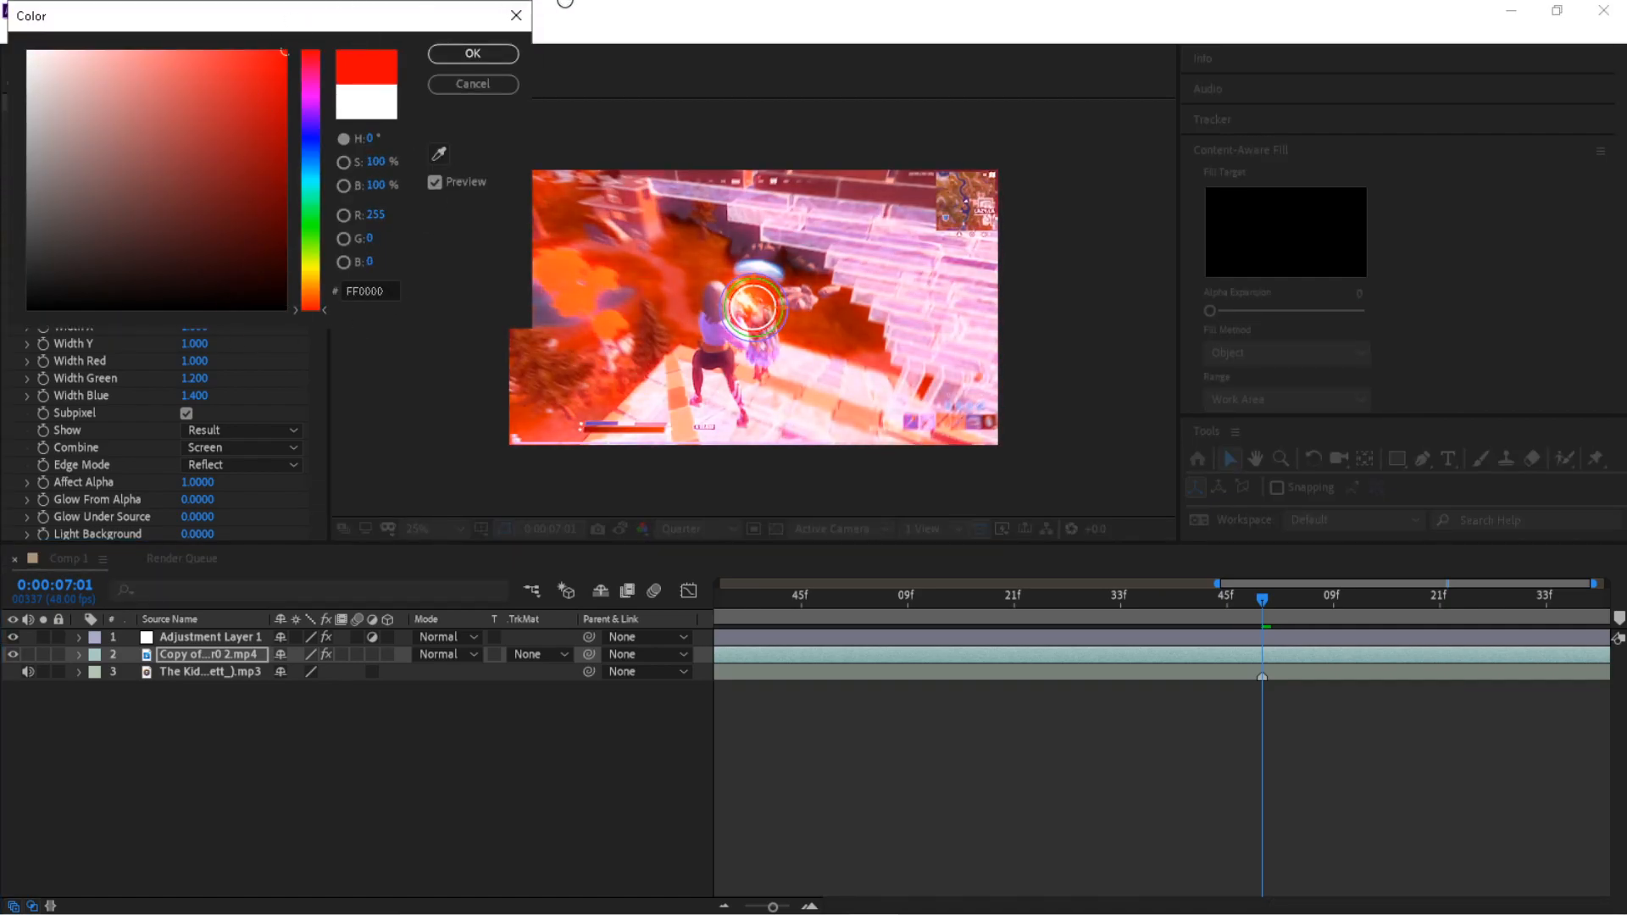
left_click(500, 53)
left_click(1255, 614)
left_click(1262, 613)
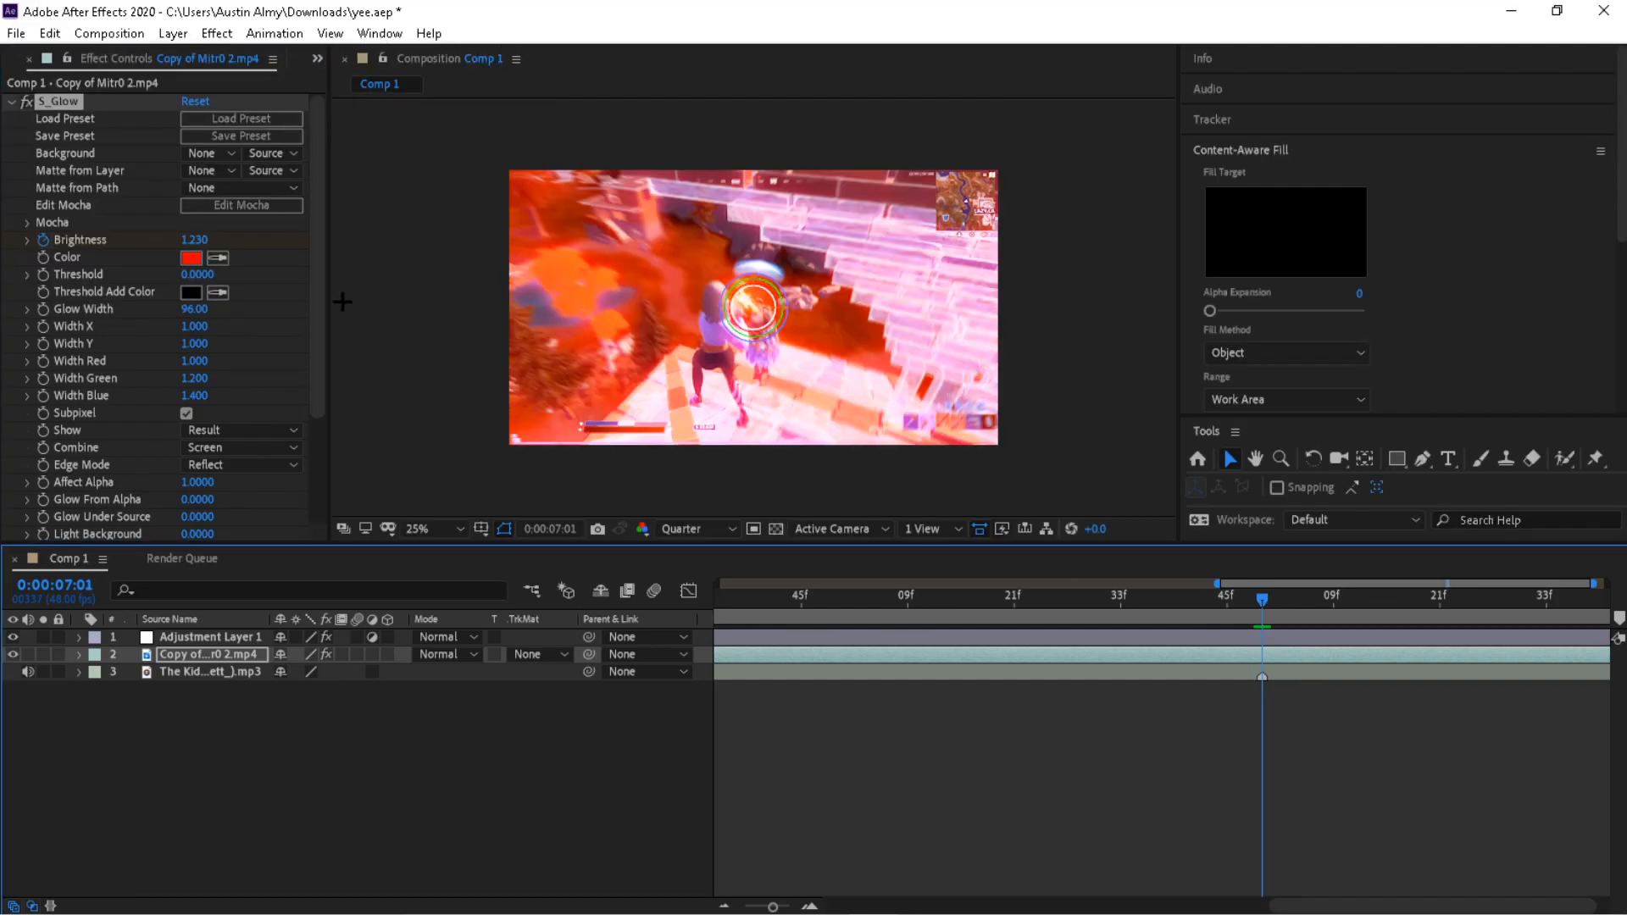
- Change the S_Glow colour to purple, A200FF
left_click(191, 258)
left_click_drag(310, 79, 386, 10)
left_click_drag(311, 115, 309, 109)
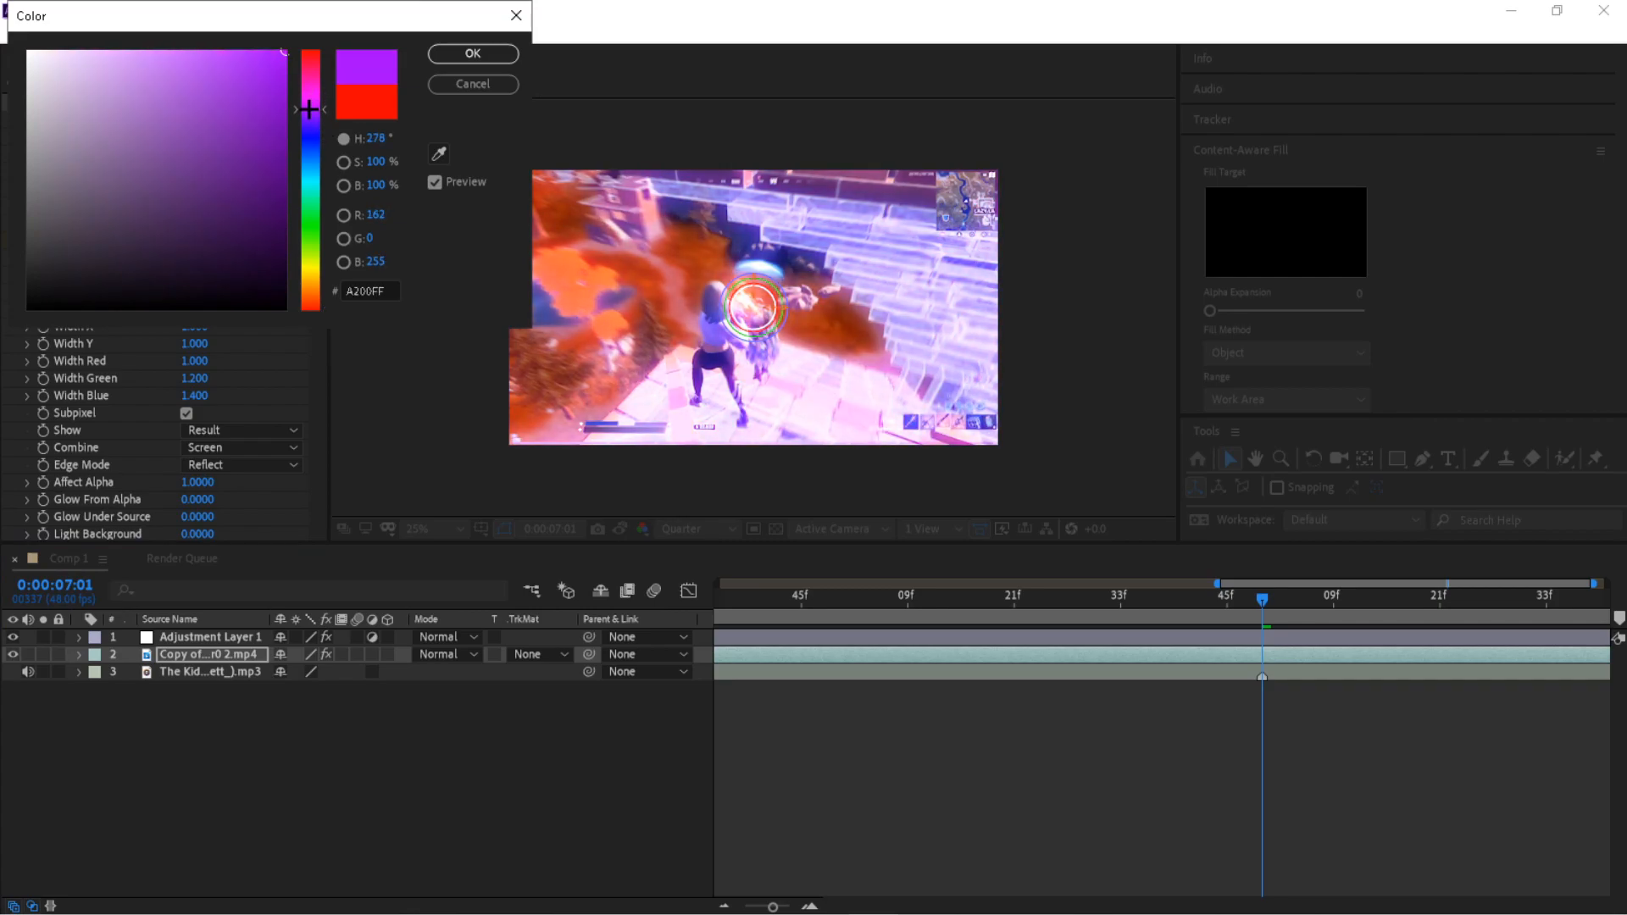
left_click(472, 54)
- Save the project and preview the purple glow from just before the beat
left_click_drag(1262, 593, 1245, 595)
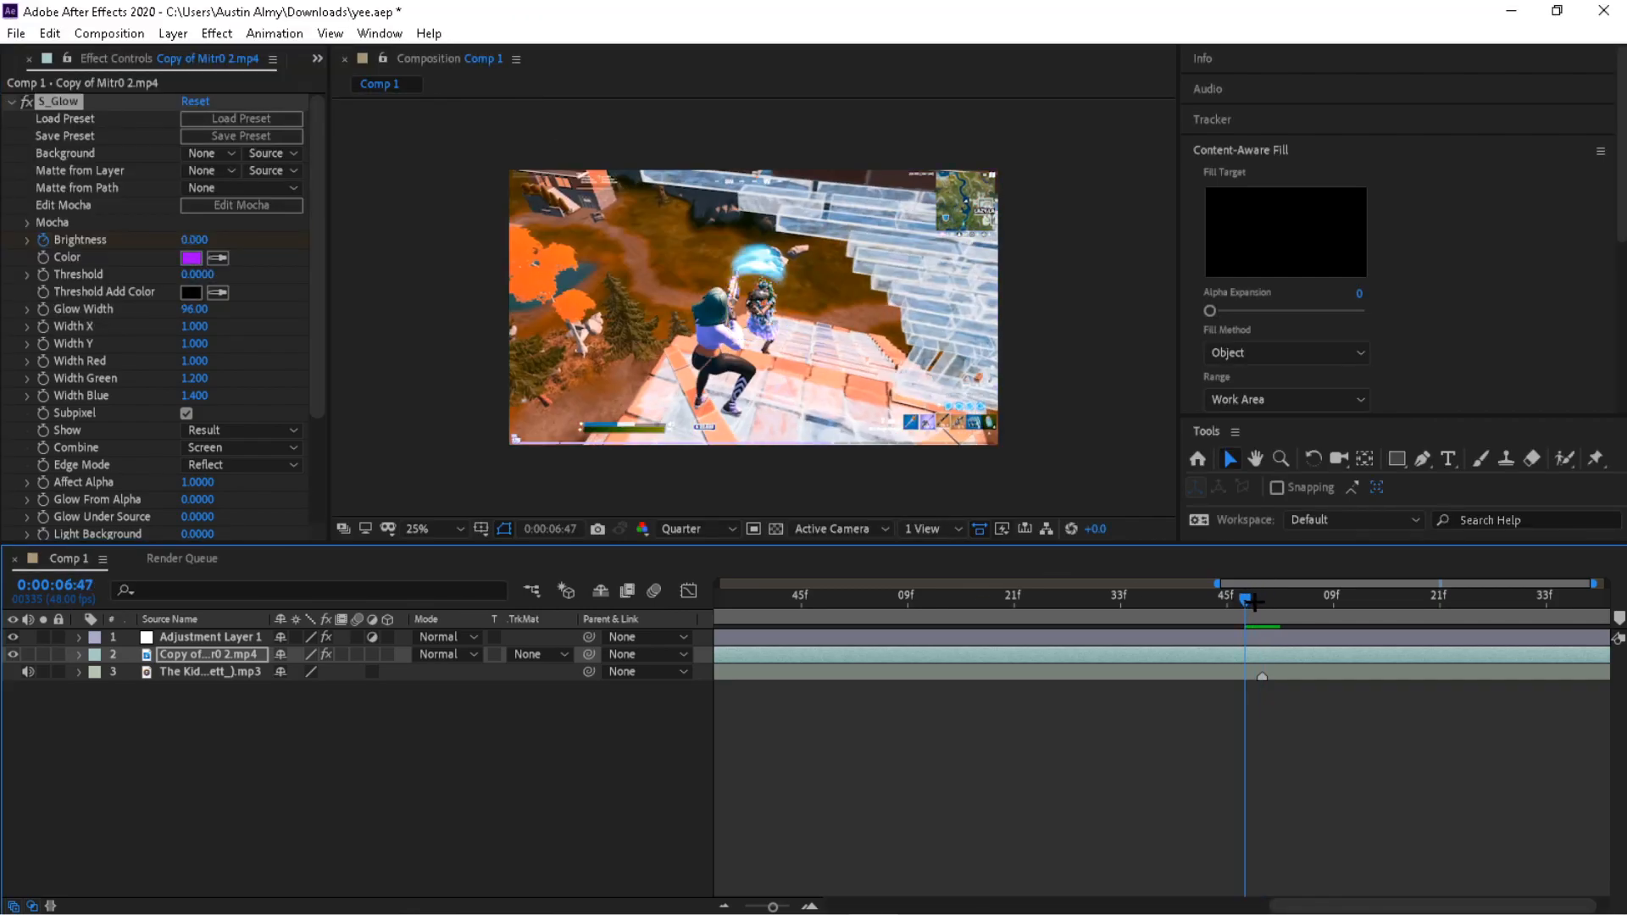
key("space")
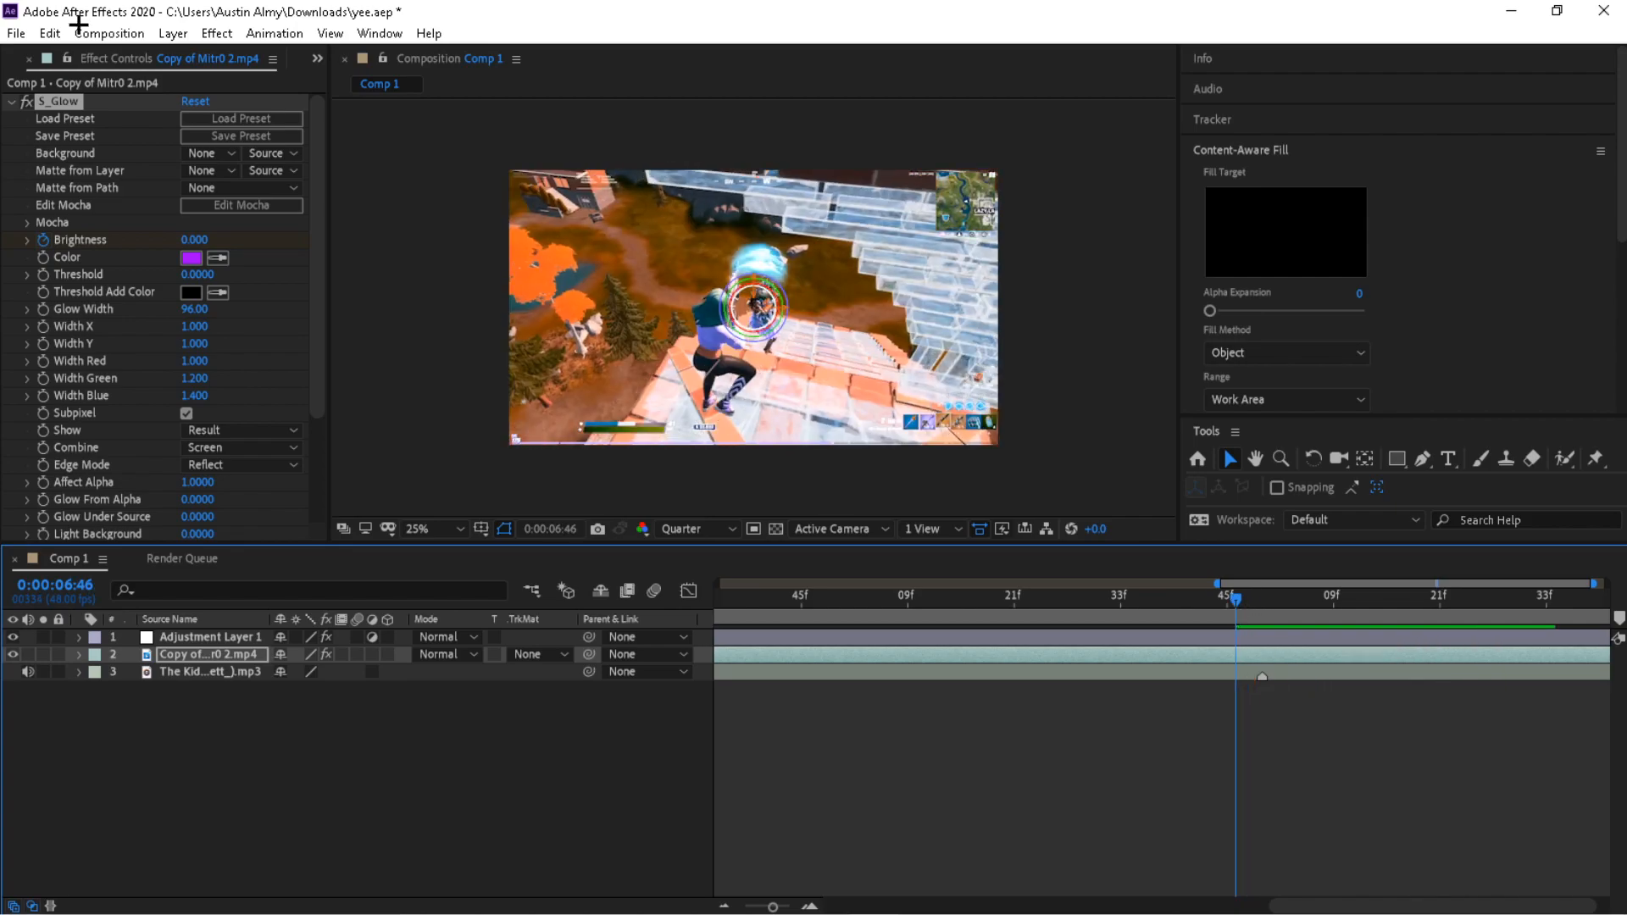
left_click(16, 33)
left_click(117, 216)
left_click_drag(1245, 605, 1261, 608)
key("space")
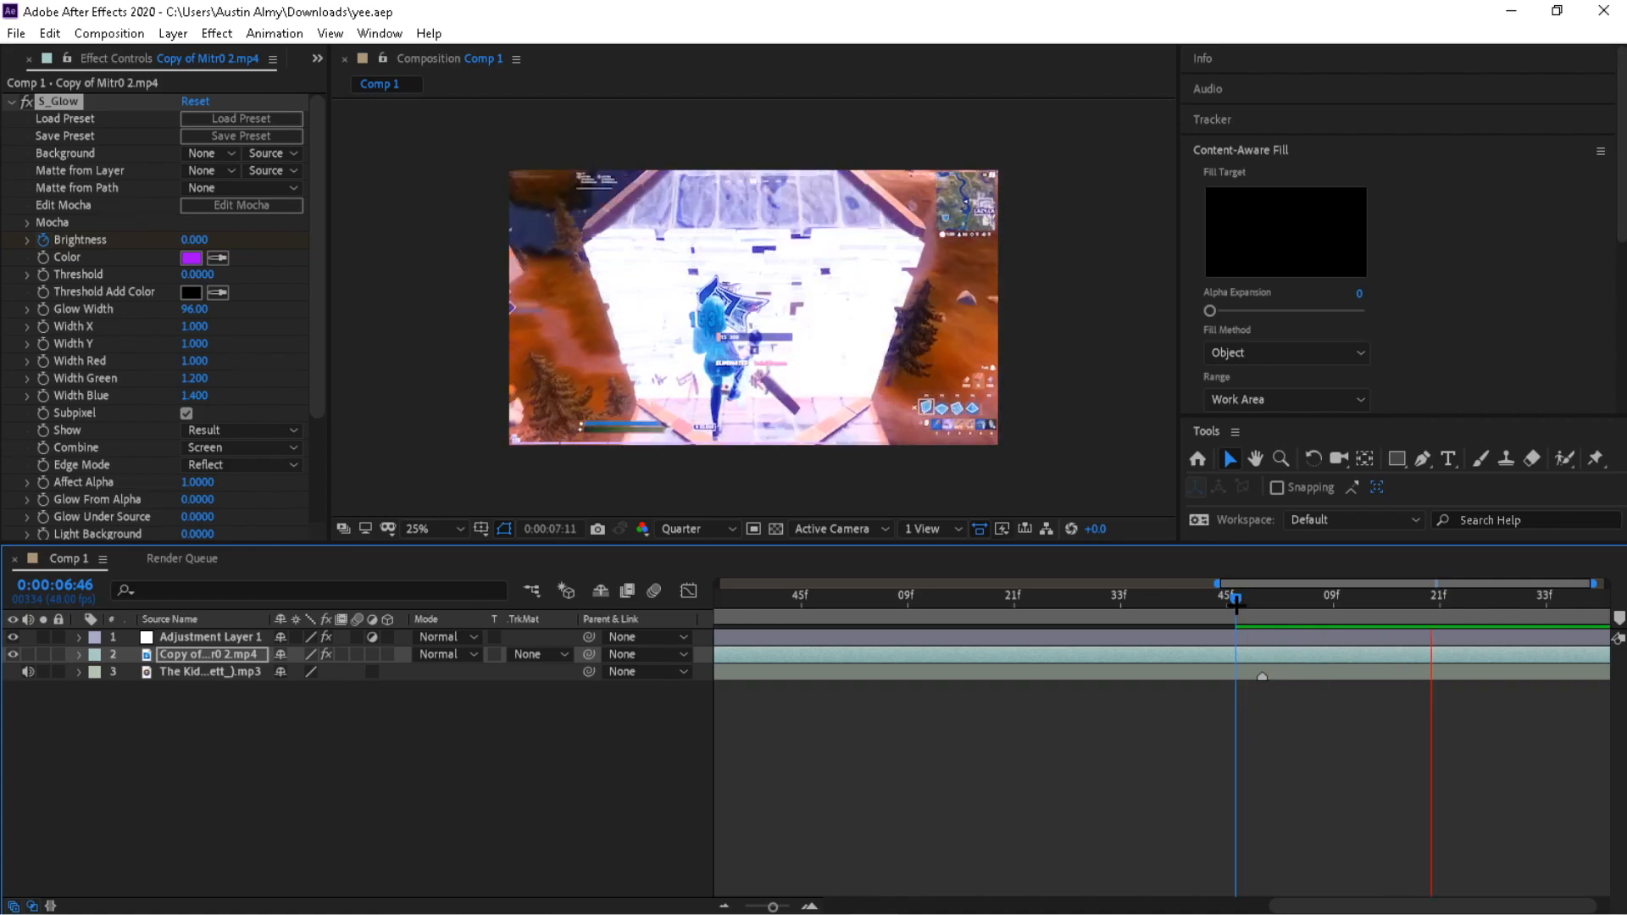
key("space")
left_click(1245, 607)
key("space")
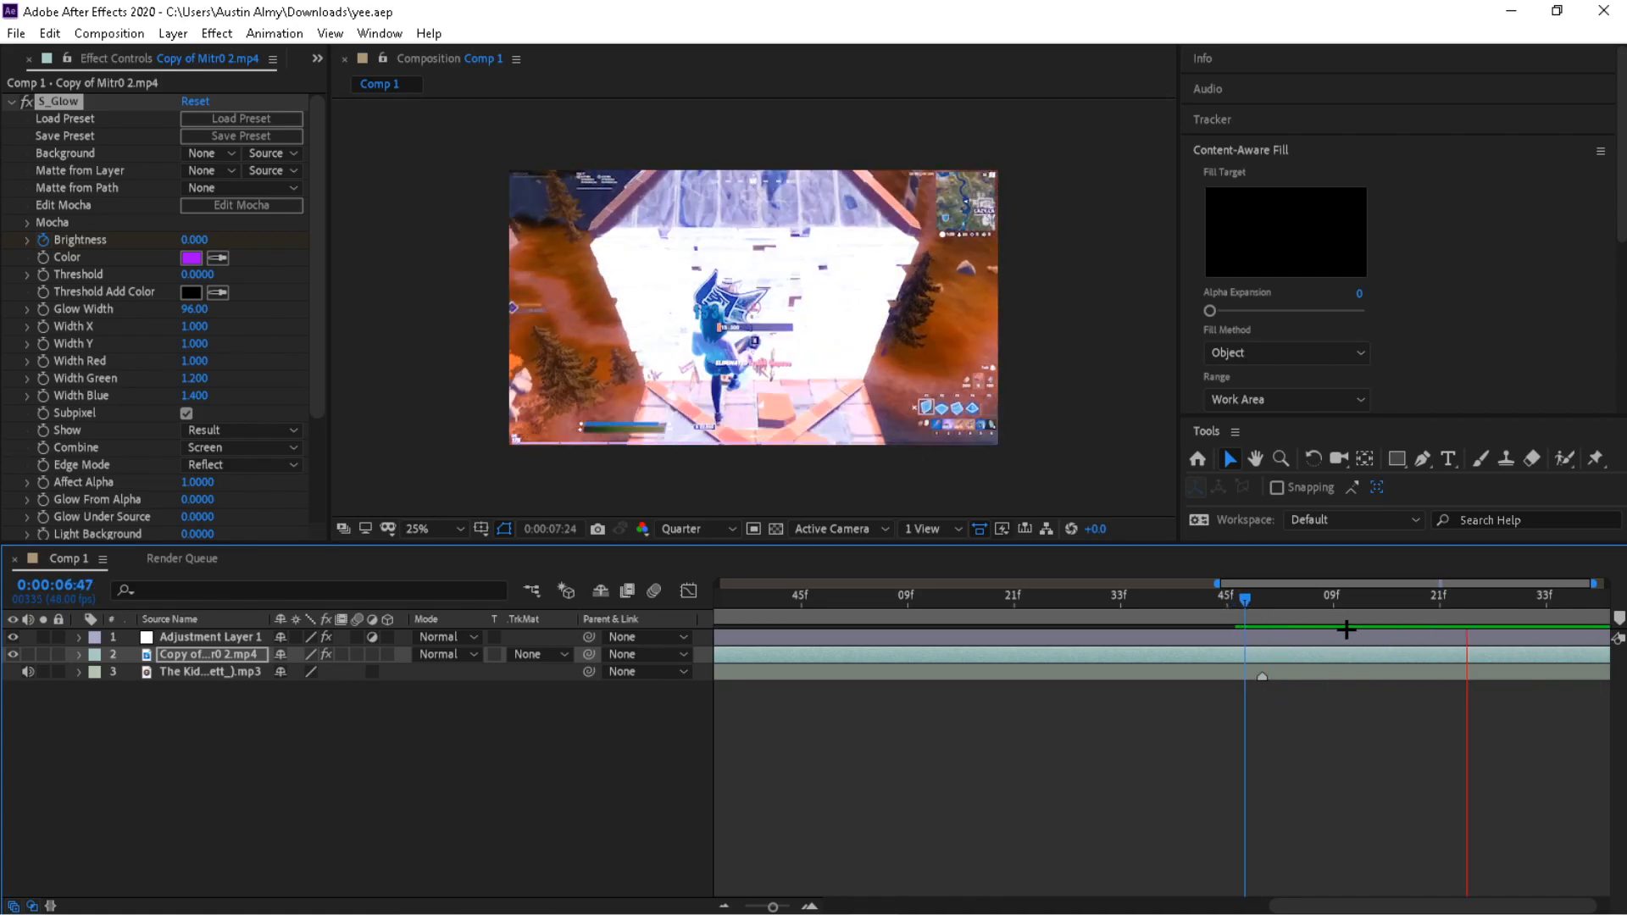
- Raise the S_Glow brightness at 0:00:07:01 to 2.08 and preview the clip leading into the beat
left_click_drag(1245, 610, 738, 603)
key("space")
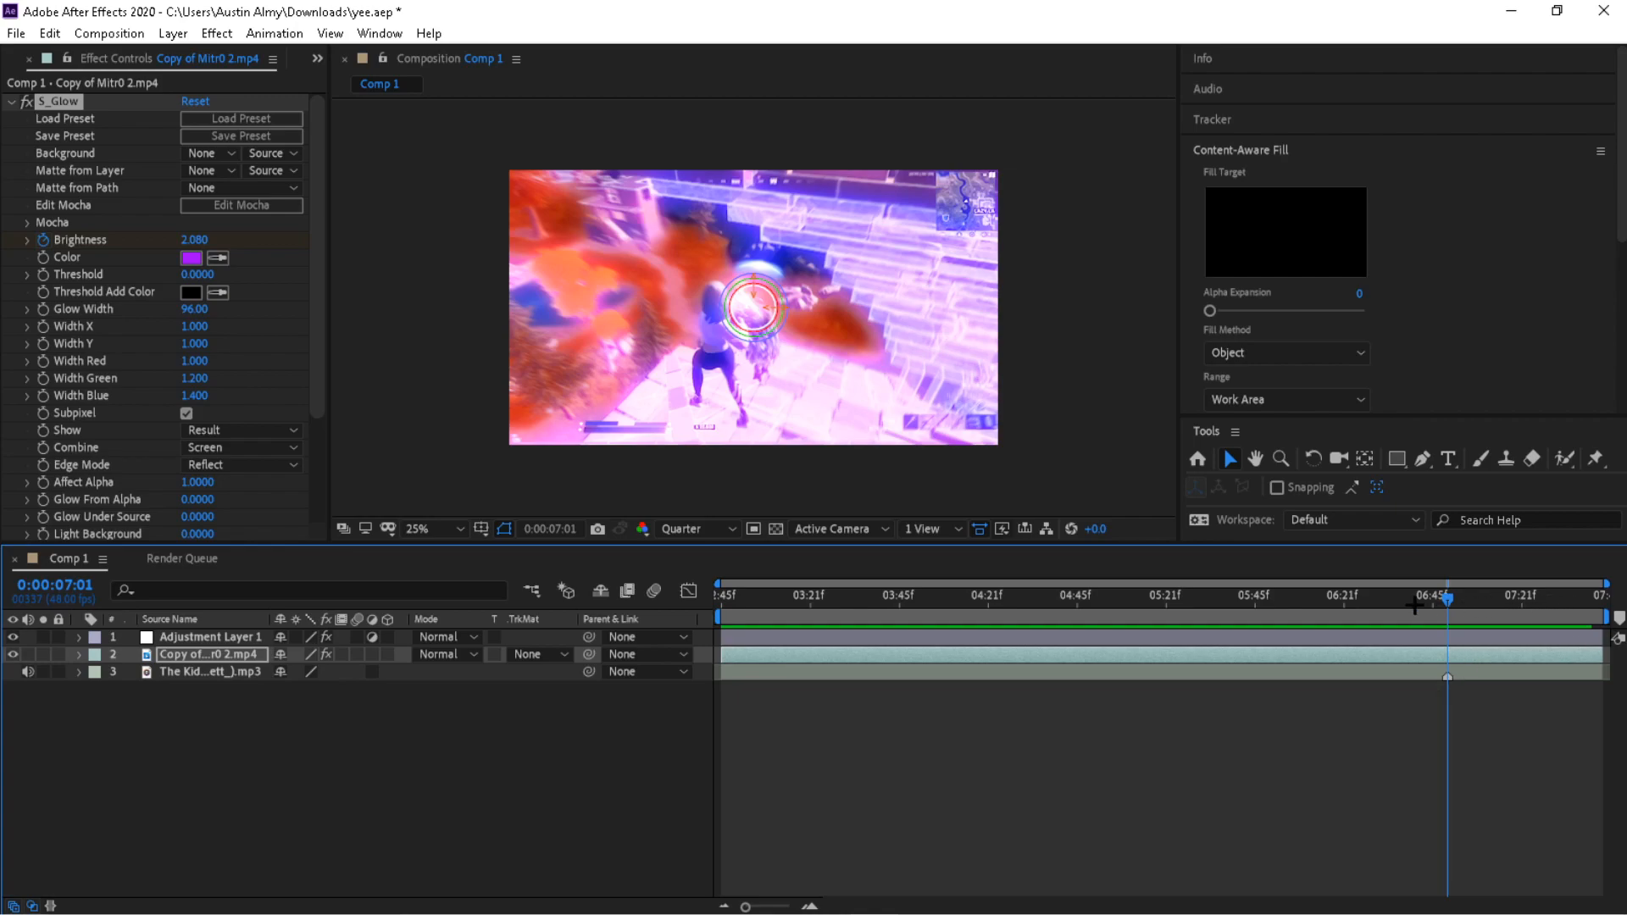
left_click_drag(1420, 605, 1400, 607)
key("space")
left_click(1449, 596)
- Easy-ease the S_Glow brightness keyframes and reshape their value graph into a steep drop straight after the beat
key("u")
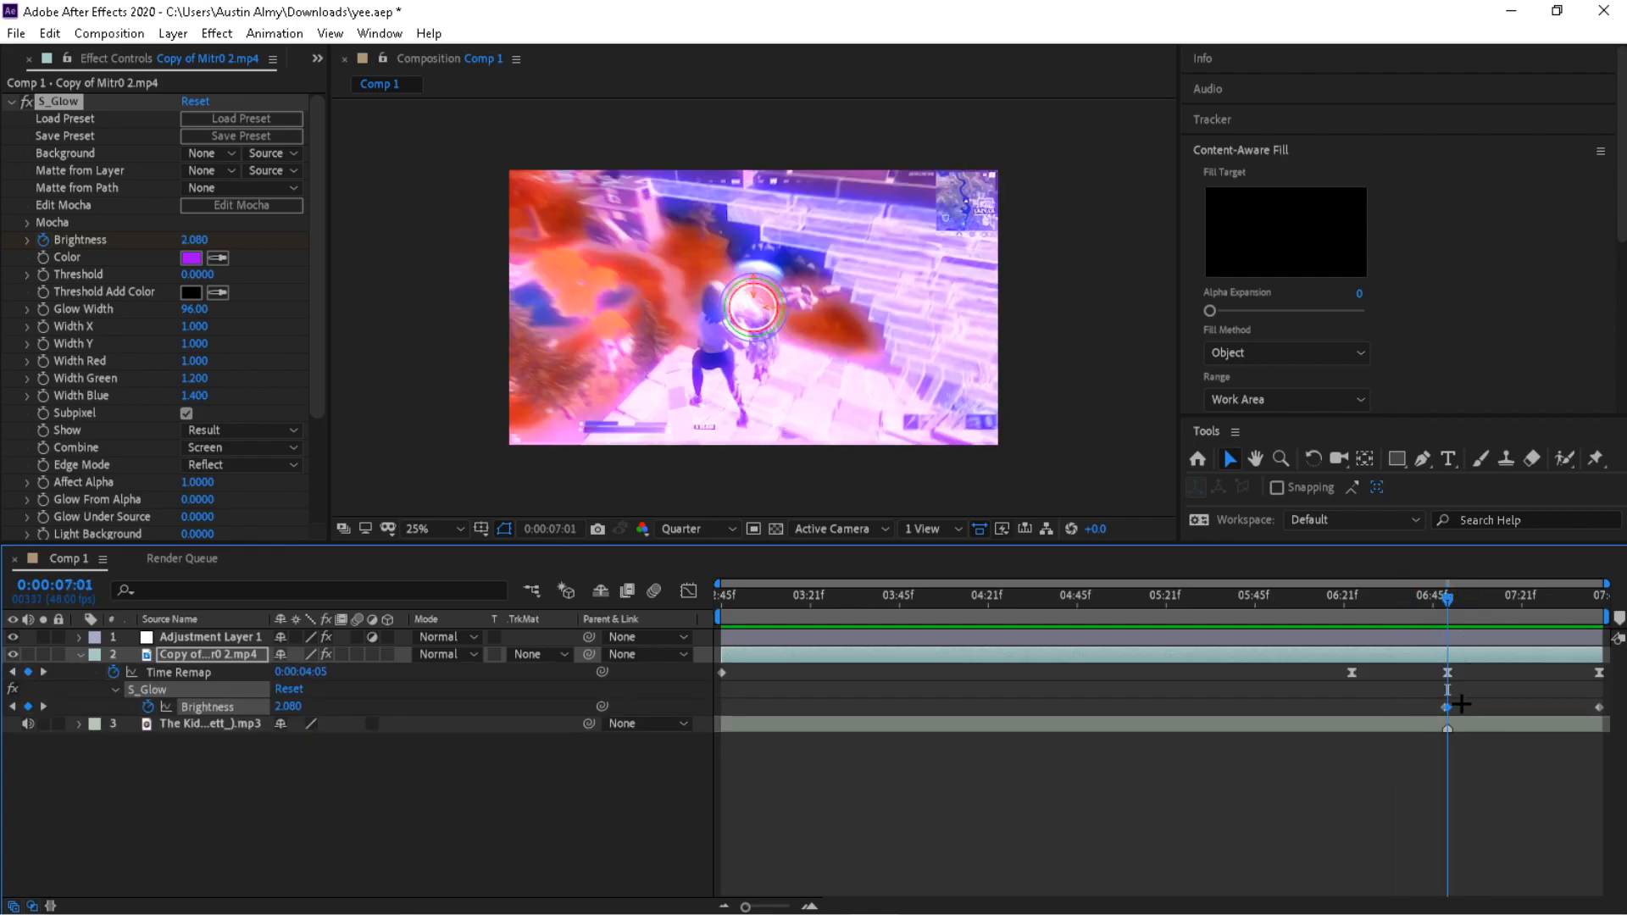
left_click_drag(750, 908, 767, 905)
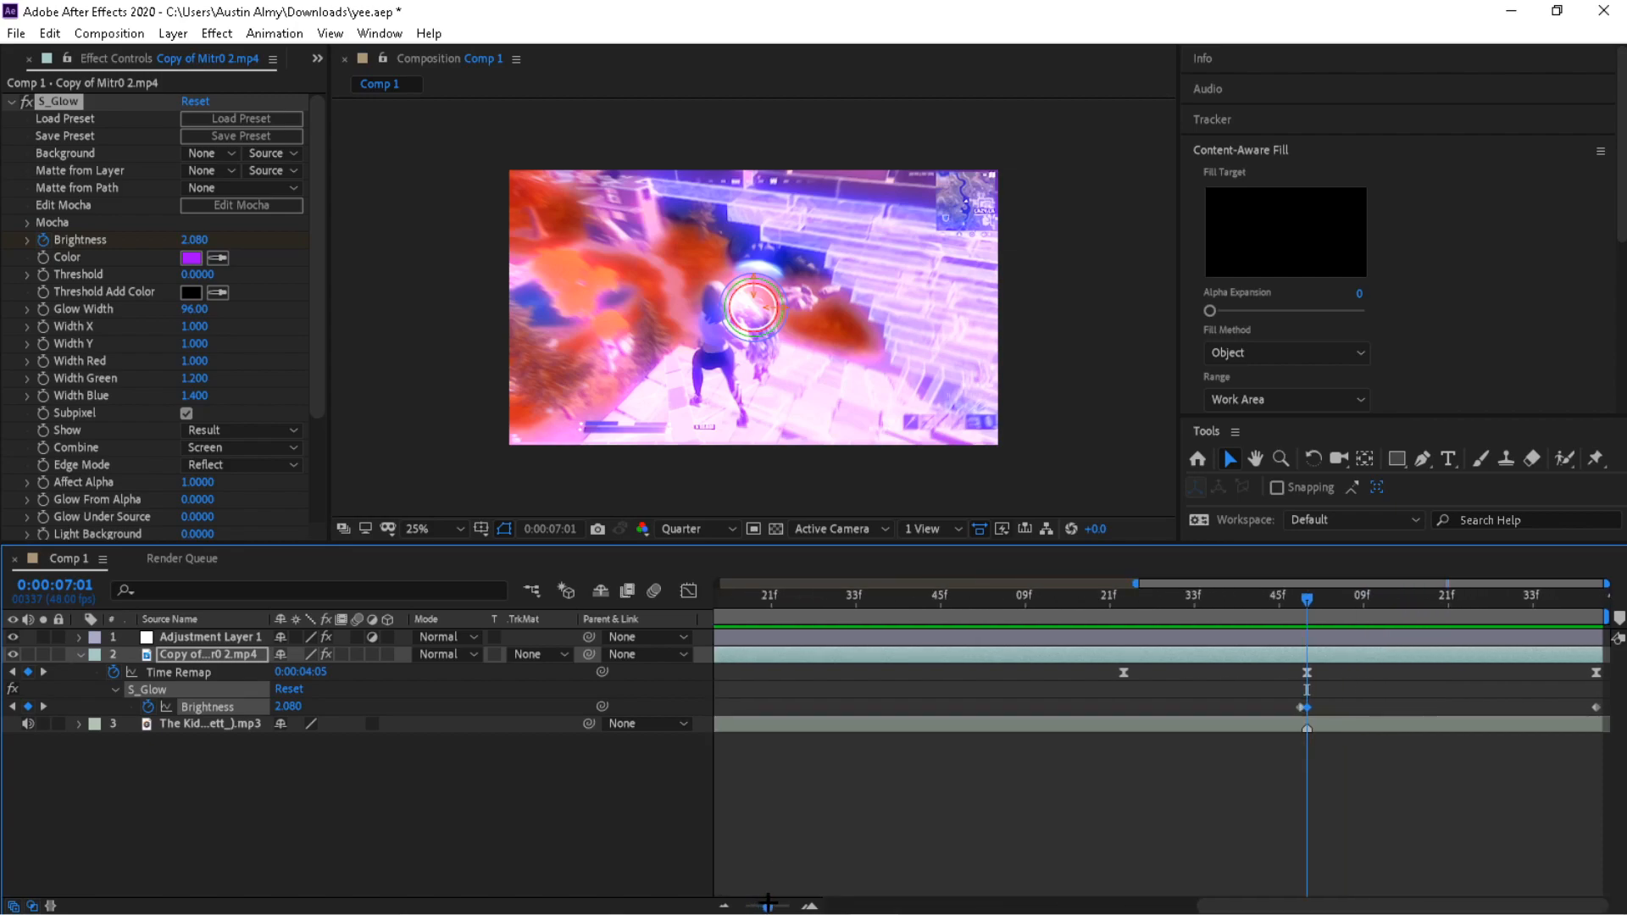
left_click_drag(1260, 697, 1614, 727)
left_click(688, 590)
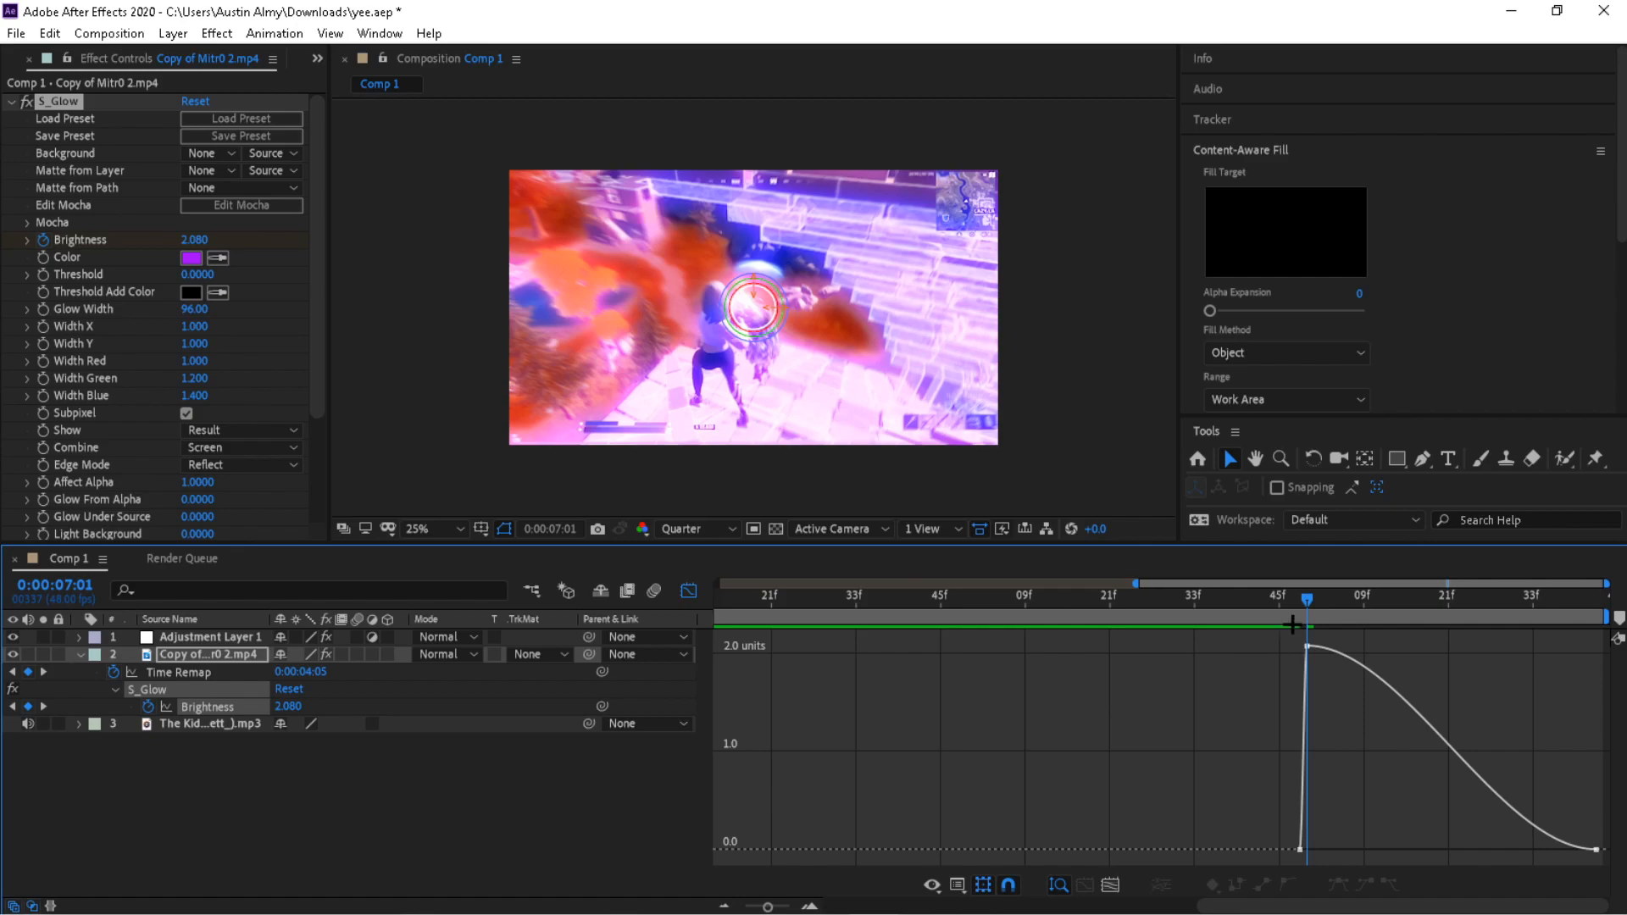
left_click(1310, 649)
left_click_drag(1405, 646, 1219, 737)
left_click(1492, 719)
left_click(1316, 603)
mouse_move(1315, 603)
left_mouse_down()
mouse_move(1212, 604)
mouse_move(1307, 603)
left_mouse_up()
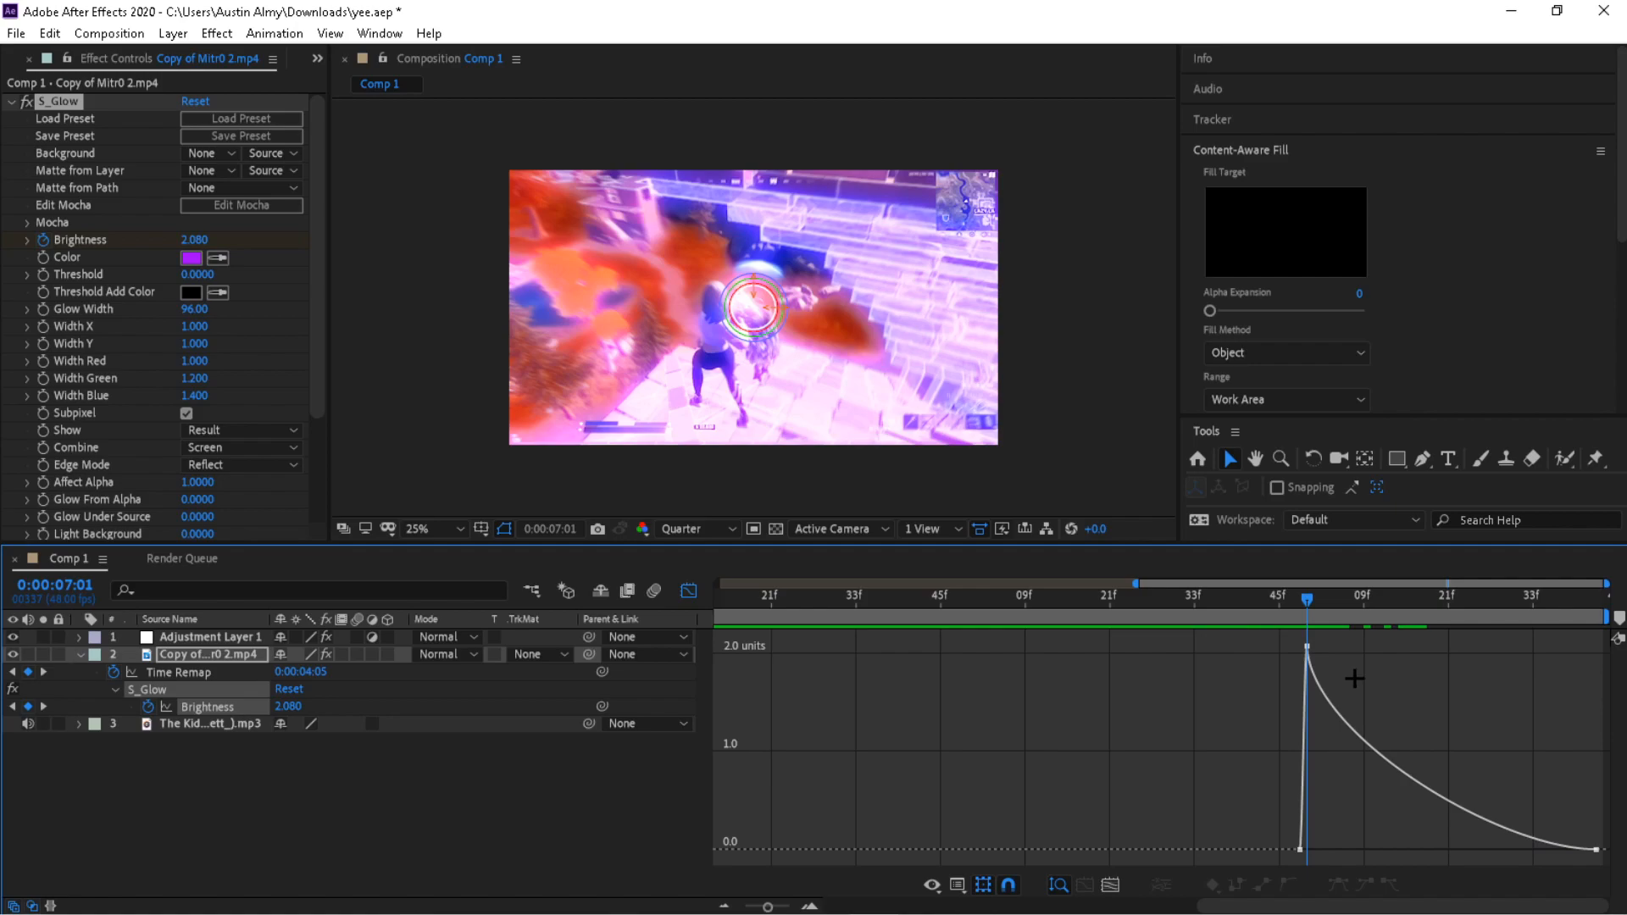
- Reapply Easy Ease to the peak brightness keyframe and bend its outgoing curve downward into a fast fall-off again
left_click(1354, 678)
key("F9")
left_click_drag(1406, 654, 1238, 740)
left_click(1419, 665)
- Close the graph editor and preview the eased glow from before the beat, with the clip's keyframes shown
left_click_drag(1321, 602, 1102, 650)
key("space")
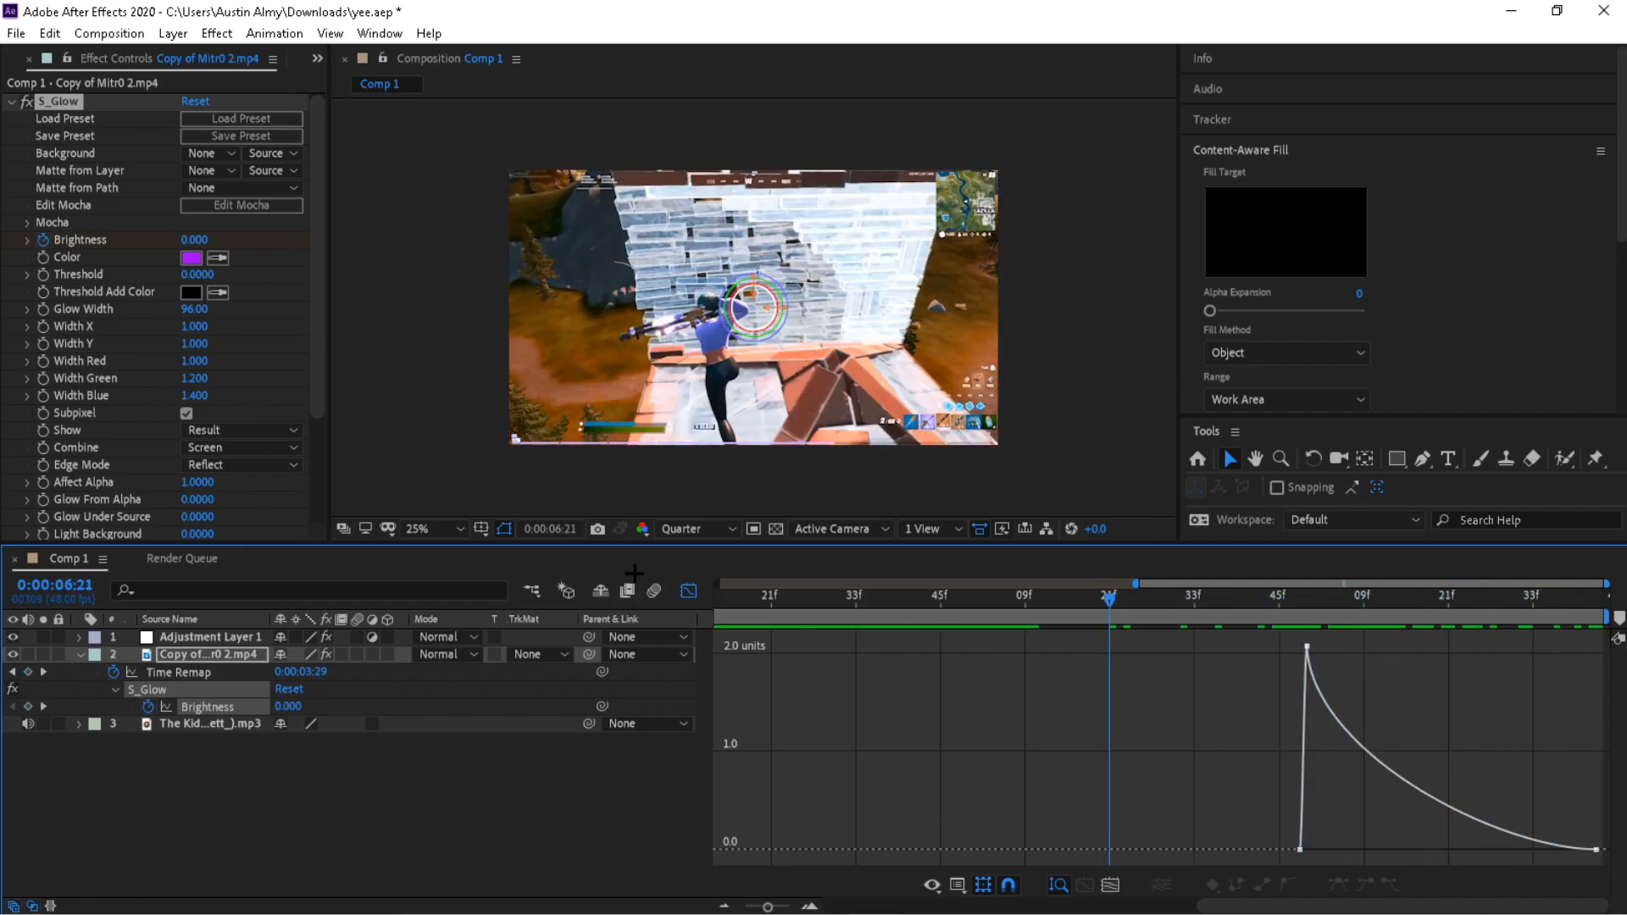
left_click(689, 590)
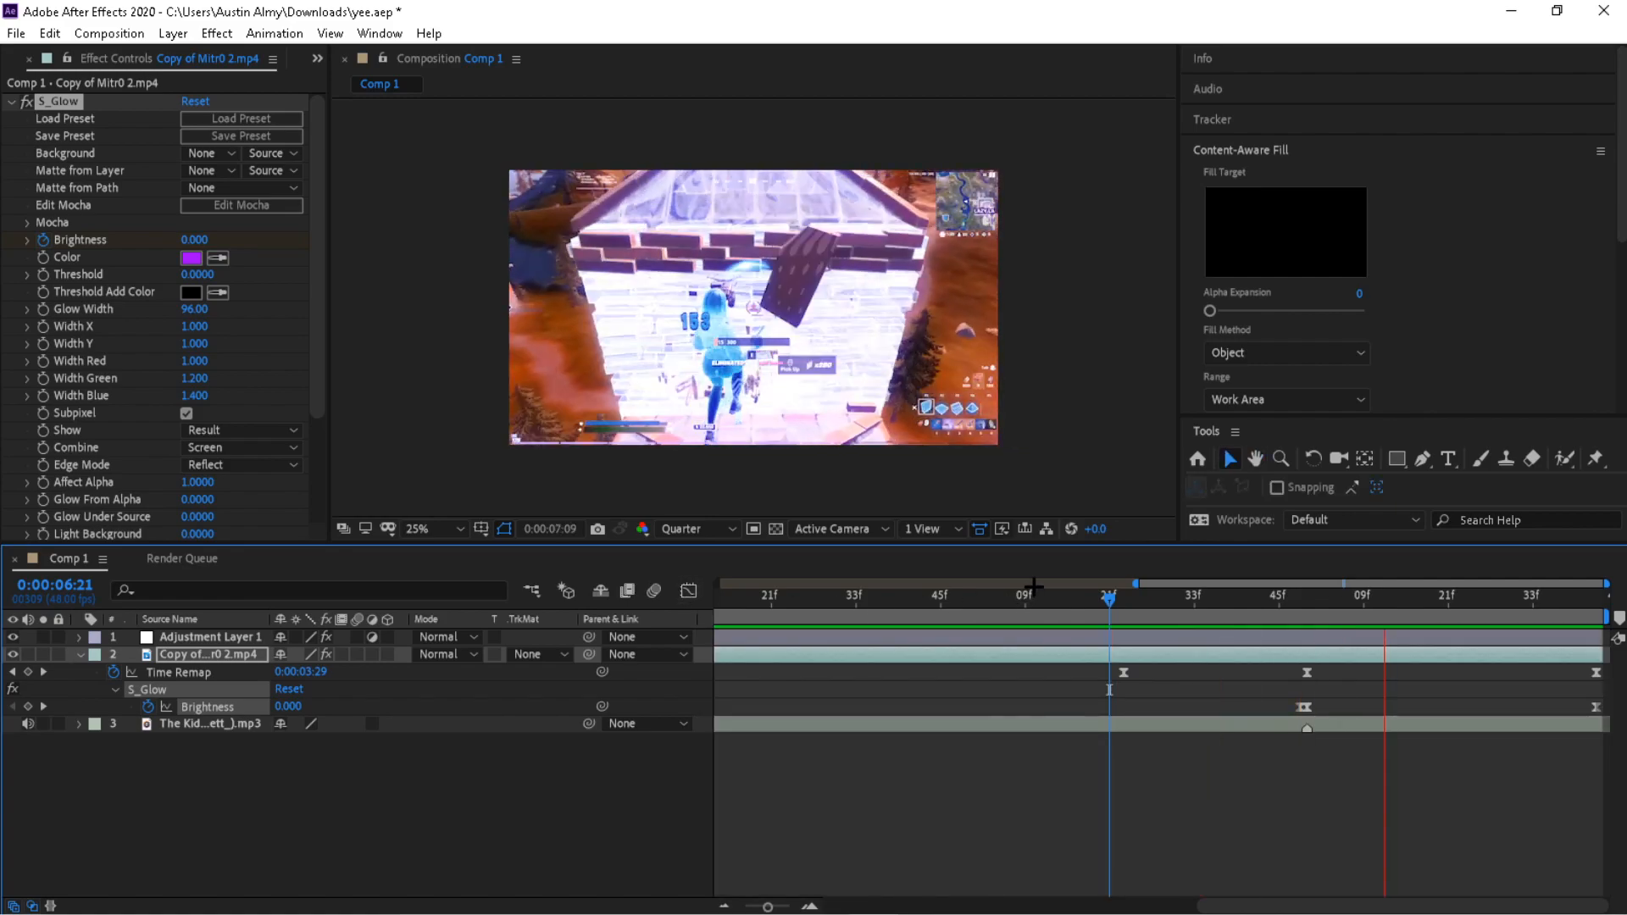
left_click(1222, 601)
key("u")
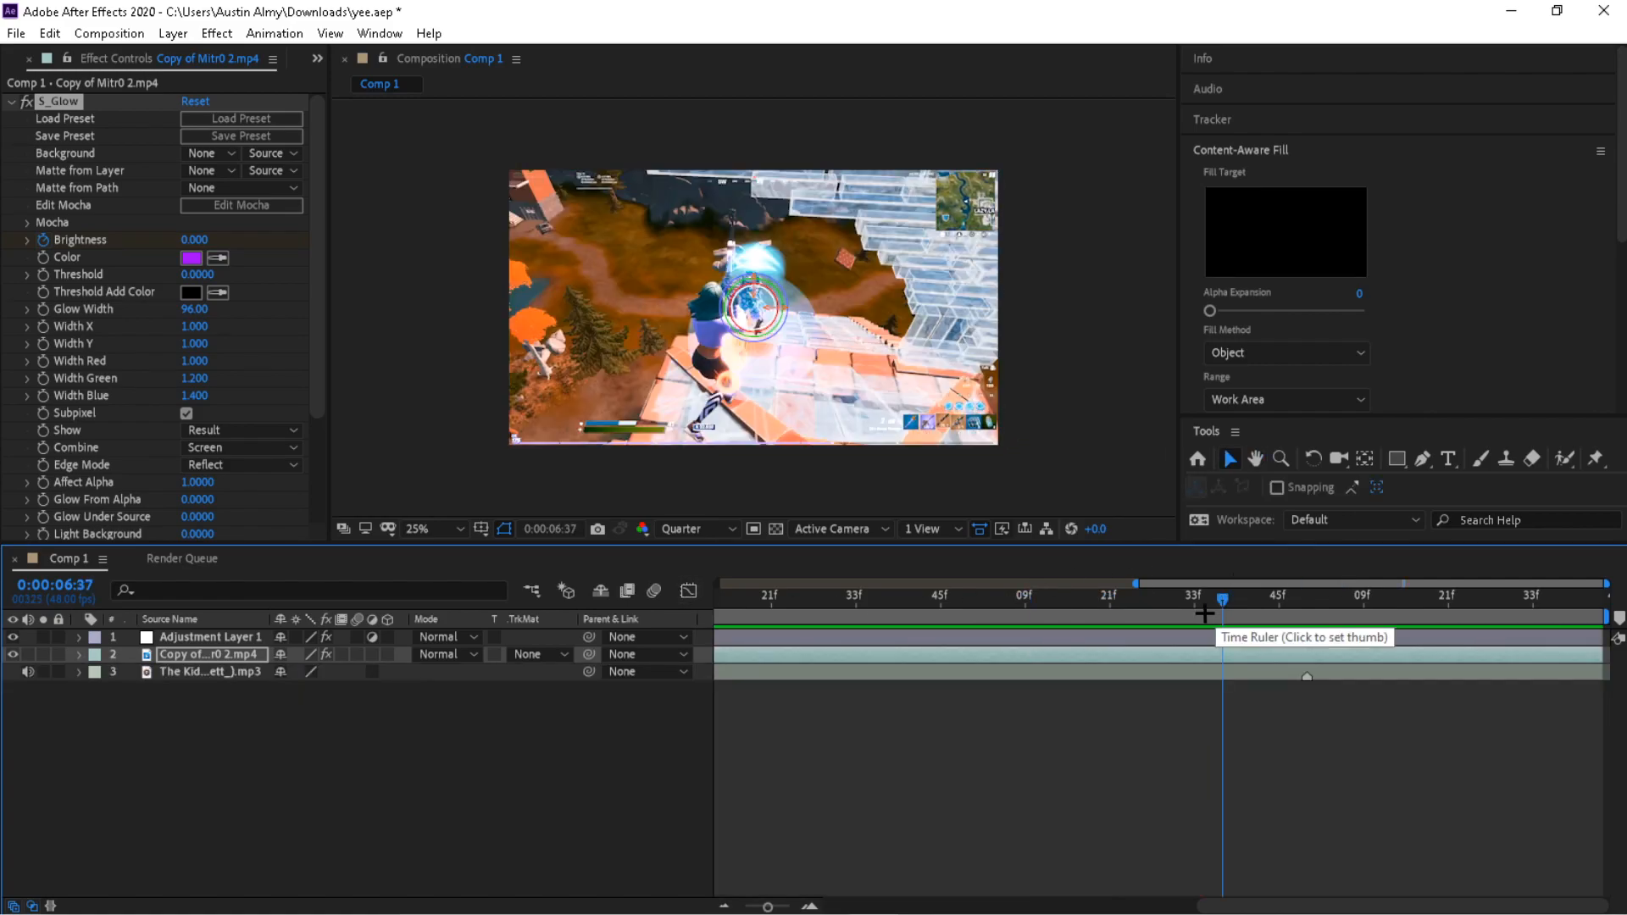
key("u")
left_click_drag(1255, 624, 1016, 624)
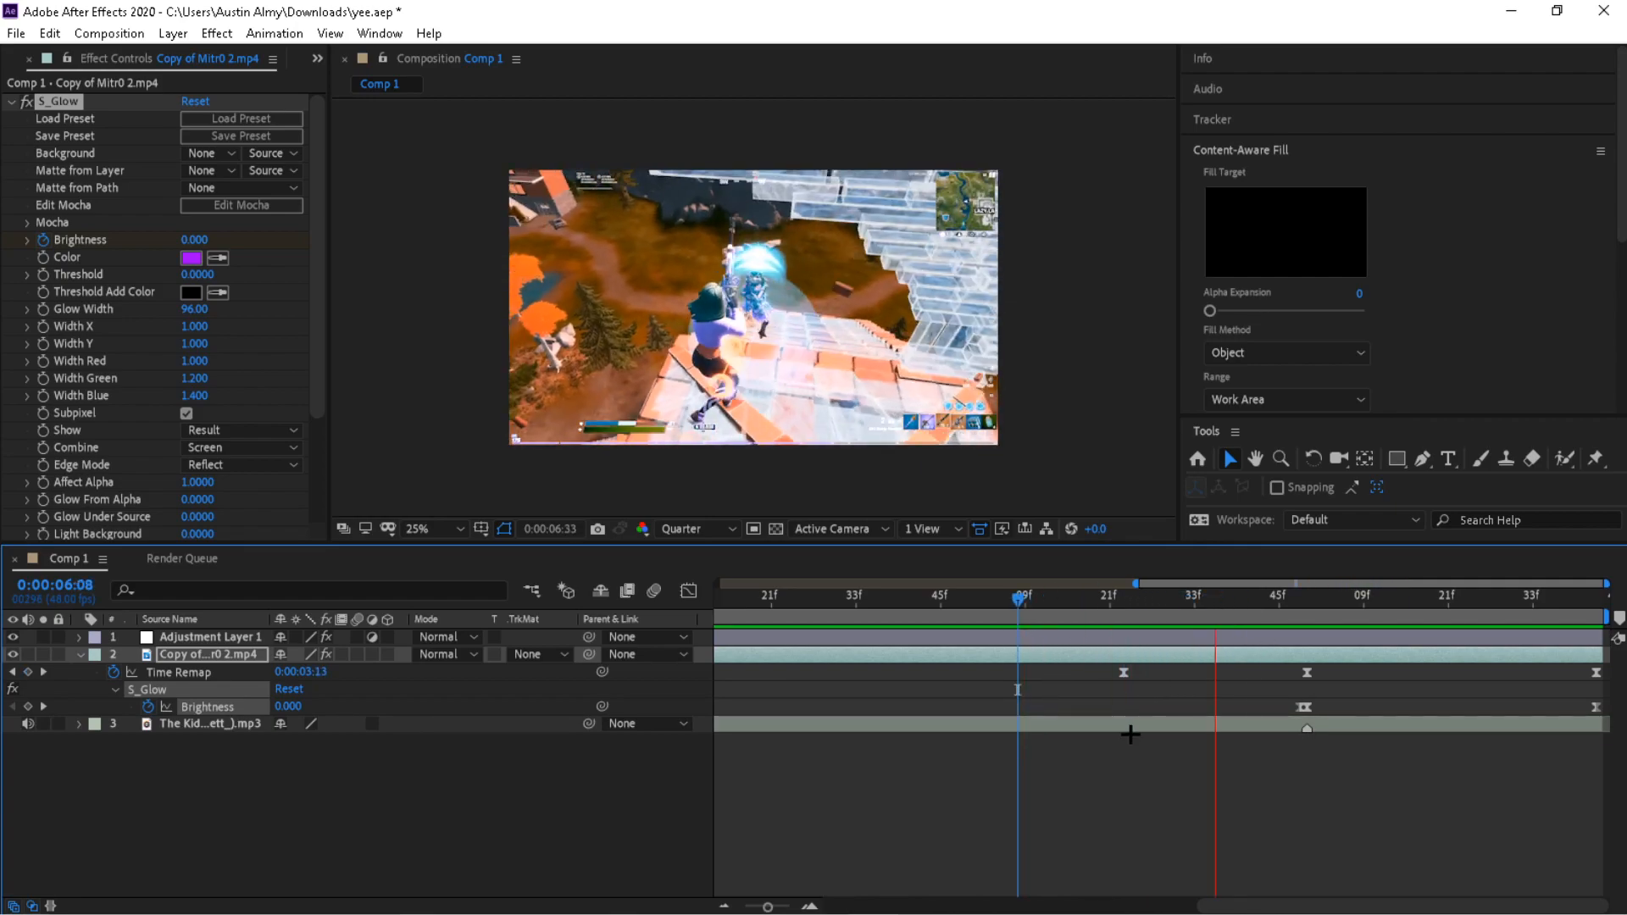
key("space")
left_click_drag(1367, 625, 1322, 631)
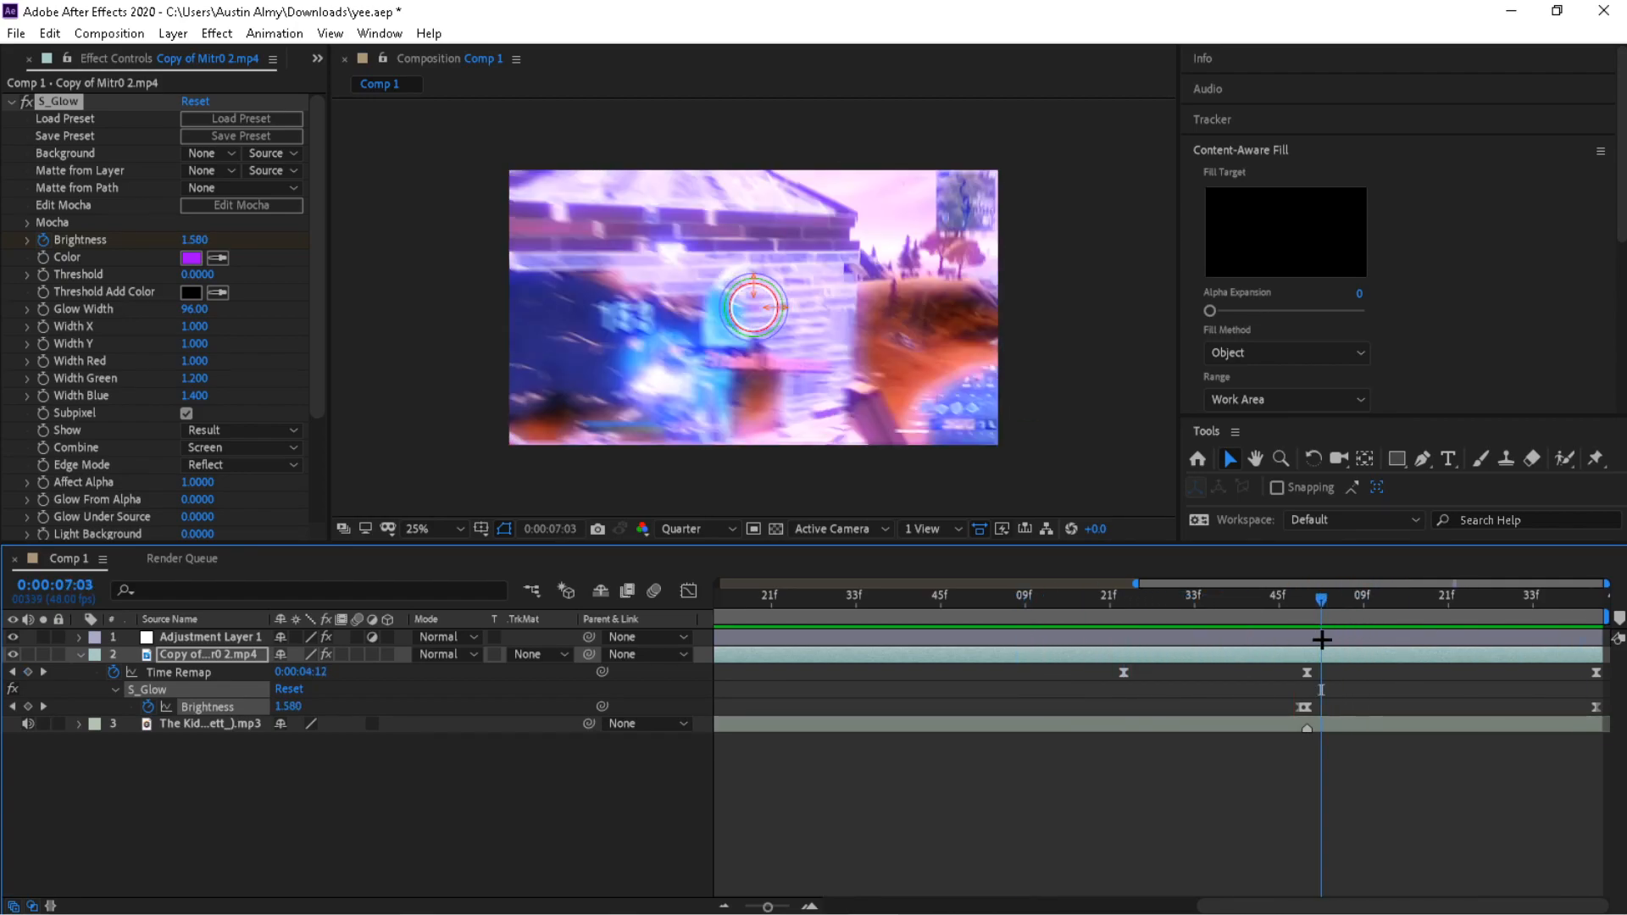
left_click(1239, 708)
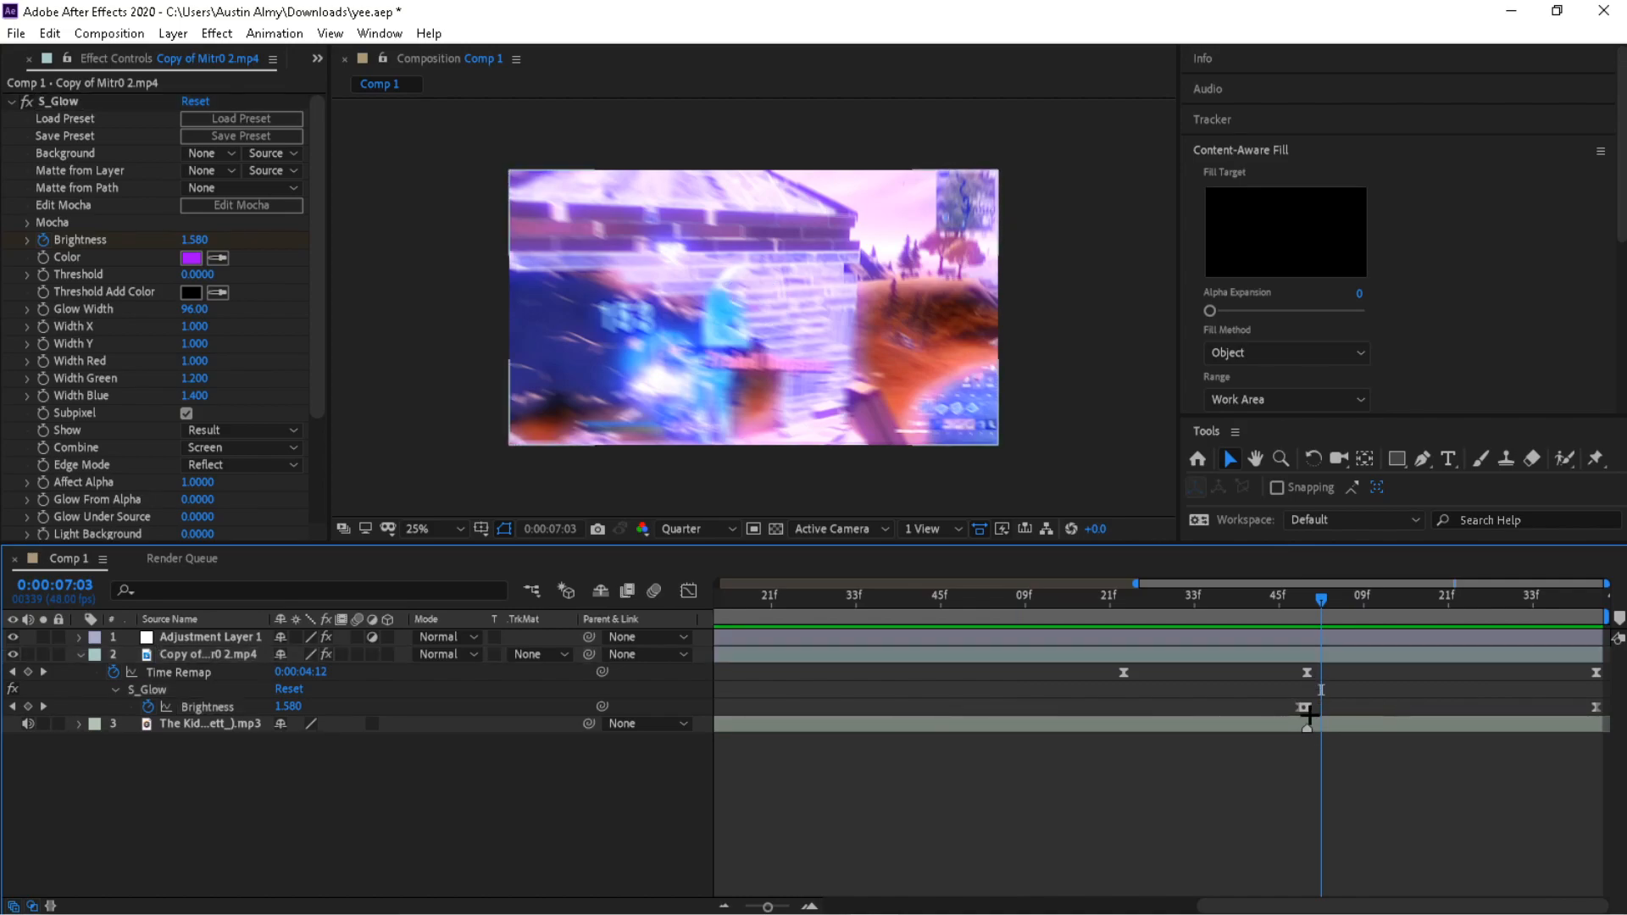
- Display the value graph of the S_Glow brightness keyframes and preview the eased glow across the beat
left_click(1302, 708)
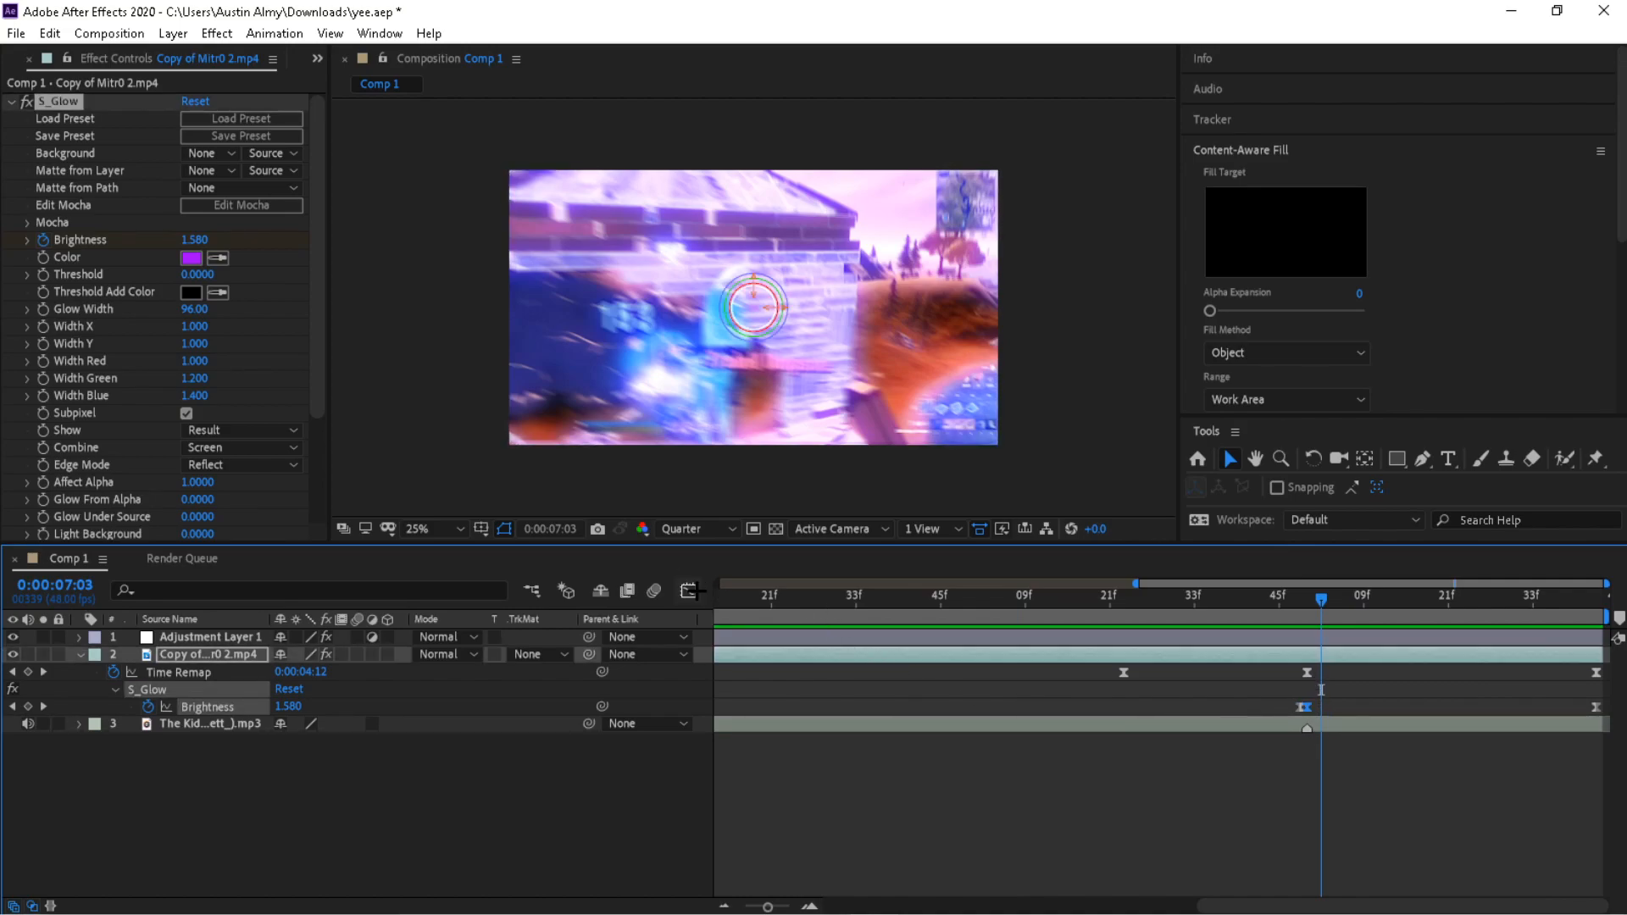
left_click(689, 590)
mouse_move(1325, 603)
left_mouse_down()
mouse_move(1302, 608)
mouse_move(1333, 612)
left_mouse_up()
key("space")
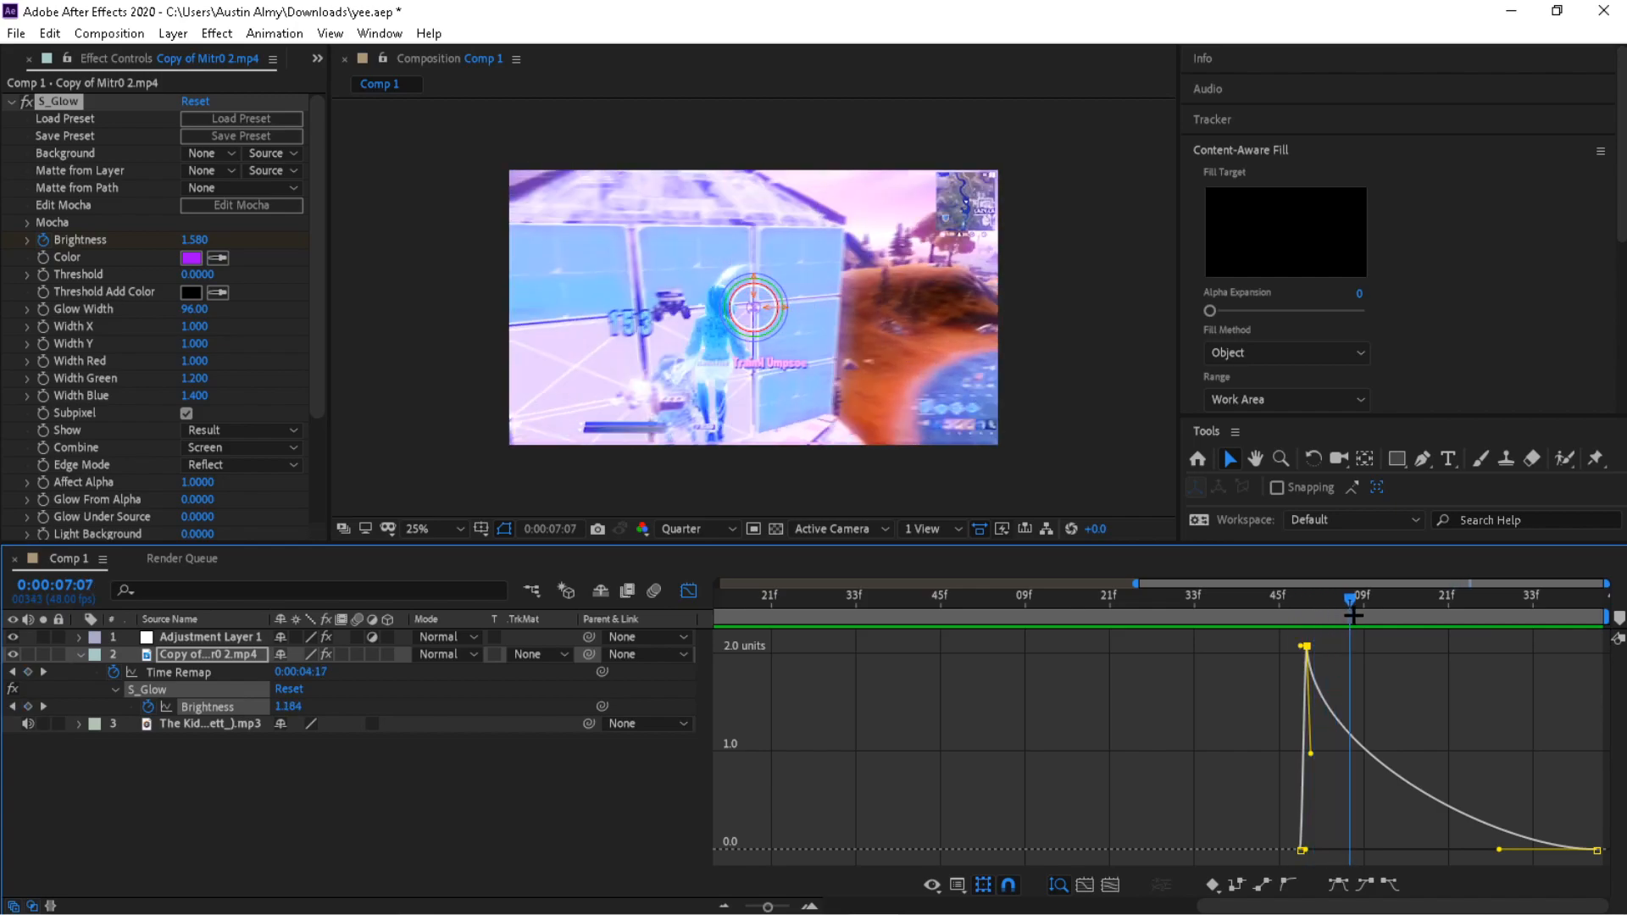
key("space")
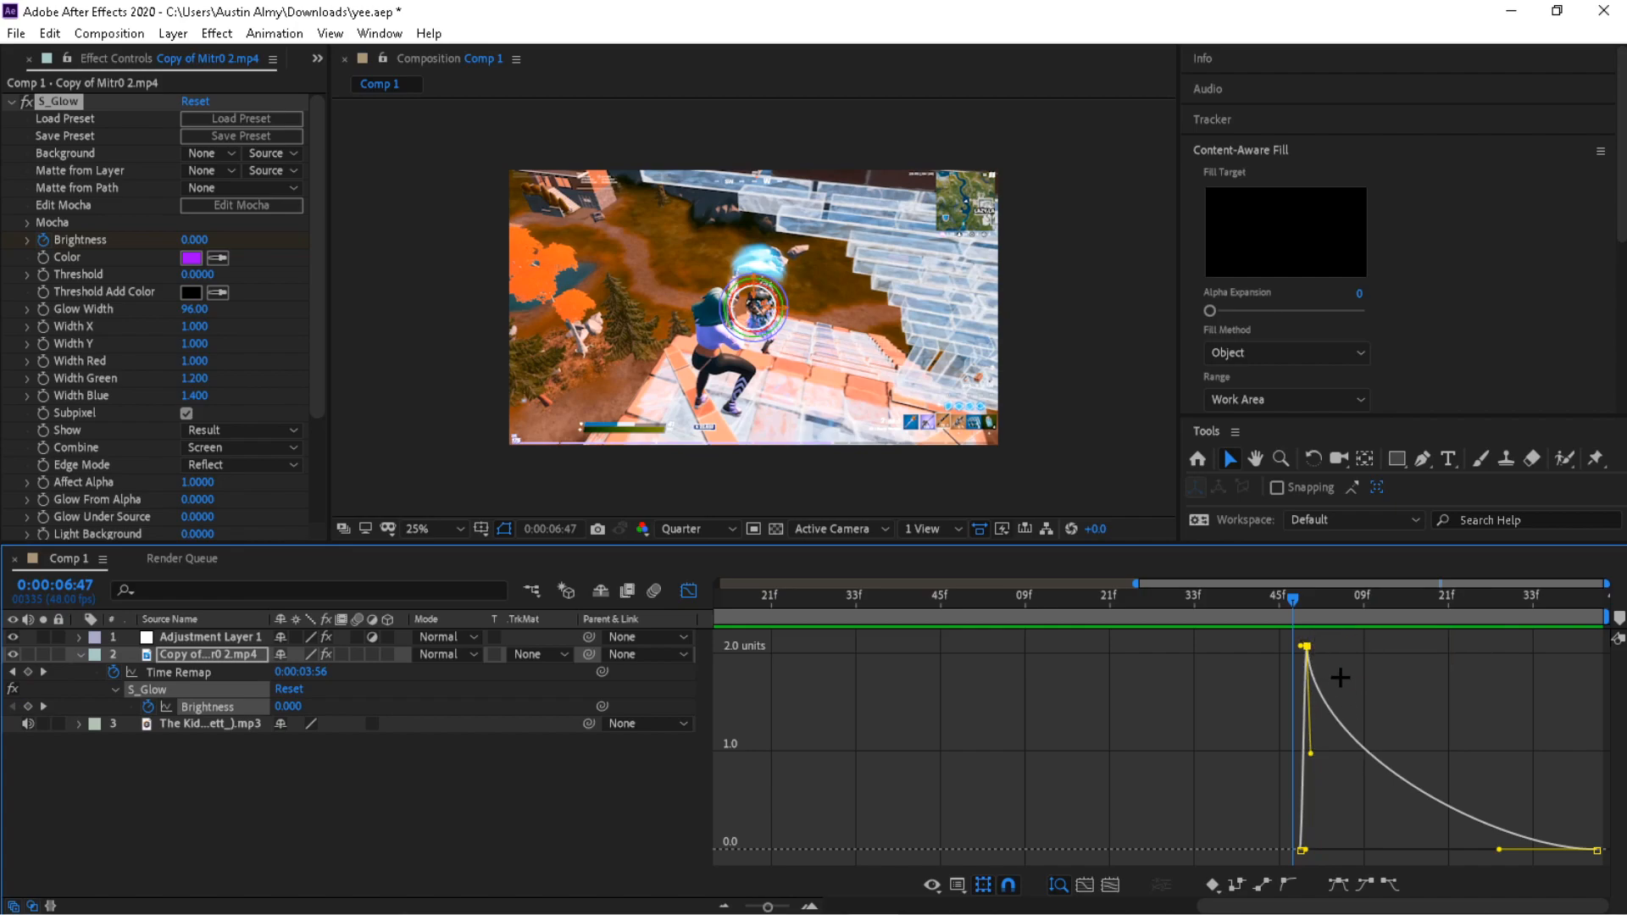
- Return the S_Glow brightness keyframes to linear interpolation and preview the glow without easing
left_click(1304, 607)
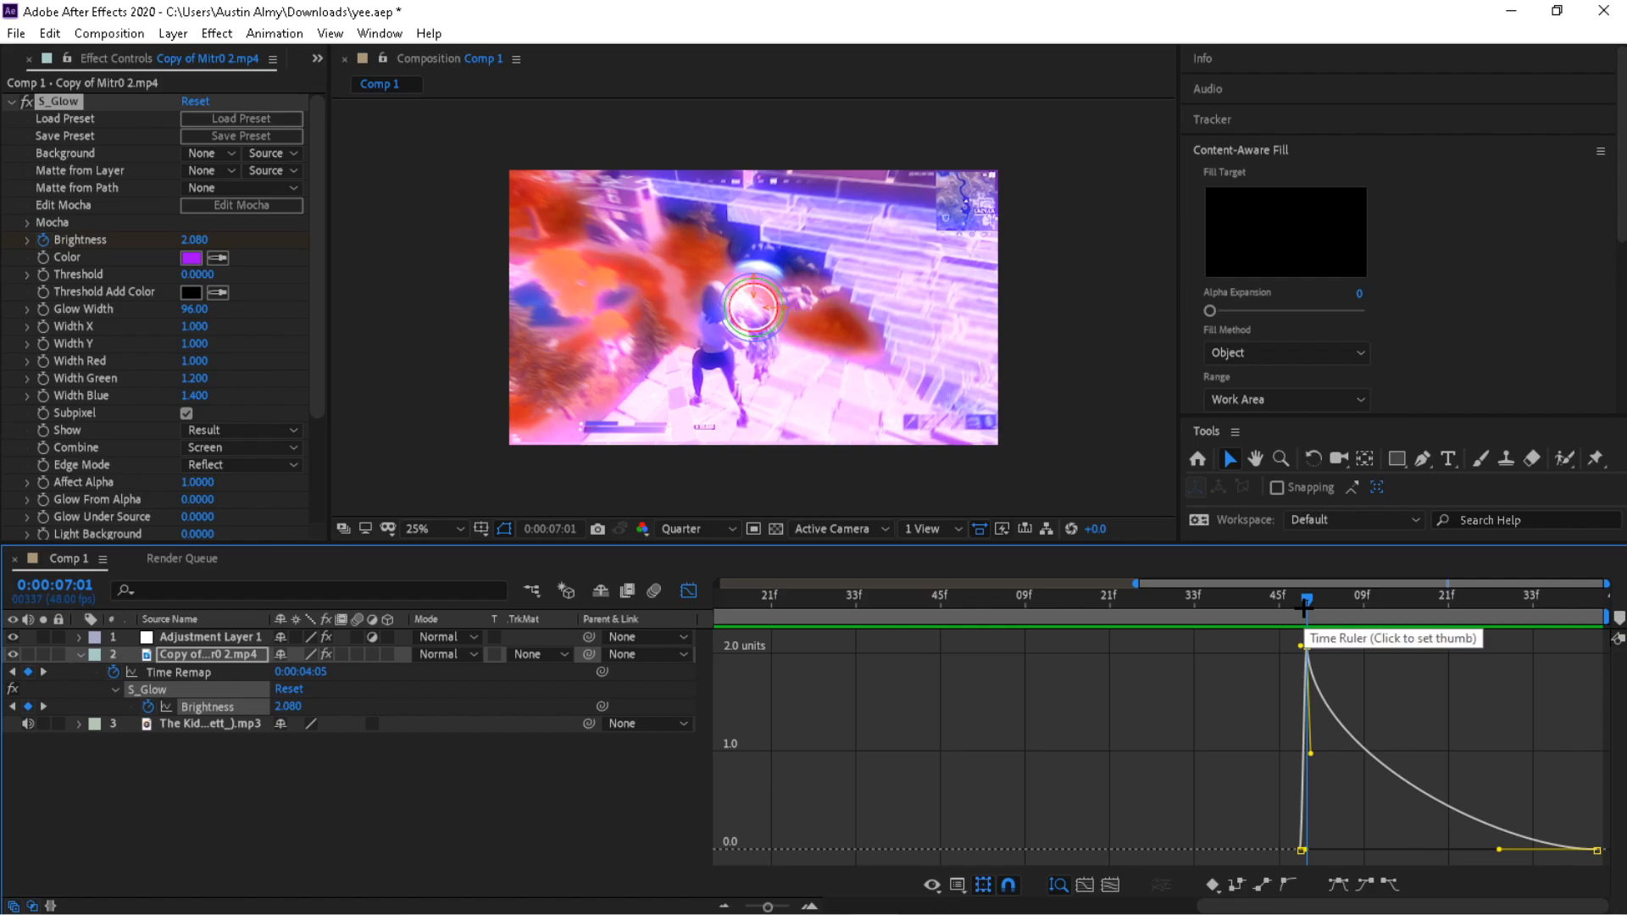
key("F9")
left_click(1352, 617)
left_click_drag(1355, 620, 1252, 612)
key("ctrl+z")
left_click(1340, 635)
key("space")
key("space")
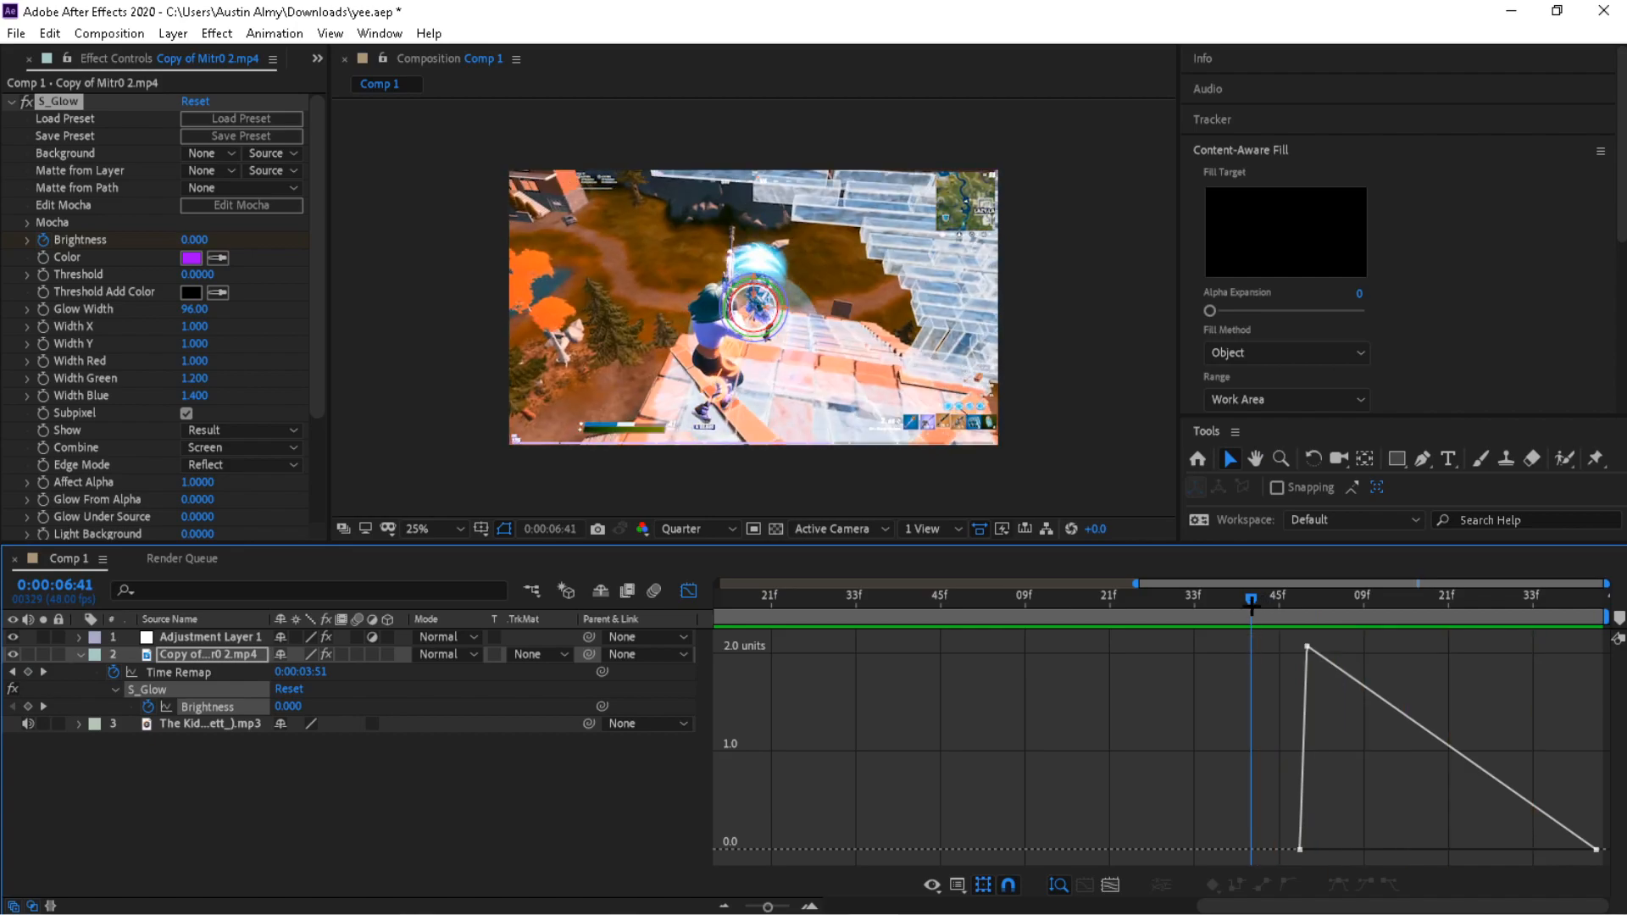
- Apply Easy Ease to all the S_Glow brightness keyframes and display their value graph with the current time at 0:00:07:01
left_click(689, 591)
left_click_drag(1610, 691, 1268, 734)
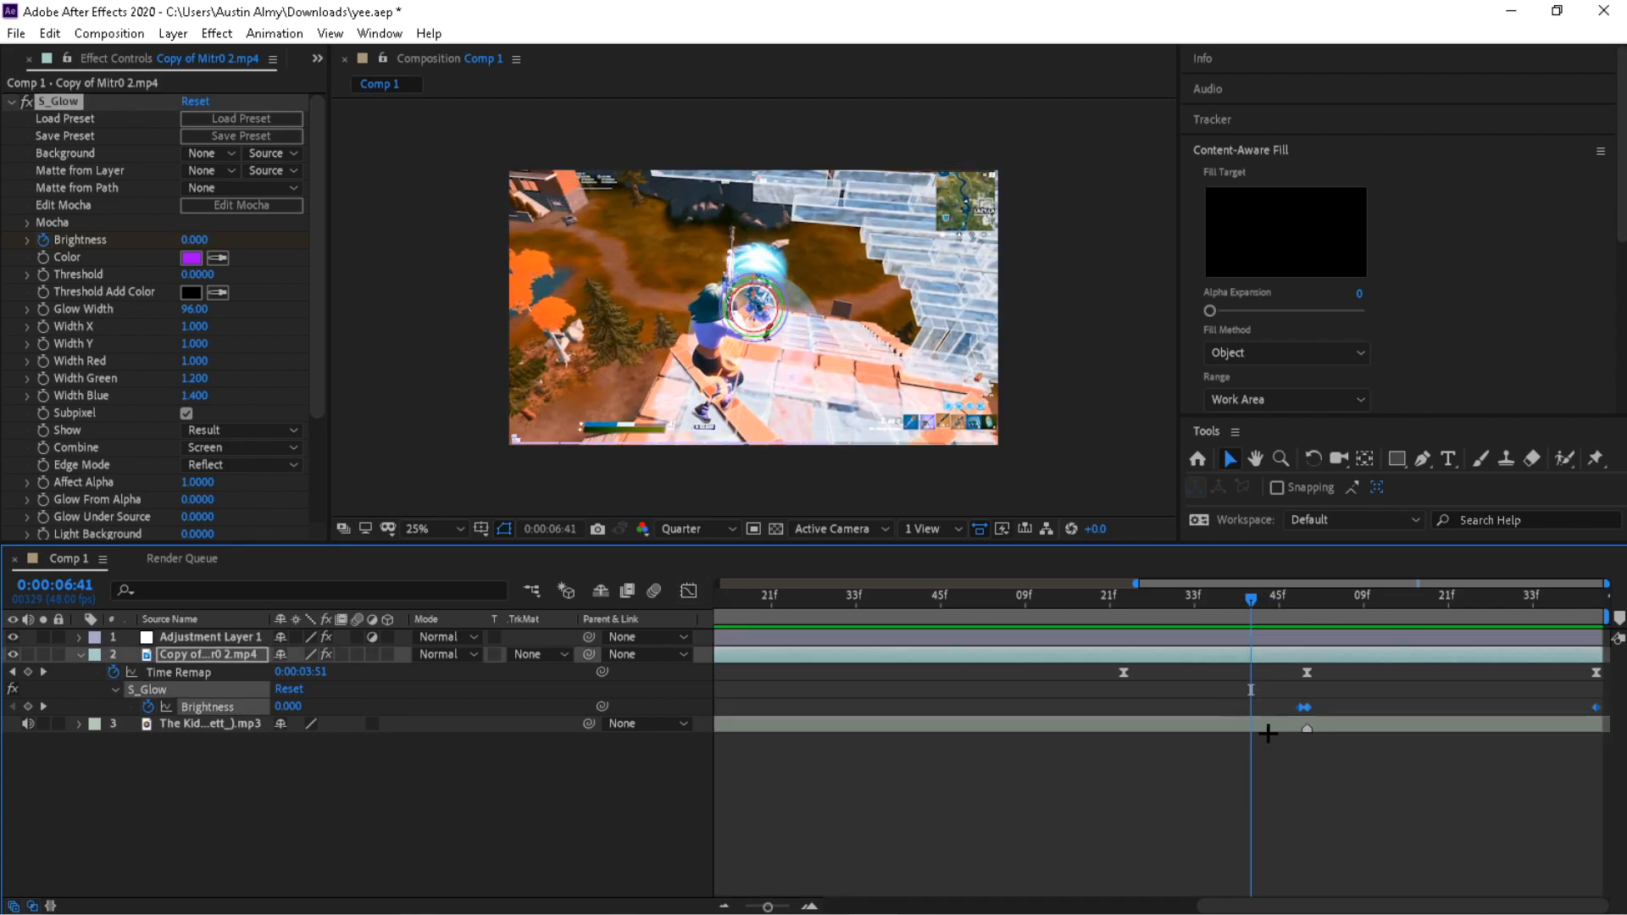
left_click(689, 591)
left_click(1309, 626)
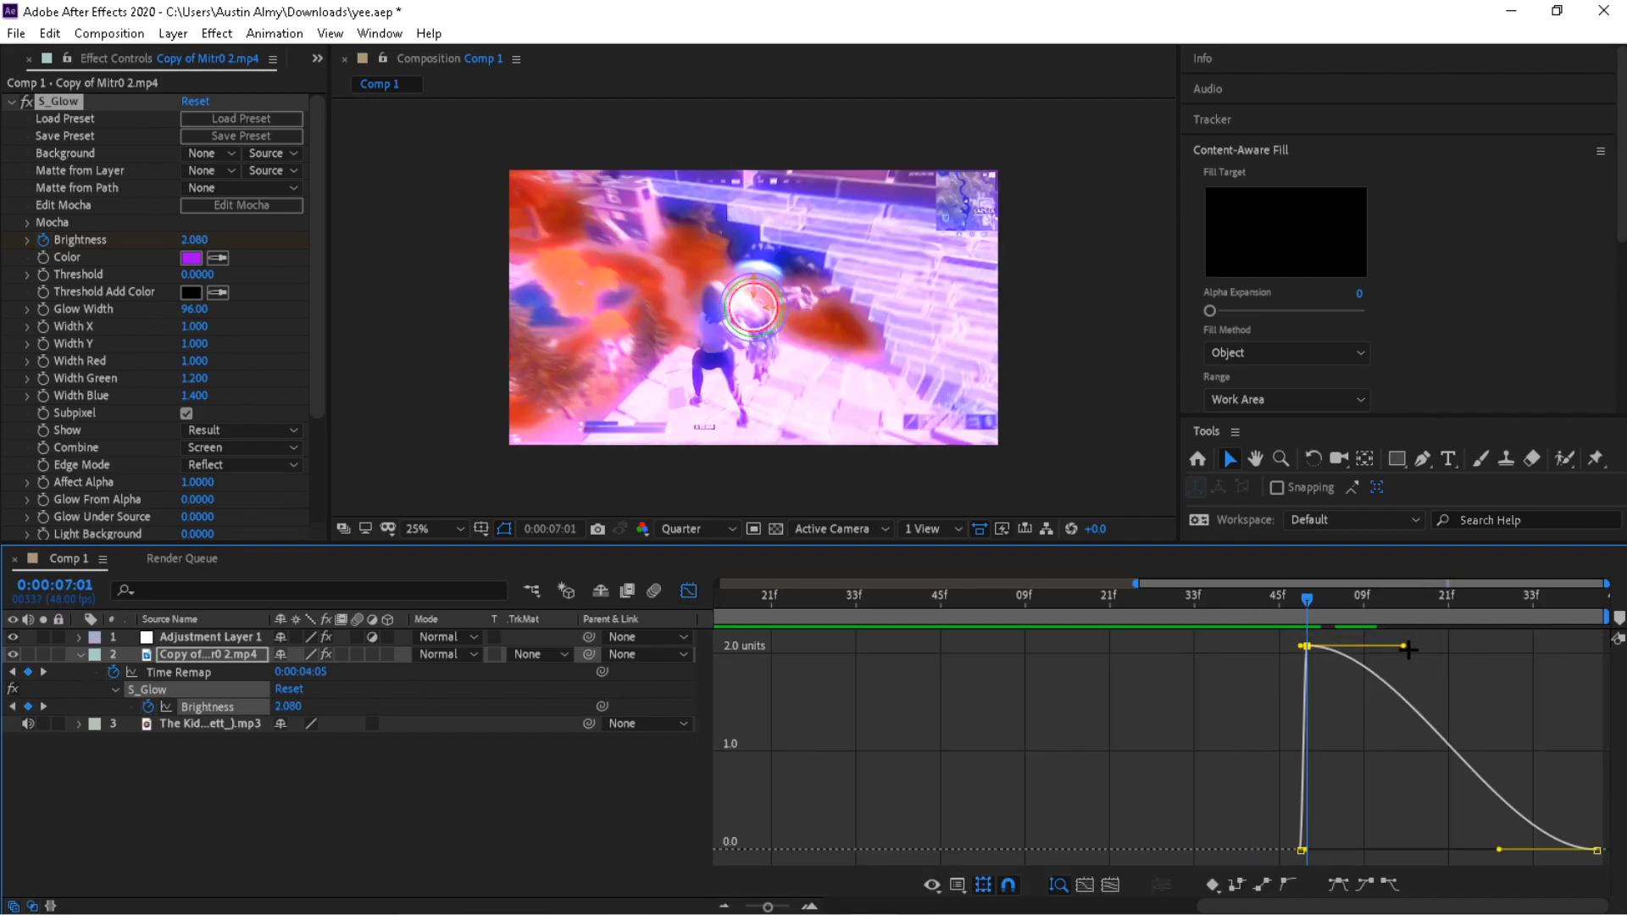
- Try a steep brightness fall-off after the peak keyframe, undo it and preview the plain Easy Ease curve for comparison
left_click_drag(1402, 647, 1312, 771)
key("space")
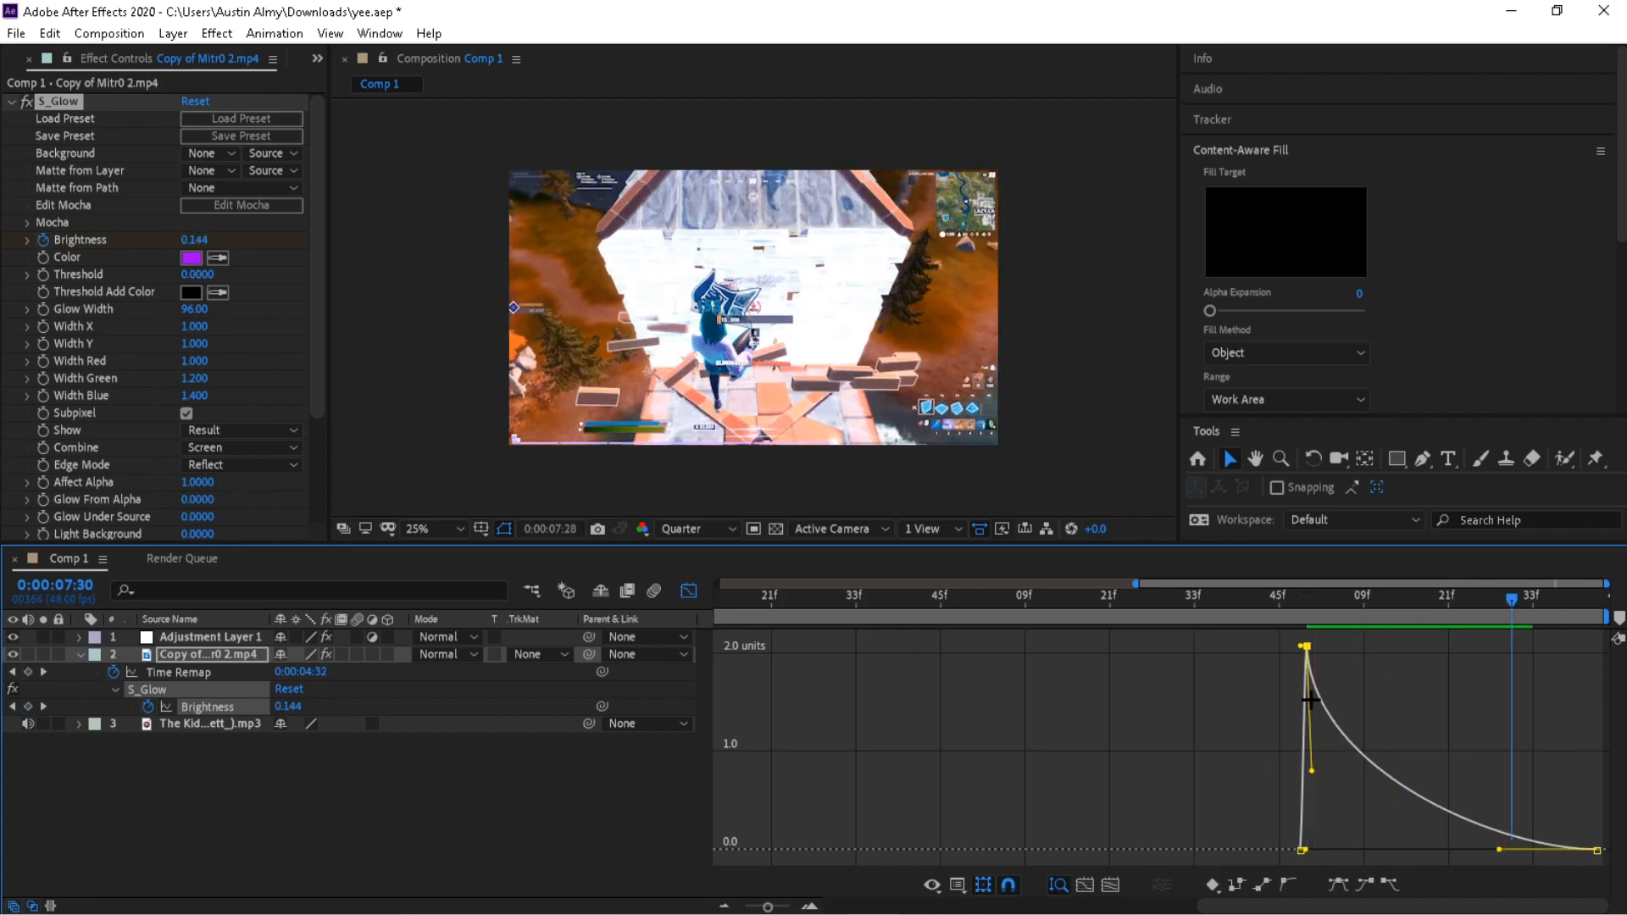
key("ctrl+z")
key("space")
key("space")
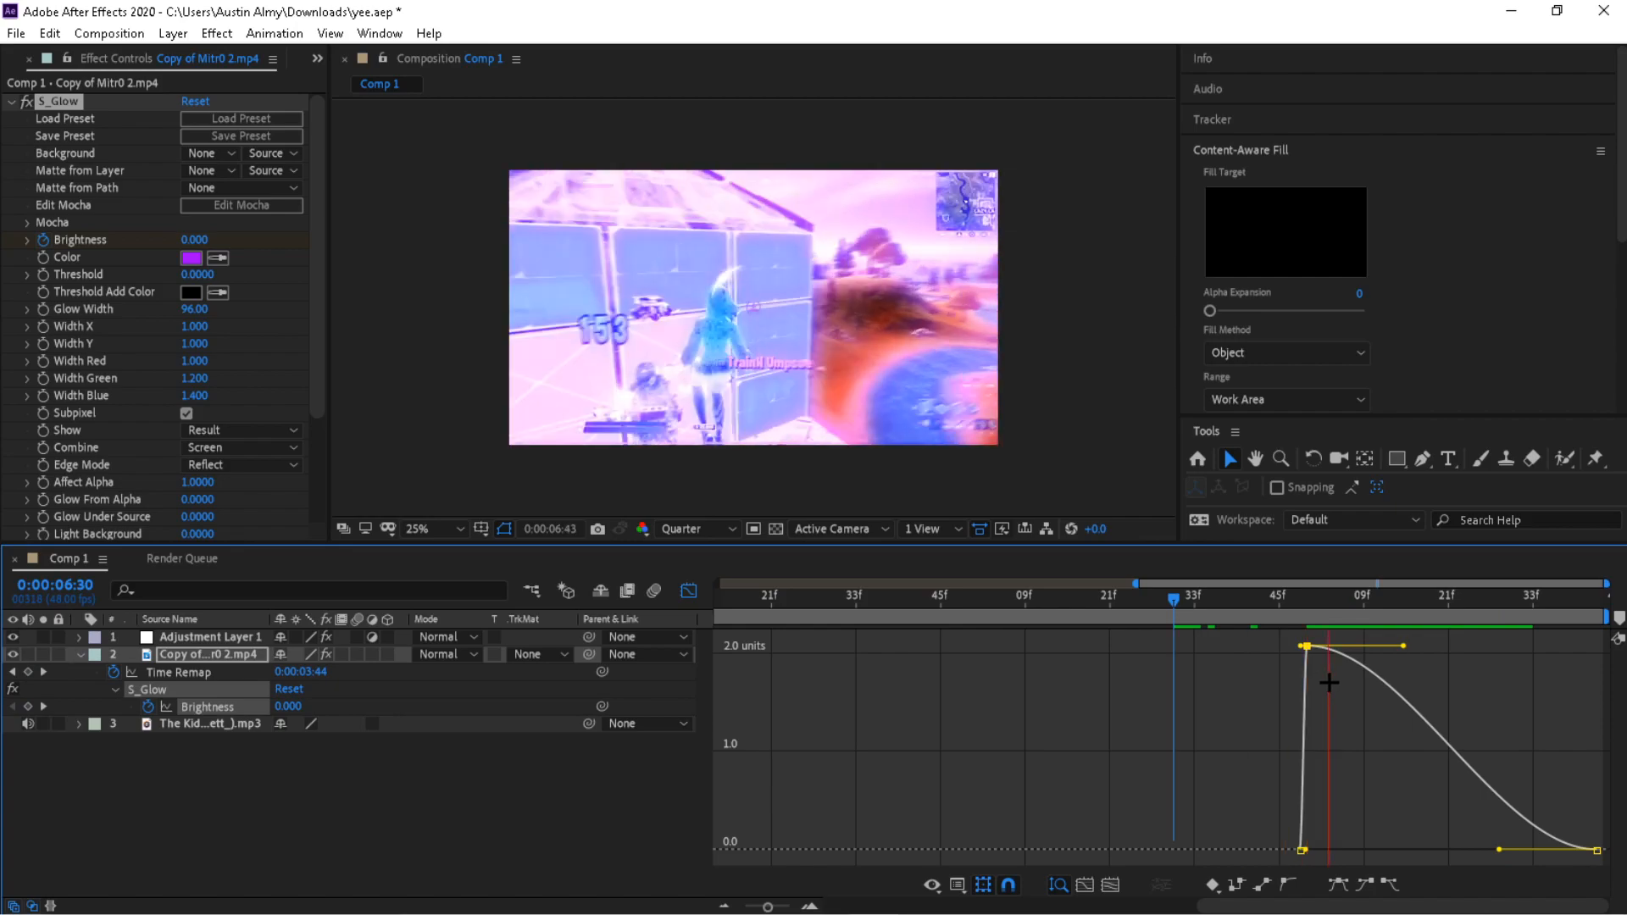
left_click(1275, 622)
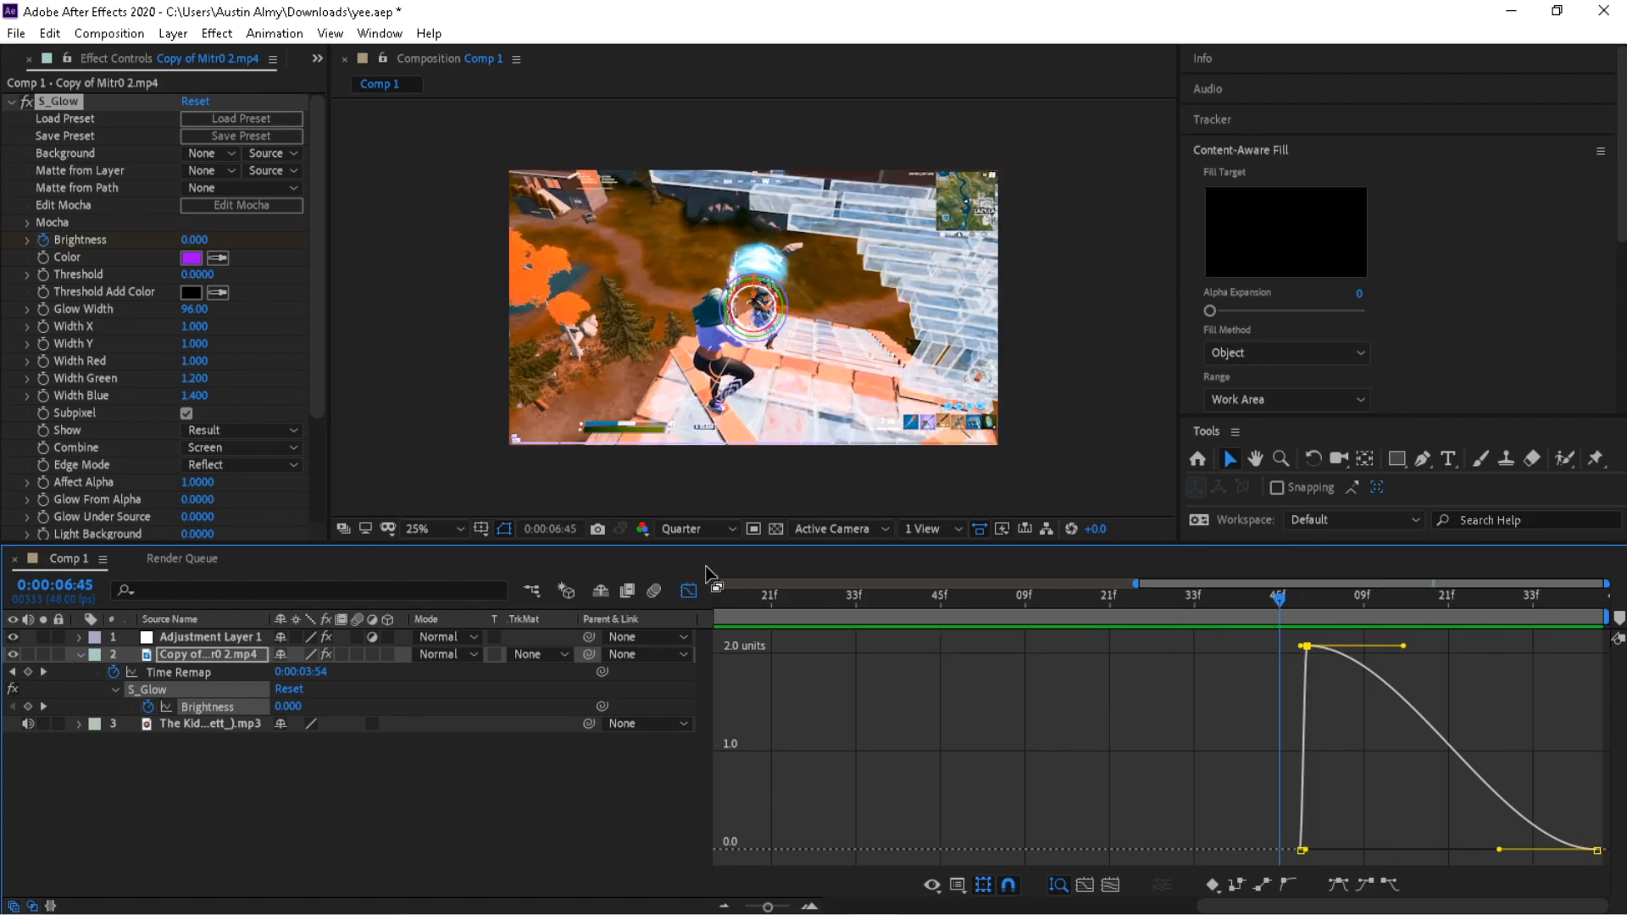
- Hide the brightness graph, the clip's keyframe rows and the S_Glow settings, and set the current time to 0:00:07:01
left_click(688, 591)
left_click(79, 654)
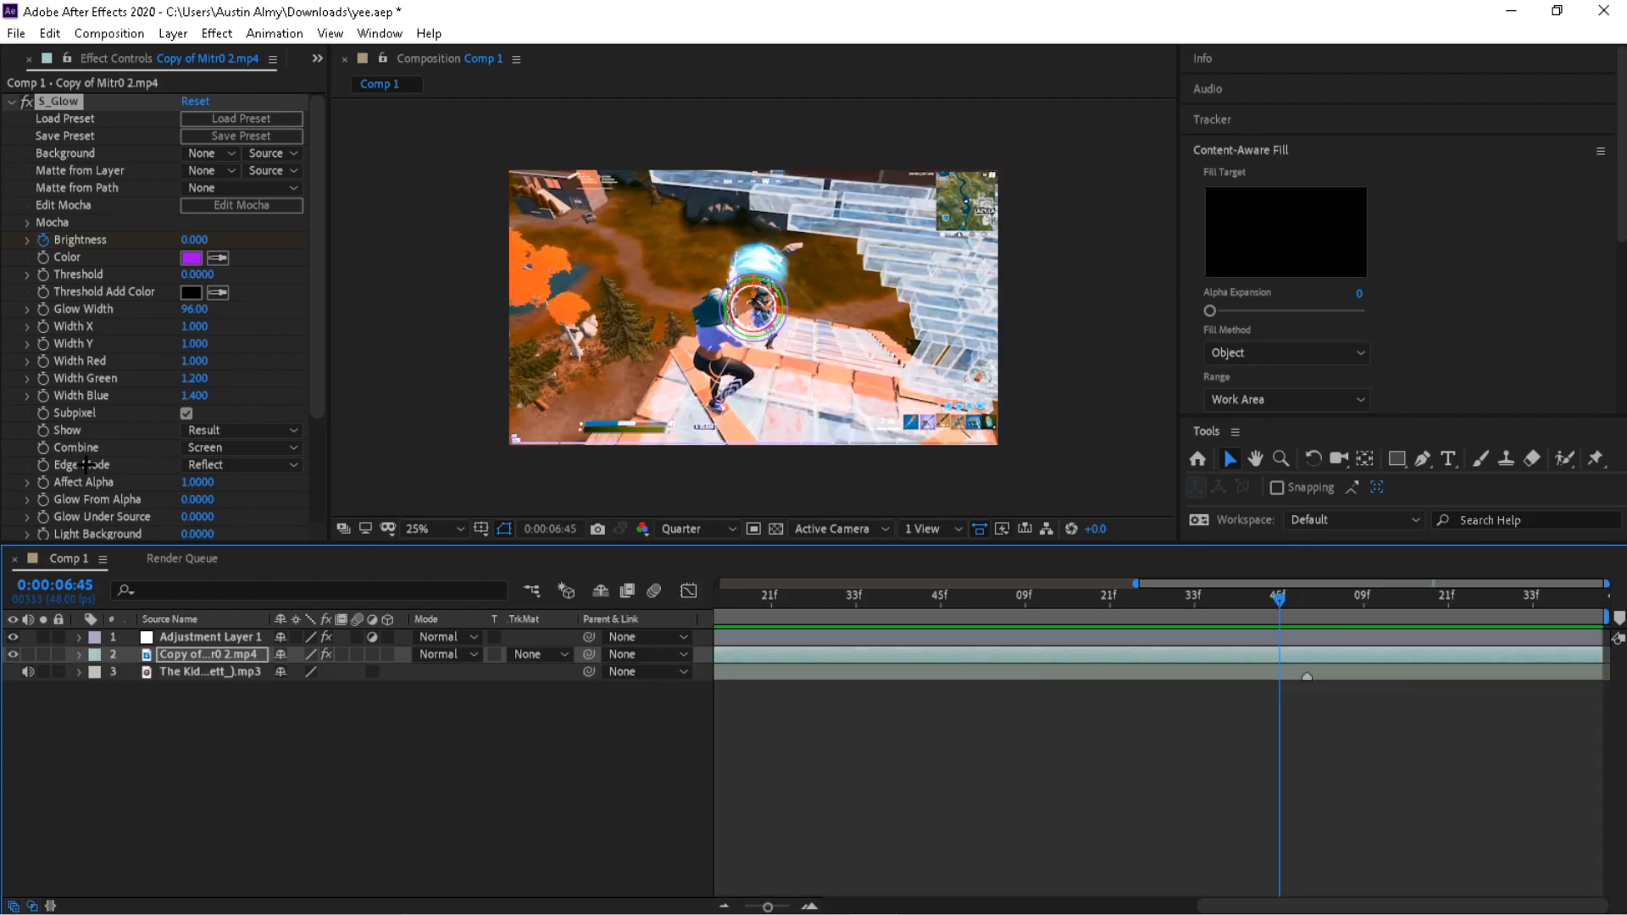
left_click(12, 101)
left_click_drag(1278, 599, 1306, 598)
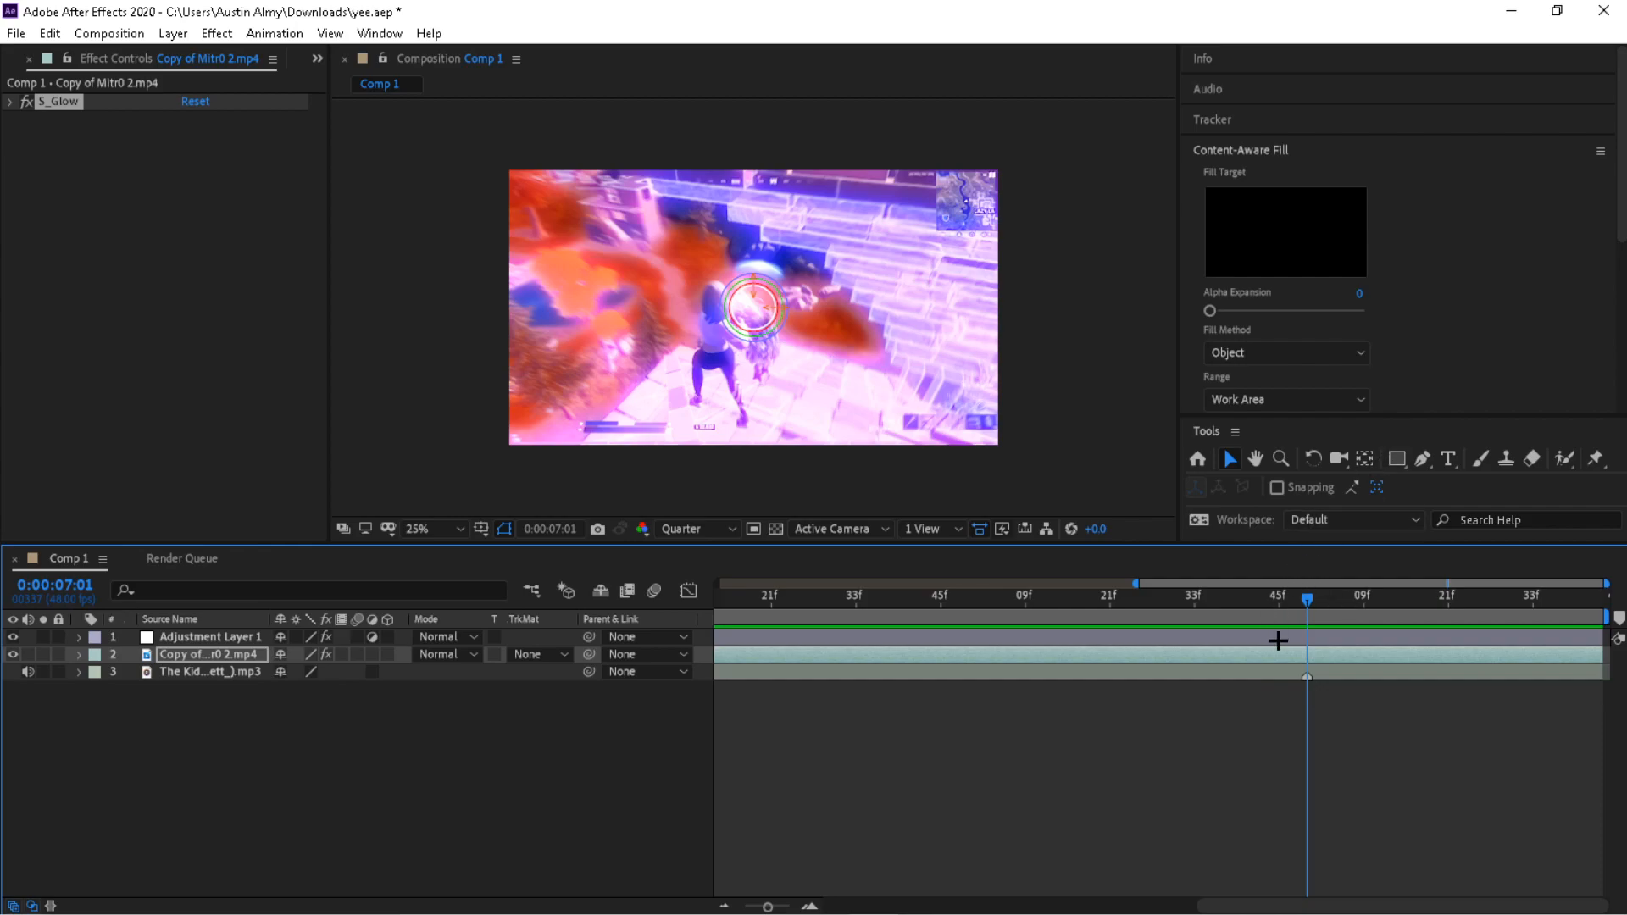
key("Page_Up")
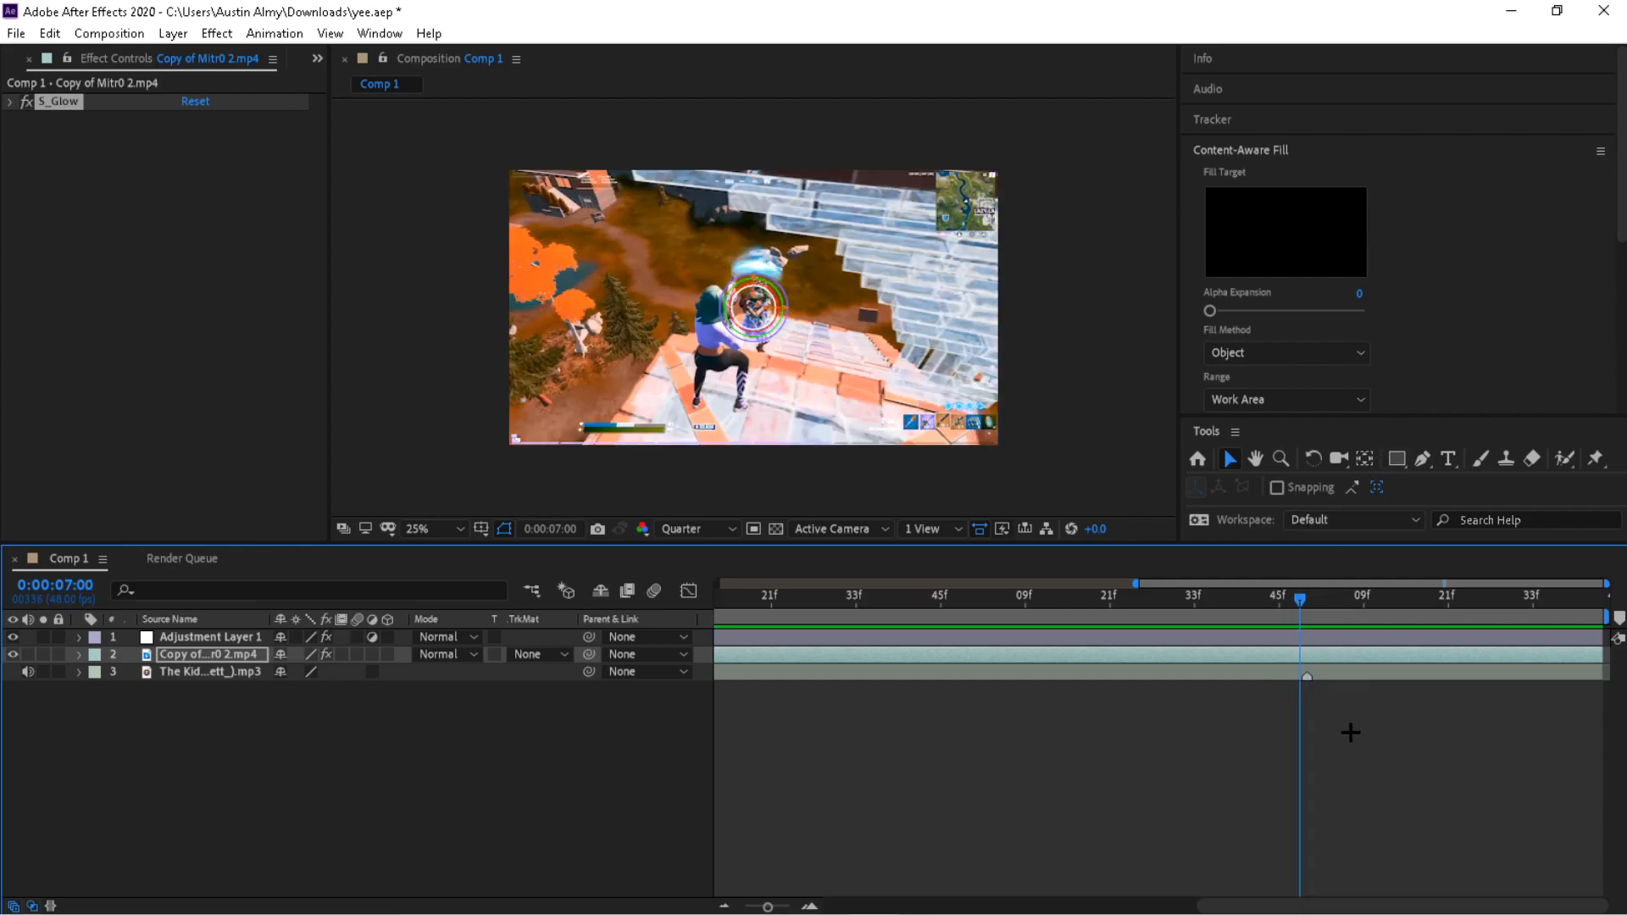
key("Page_Down")
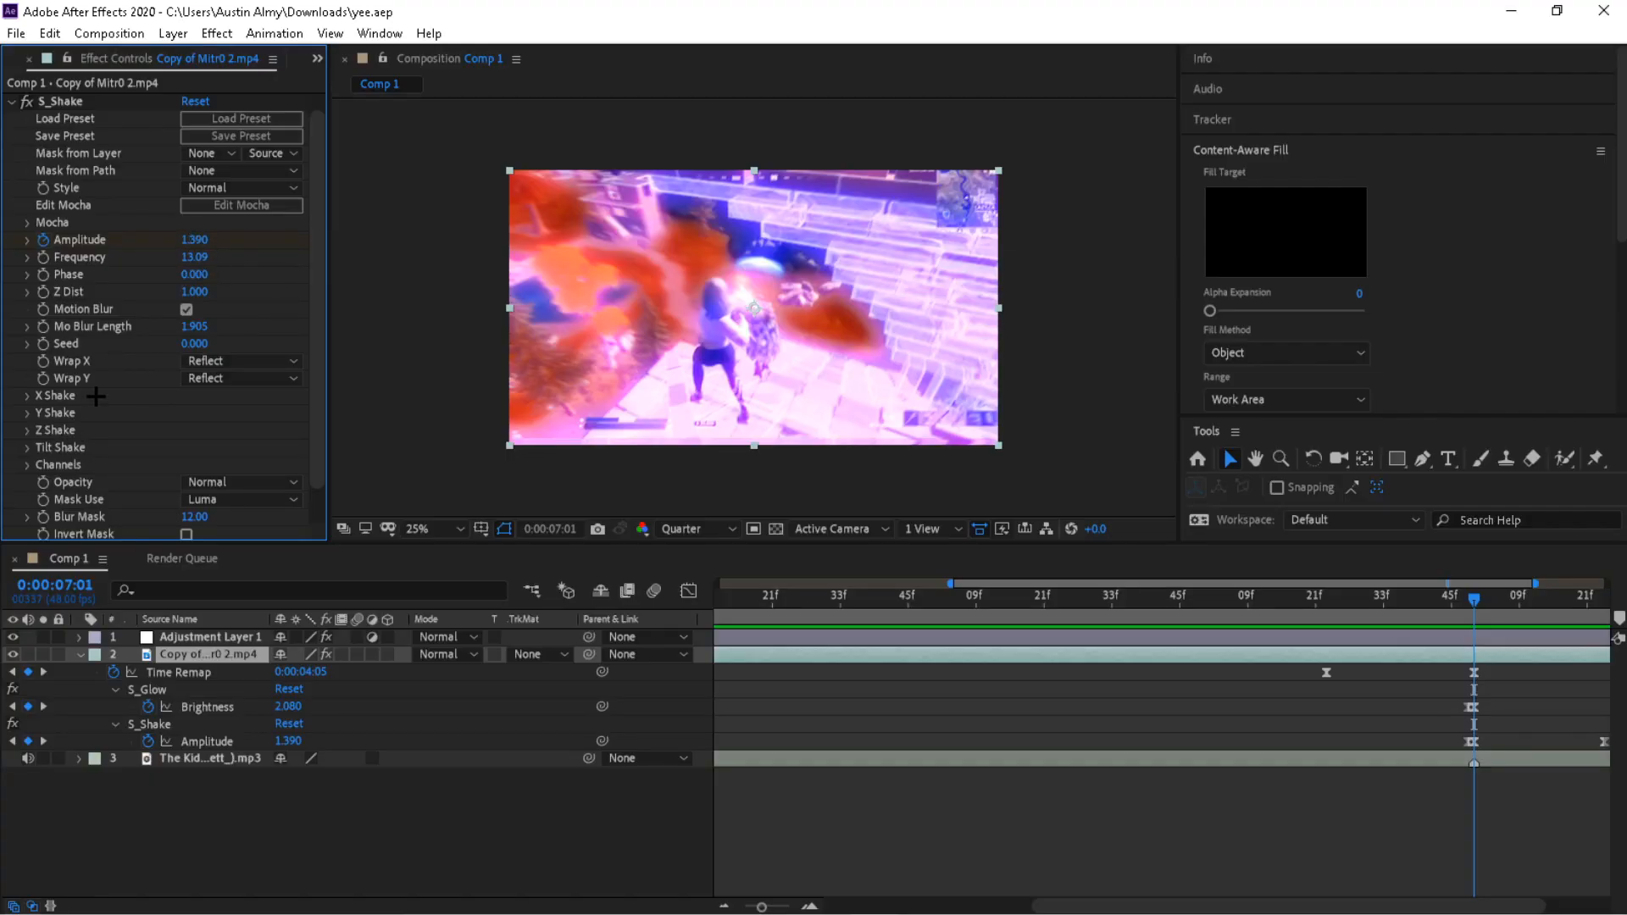
- Examine the X, Y, Z and Tilt Shake amplitude and frequency settings of the S_Shake effect
left_click(27, 396)
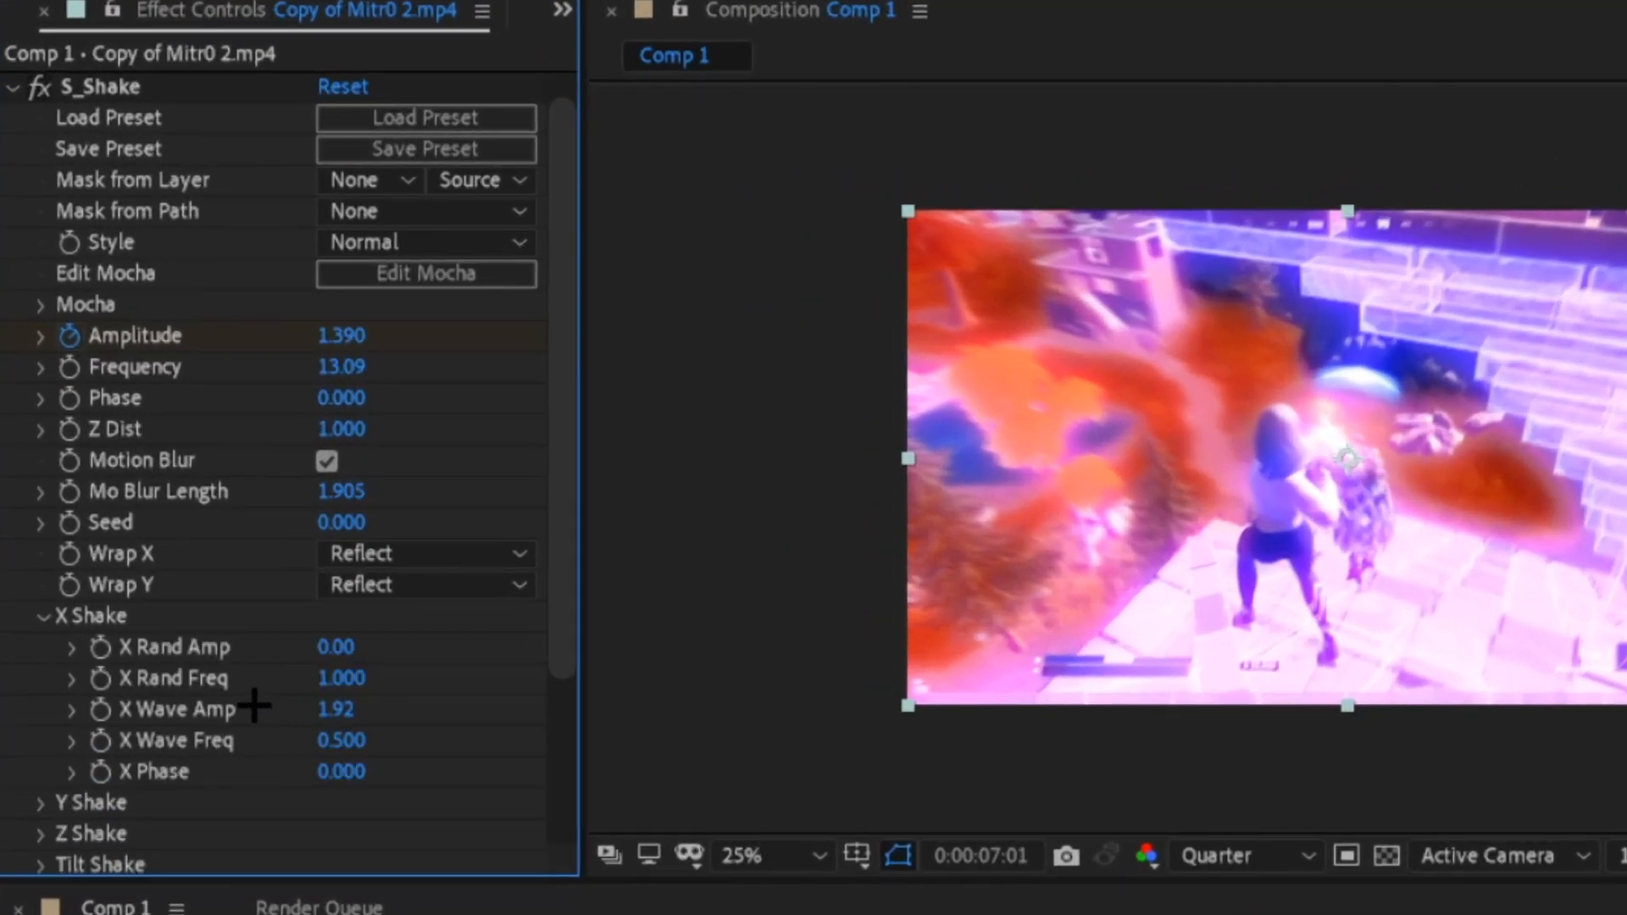
scroll(144, 445, "down", 3)
left_click(38, 579)
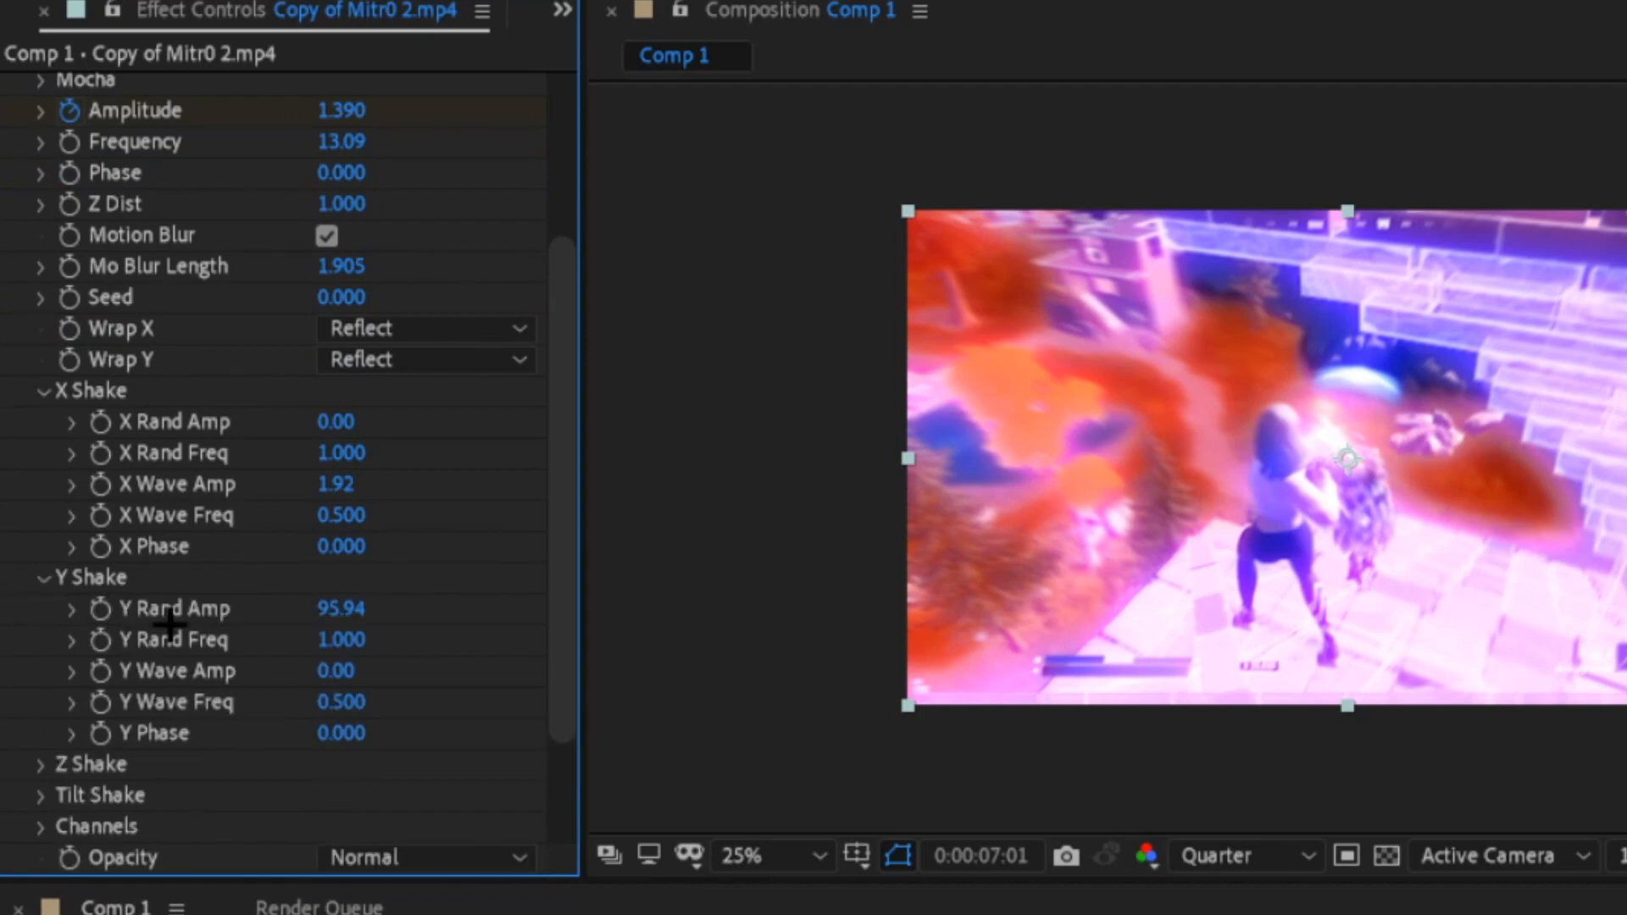
scroll(161, 616, "down", 2)
left_click(39, 609)
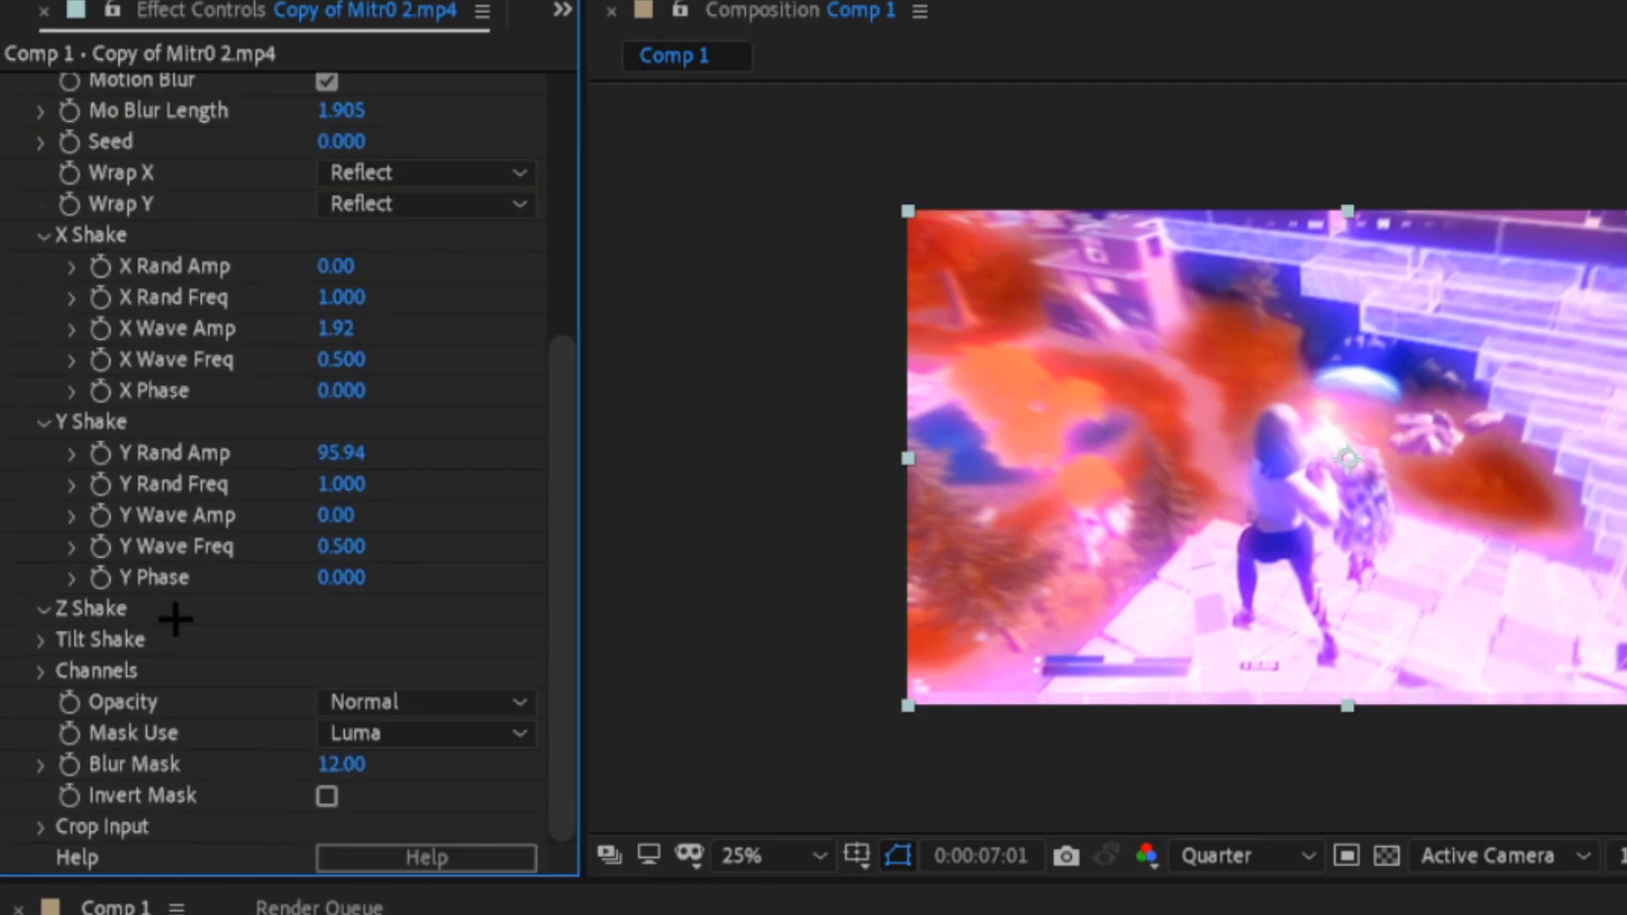
scroll(163, 610, "down", 2)
left_click(40, 639)
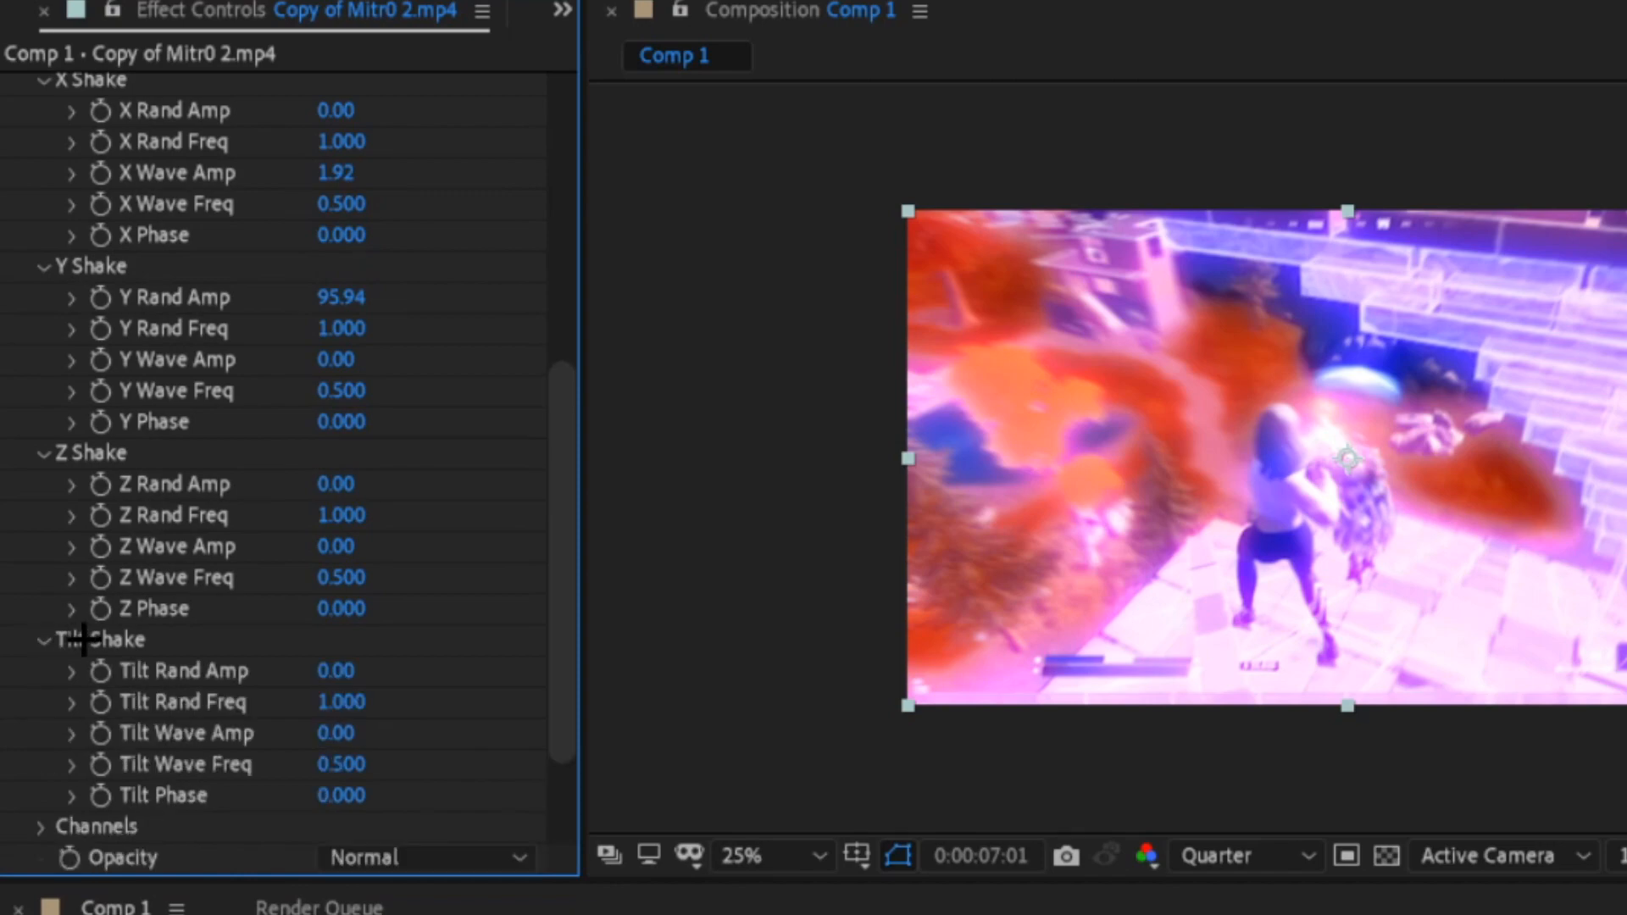
scroll(110, 640, "down", 2)
scroll(171, 639, "up", 3)
scroll(172, 639, "up", 6)
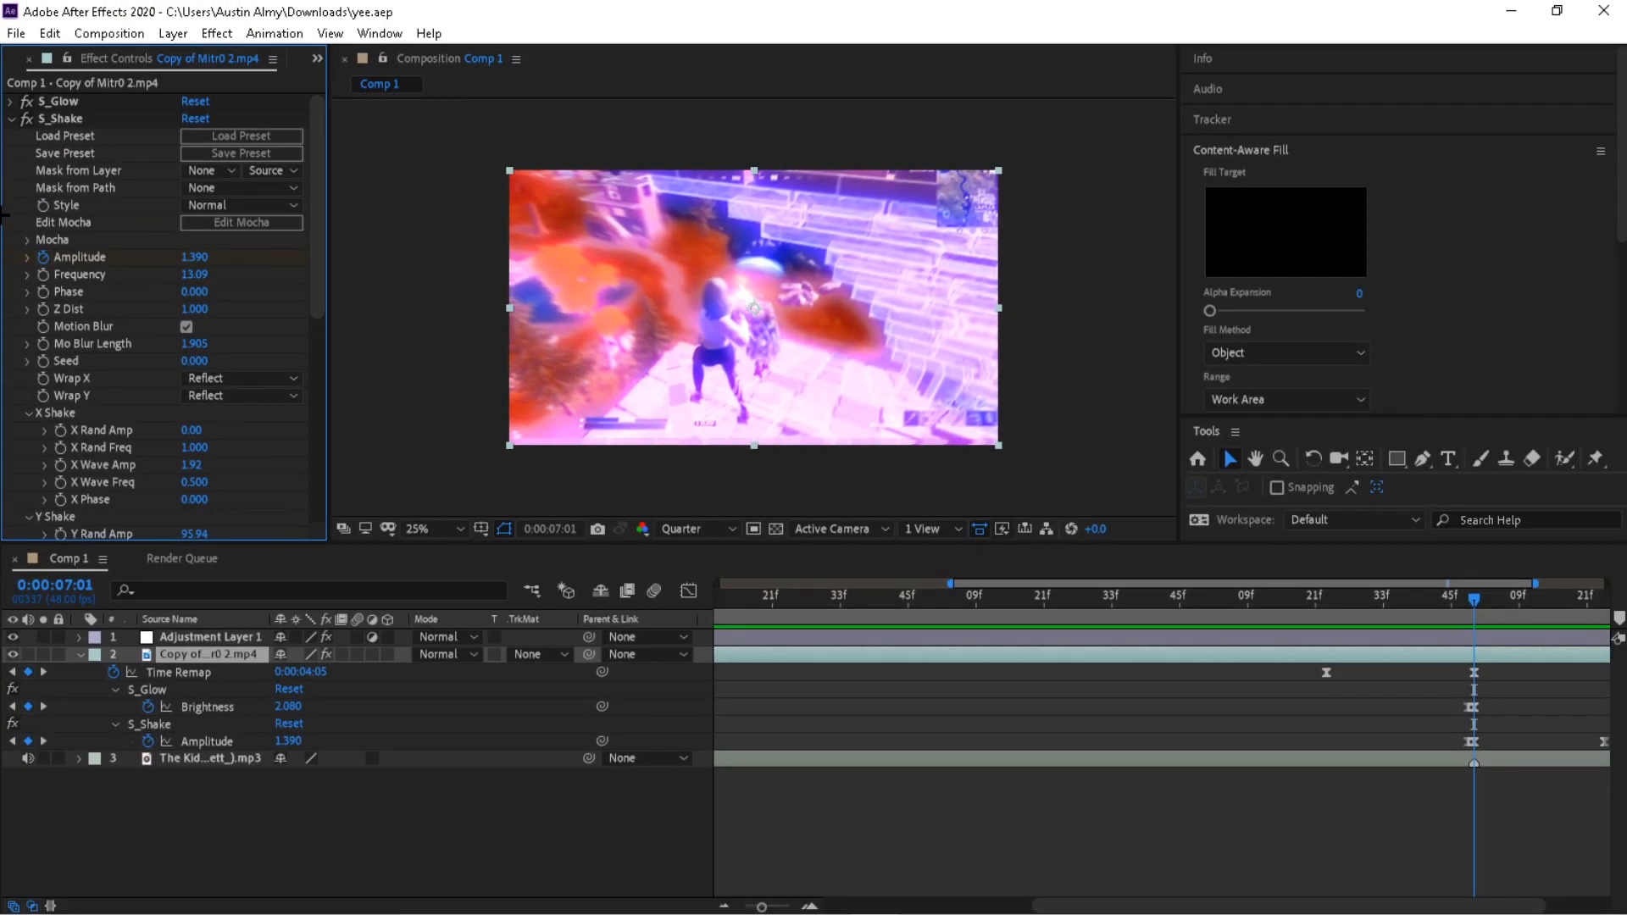
- Collapse the S_Shake settings and preview the shake from 0:00:07:00
left_click(10, 118)
mouse_move(1474, 596)
left_mouse_down()
mouse_move(1508, 595)
mouse_move(1468, 597)
left_mouse_up()
key("space")
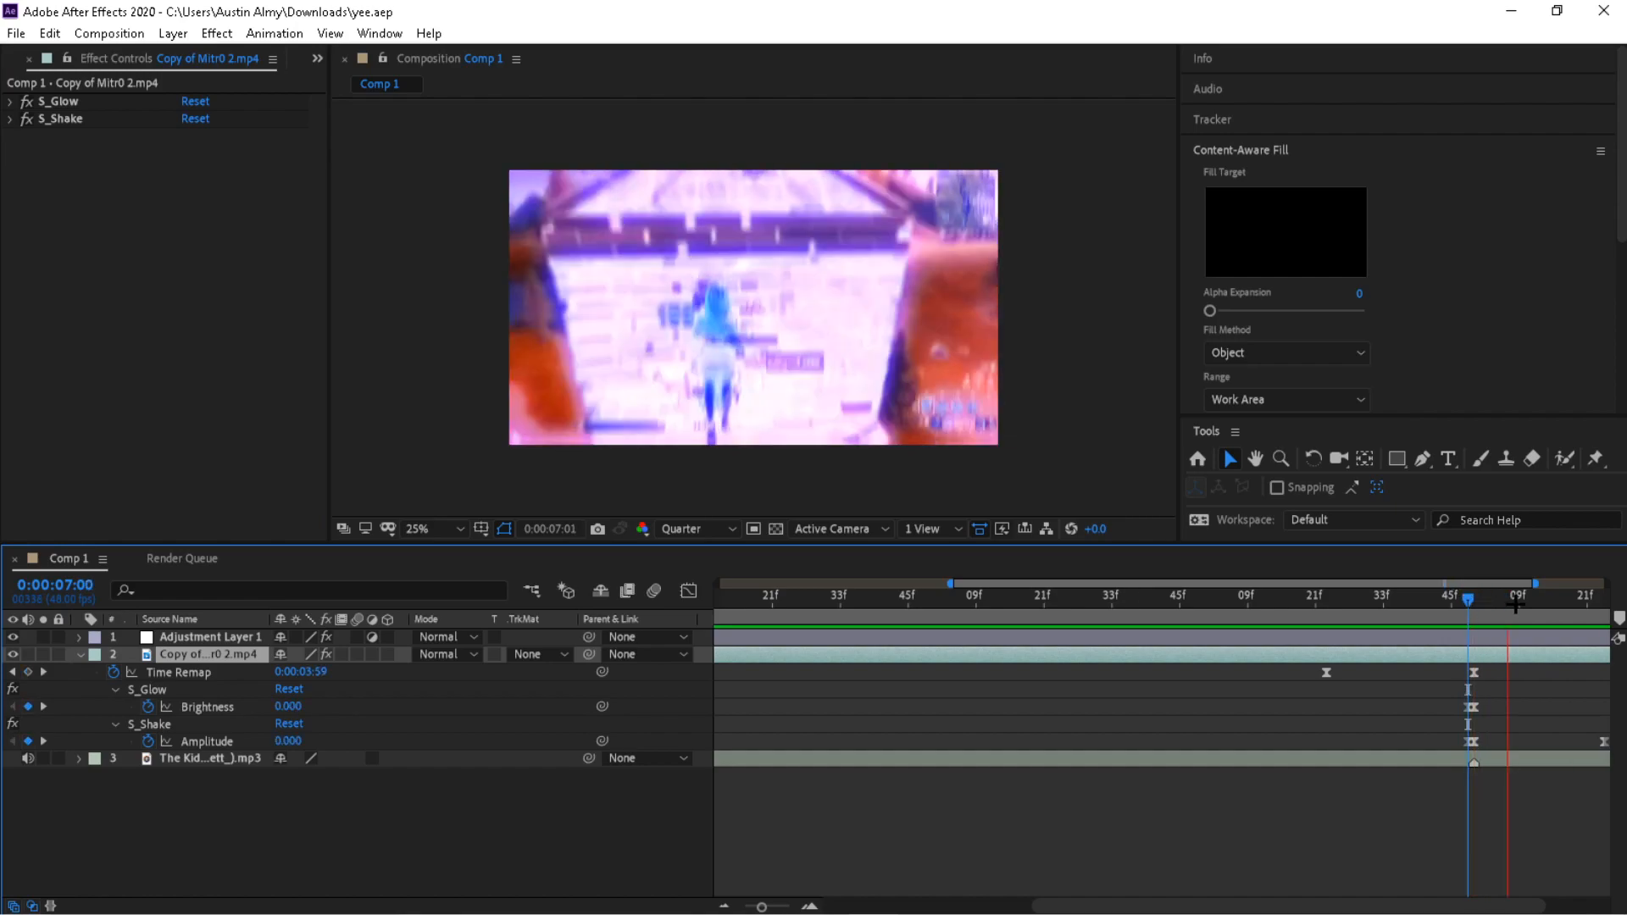
key("space")
- Expand the S_Shake settings again and preview the shake from its peak amplitude keyframe at 0:00:07:01
left_click(9, 119)
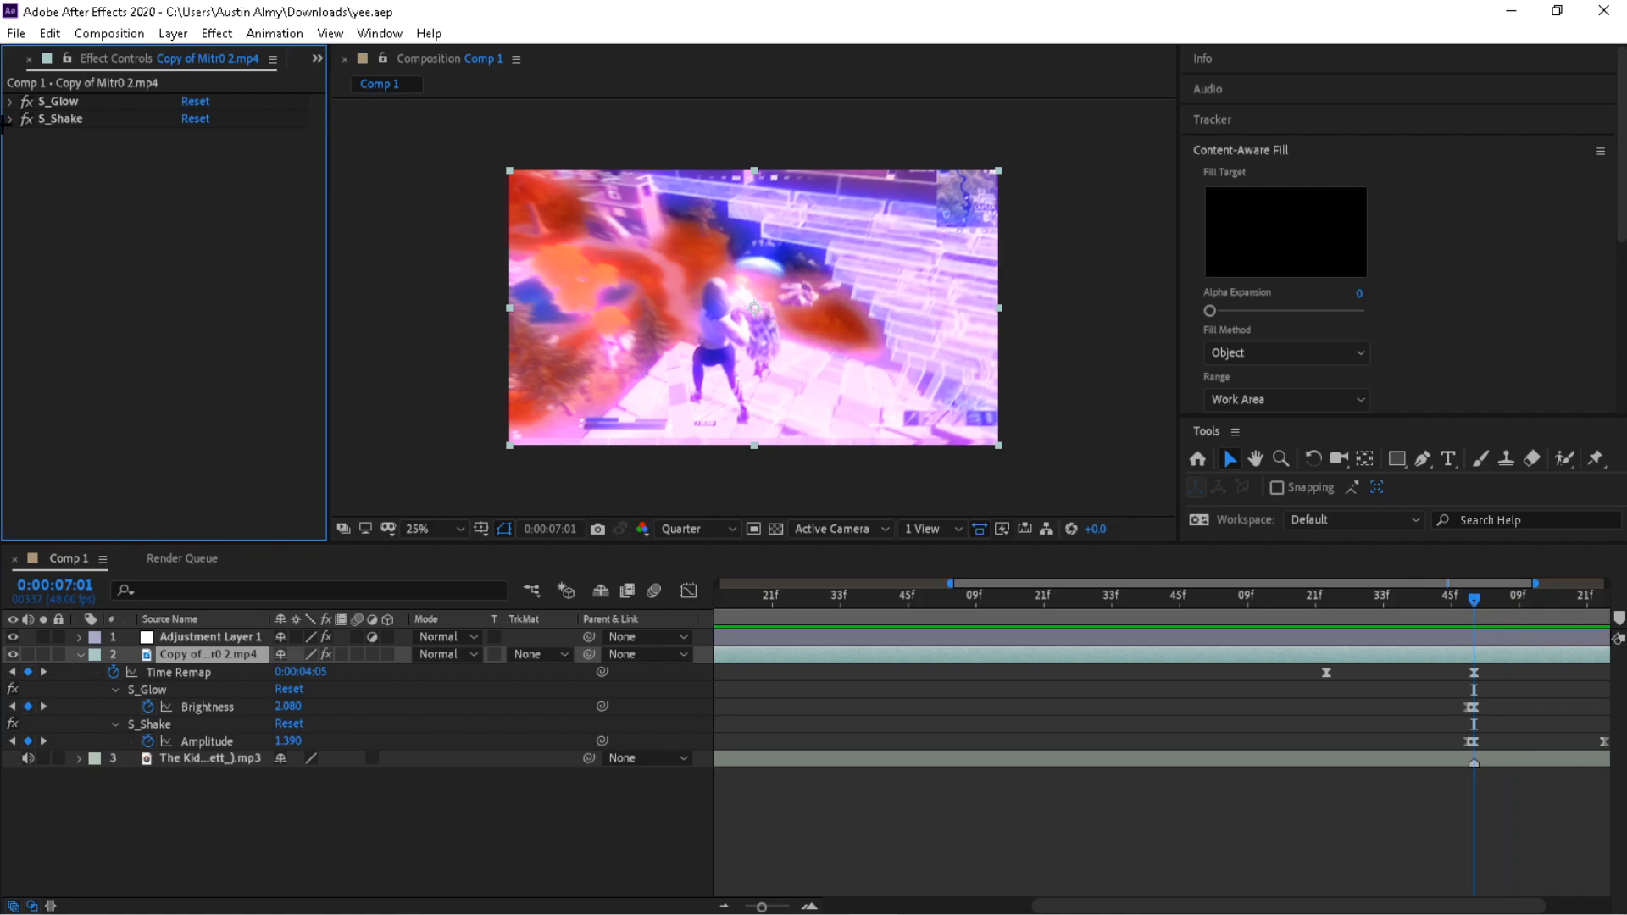
scroll(85, 254, "down", 1)
mouse_move(1475, 601)
left_mouse_down()
mouse_move(1514, 641)
mouse_move(1543, 642)
mouse_move(1508, 619)
mouse_move(1475, 624)
left_mouse_up()
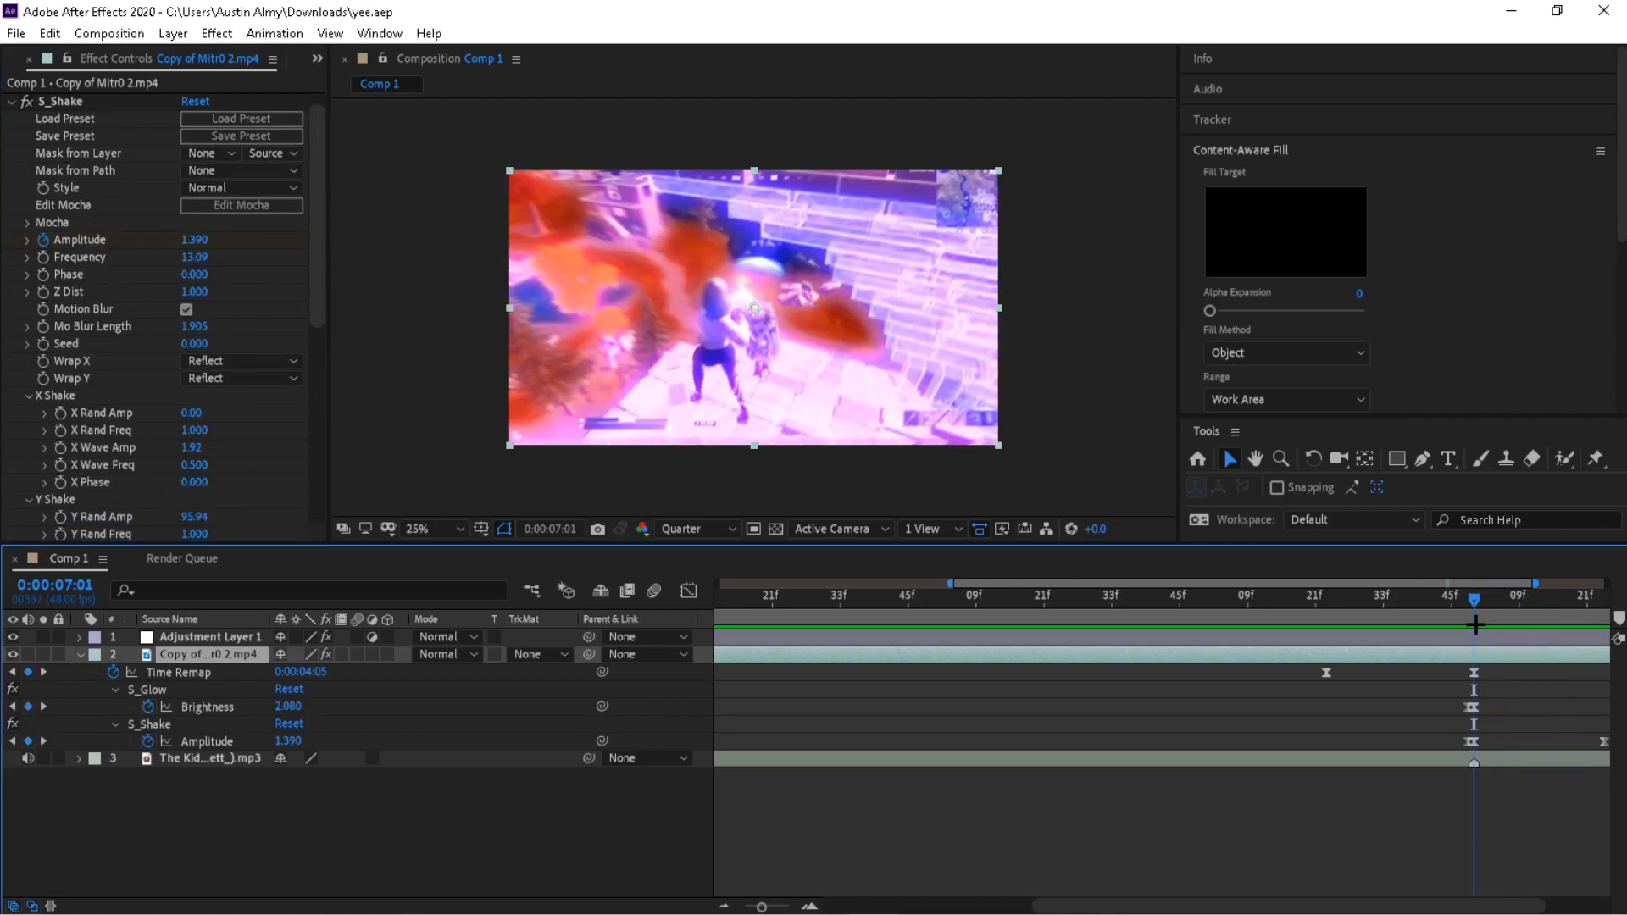
key("space")
key("space")
key("space")
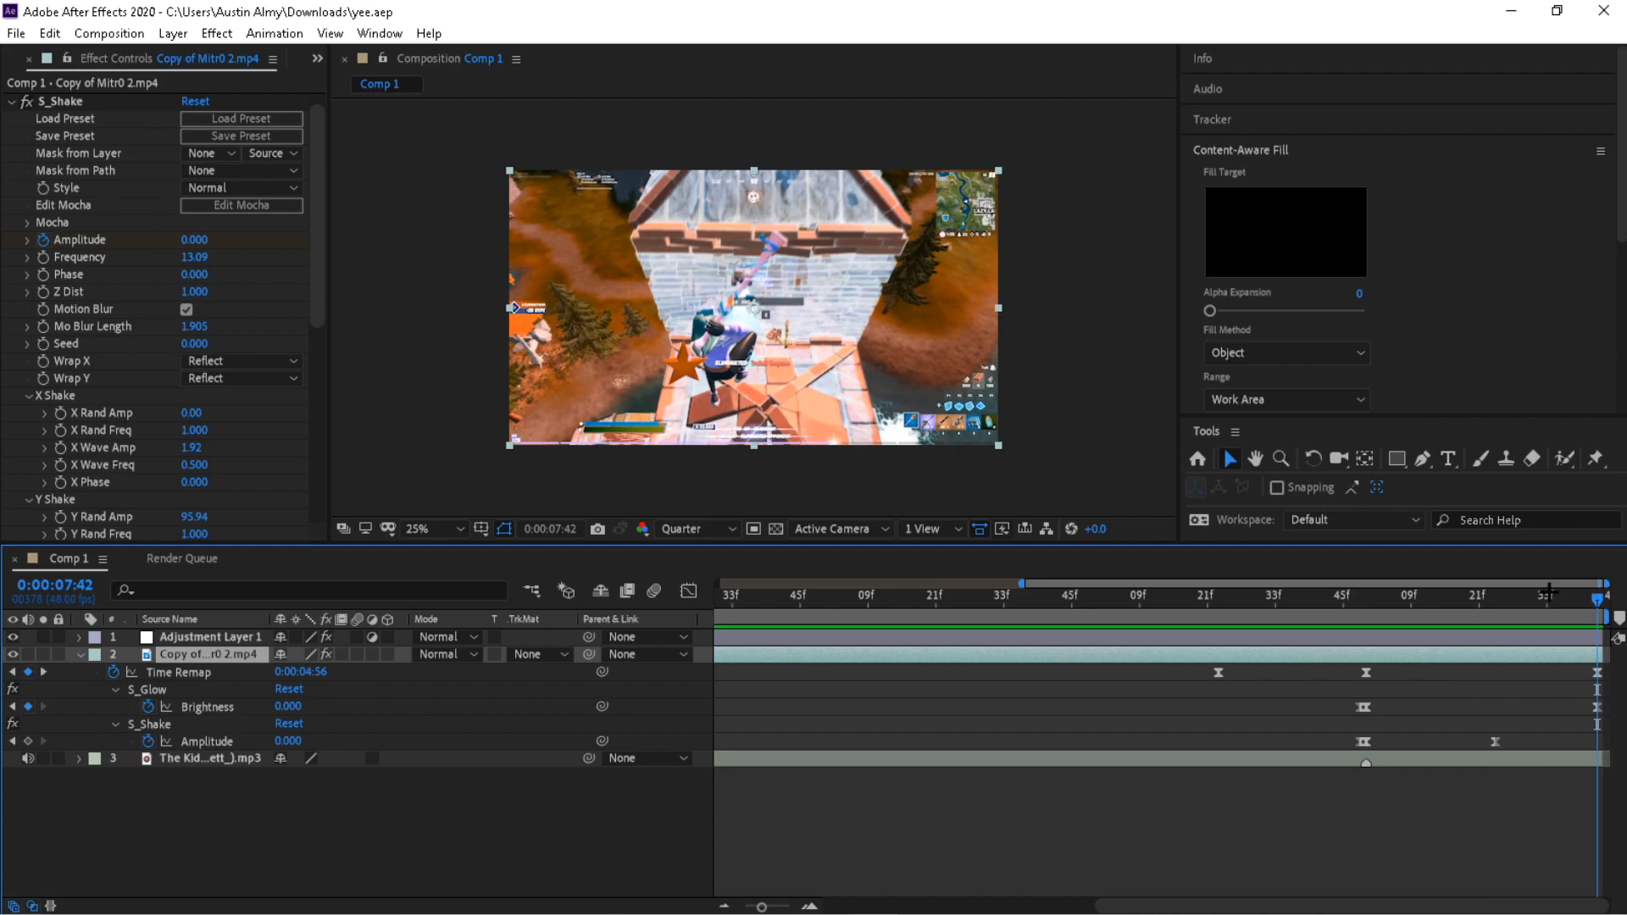
- Inspect the S_Shake amplitude value graph from its last keyframe at 0:00:07:24, then return to the keyframe view
left_click(1496, 598)
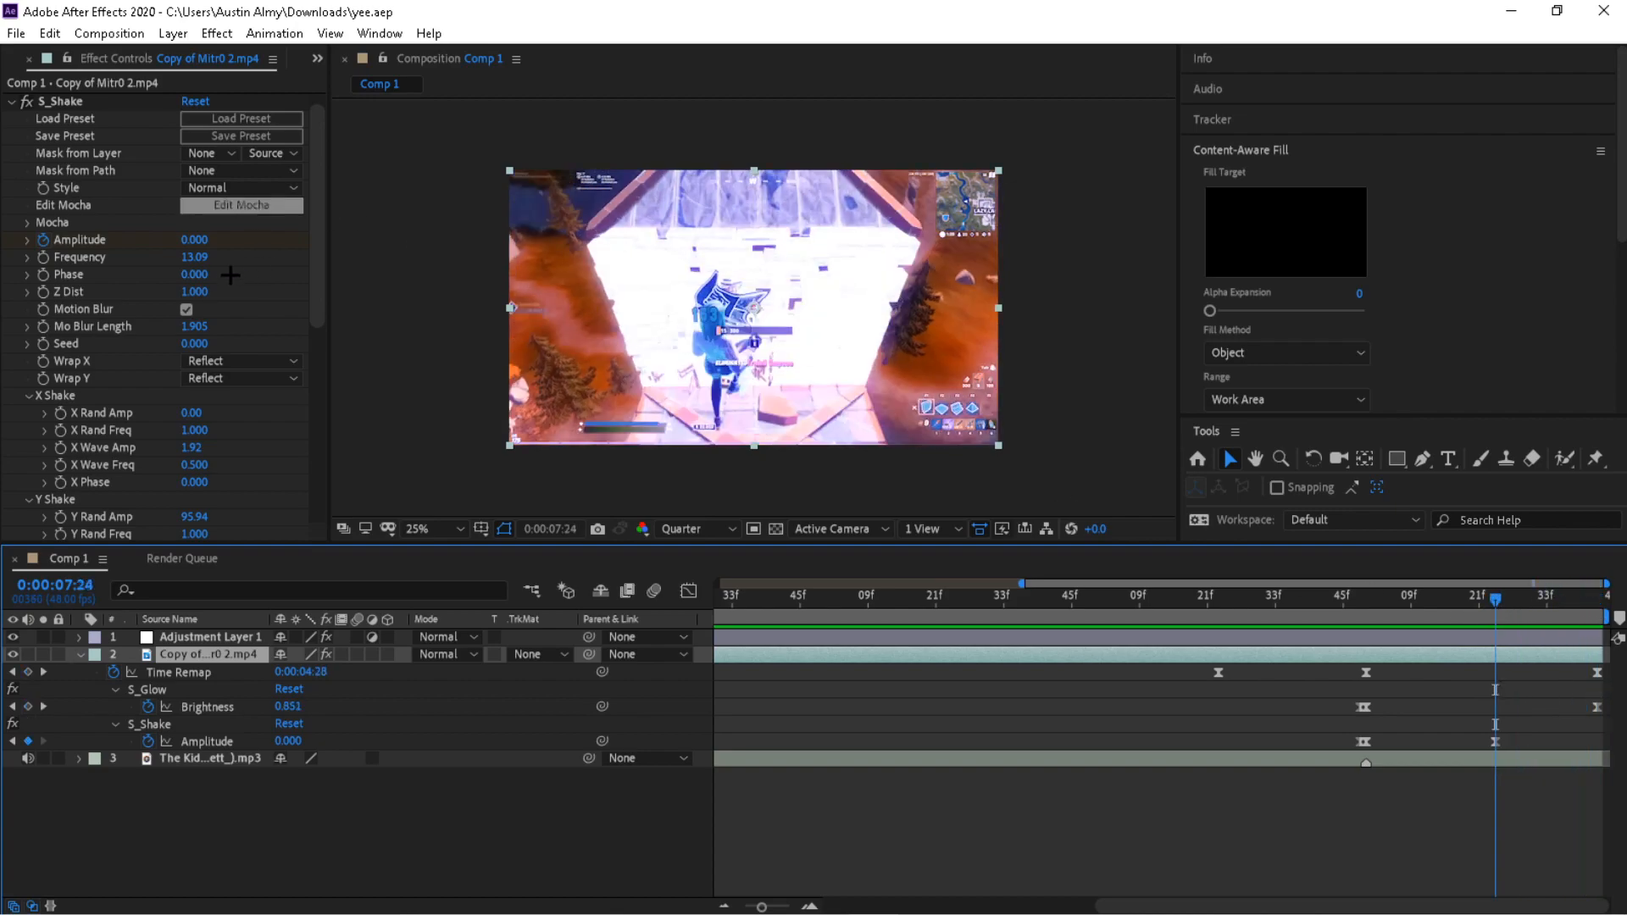
left_click(1496, 740)
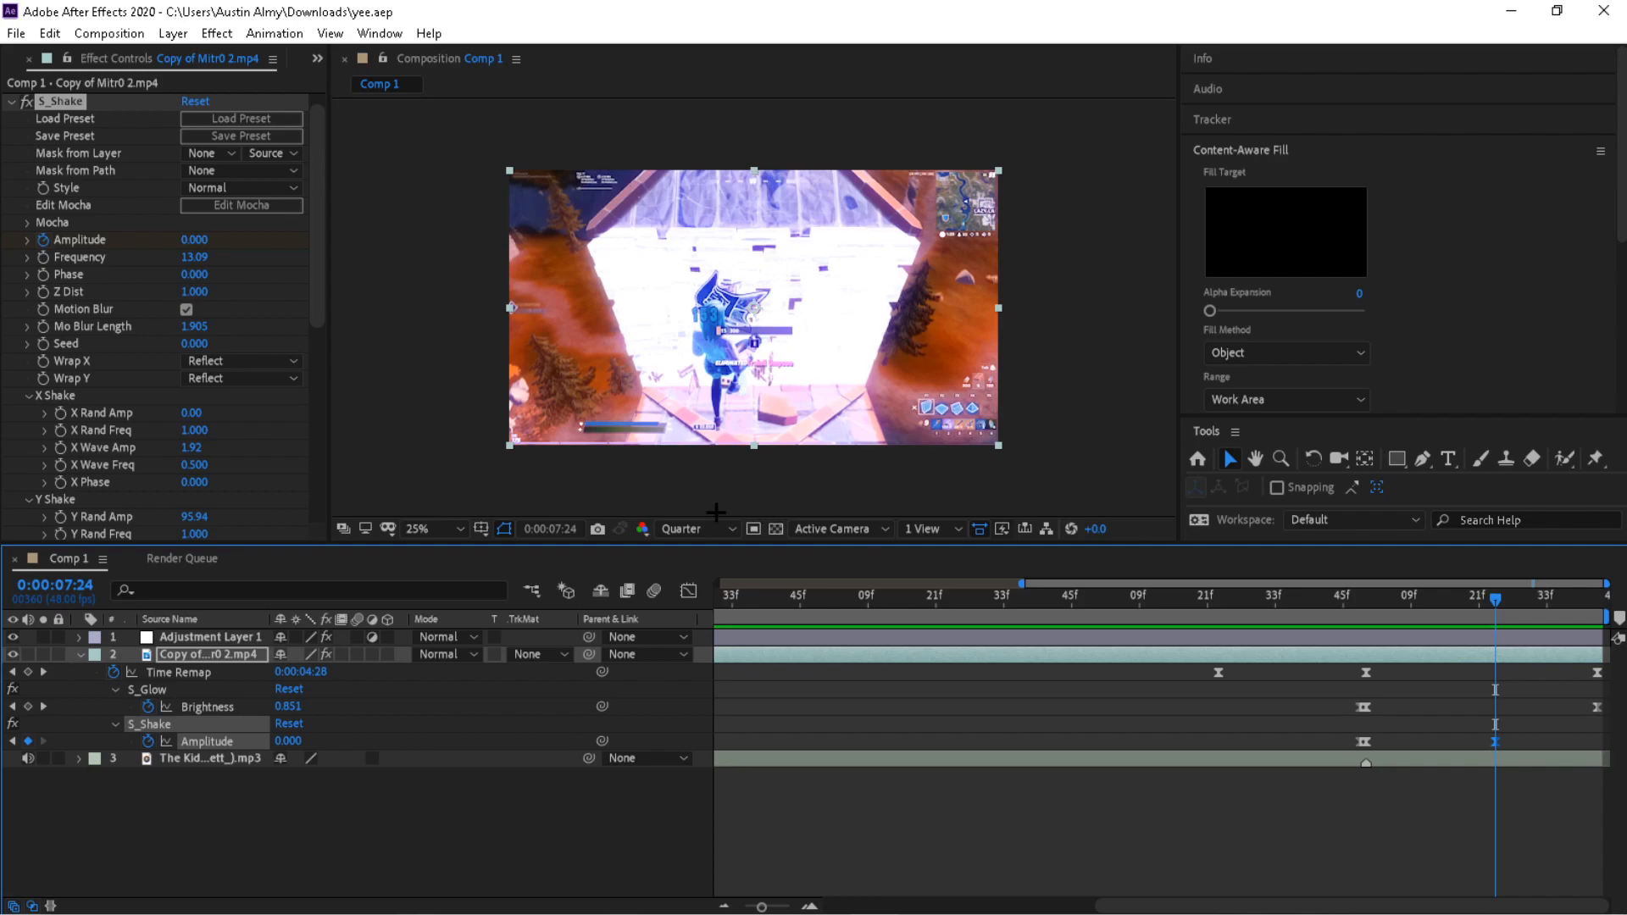
left_click(689, 591)
left_click_drag(1343, 598, 1266, 635)
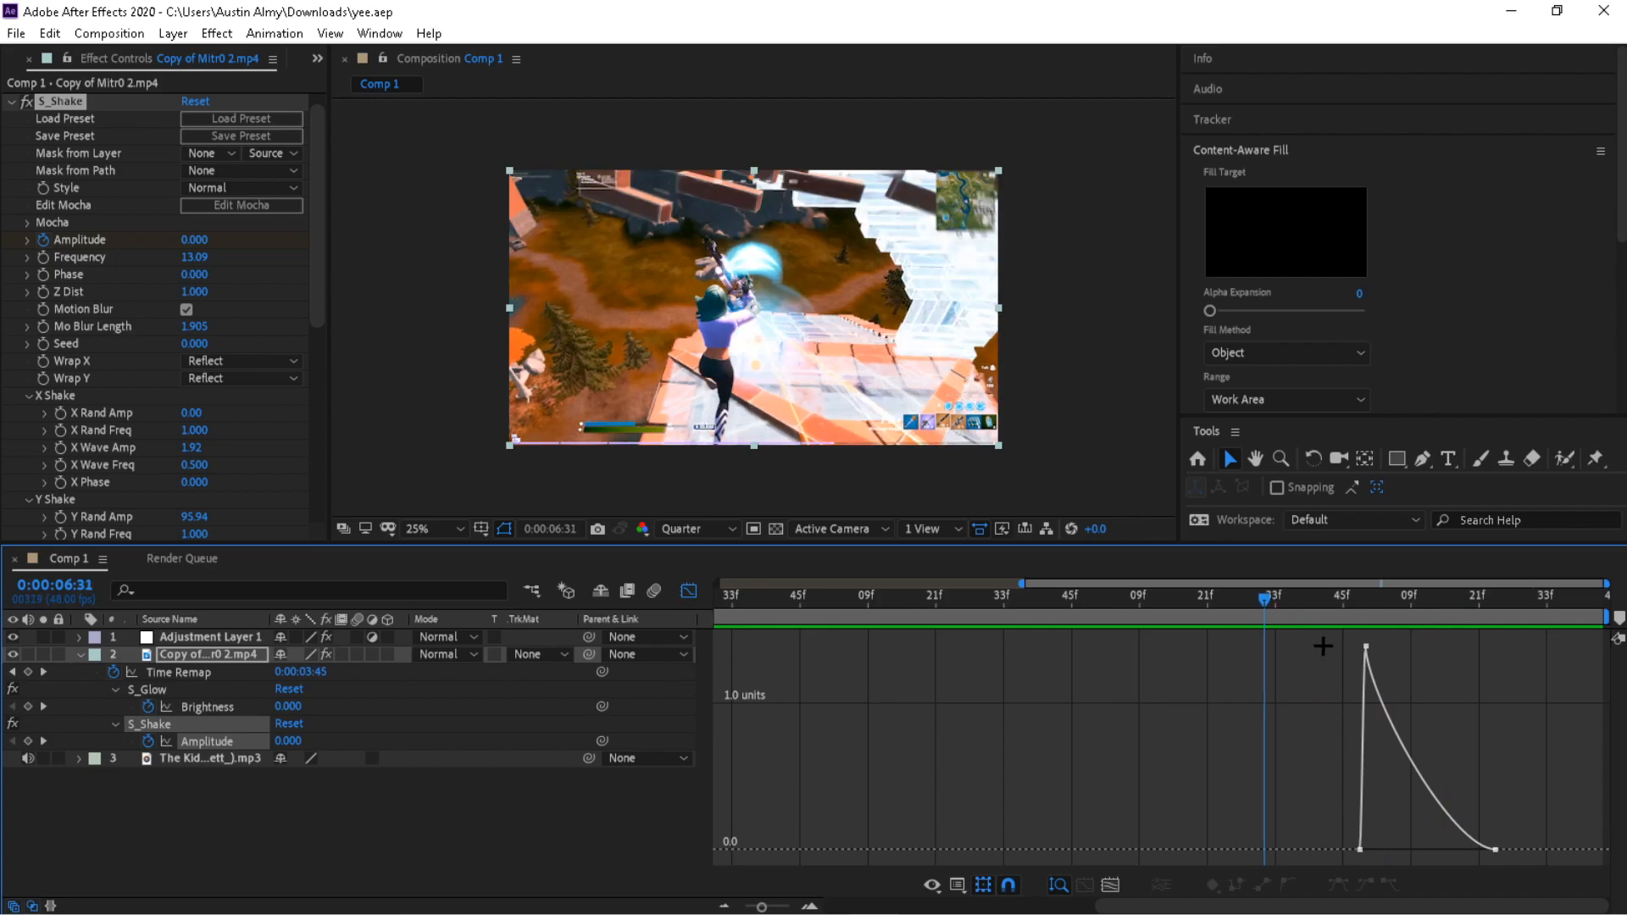
left_click(1320, 602)
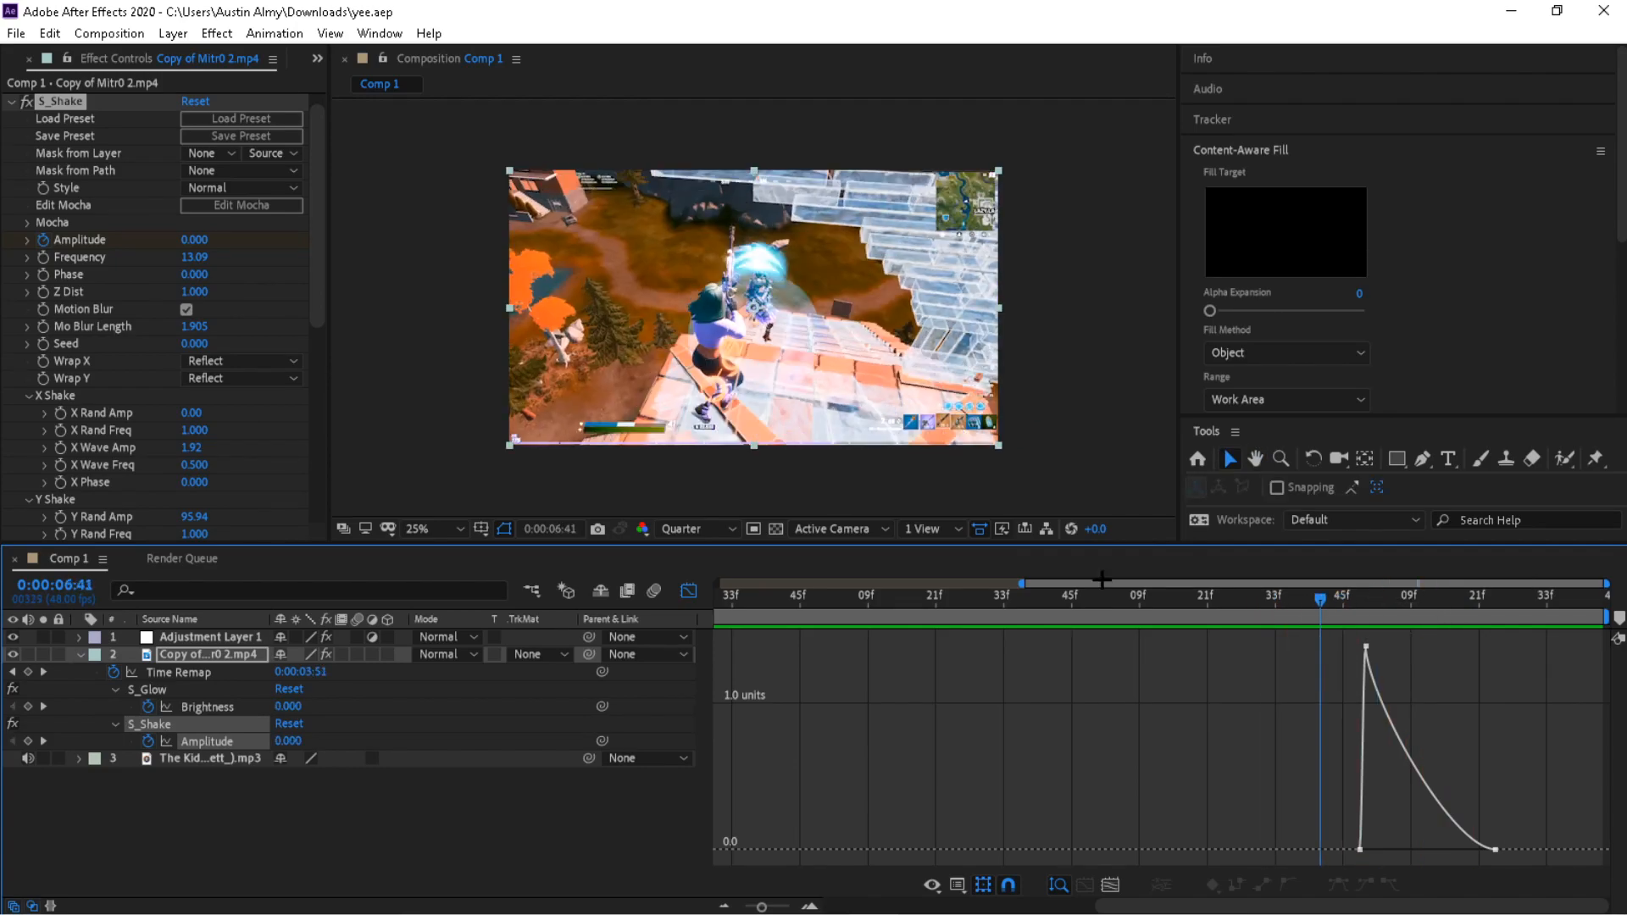
left_click(689, 590)
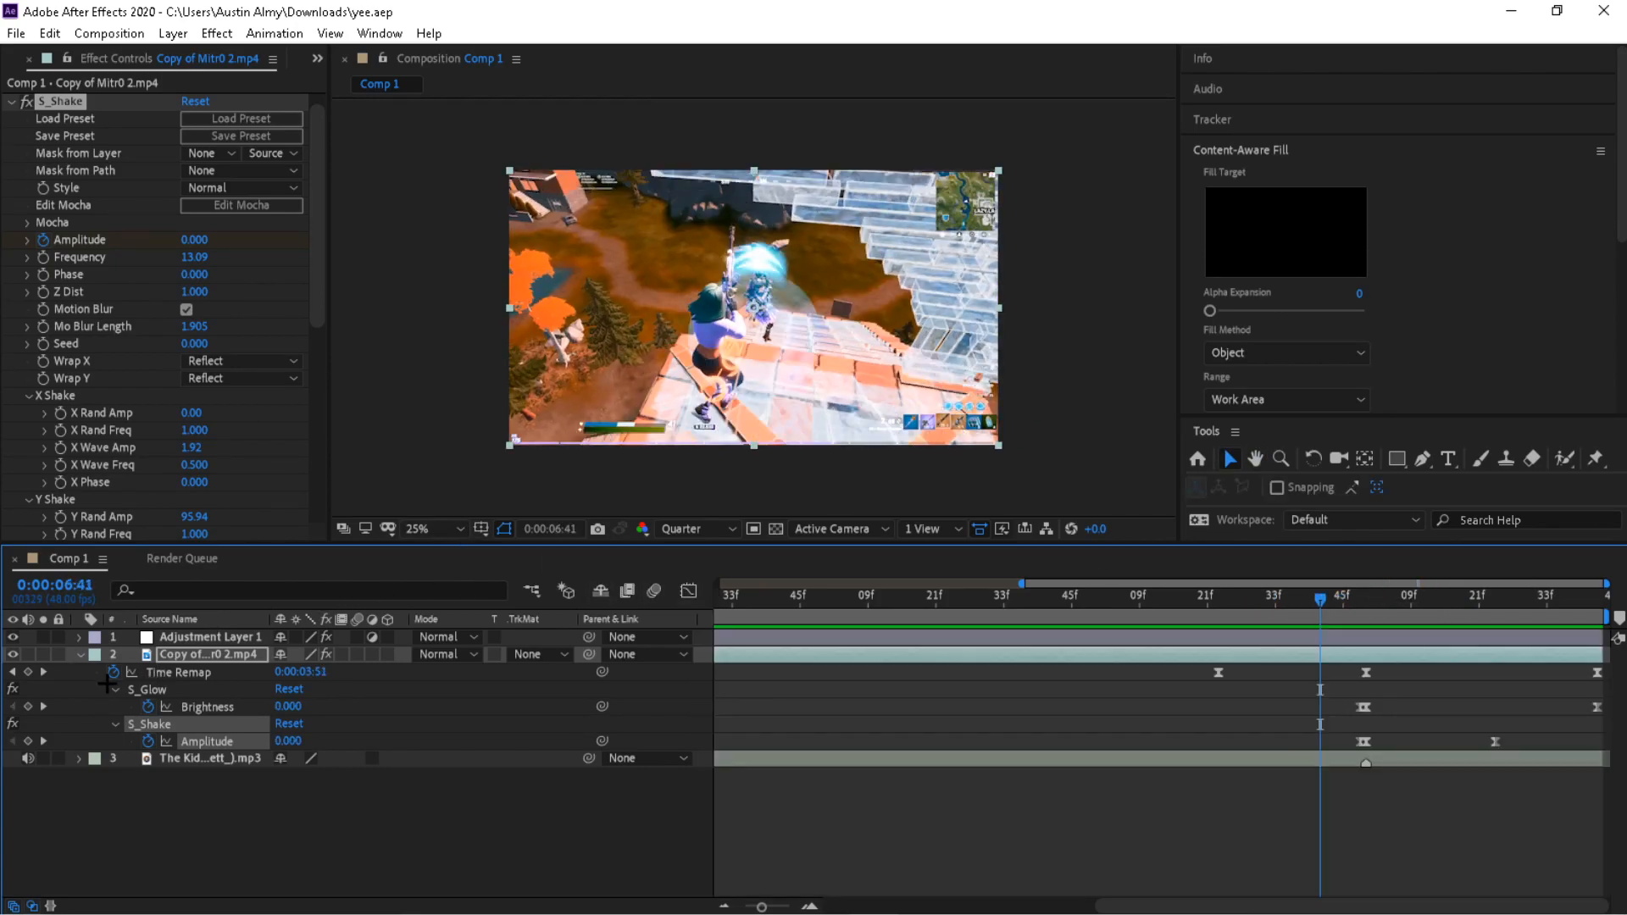
- Collapse the clip layer's keyframe rows and preview the glow and shake together from 0:00:06:07
left_click(79, 655)
left_click_drag(761, 906, 745, 906)
left_click_drag(1358, 617, 1291, 613)
key("space")
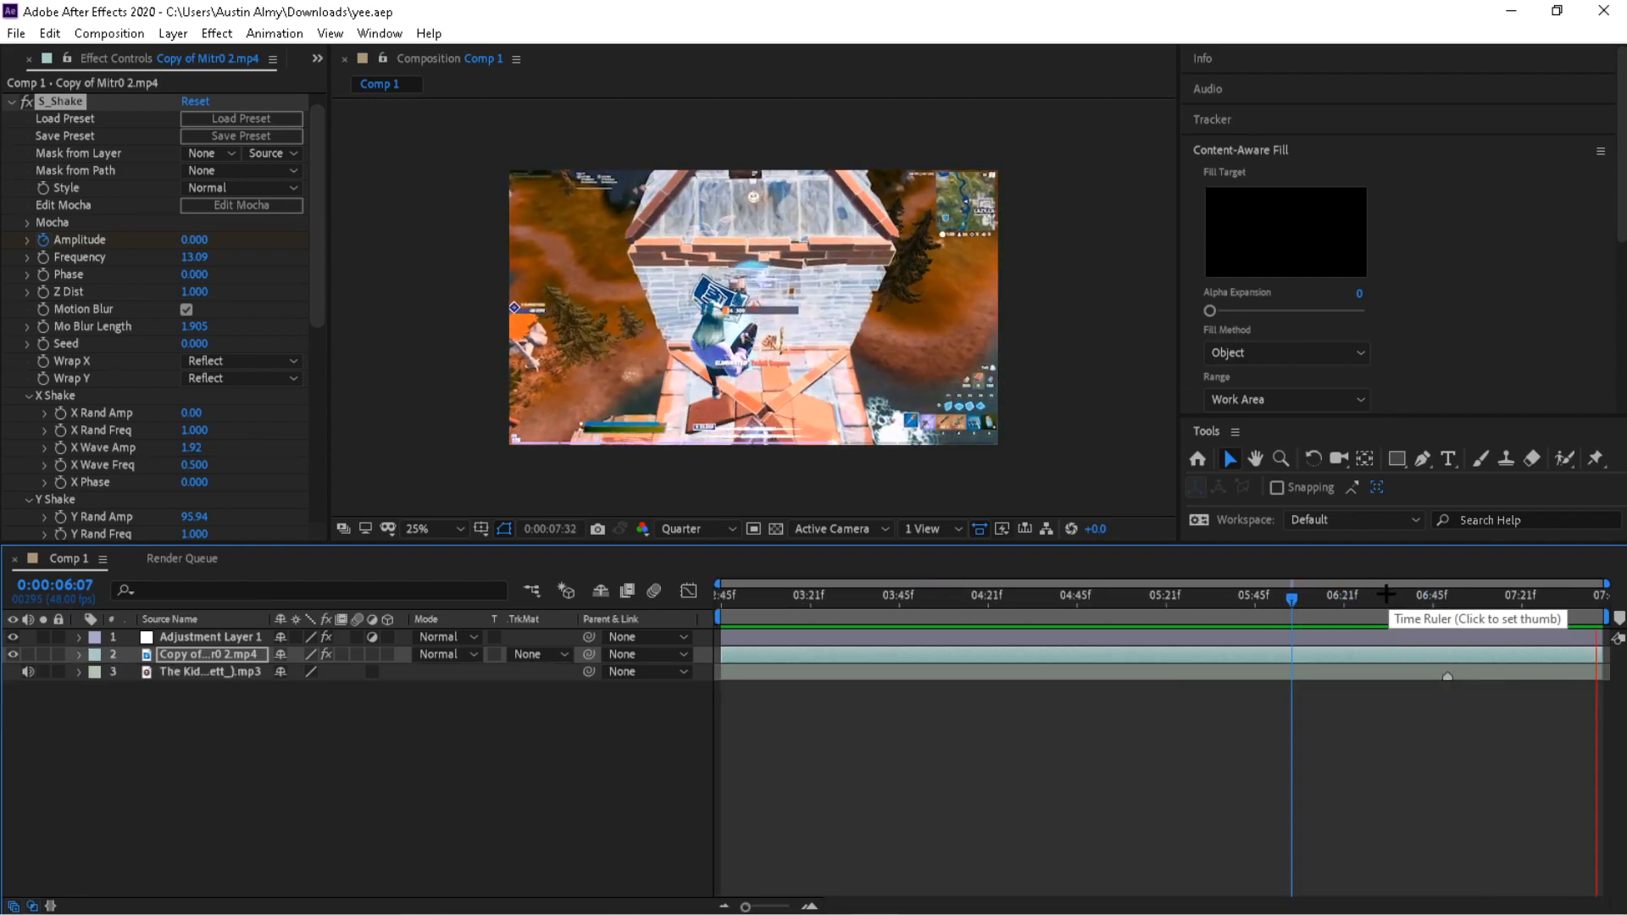
left_click_drag(1382, 613, 1355, 616)
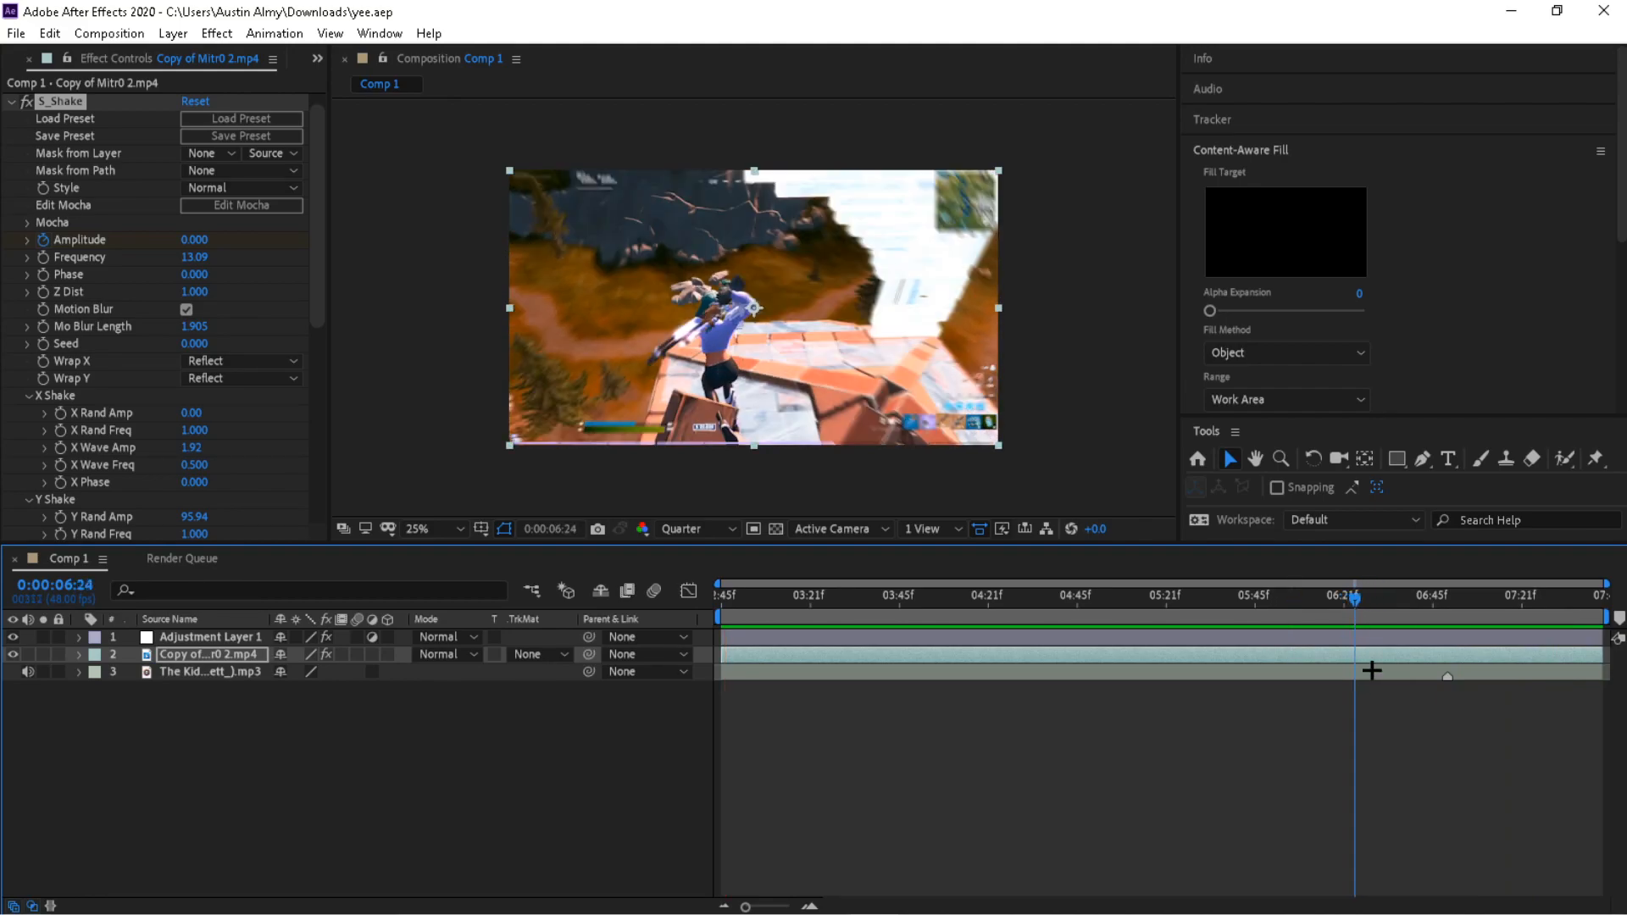
- Place the current time on the clip's time-remap keyframe at 0:00:06:23 and collapse the keyframe rows and S_Shake settings
key("u")
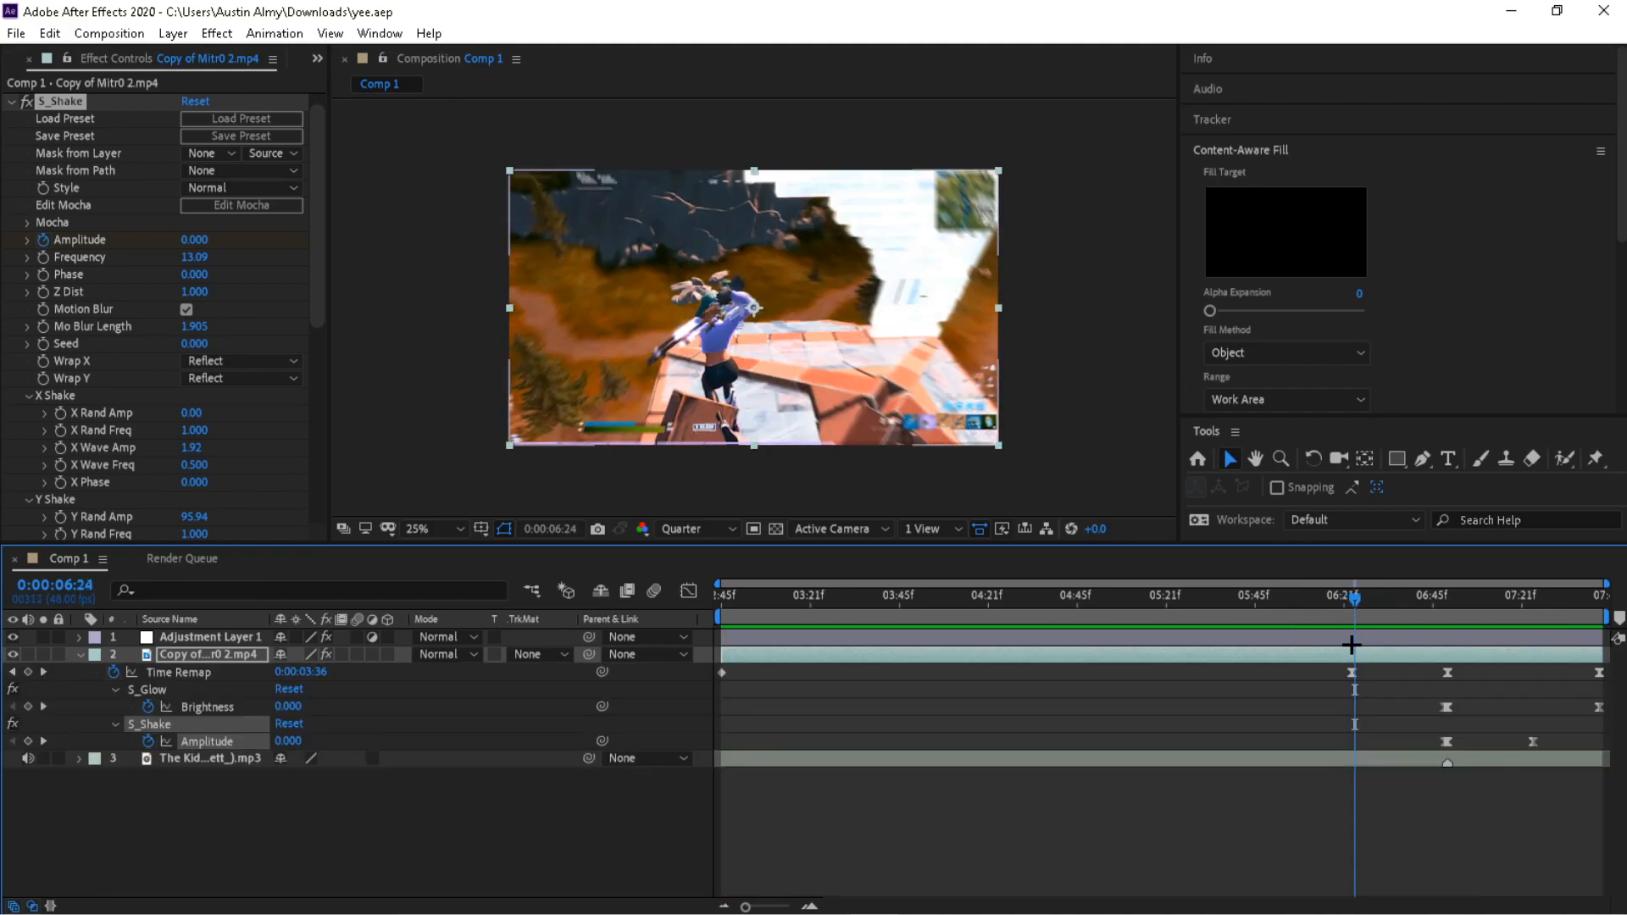
left_click(1352, 599)
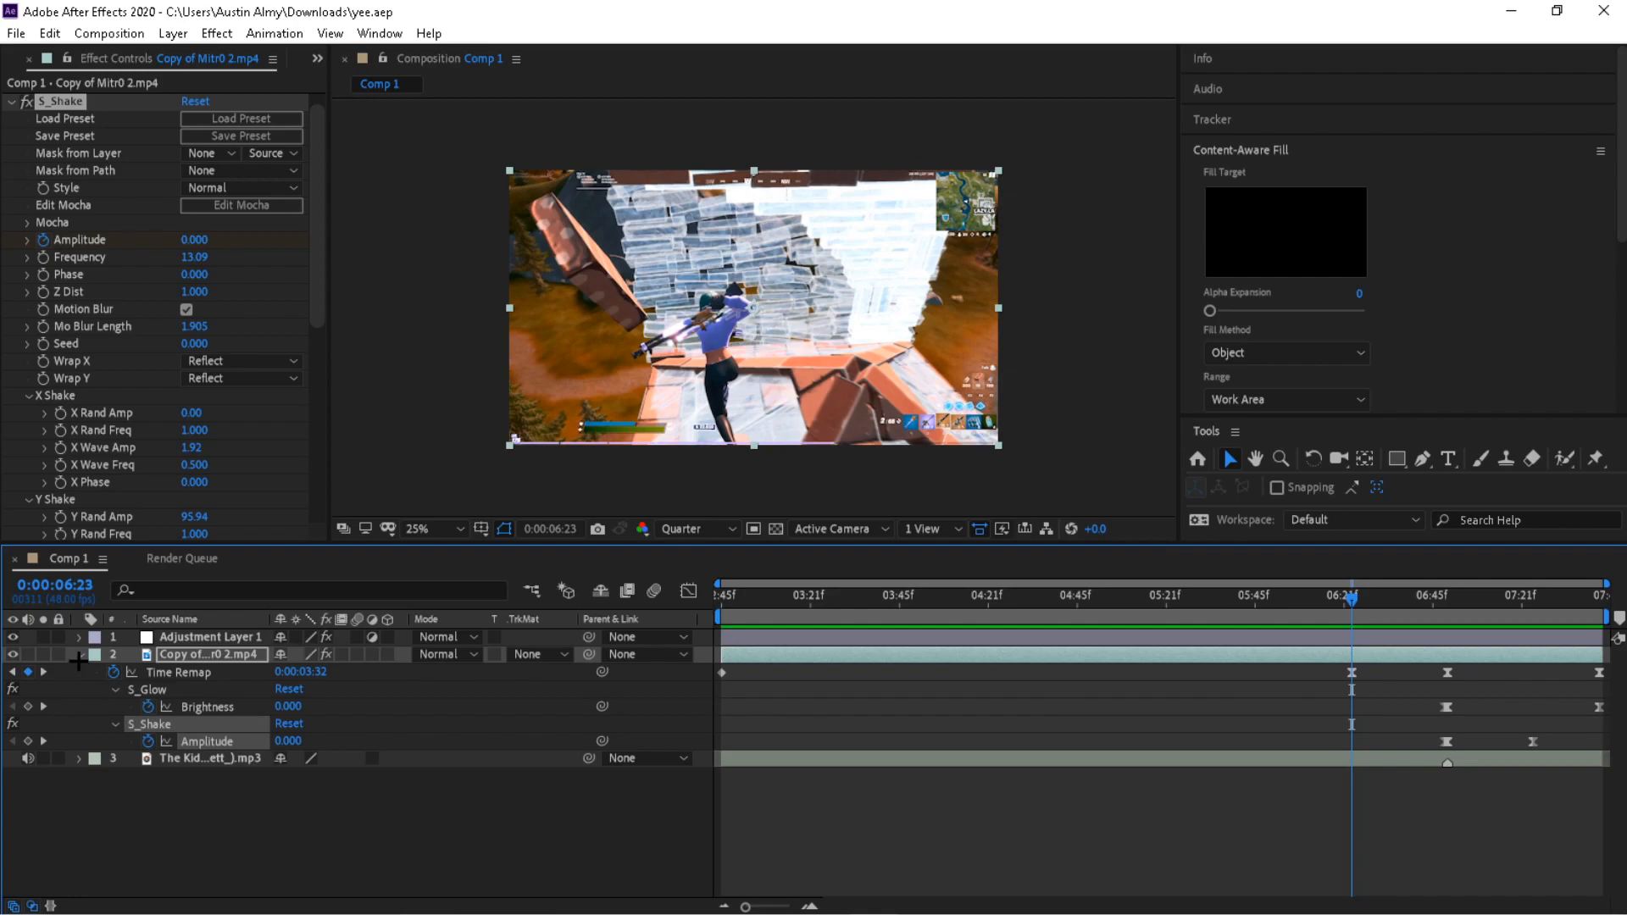
left_click(78, 655)
left_click(12, 100)
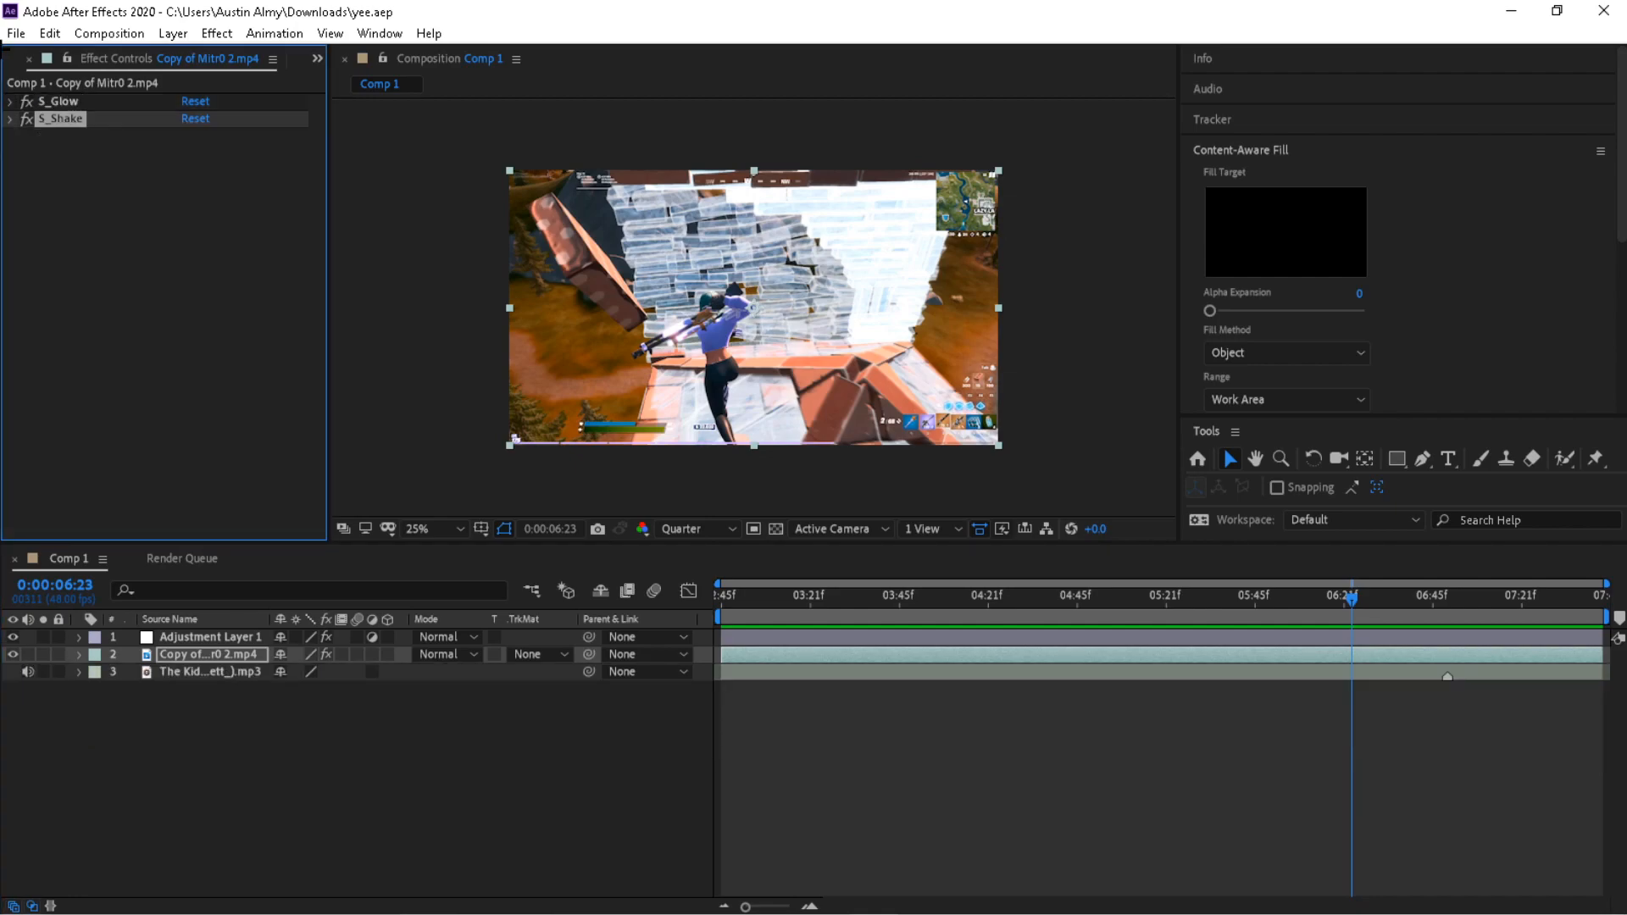
- Apply S_HueSatBright to the gameplay clip and keyframe its Saturation at 1.000 at 0:00:06:23
left_click(16, 34)
left_click(449, 300)
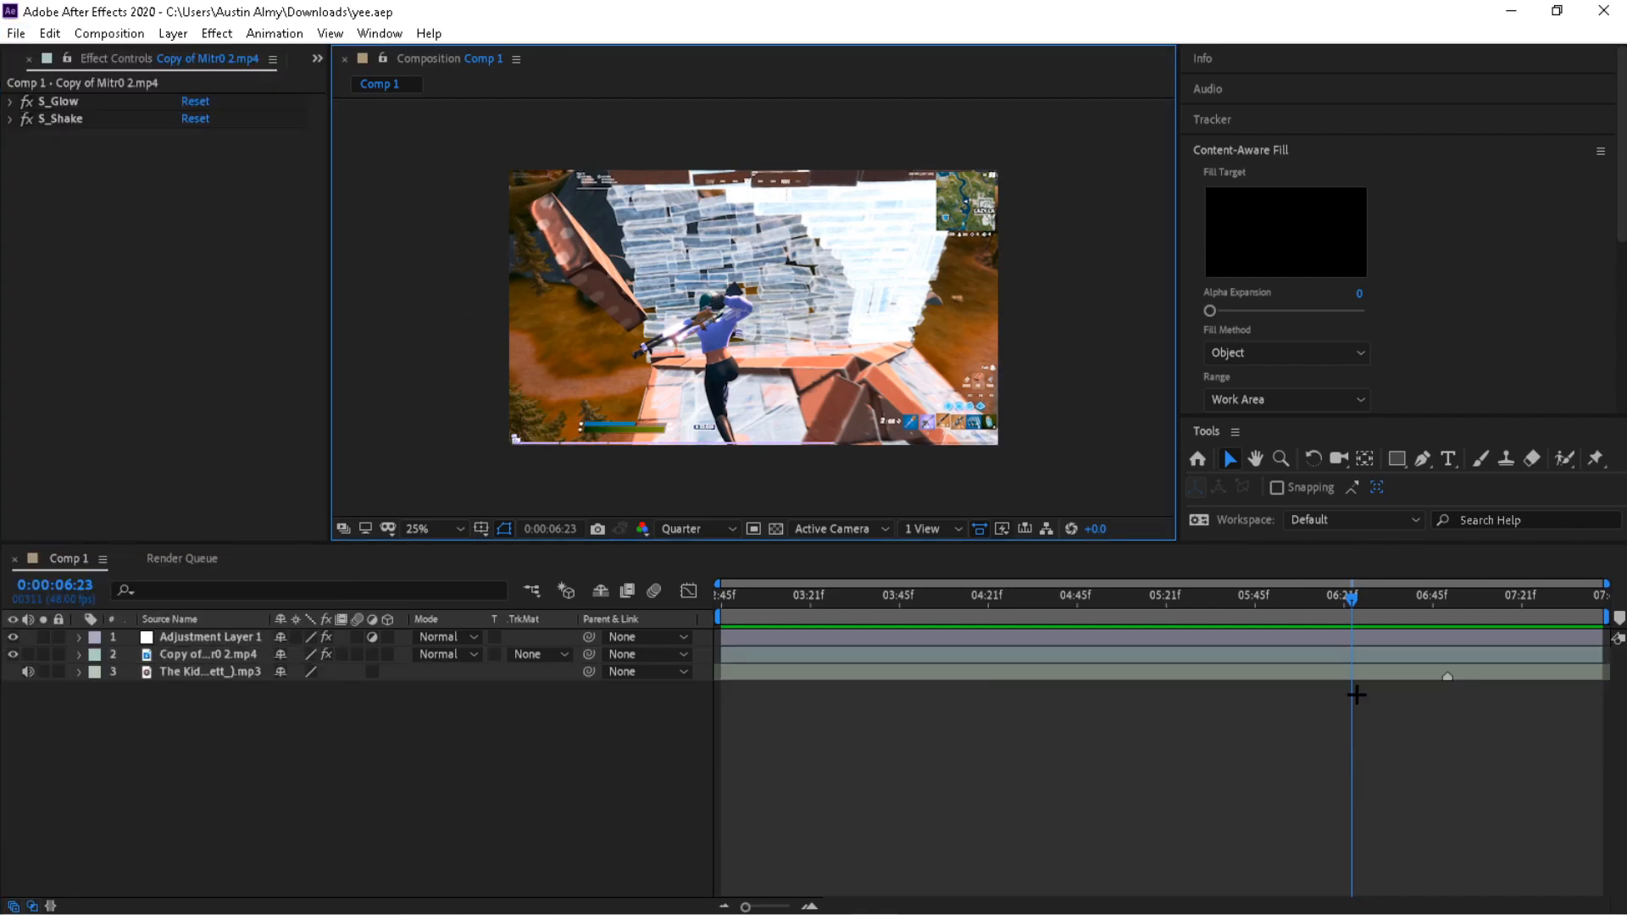
key("ctrl+space")
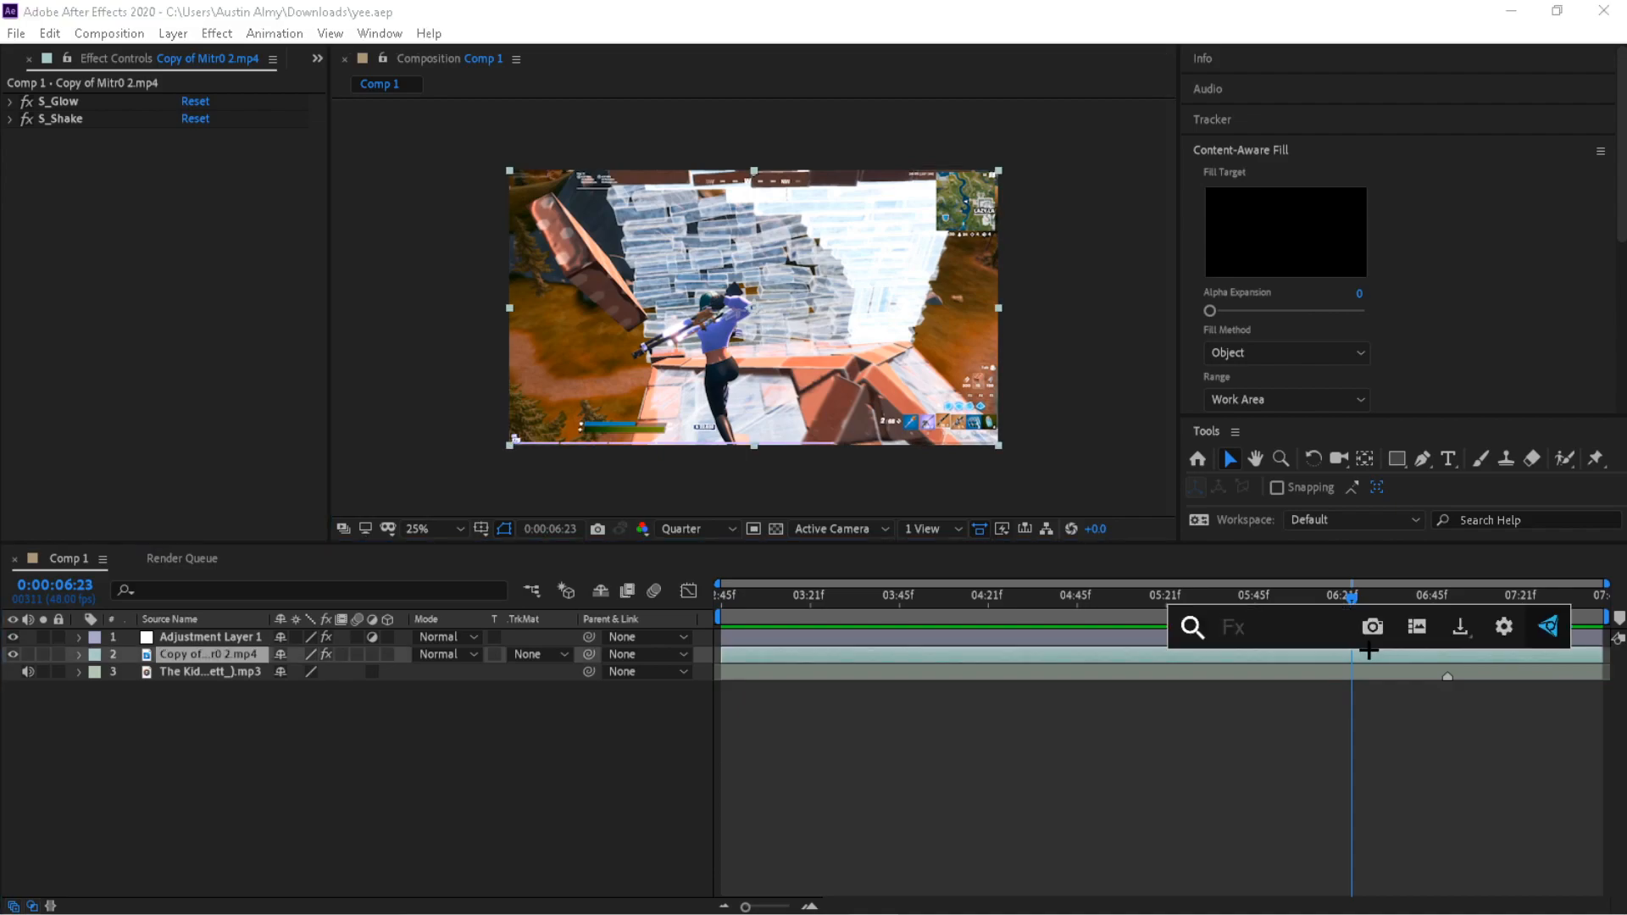
type("huesay")
key("BackSpace")
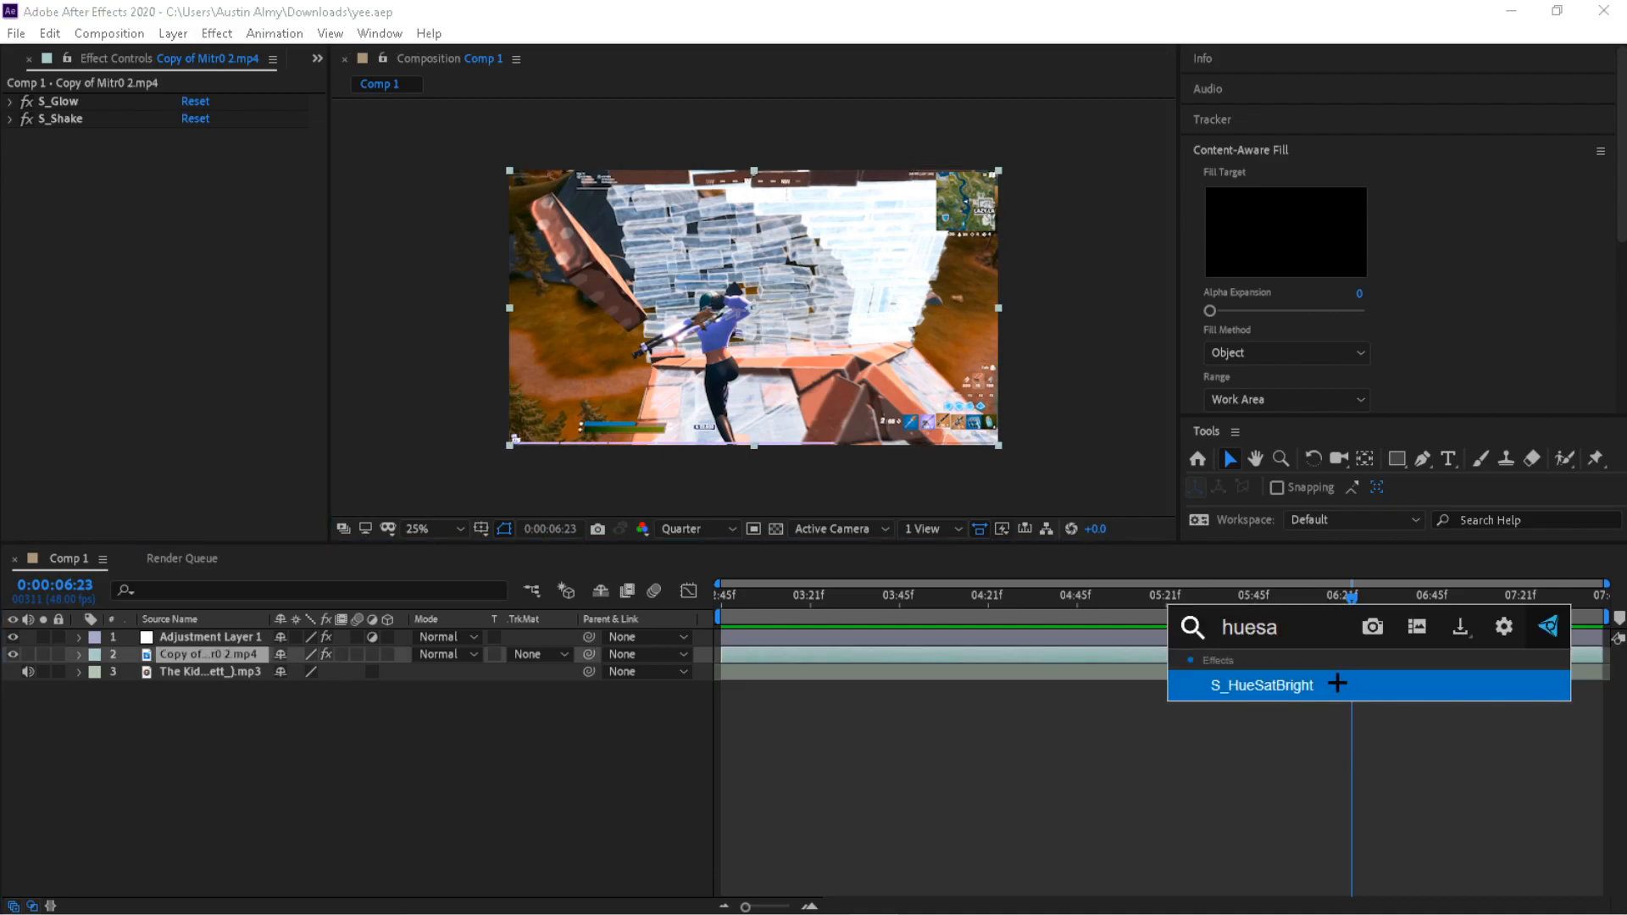
left_click(1337, 682)
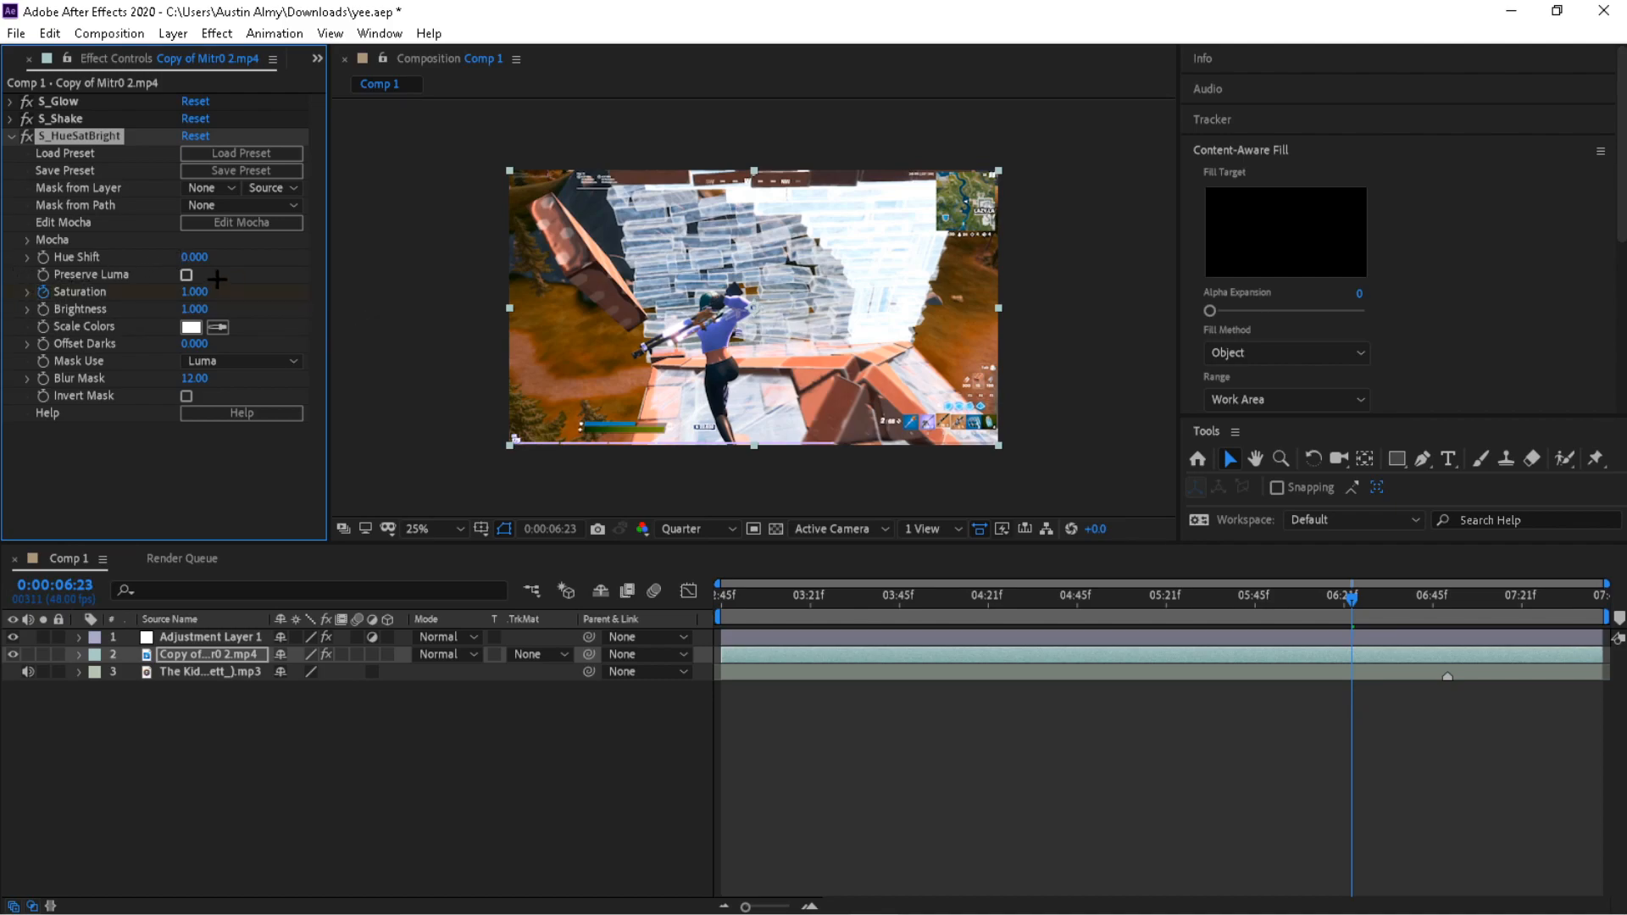
- Reveal the clip's keyframes and use its zoomed time-remap graph to place the current time at 0:00:06:28
key("Page_Down")
key("Page_Down")
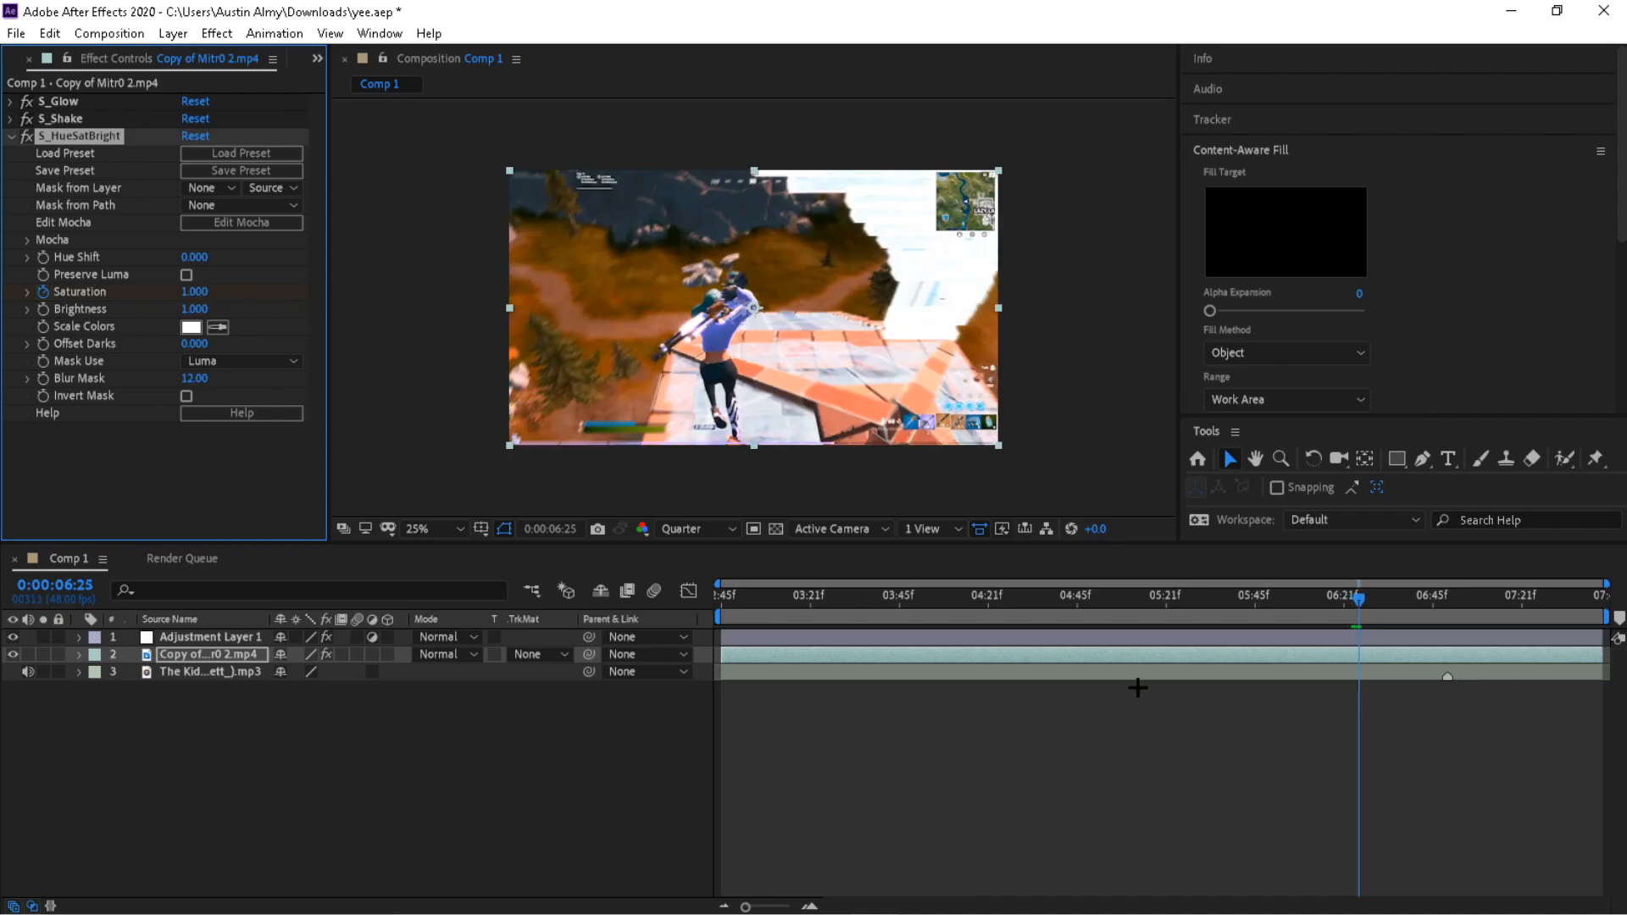
key("u")
left_click(1352, 673)
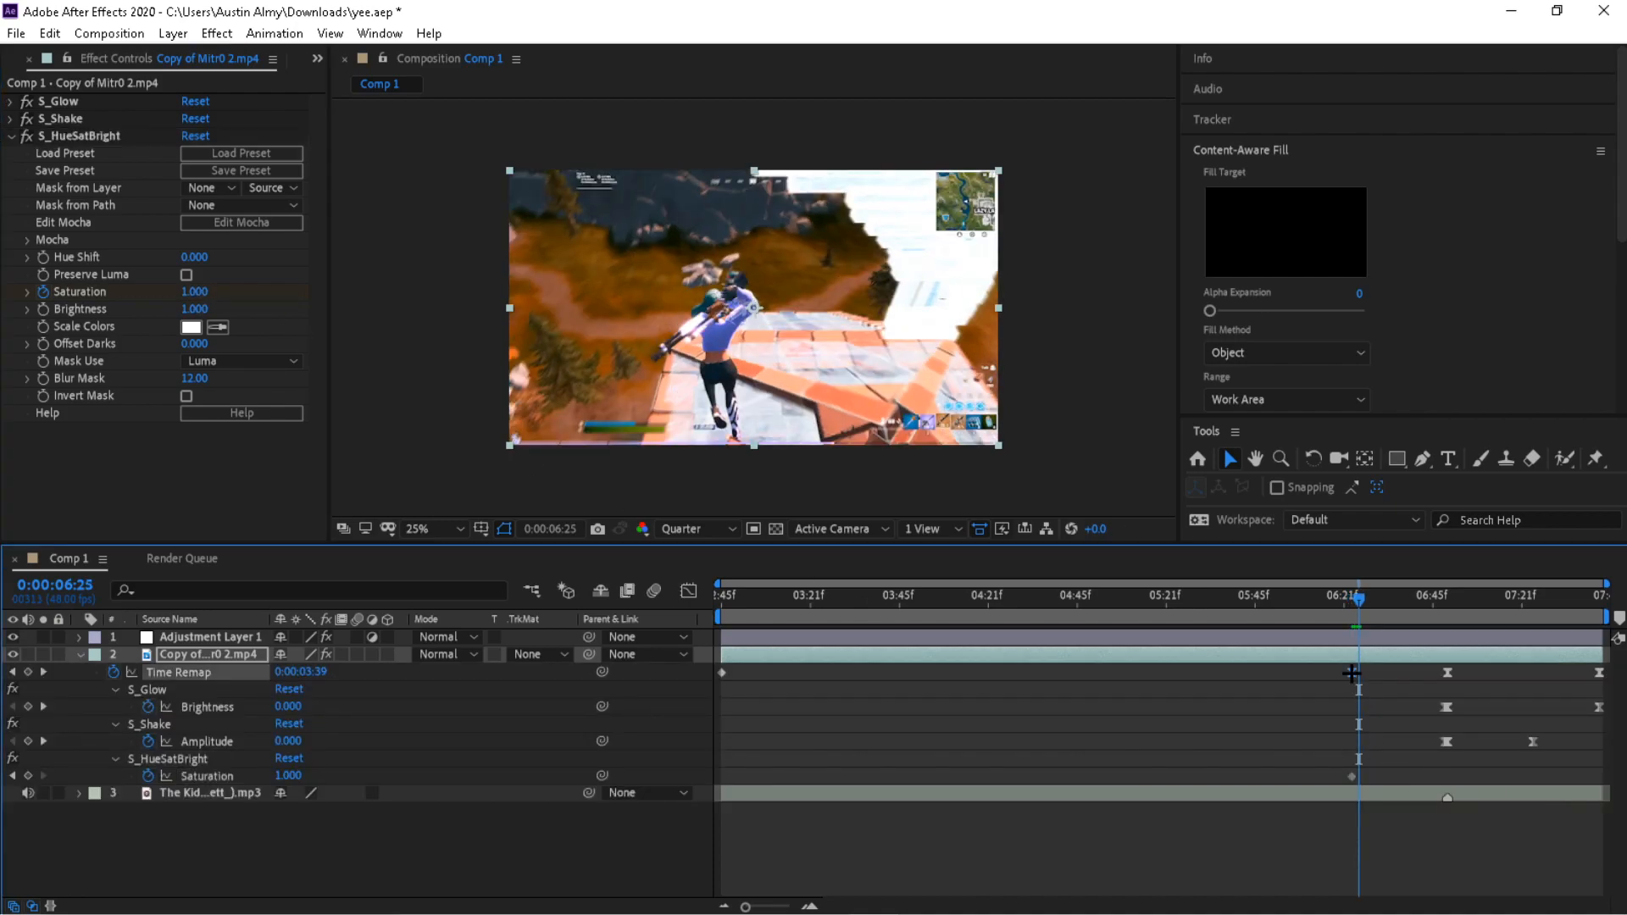
left_click(688, 591)
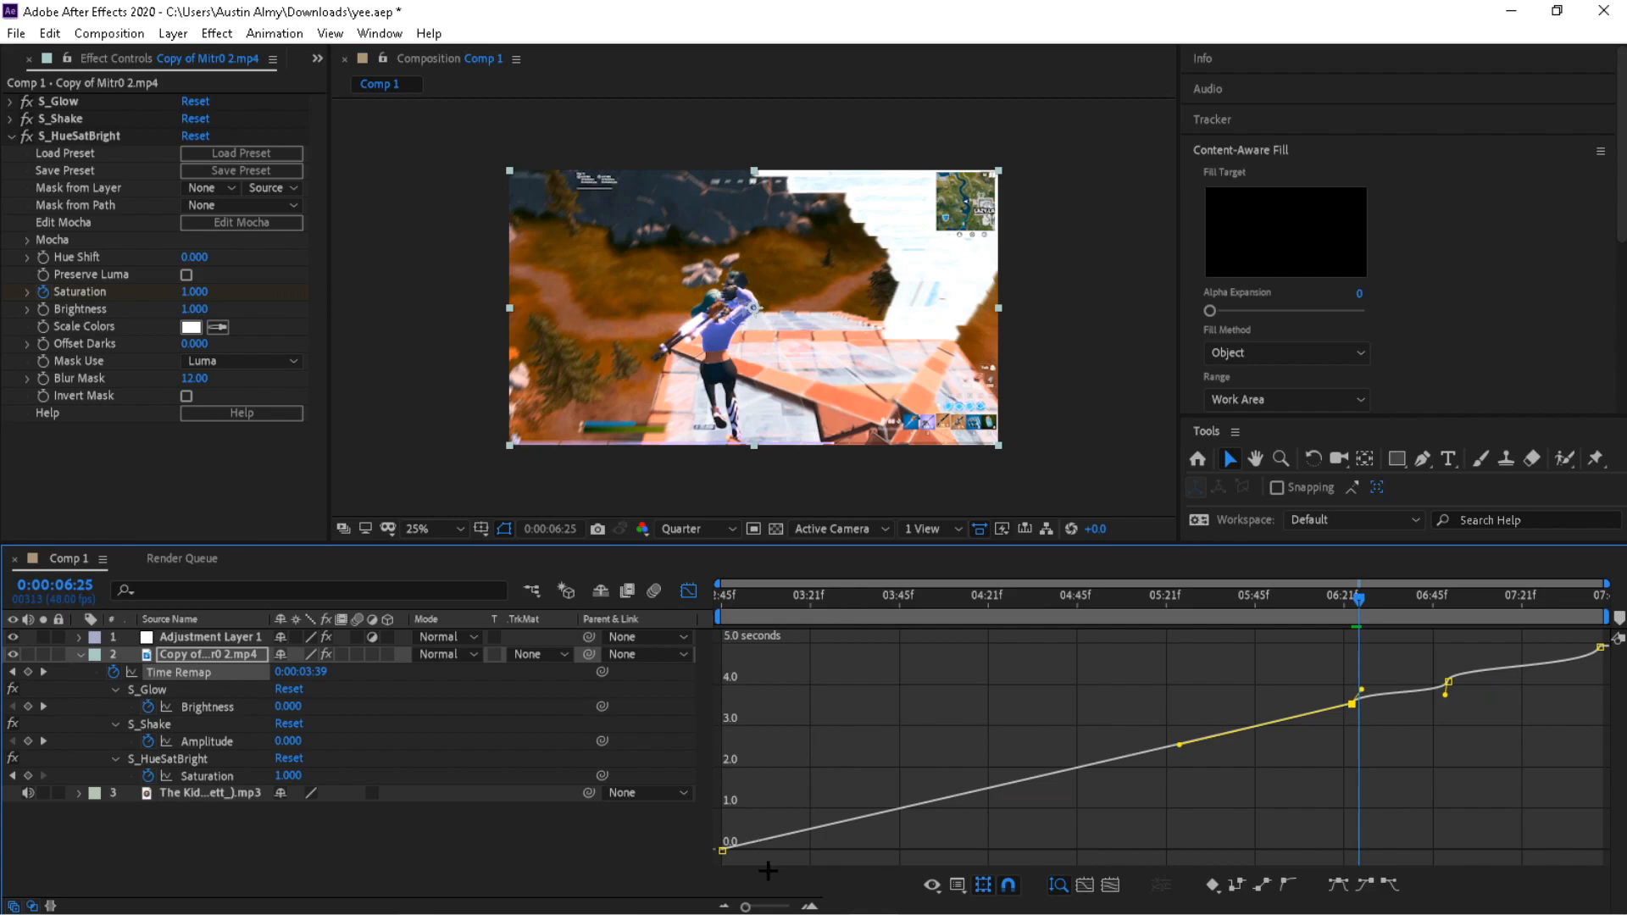
left_click_drag(760, 905, 777, 888)
left_click_drag(1169, 603, 1195, 617)
left_click(688, 592)
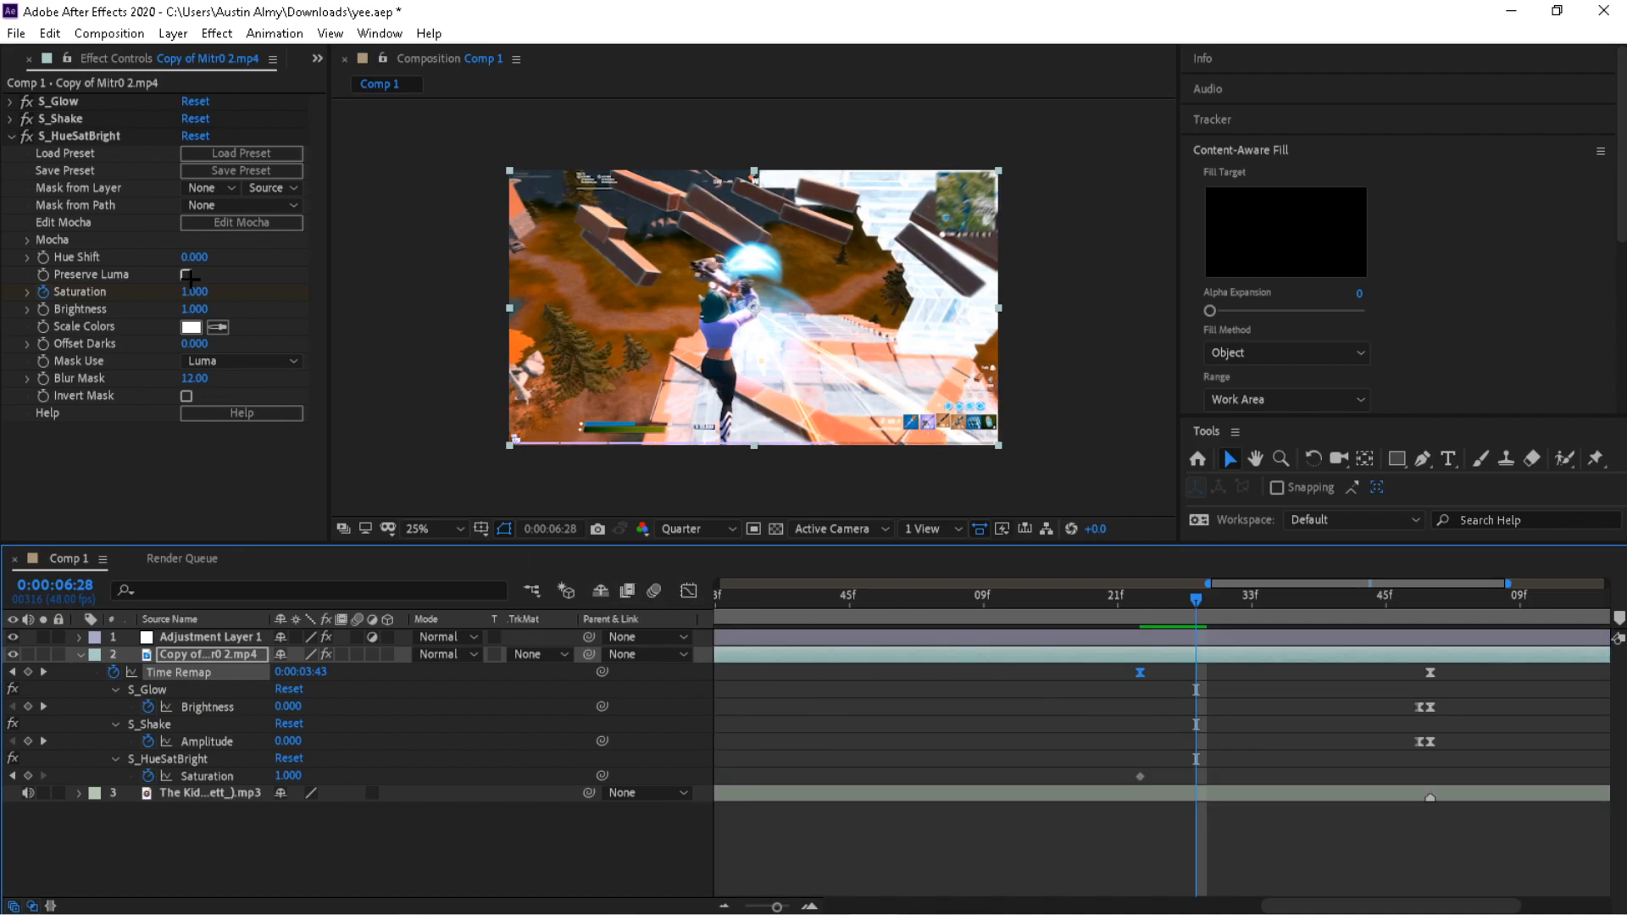
- Set S_HueSatBright's Saturation to 0.040 at 0:00:06:28 and apply Easy Ease to both Saturation keyframes
left_click_drag(194, 292, 110, 295)
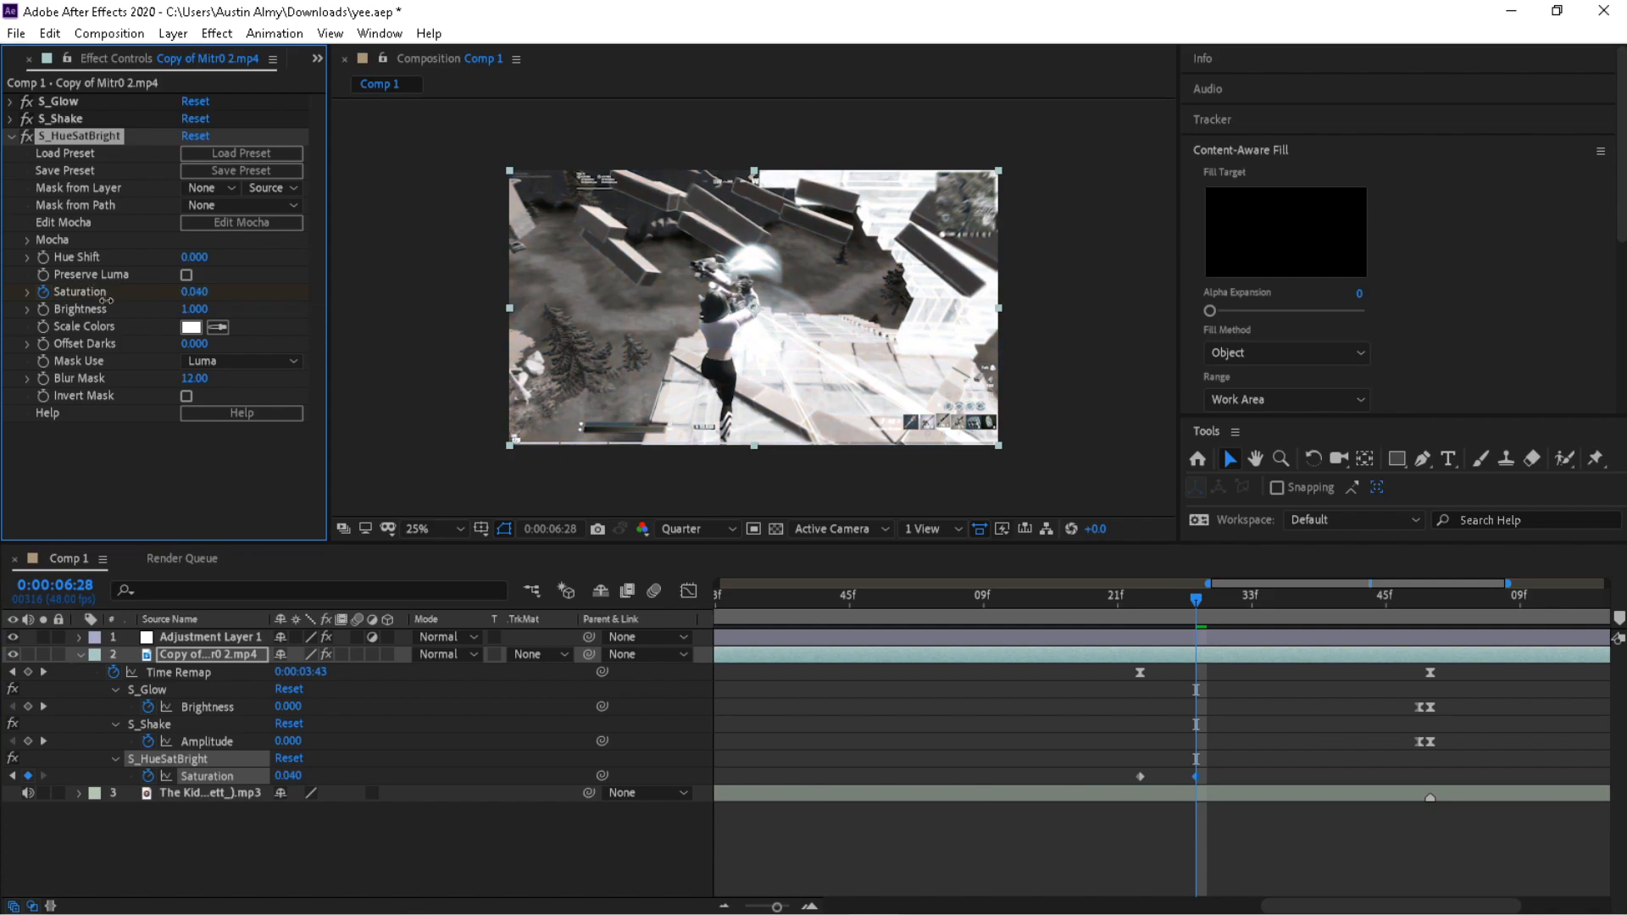
left_click(9, 135)
left_click_drag(1253, 761, 1019, 788)
left_click(1304, 863)
- Copy the 0:00:06:28 Saturation keyframe to 0:00:07:00, one frame before the glow and shake peak
left_click_drag(1194, 618, 1417, 625)
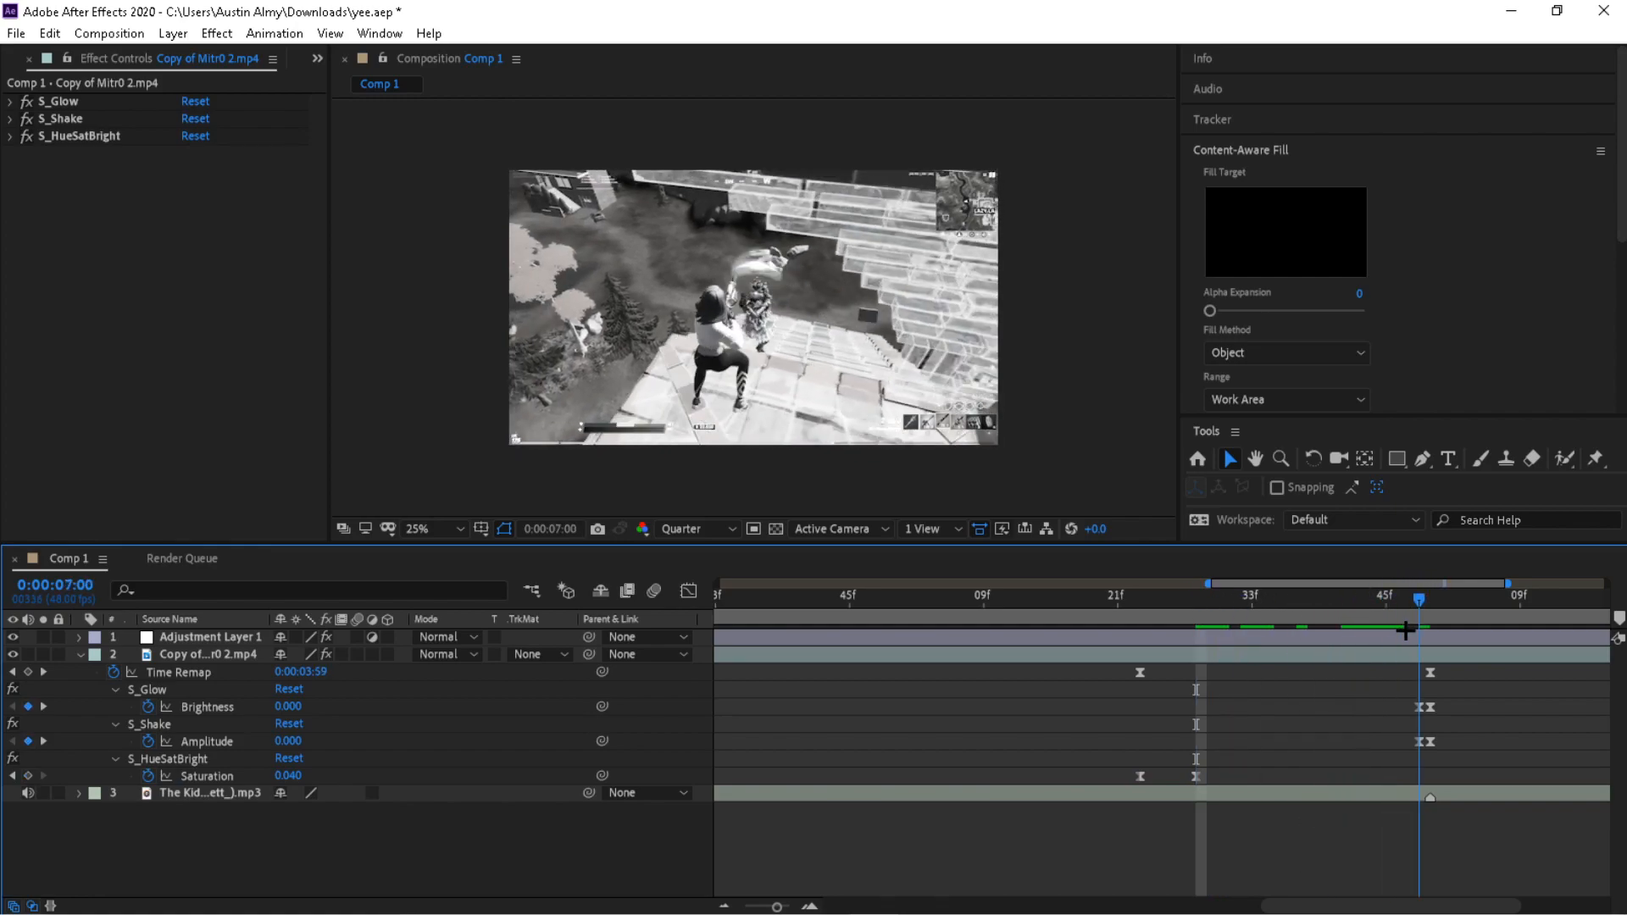
key("Page_Down")
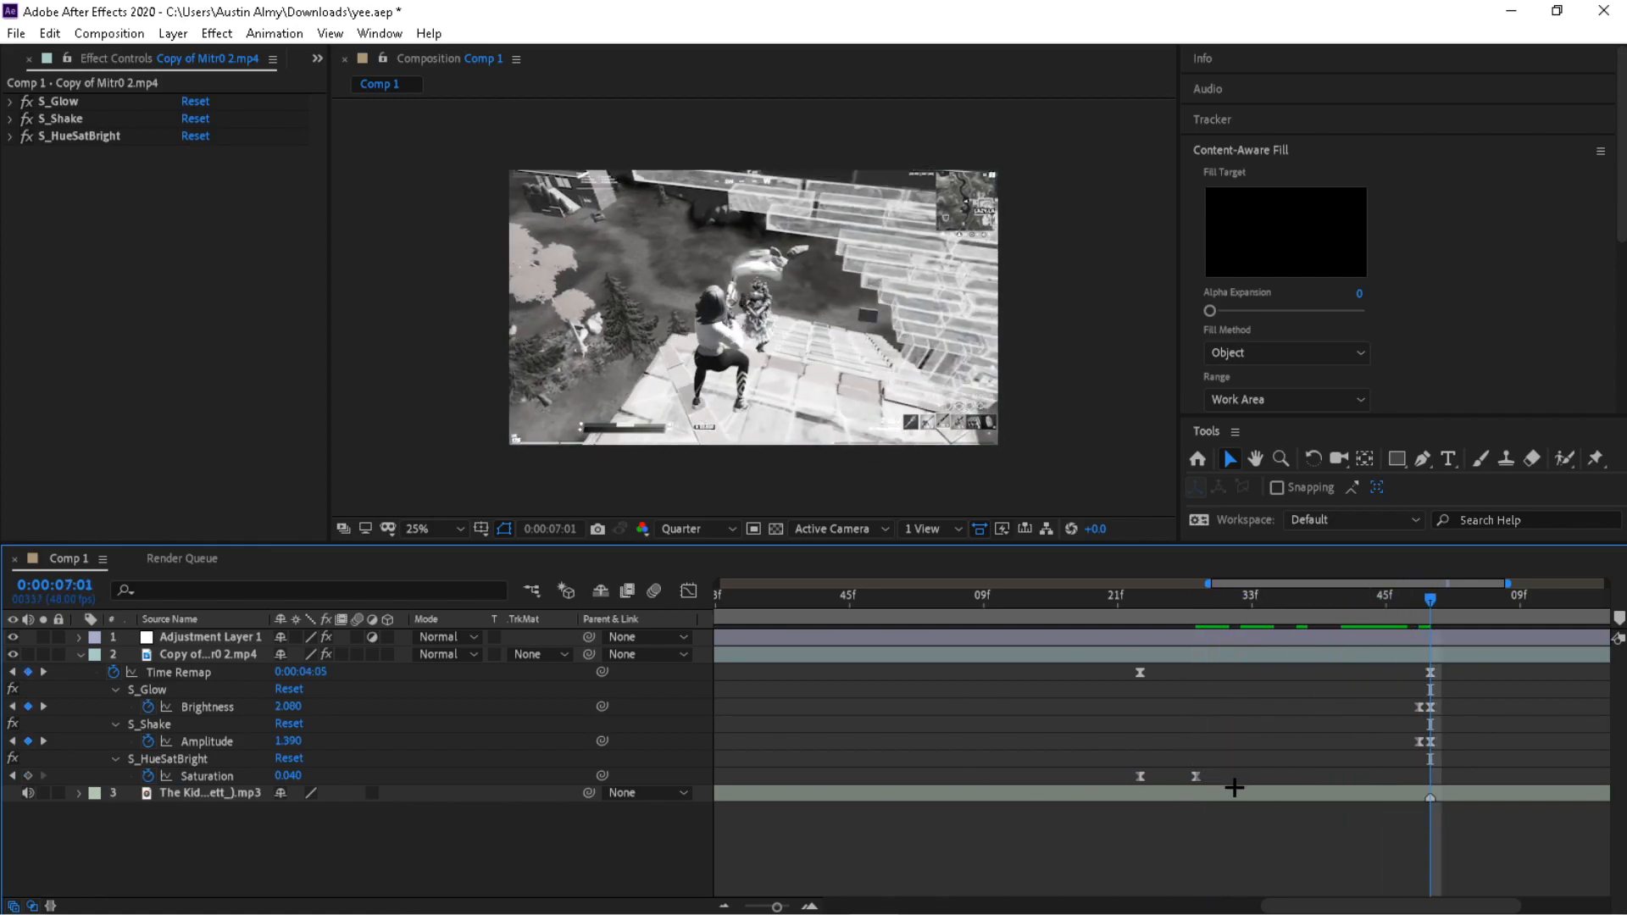
key("Page_Up")
key("Page_Down")
key("Page_Up")
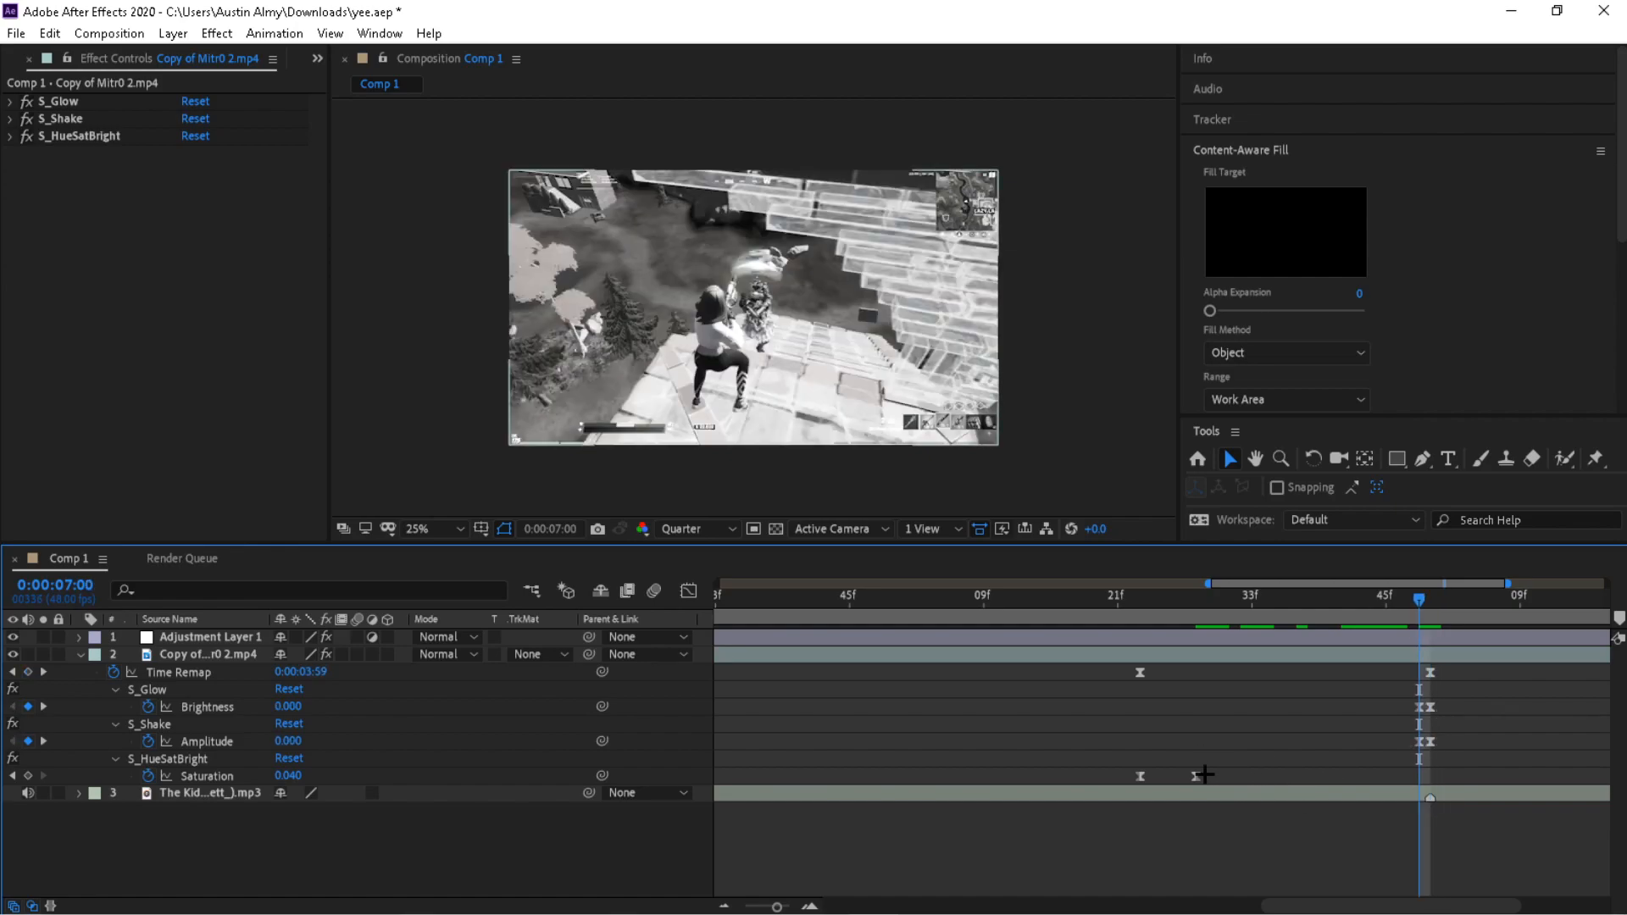
left_click(1197, 776)
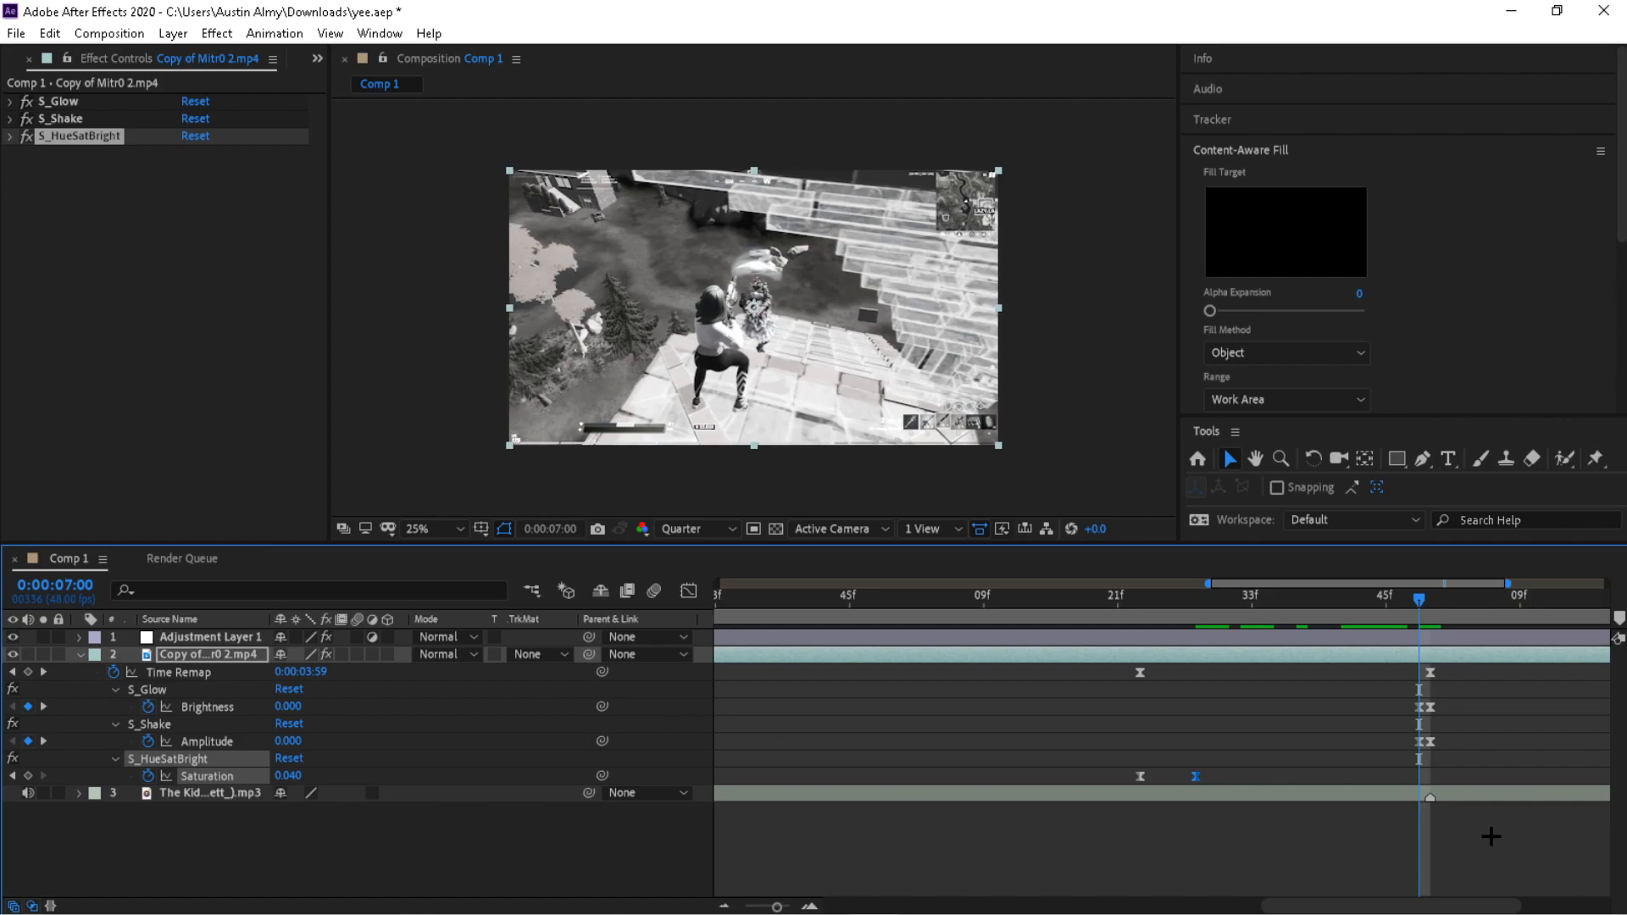
left_click(1194, 605)
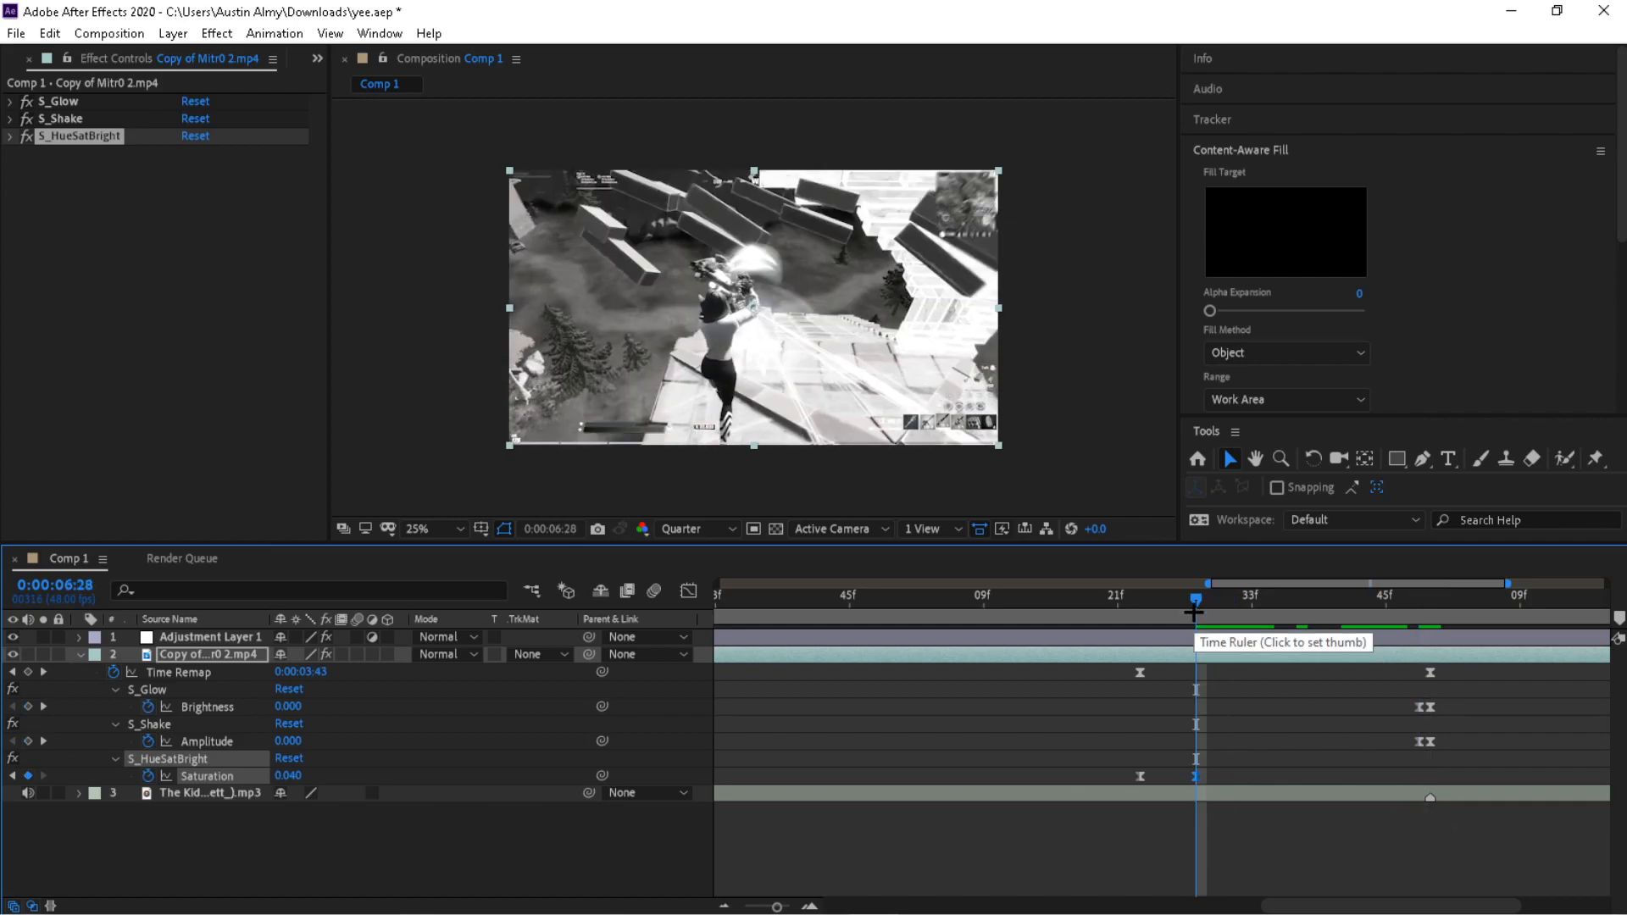
left_click_drag(1197, 610, 1423, 614)
- Copy the first Saturation keyframe, at 0:00:06:23, to 0:00:07:01 to restore the colour on the beat
left_click(1141, 776)
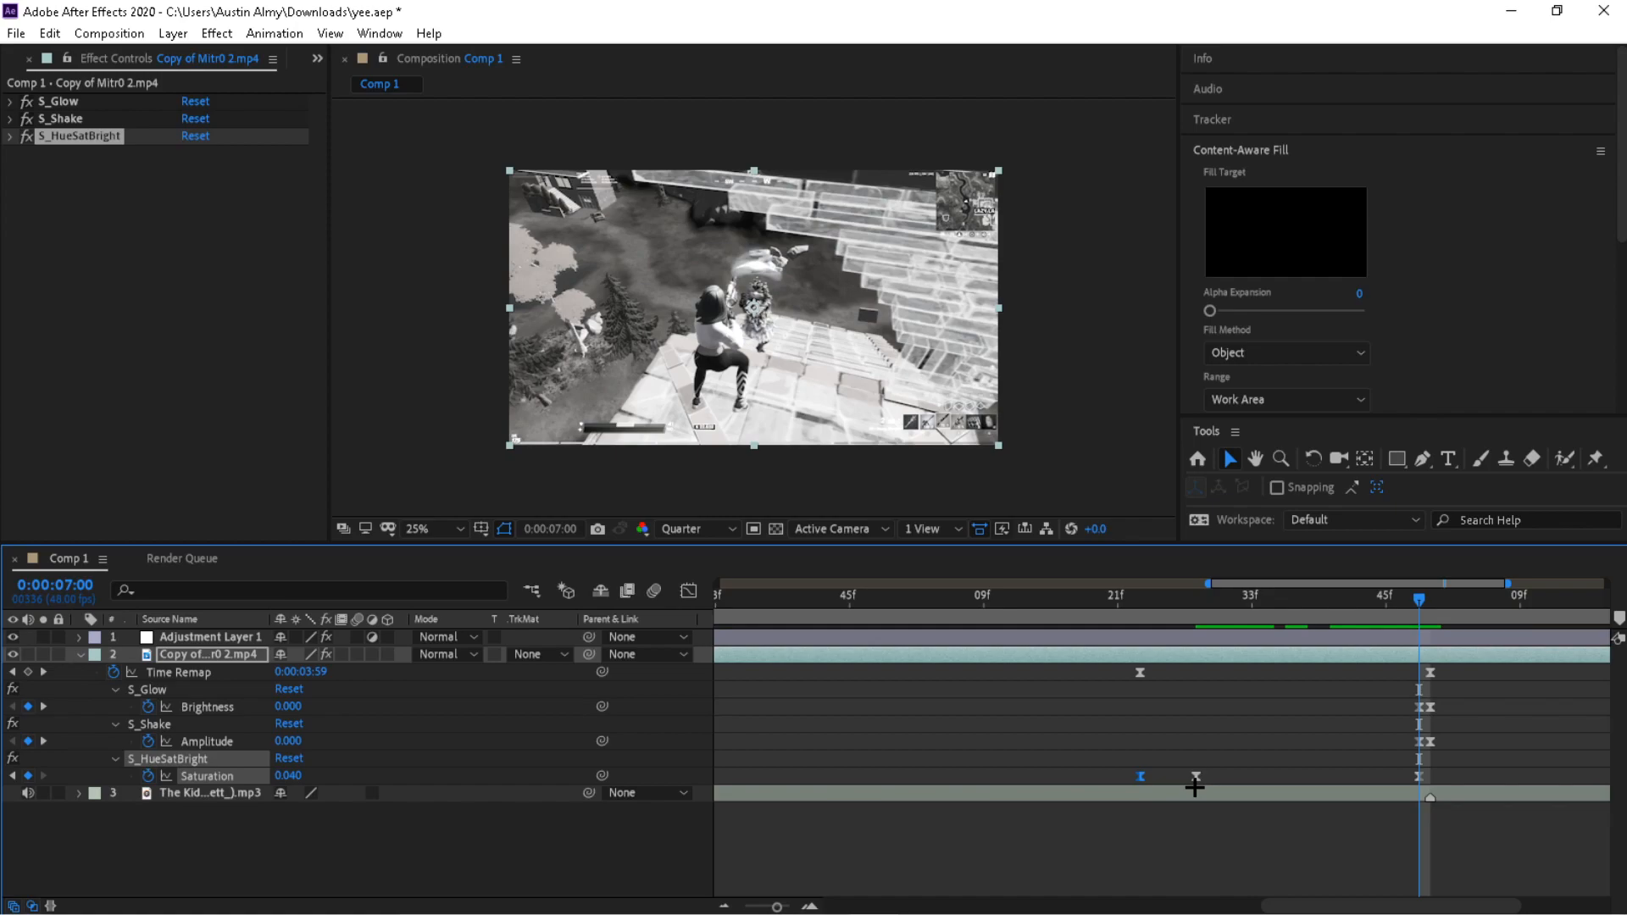
left_click_drag(1430, 605, 1430, 605)
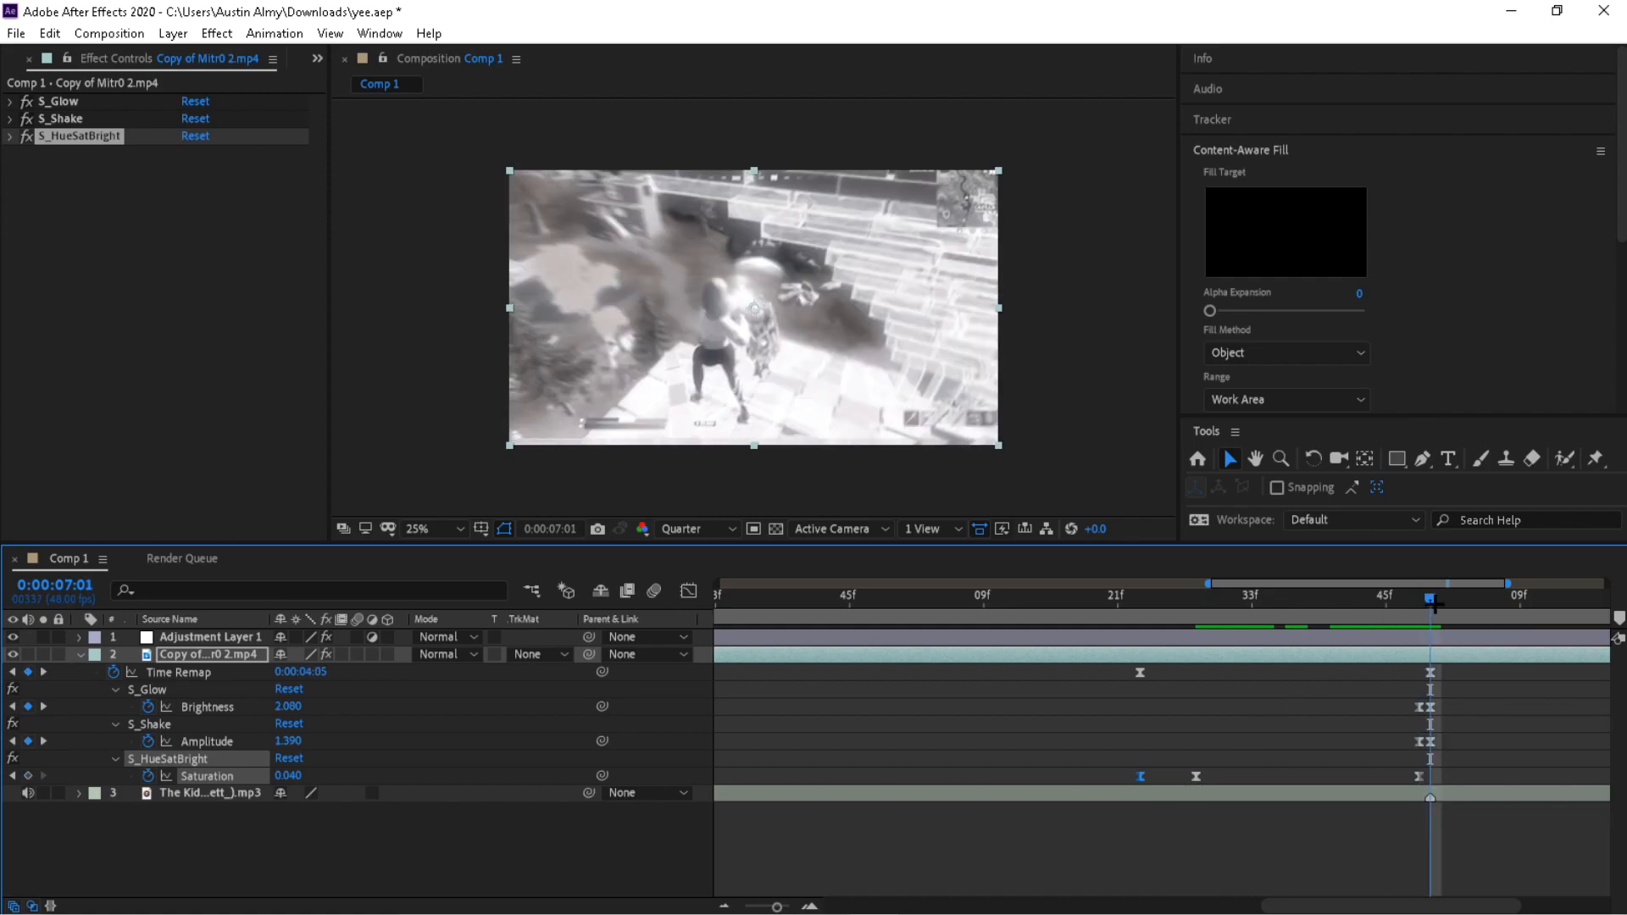
mouse_move(1429, 588)
left_mouse_down()
mouse_move(1406, 606)
mouse_move(1432, 620)
left_mouse_up()
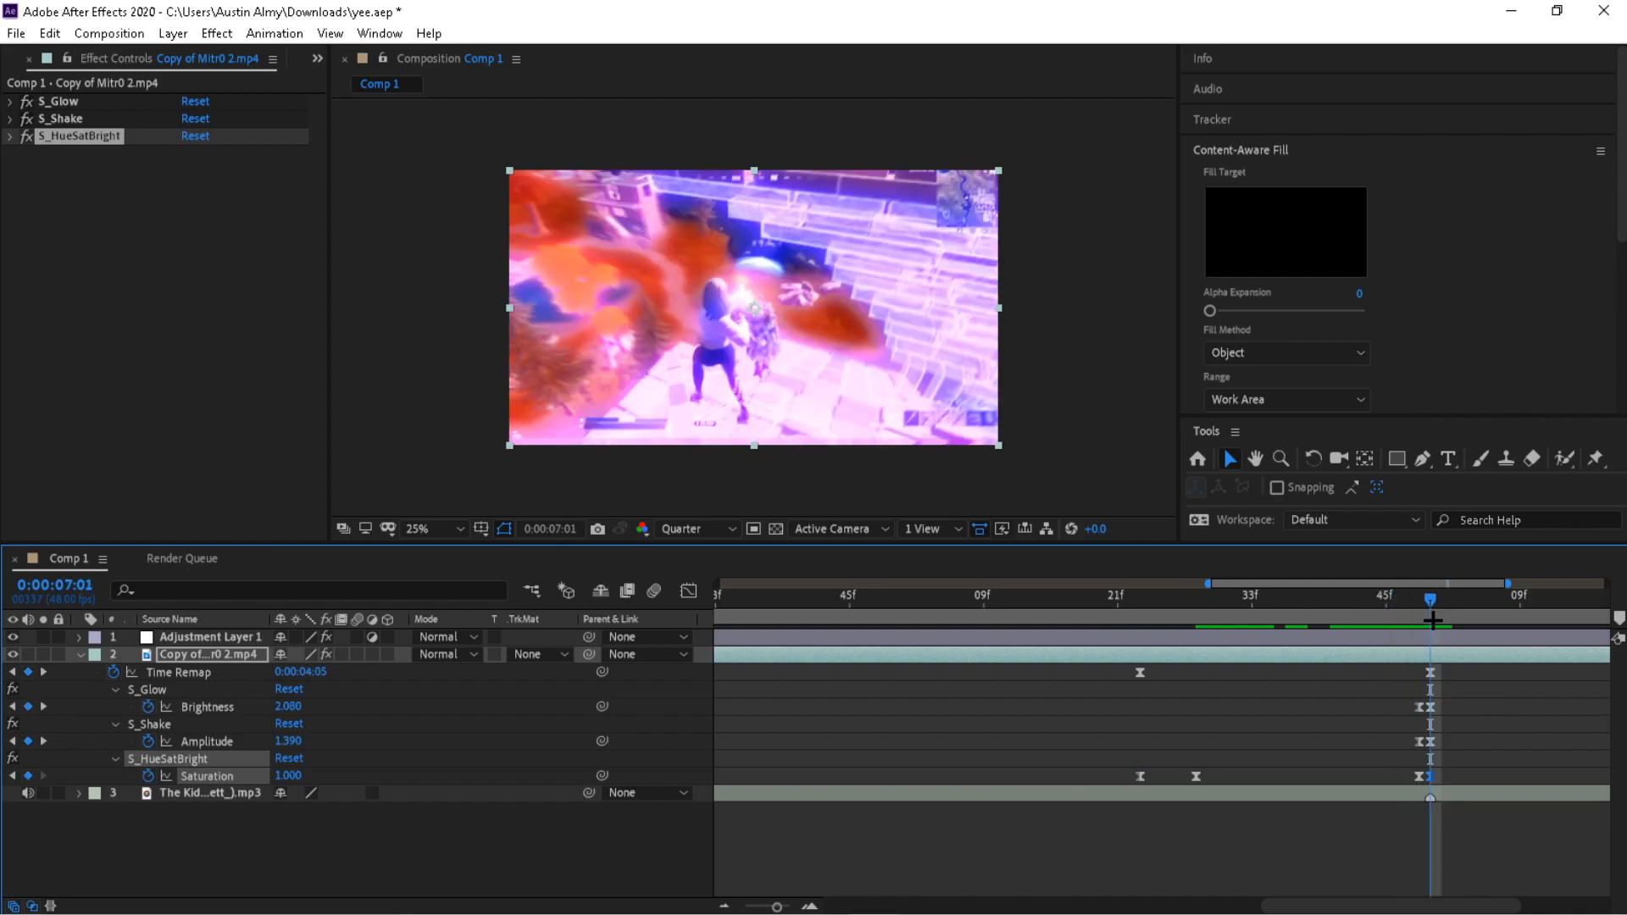
- Save the project and preview the black-and-white transition from just before 0:00:06:23
left_click_drag(1432, 620, 1319, 646)
left_click(16, 33)
left_click(75, 217)
mouse_move(1117, 593)
left_mouse_down()
mouse_move(1083, 598)
mouse_move(1150, 599)
mouse_move(1107, 598)
left_mouse_up()
key("space")
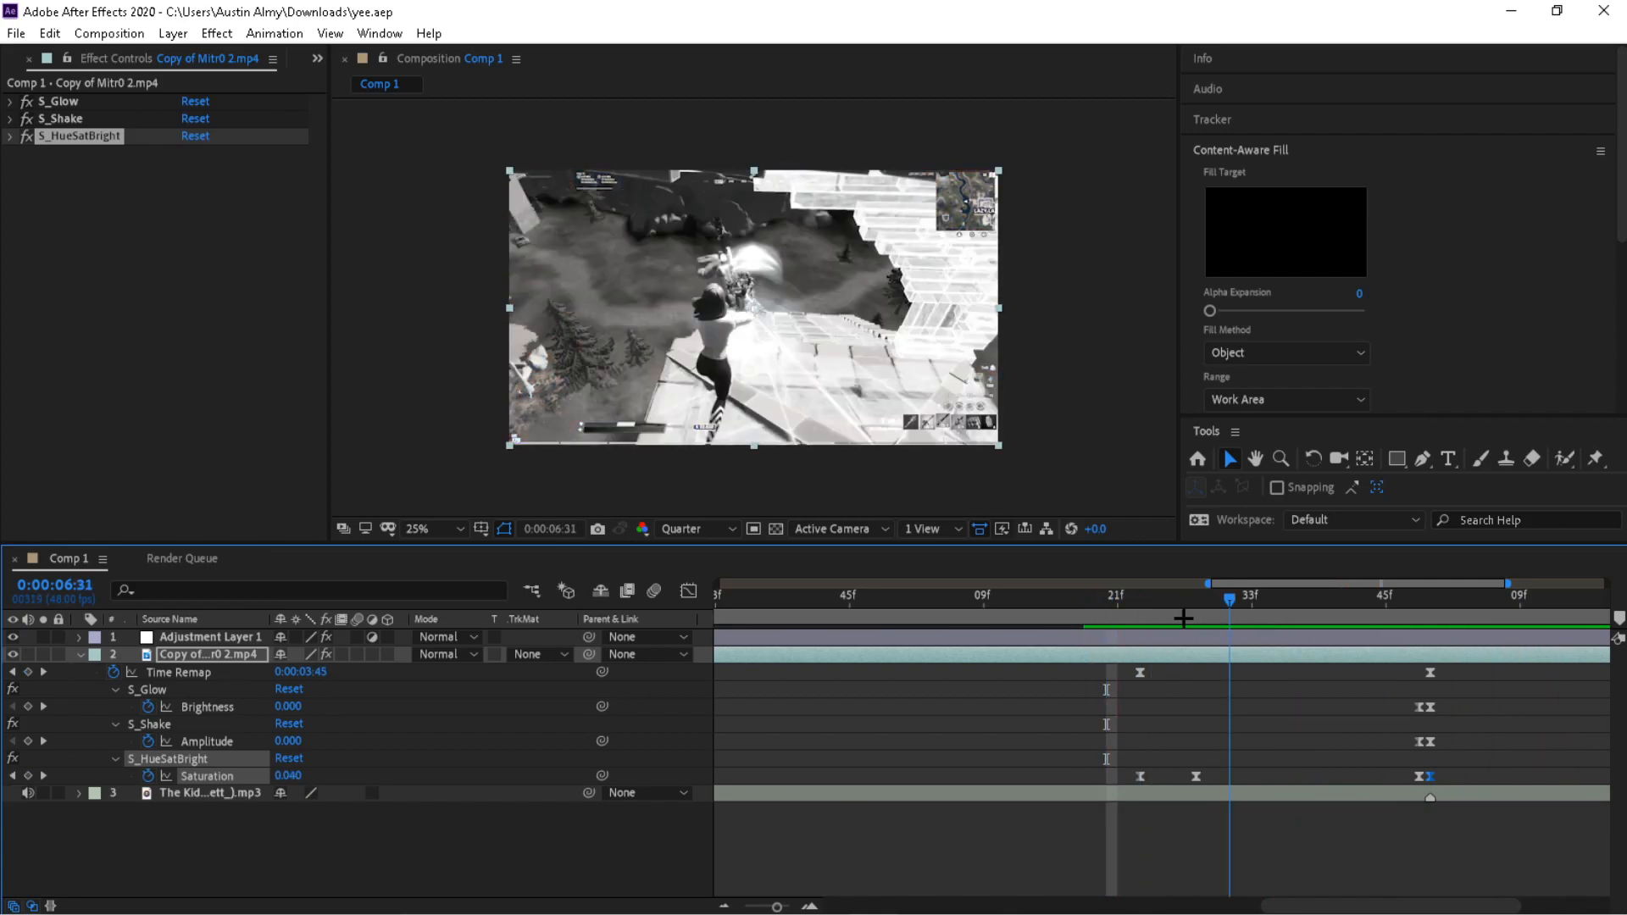
left_click(1289, 638)
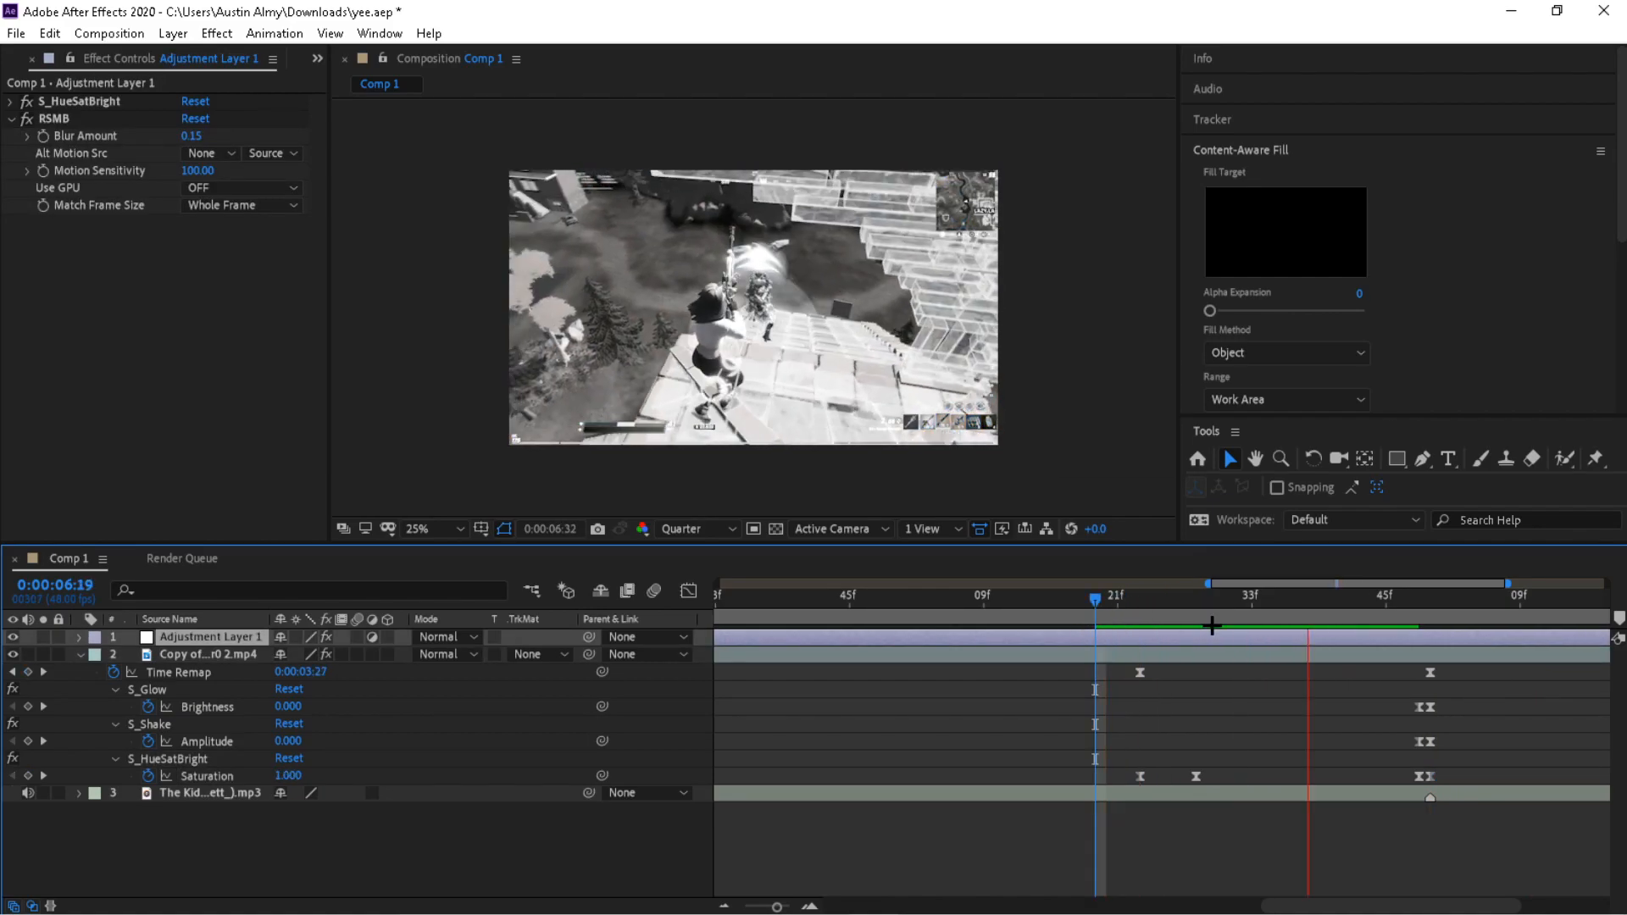
key("space")
left_click_drag(1448, 605, 1173, 635)
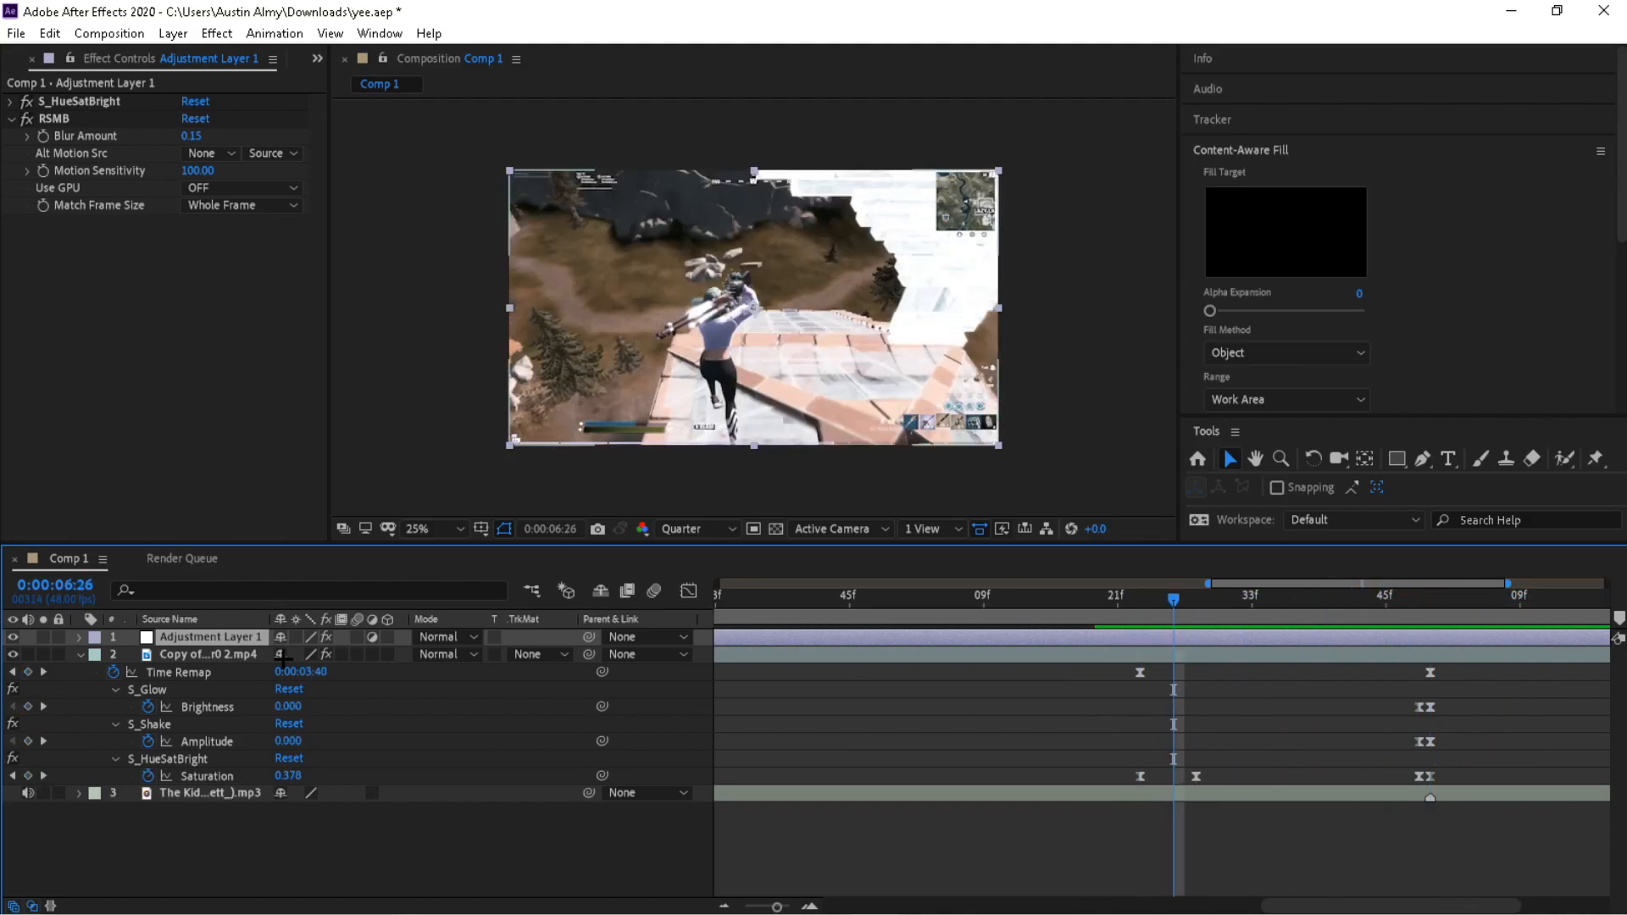
- Return the current time to the clip's keyframes at 0:00:06:23 and apply the Warp effect to the gameplay clip
left_click(79, 655)
left_click(1129, 603)
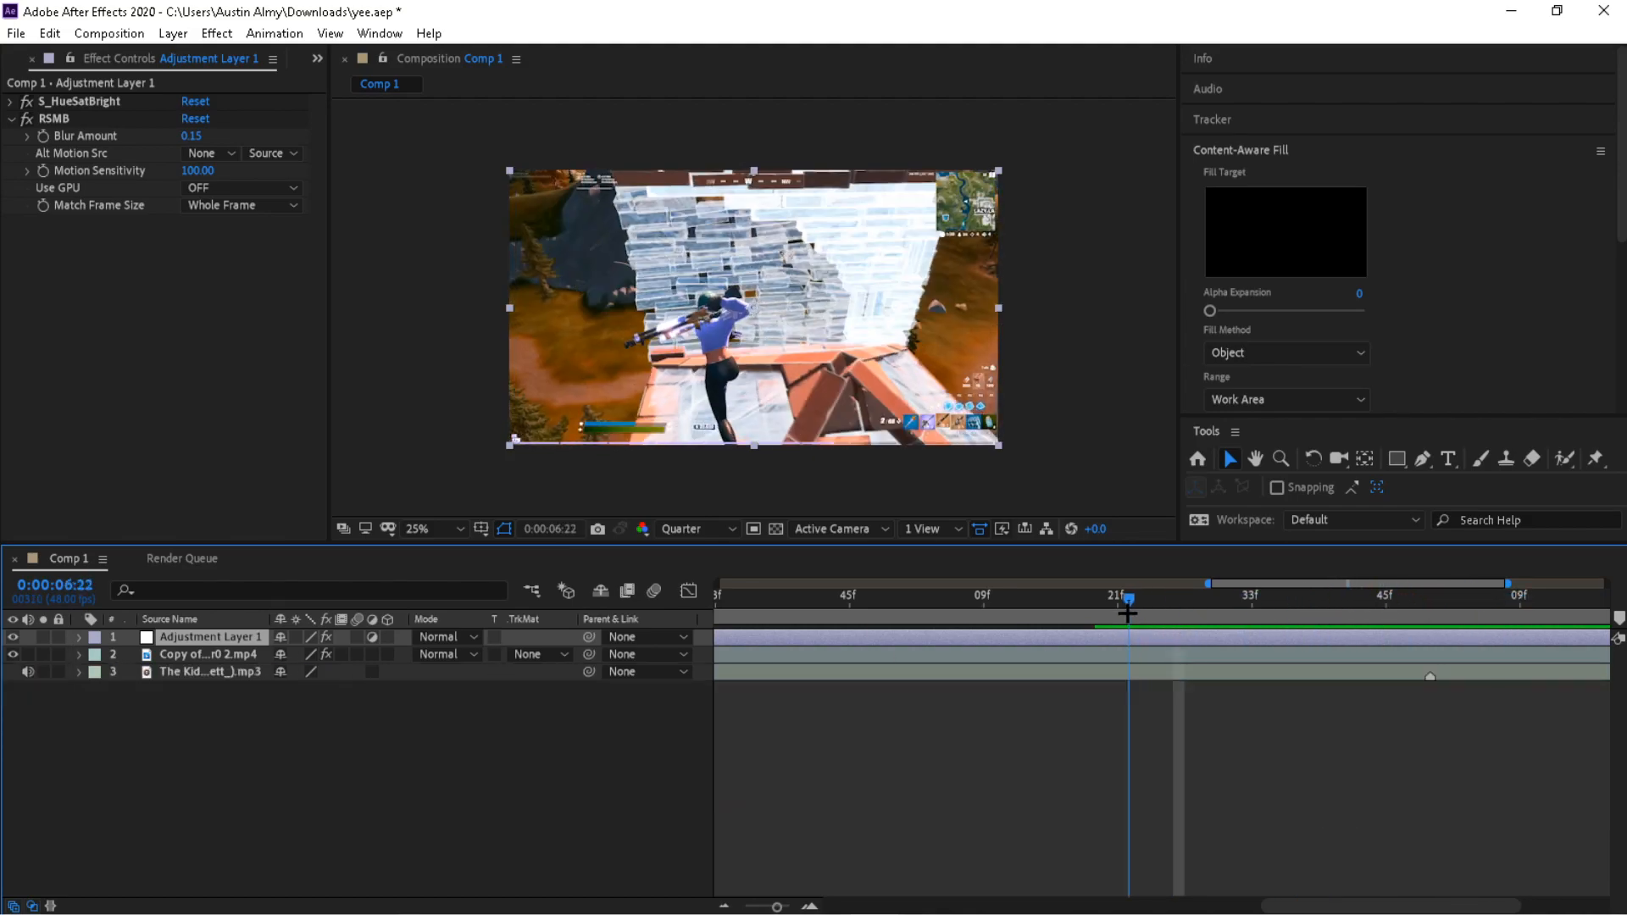
left_click(1127, 659)
key("u")
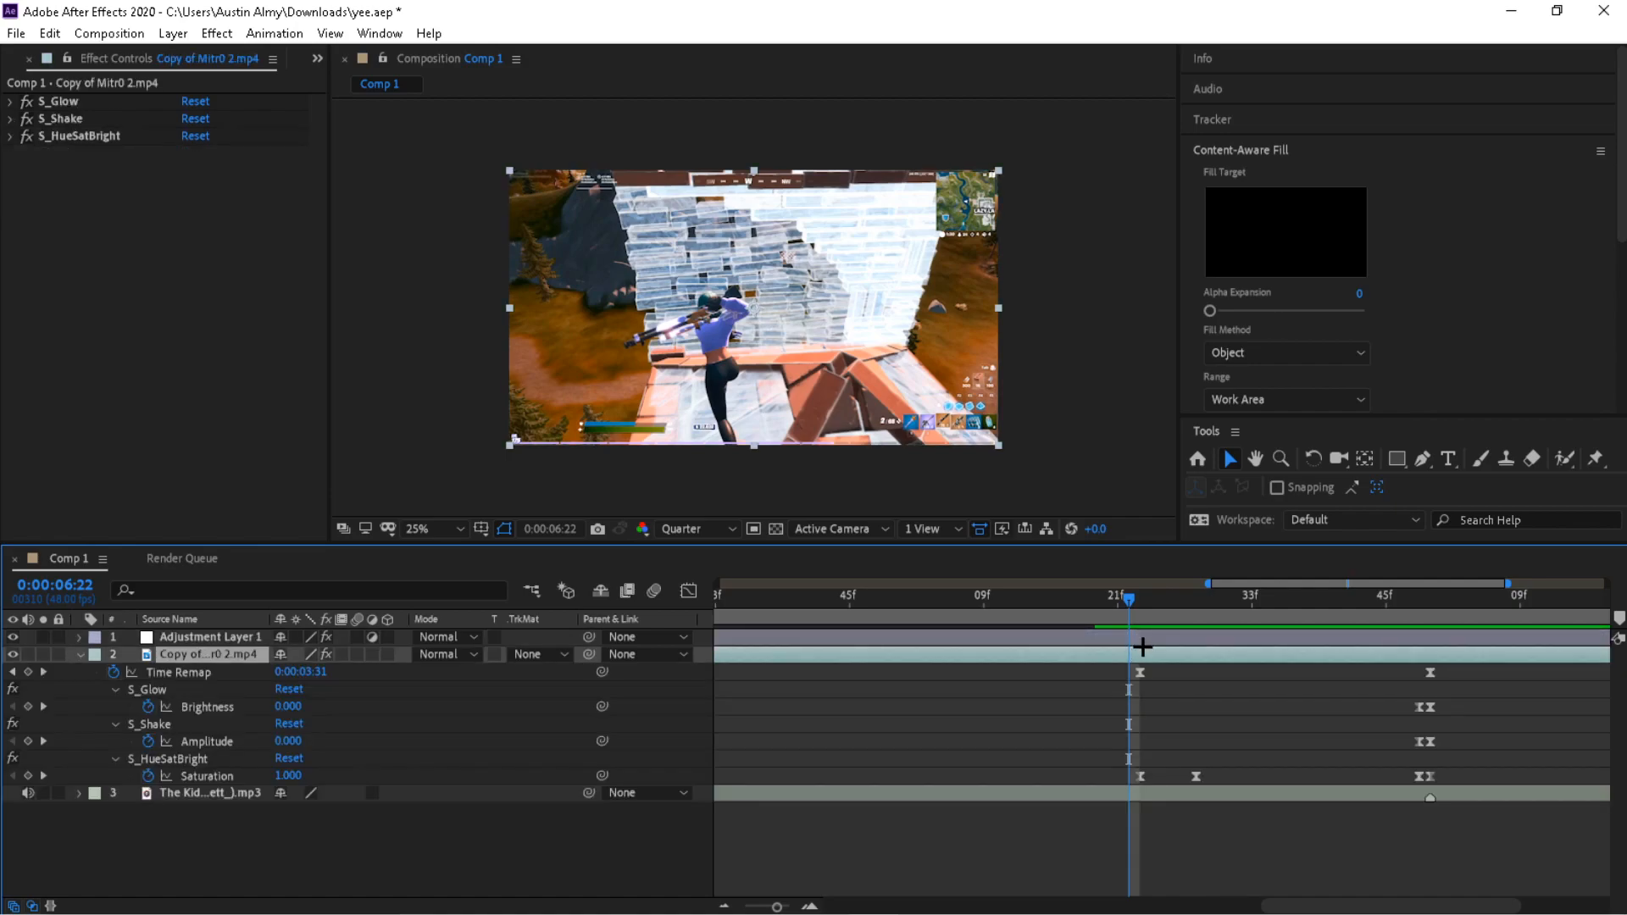
left_click(1135, 604)
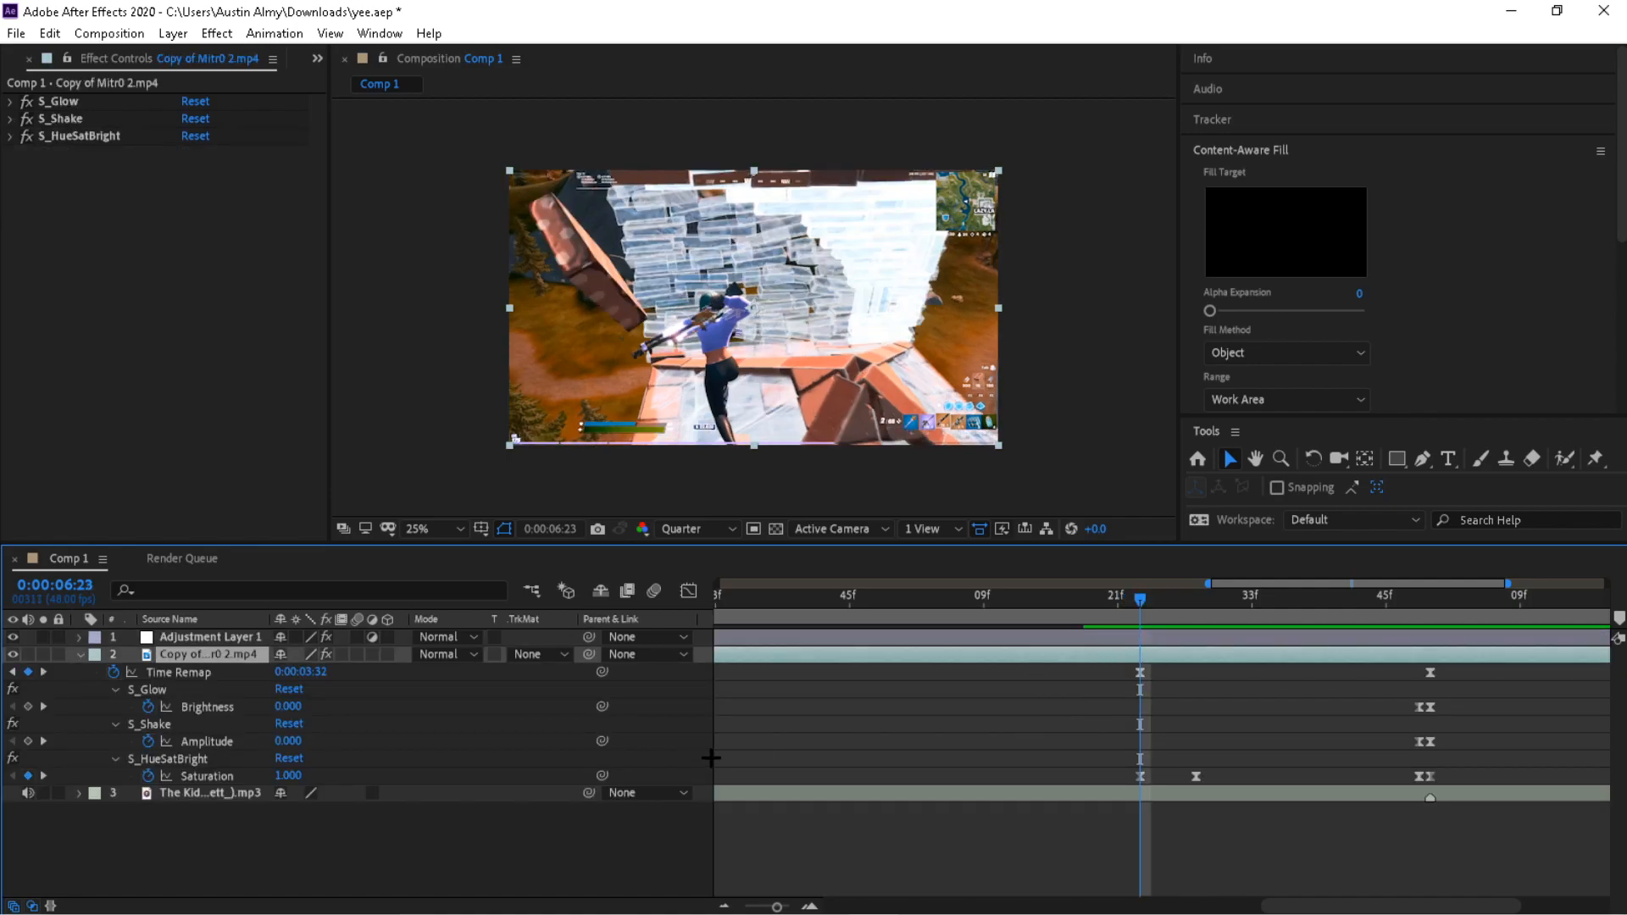
key("ctrl+space")
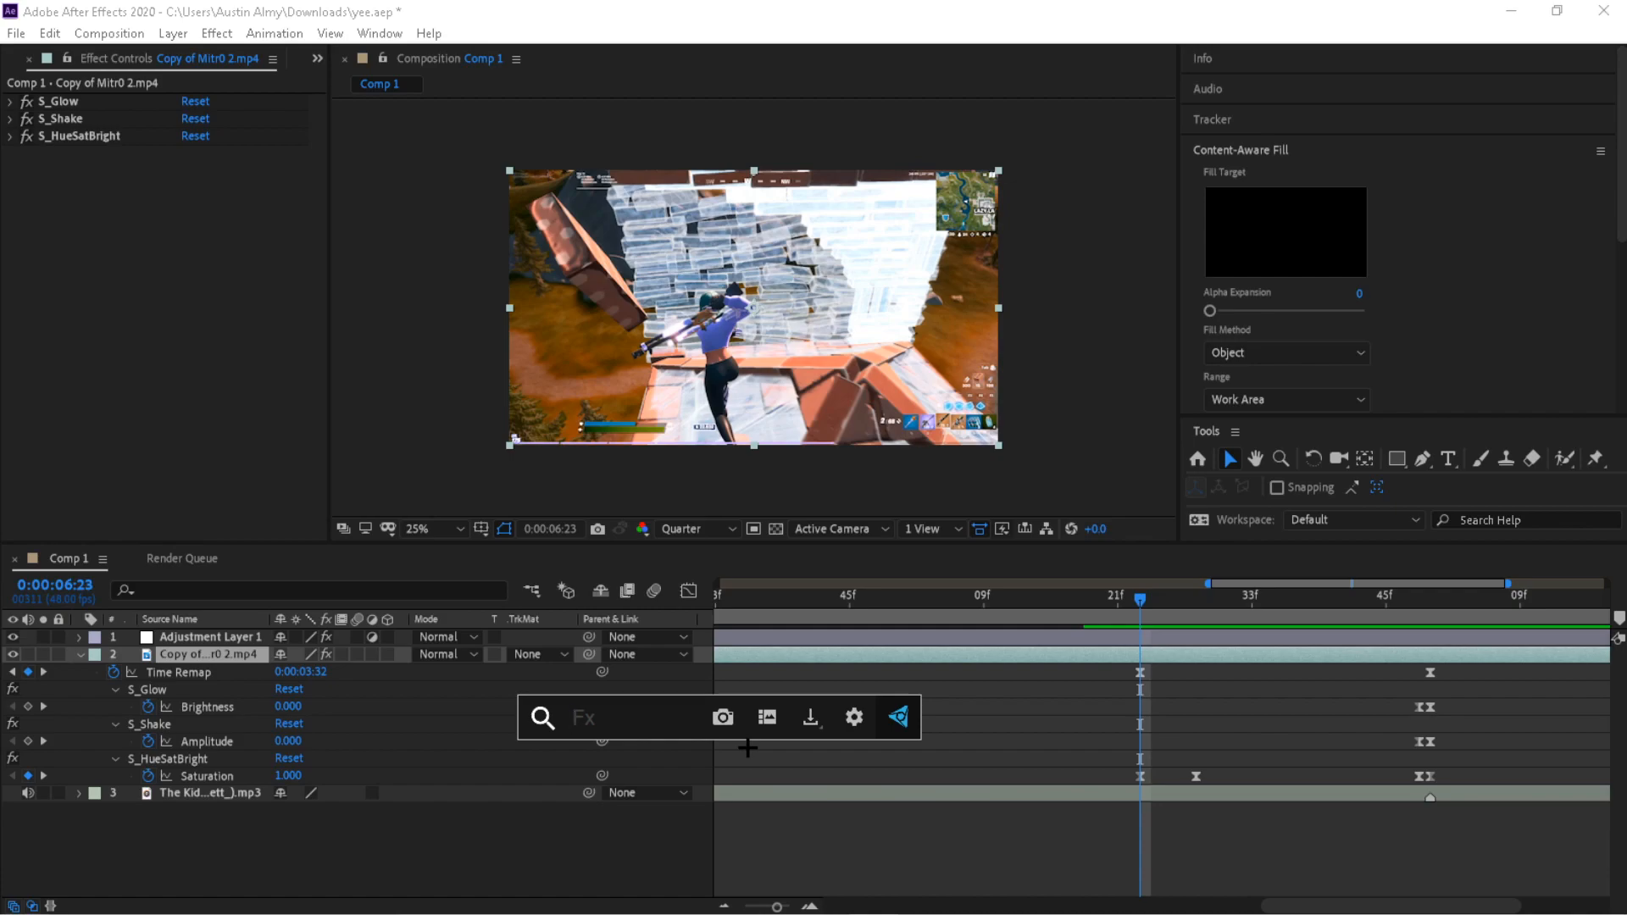
type("wwa")
key("BackSpace")
type("r")
key("BackSpace")
type("arp")
key("Return")
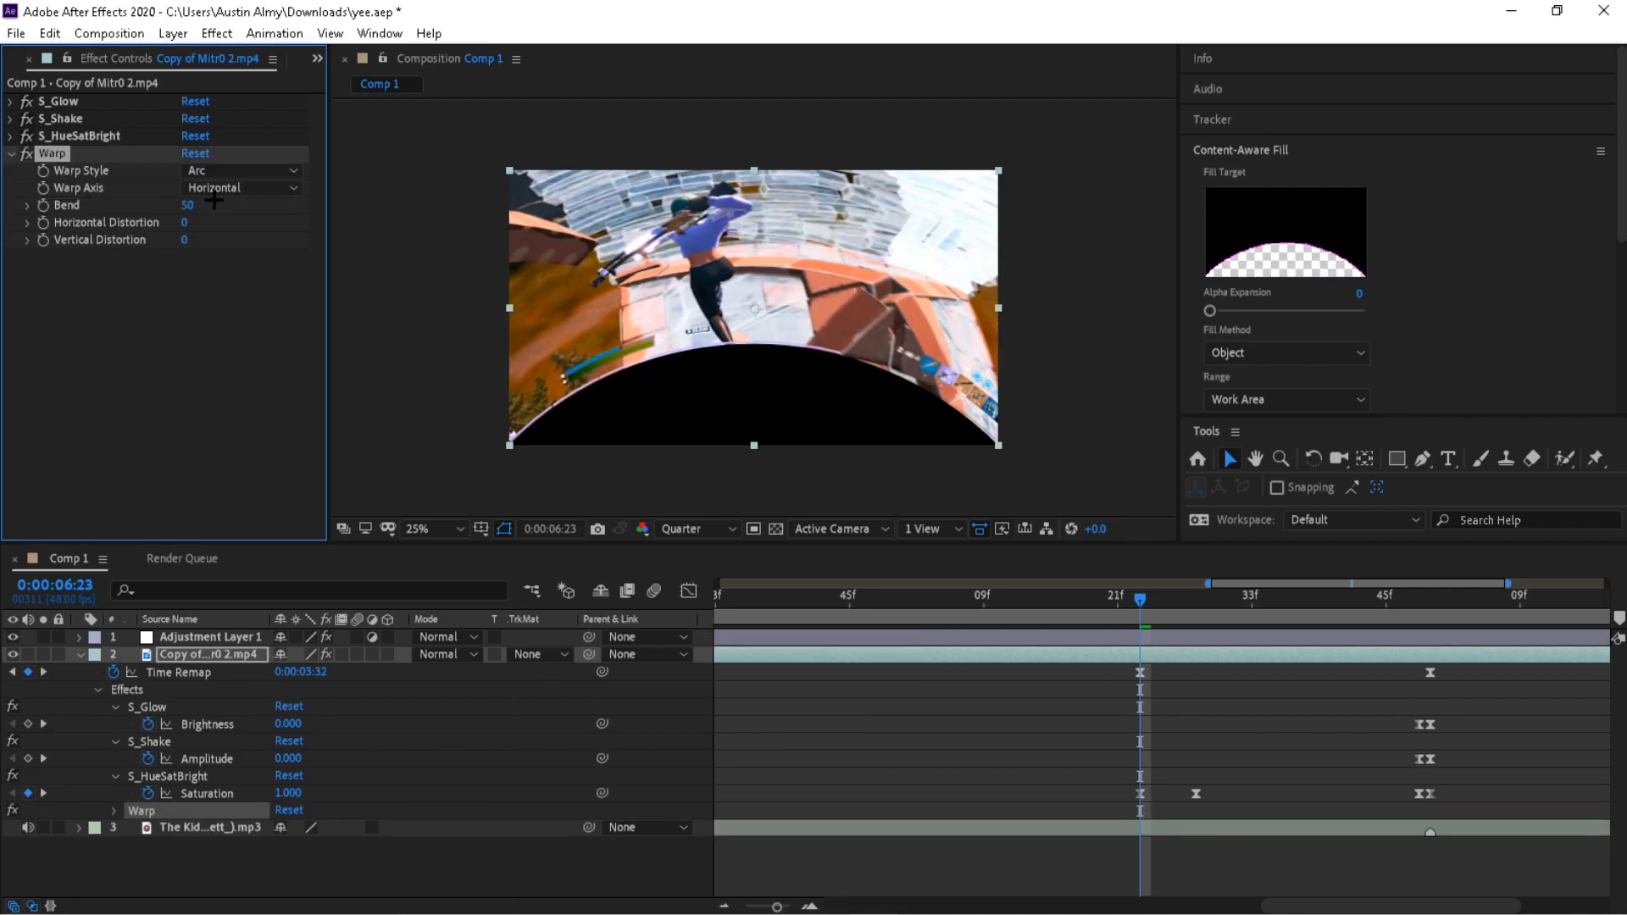
- Set the Warp style to FishEye and keyframe its Bend at 0 at 0:00:06:23
left_click(239, 172)
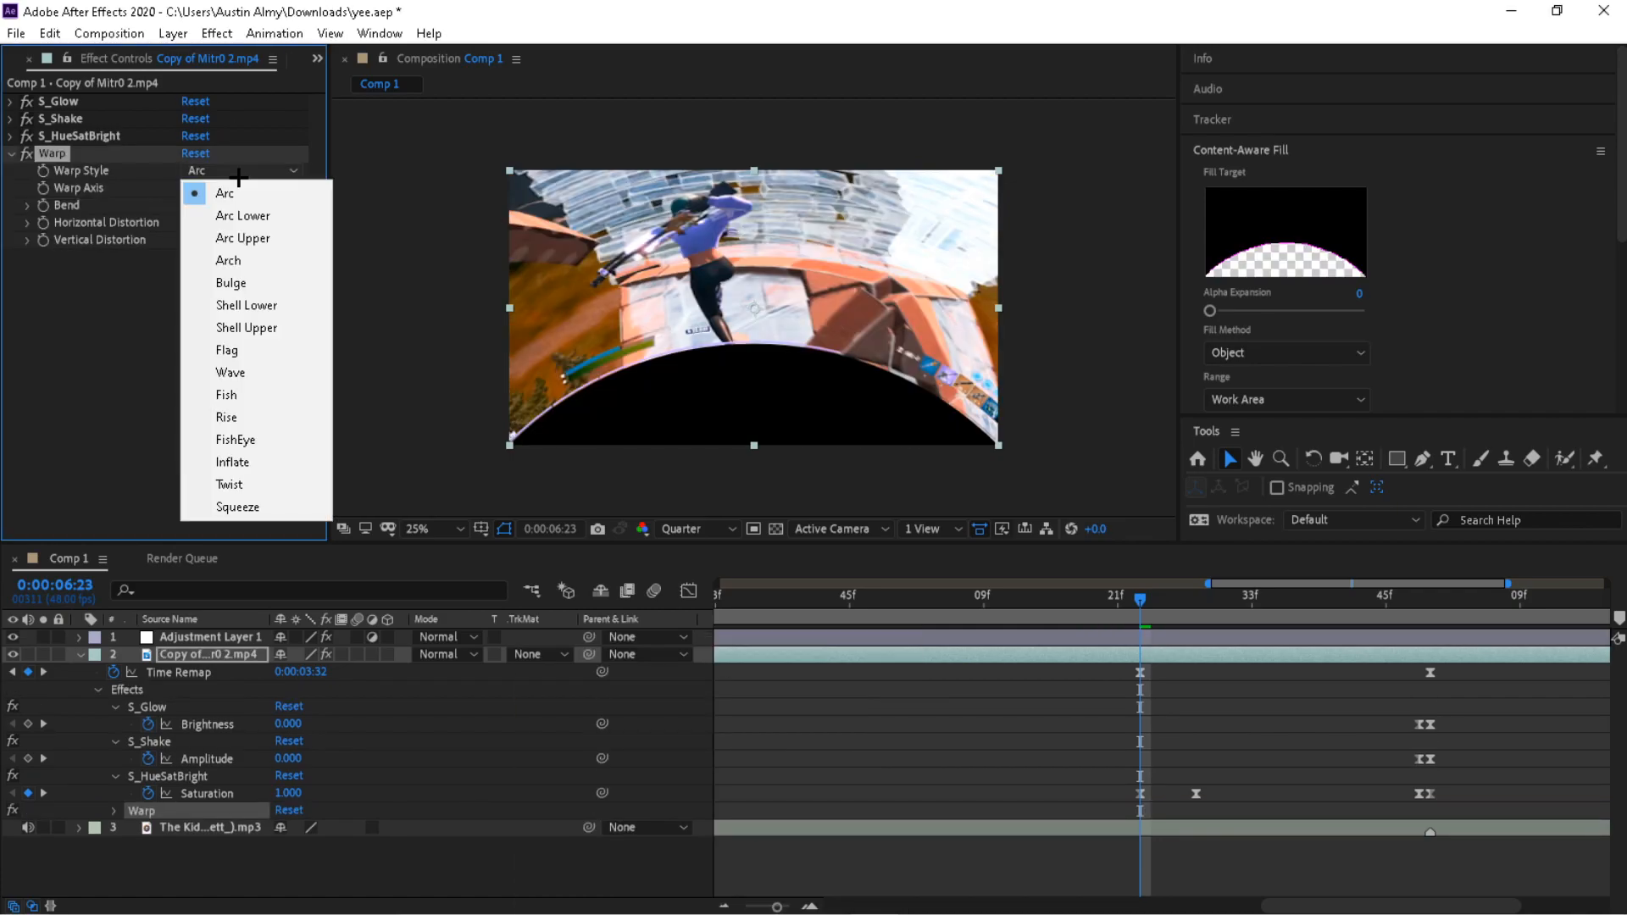
left_click(269, 439)
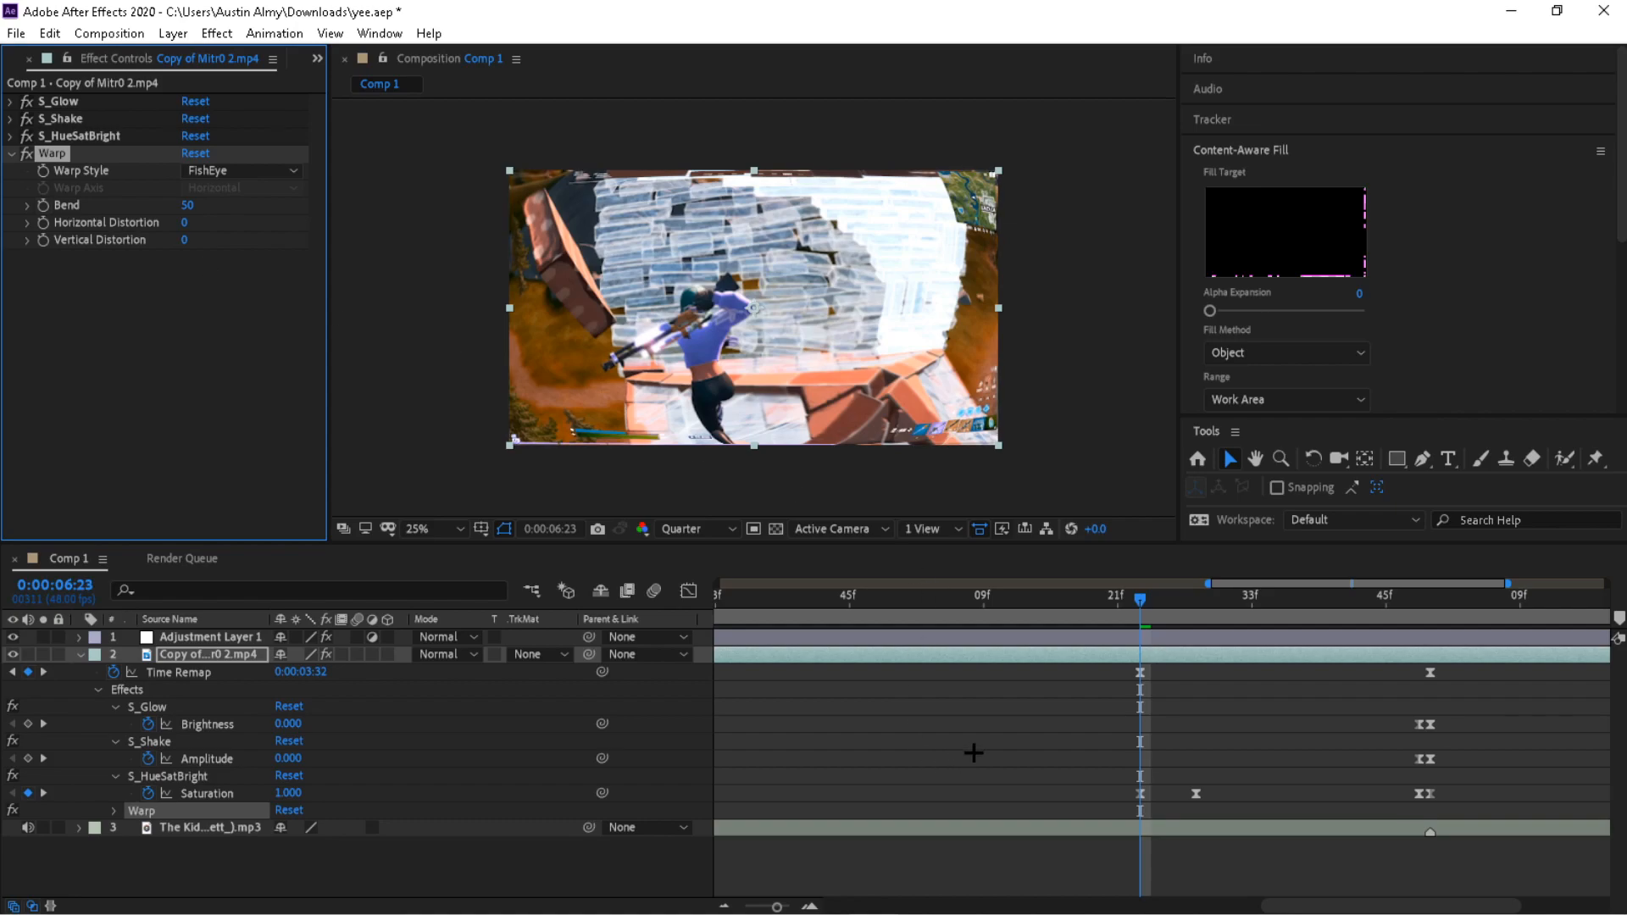
left_click_drag(1125, 606, 1137, 605)
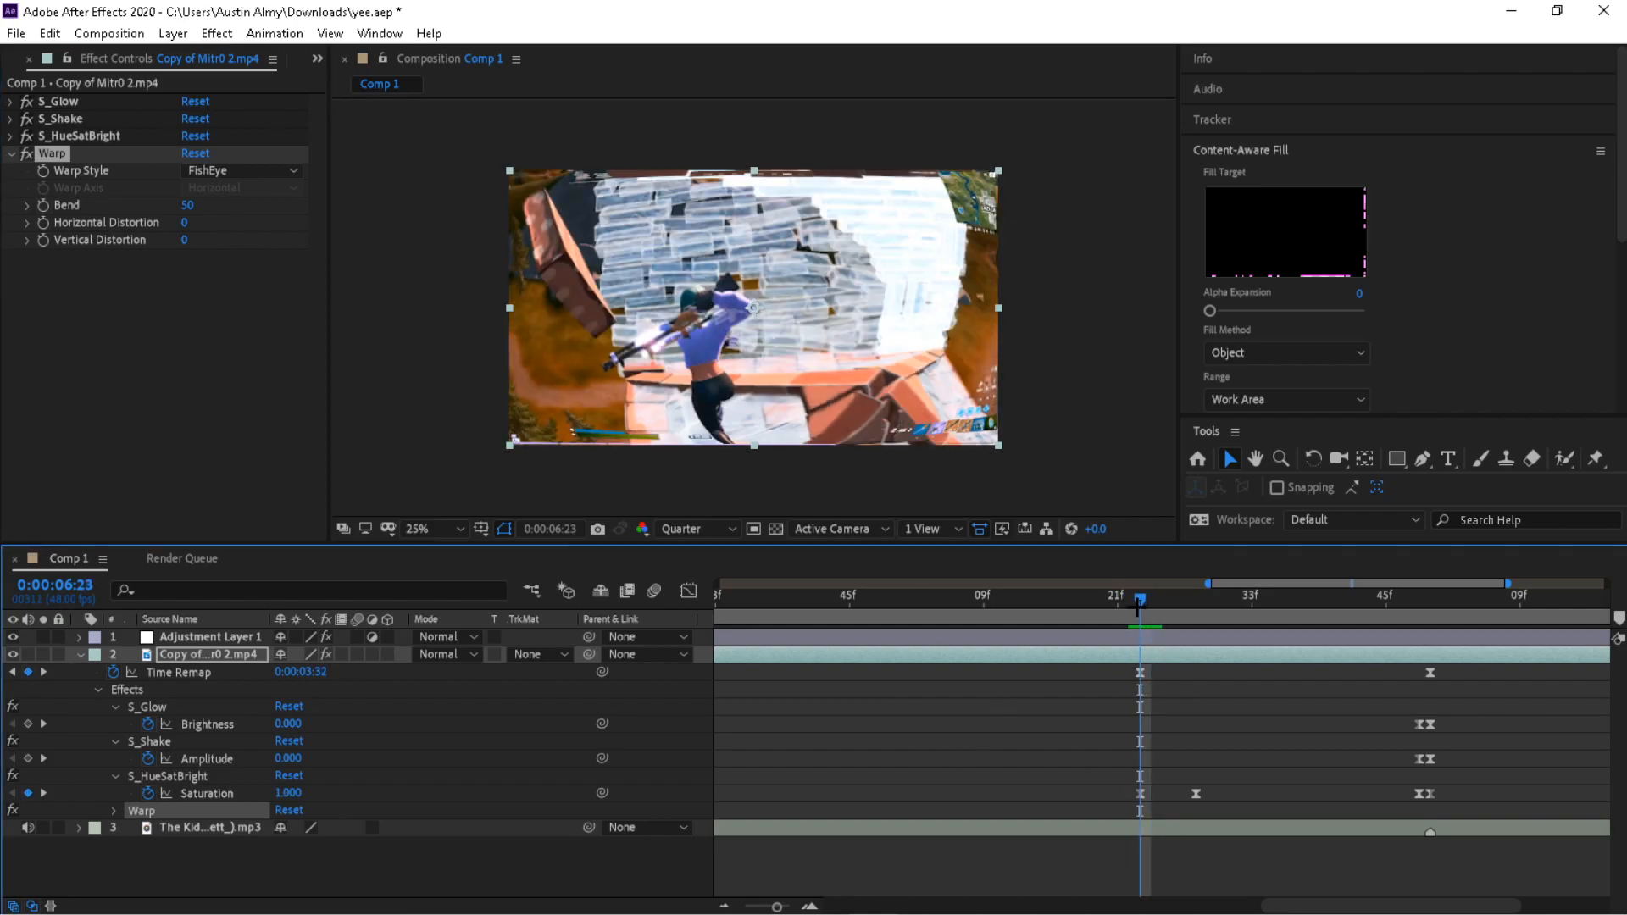
left_click(184, 209)
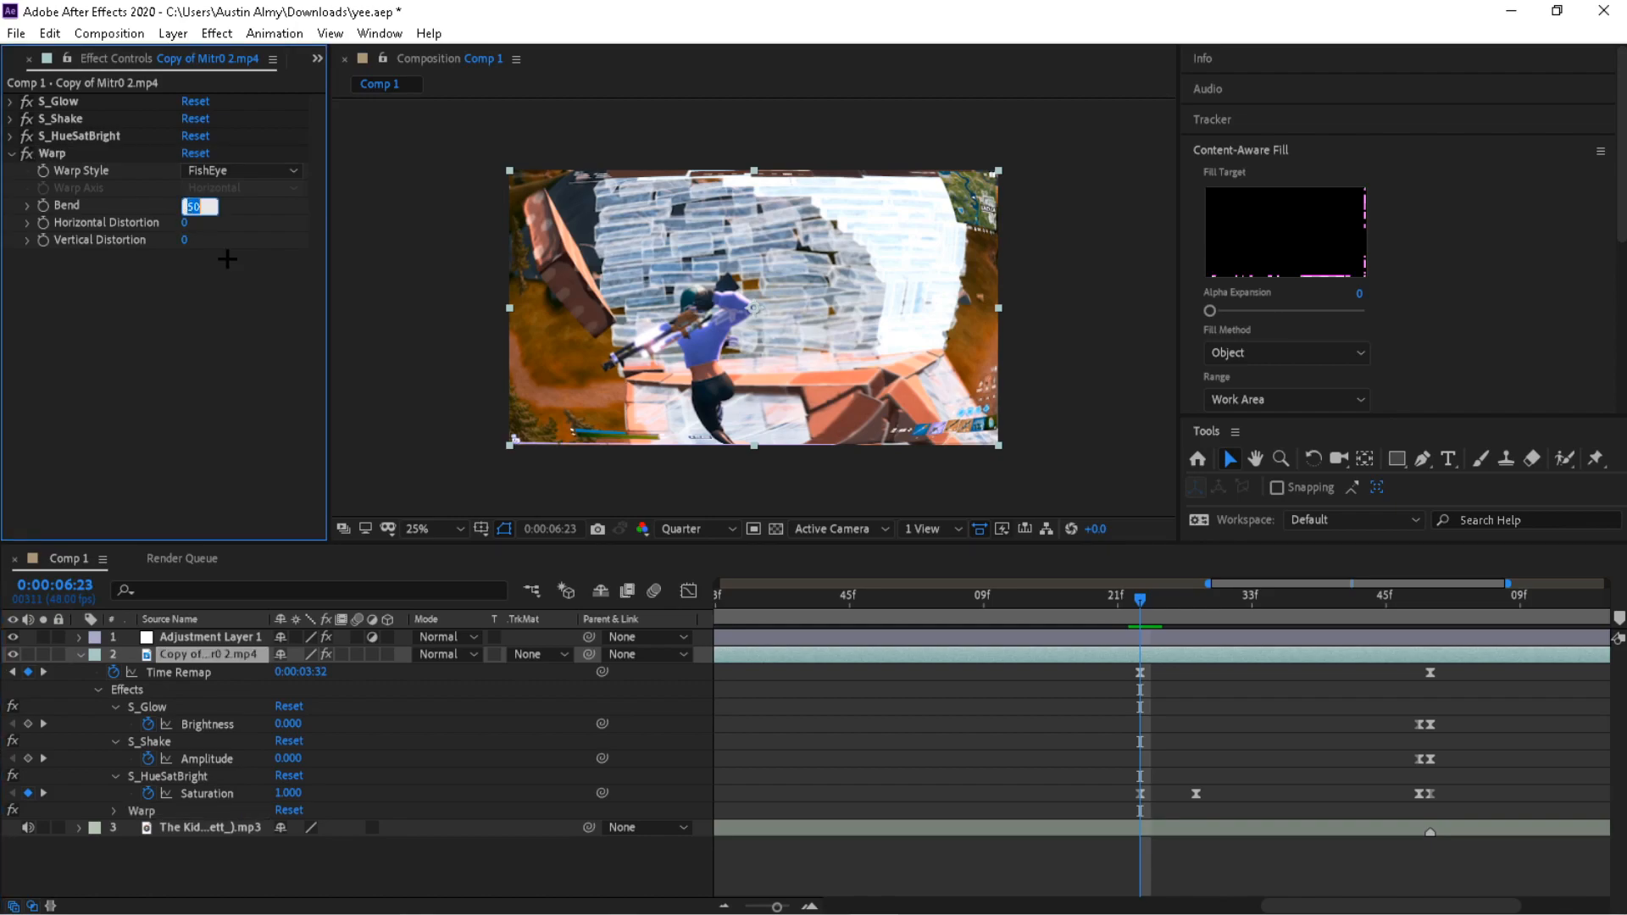
type("0")
key("Return")
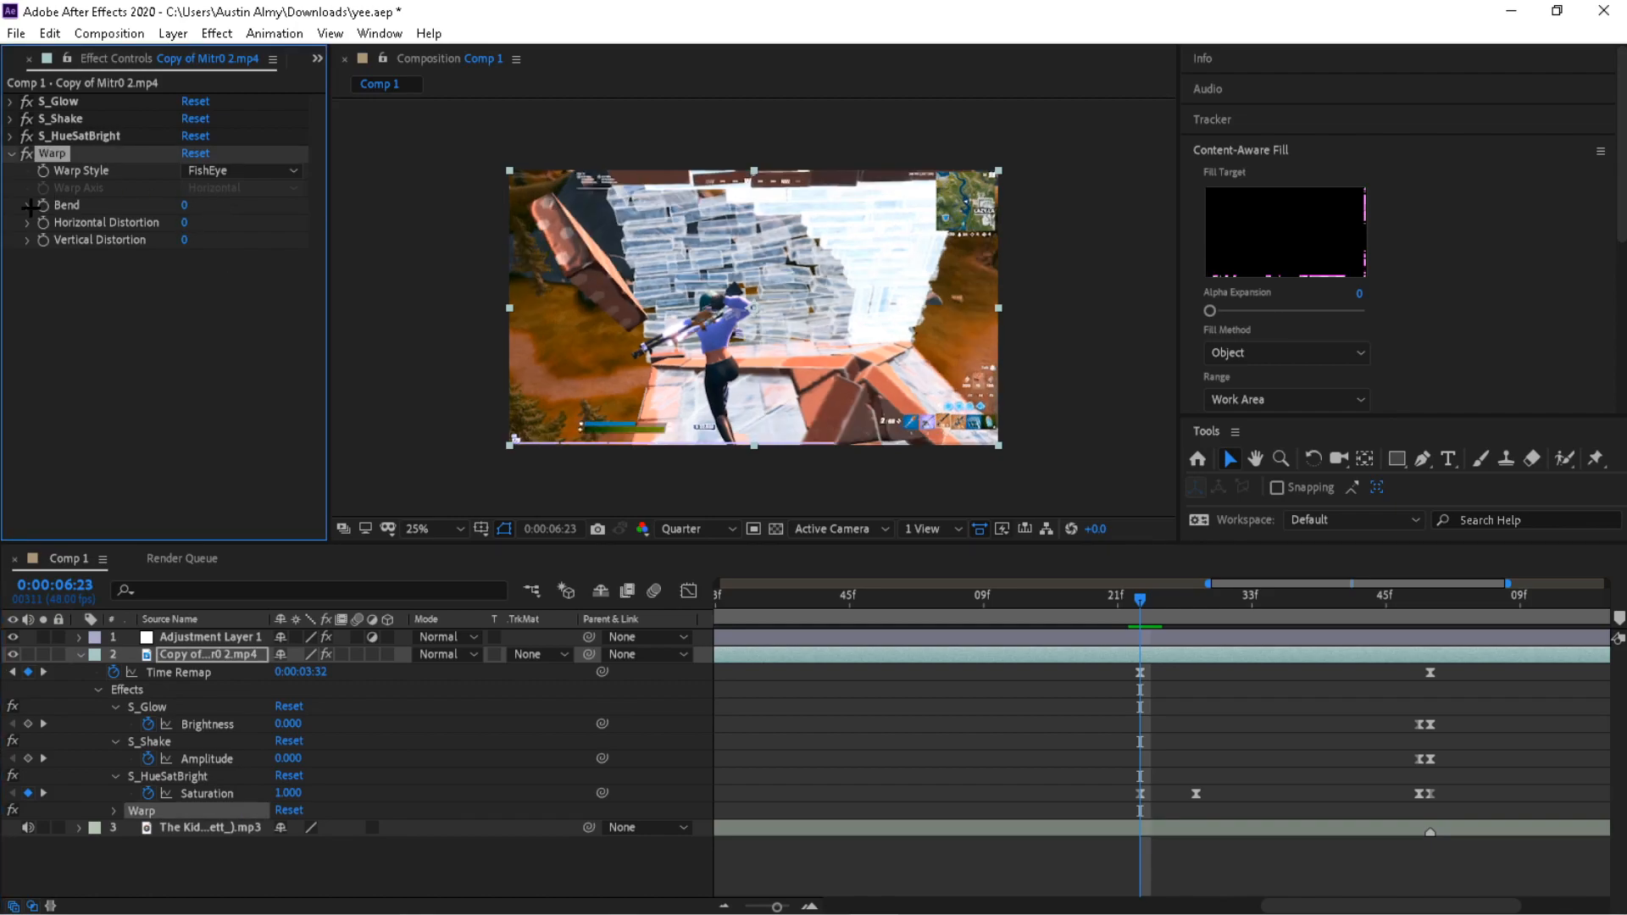
- Set Warp's Bend to -60 at 0:00:06:46 and reveal the clip's modified properties
left_click_drag(1158, 620, 1415, 619)
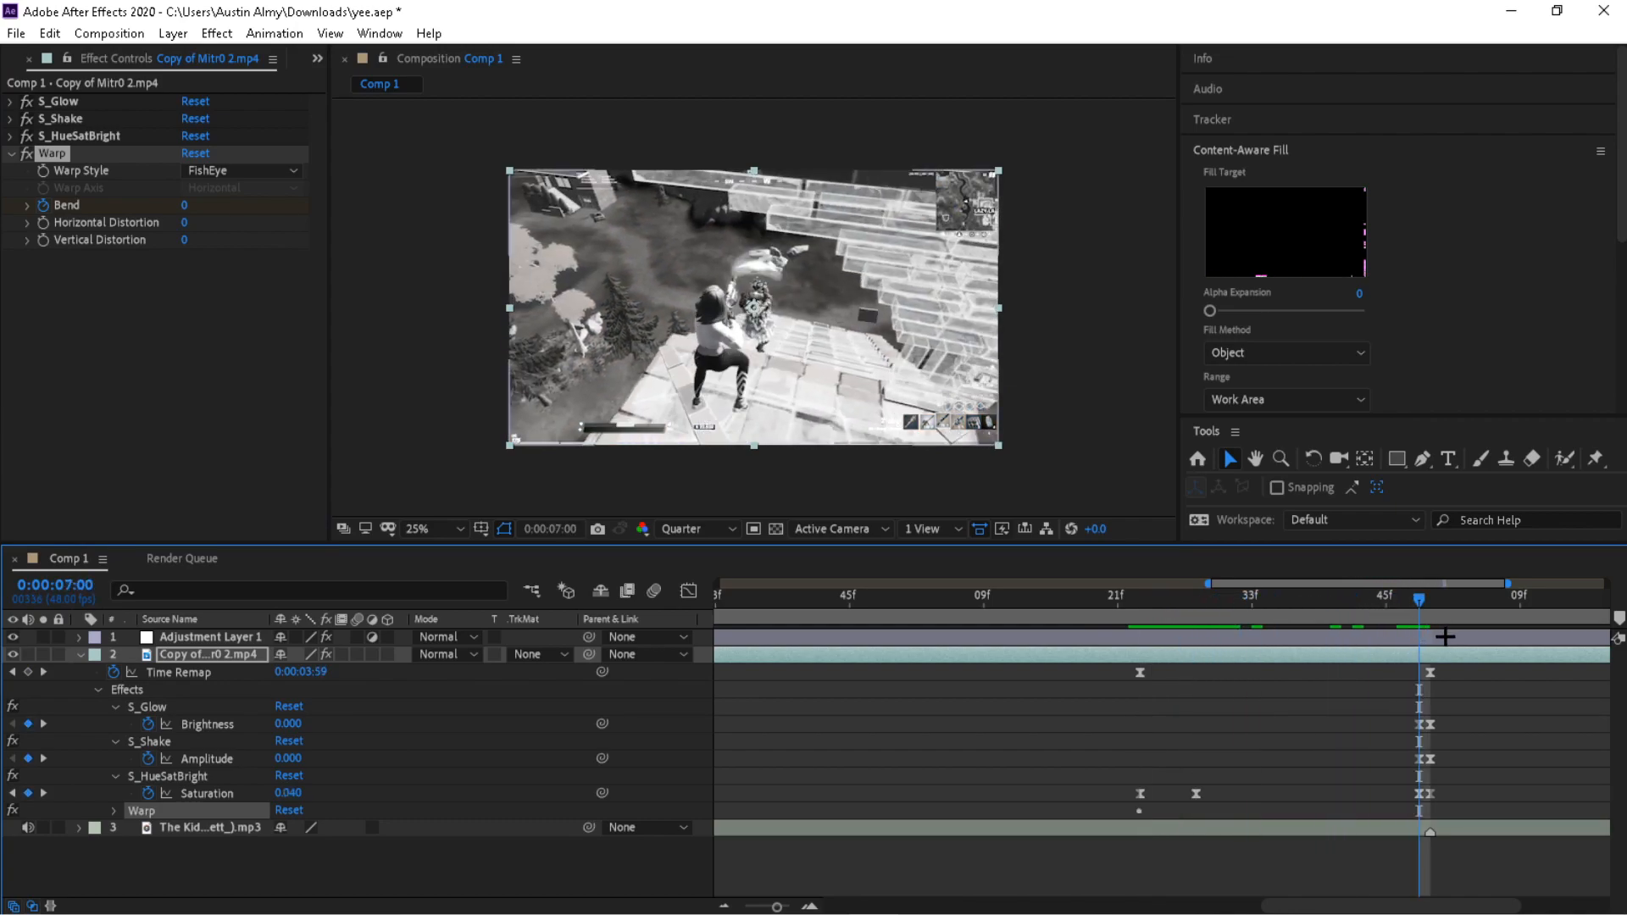
key("Page_Up")
key("Page_Up")
left_click_drag(1421, 616, 1431, 614)
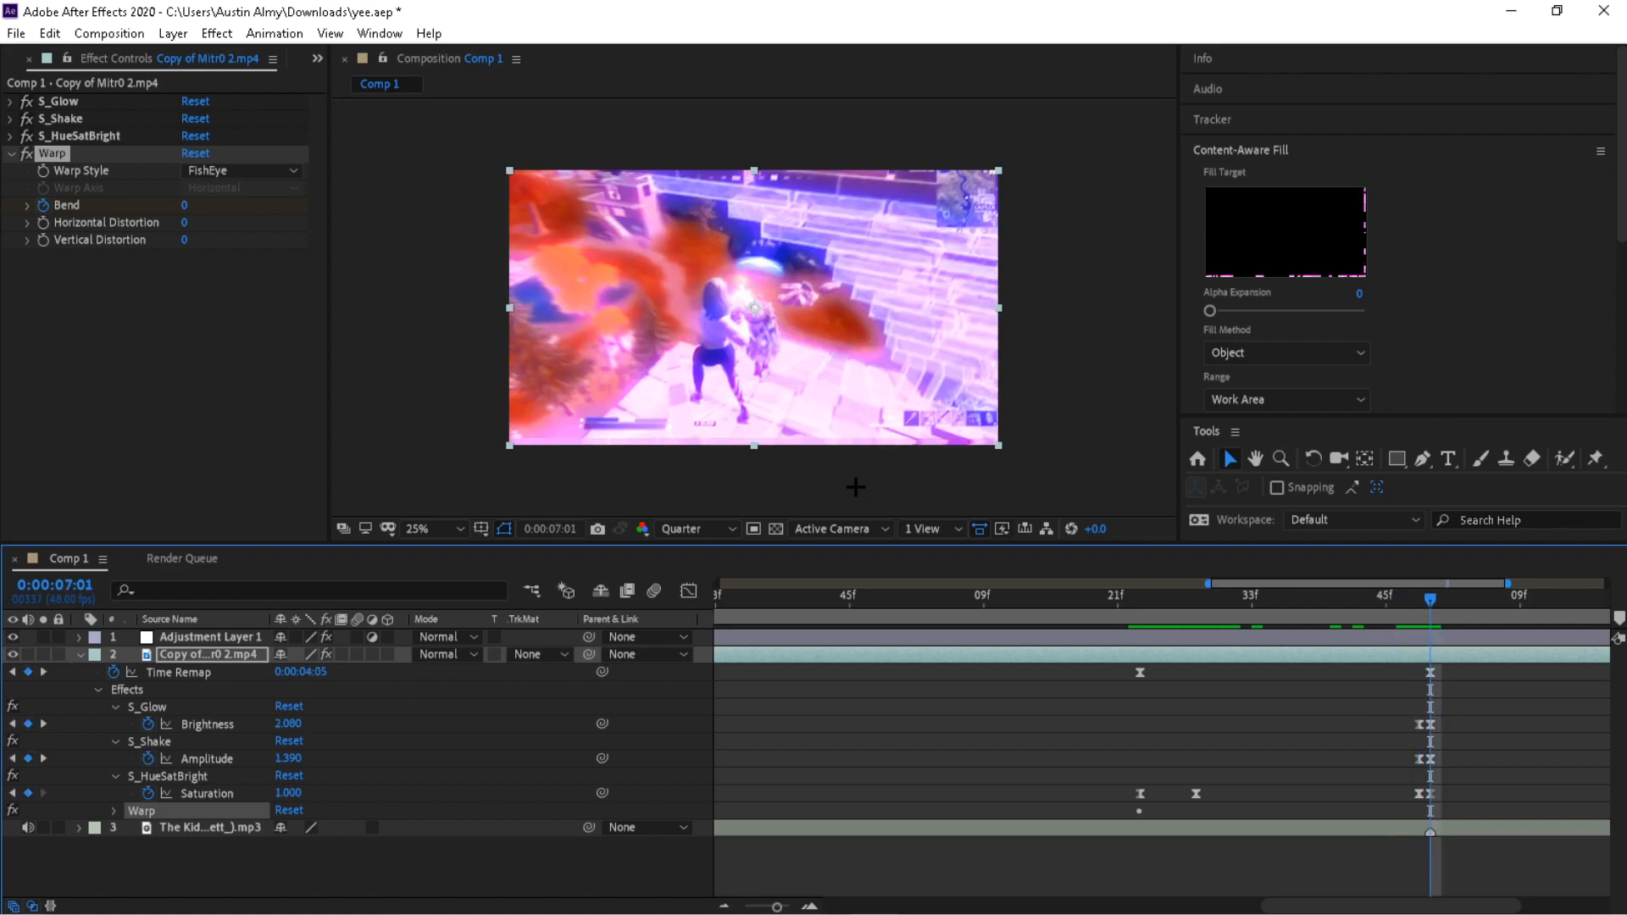
key("Page_Up")
key("Page_Up")
key("Page_Up")
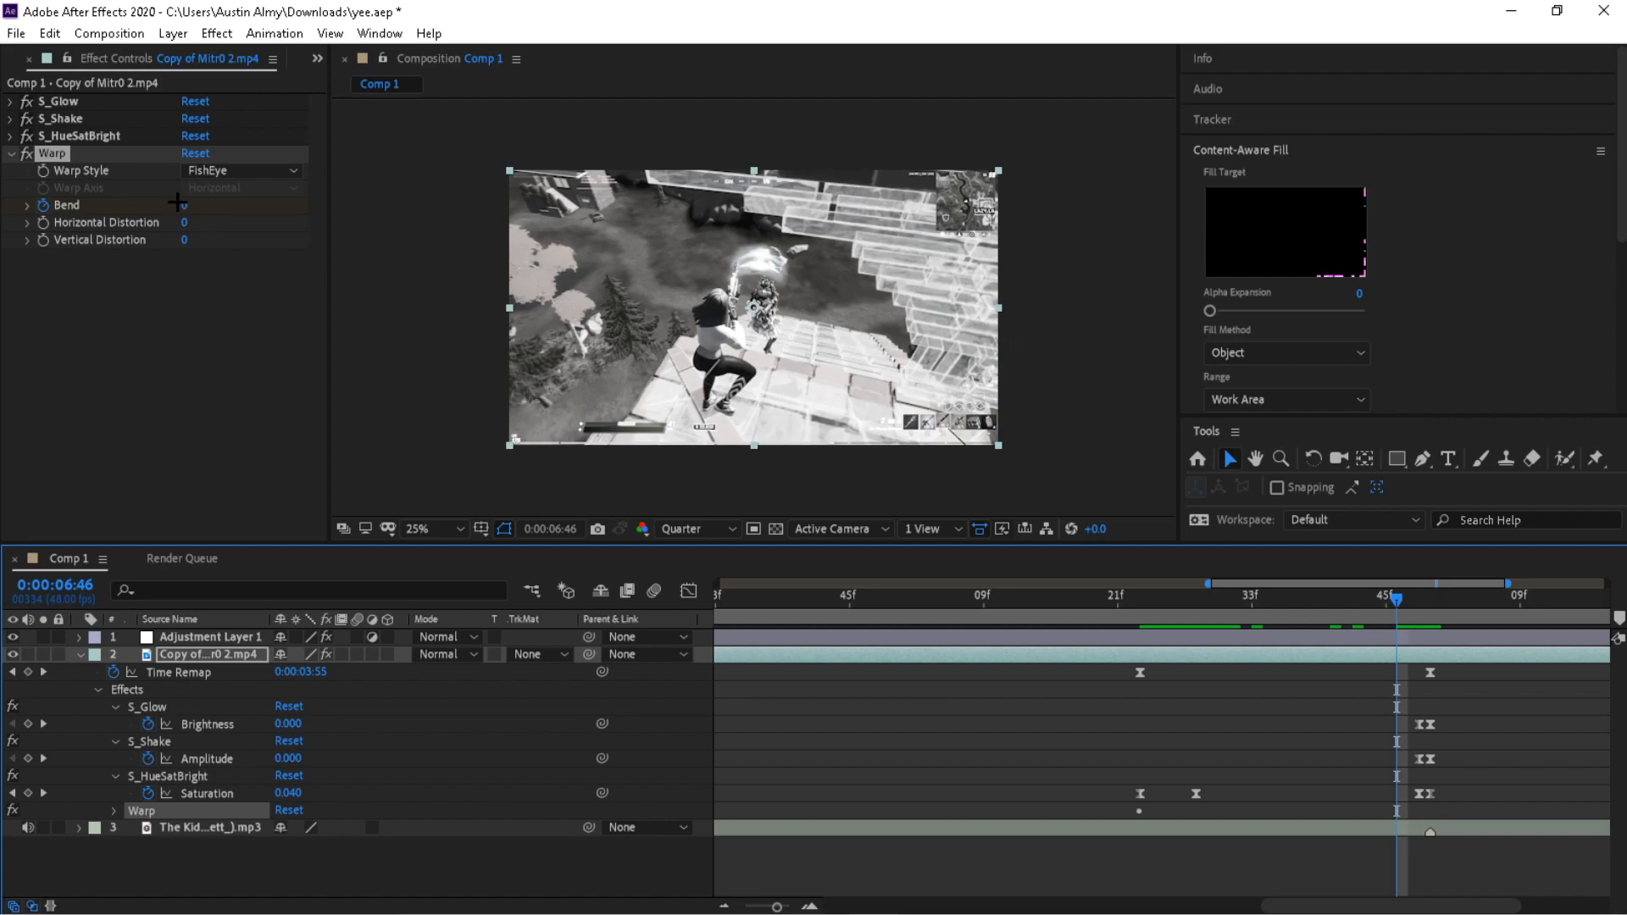
left_click_drag(184, 205, 128, 208)
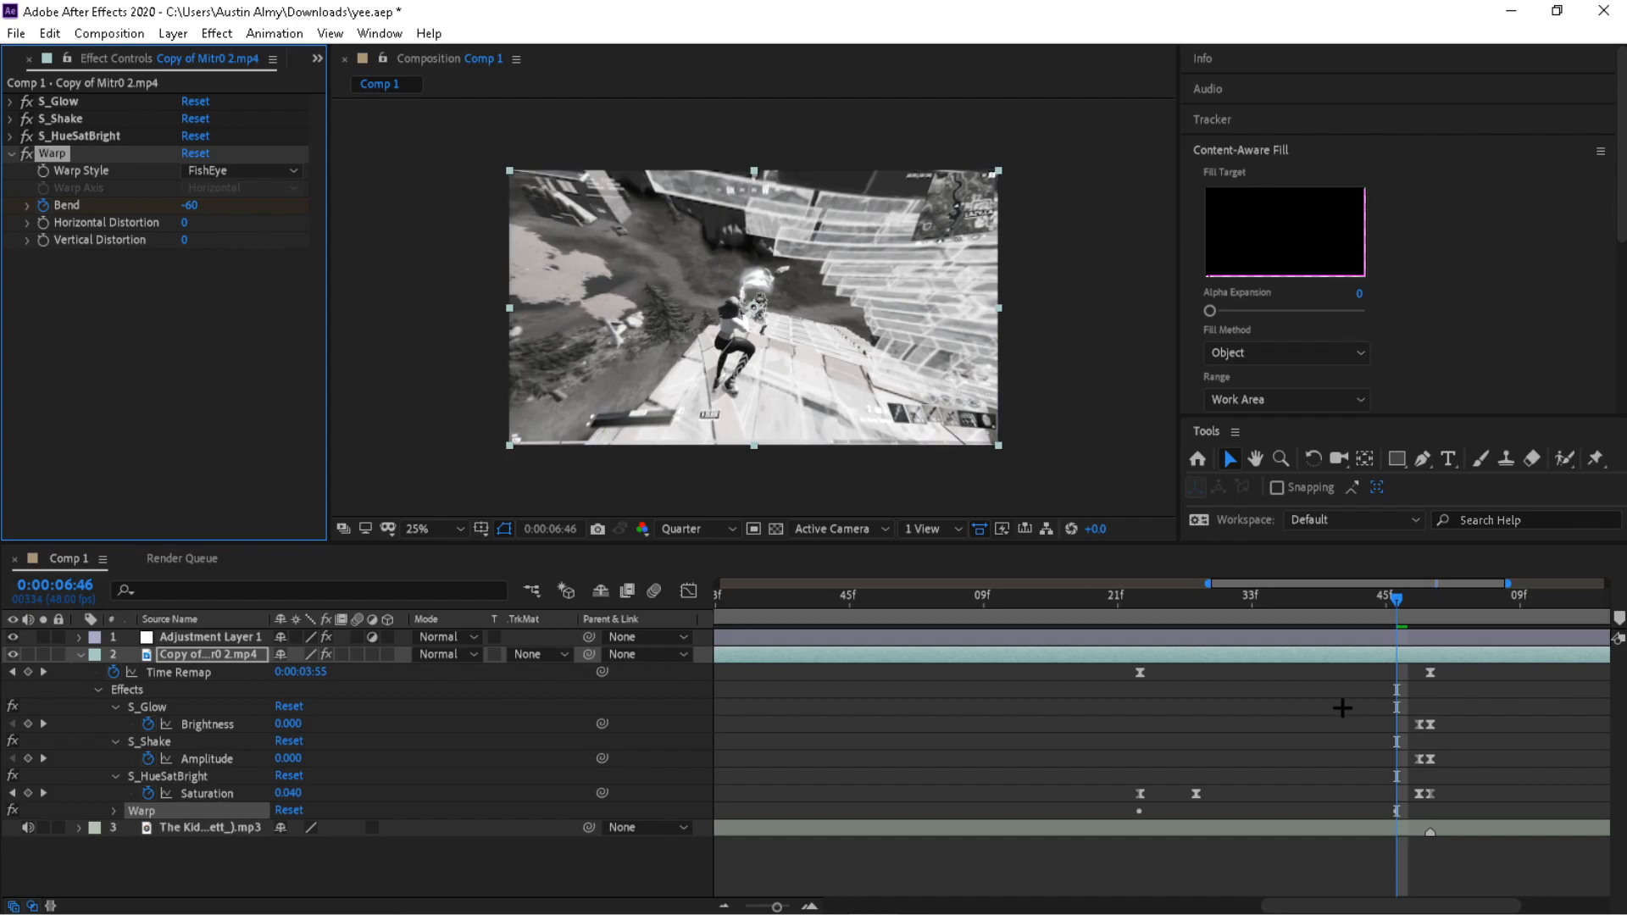
key("u")
key("u")
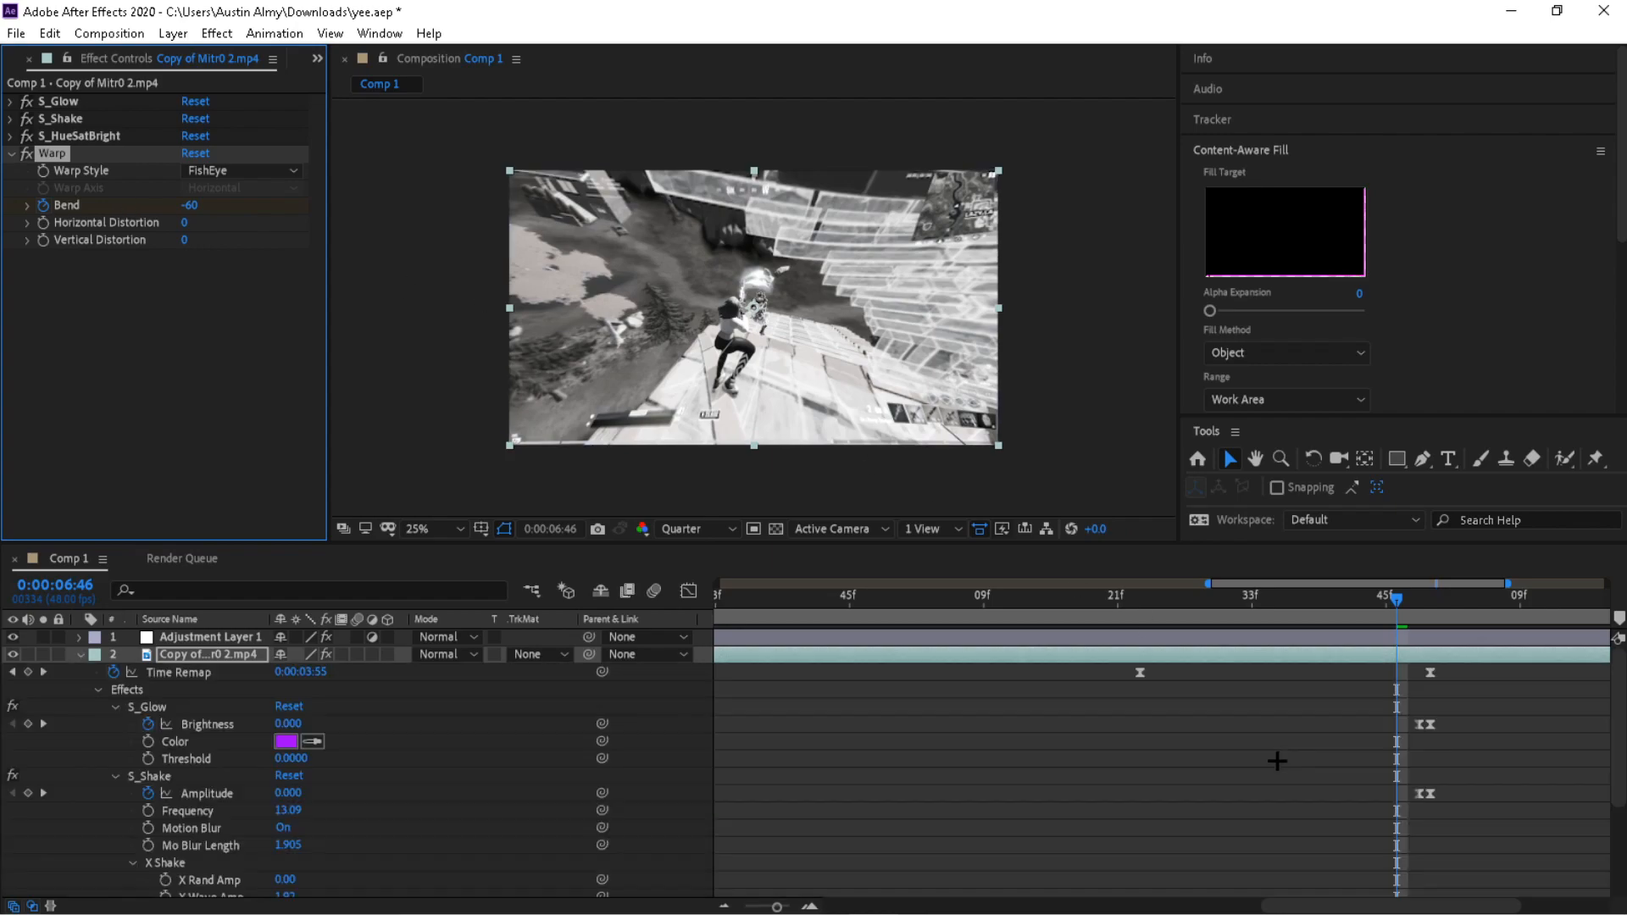
- Keyframe the gameplay clip's Warp Bend back to 0 at 0:00:07:01
left_click_drag(1619, 727, 1609, 822)
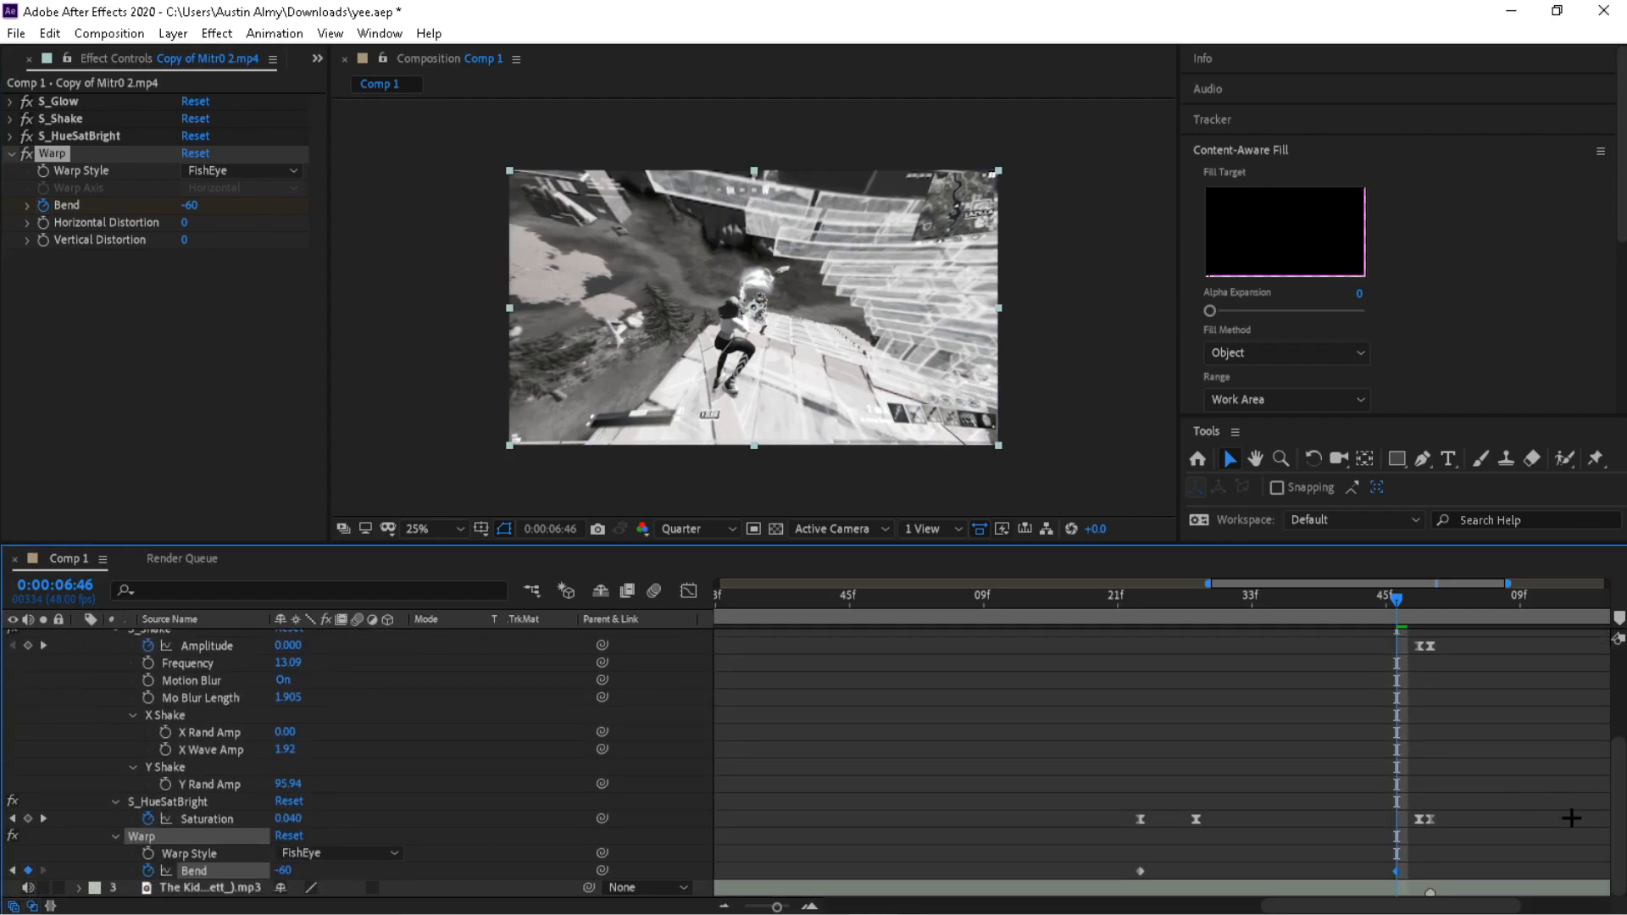
left_click_drag(1405, 605, 1431, 605)
left_click(203, 205)
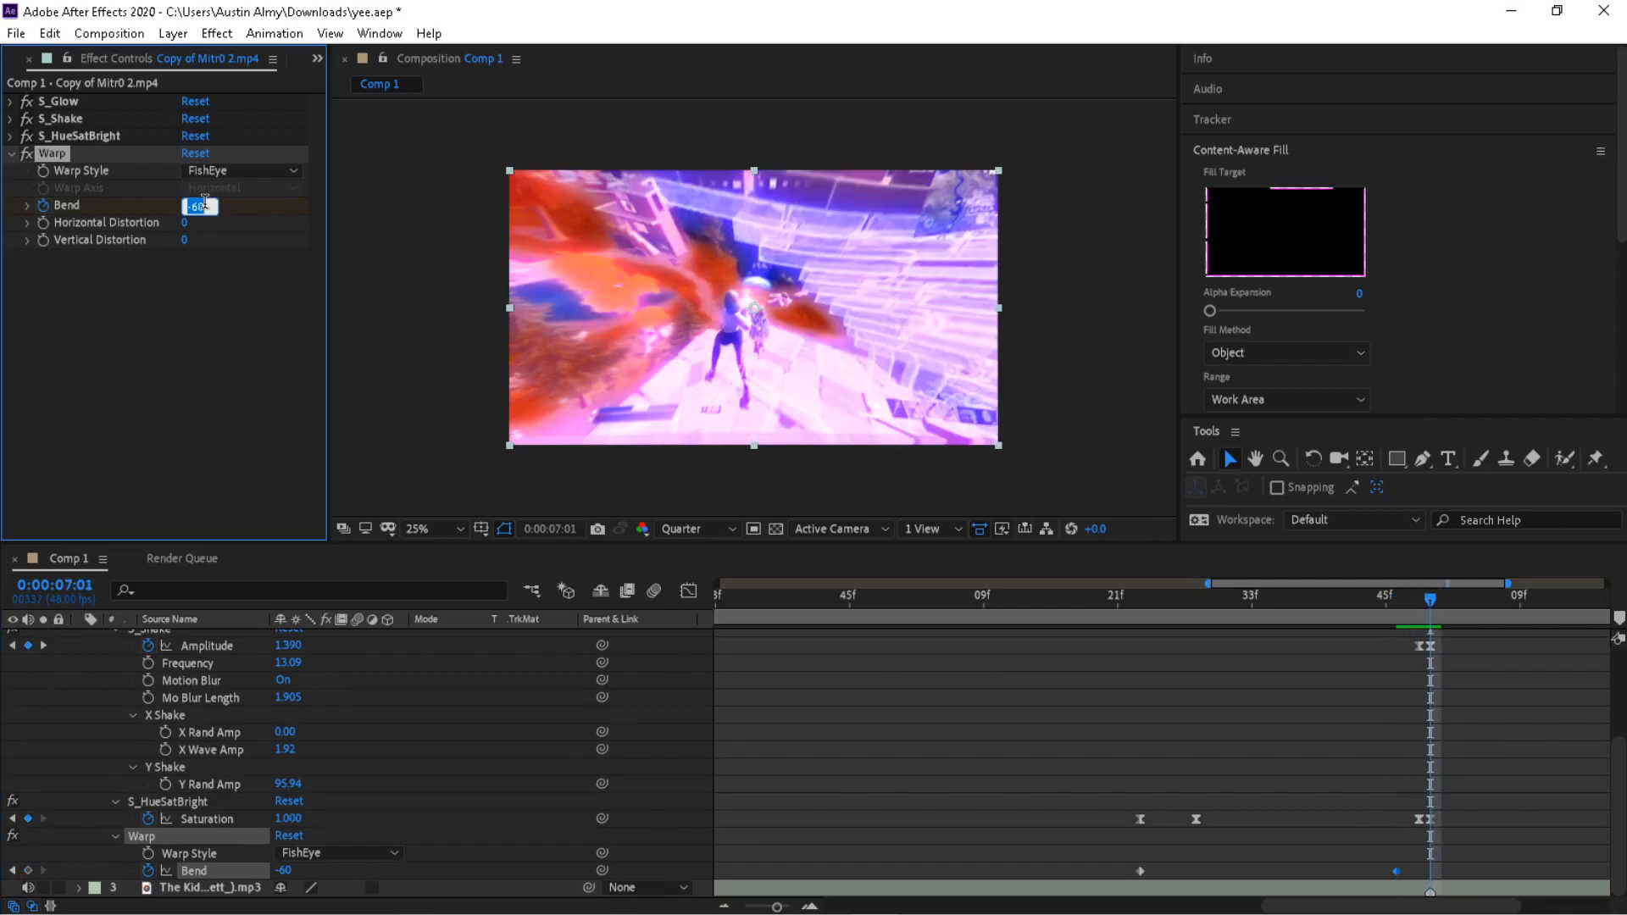
type("0")
key("Return")
- Easy-ease all the Warp Bend keyframes and show only the Bend curve in the Graph Editor
left_click_drag(1509, 855, 1075, 877)
left_click(689, 591)
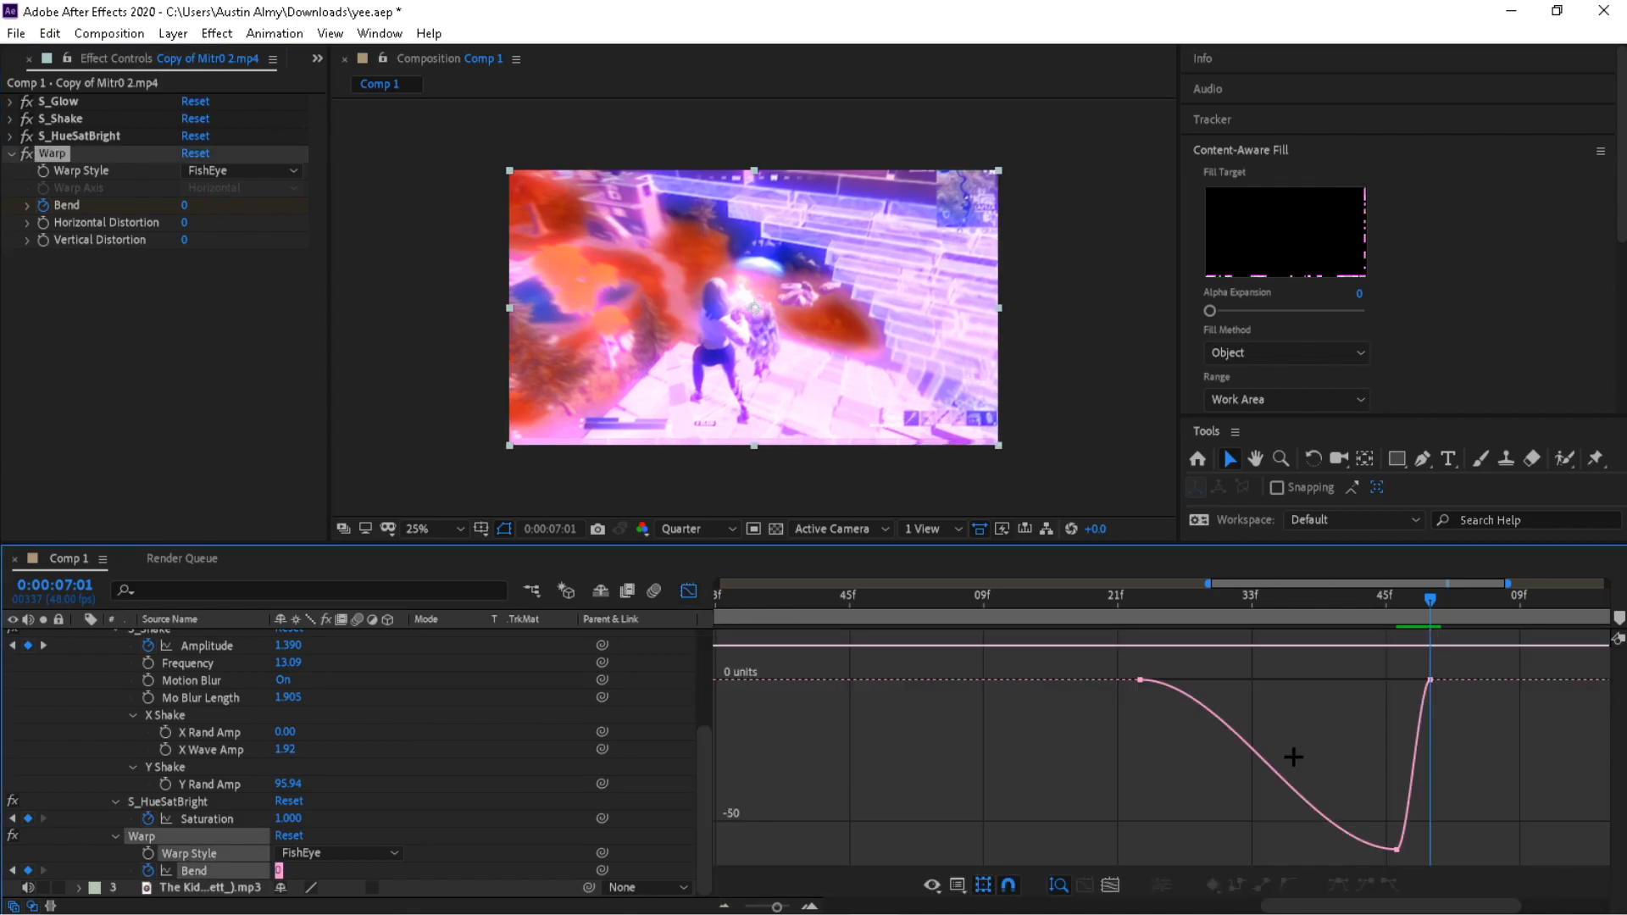
left_click(614, 808)
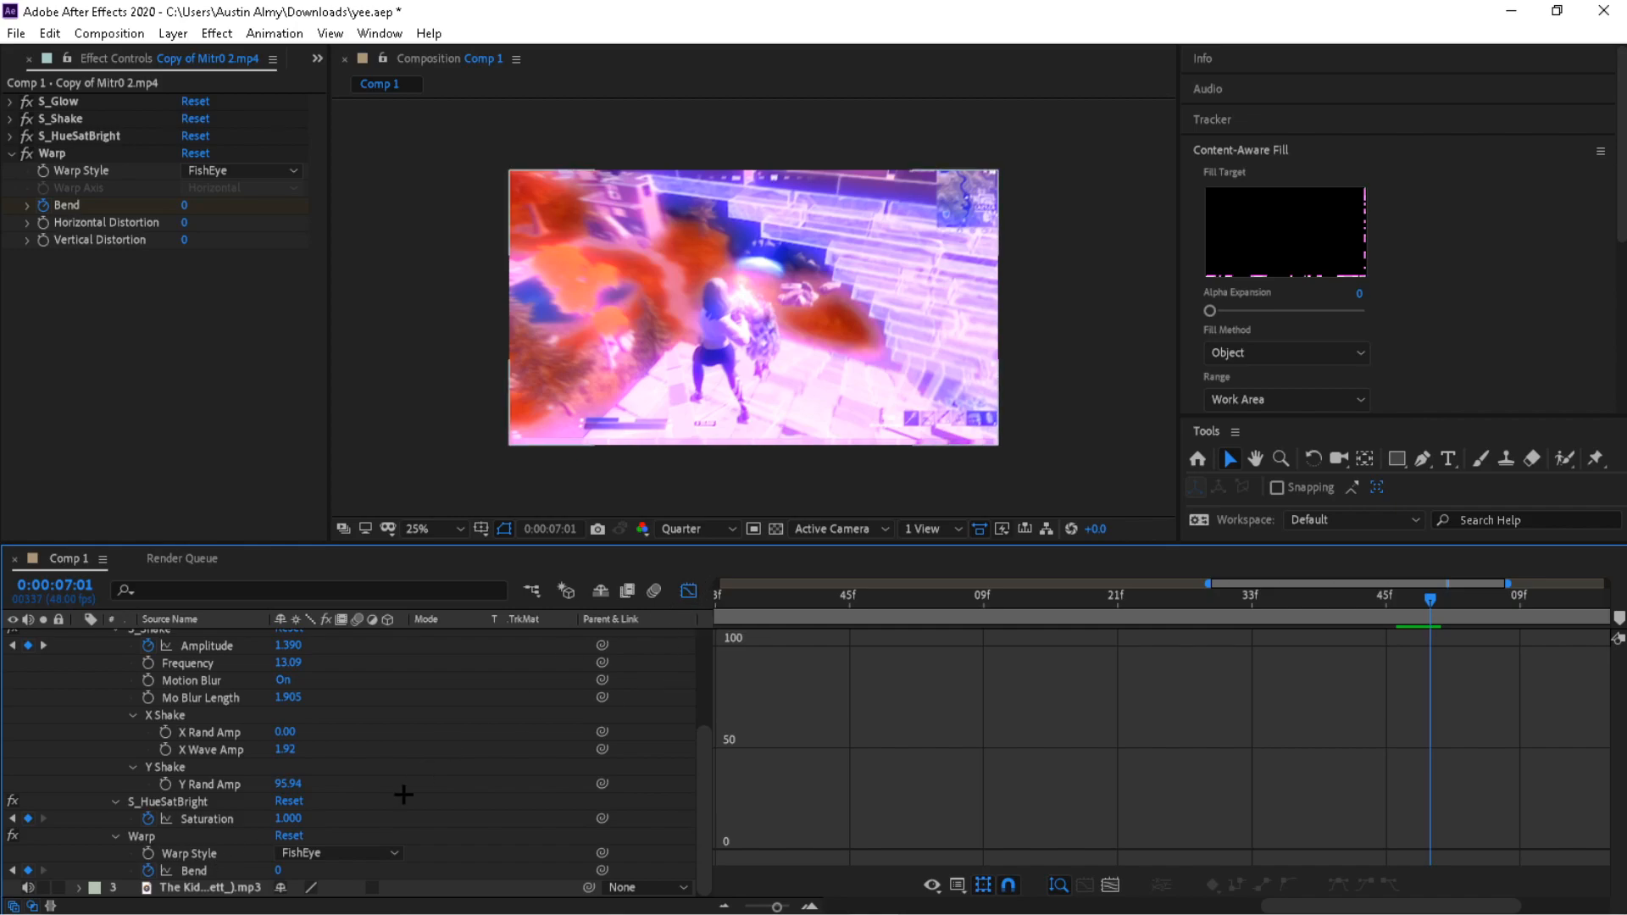
left_click(194, 870)
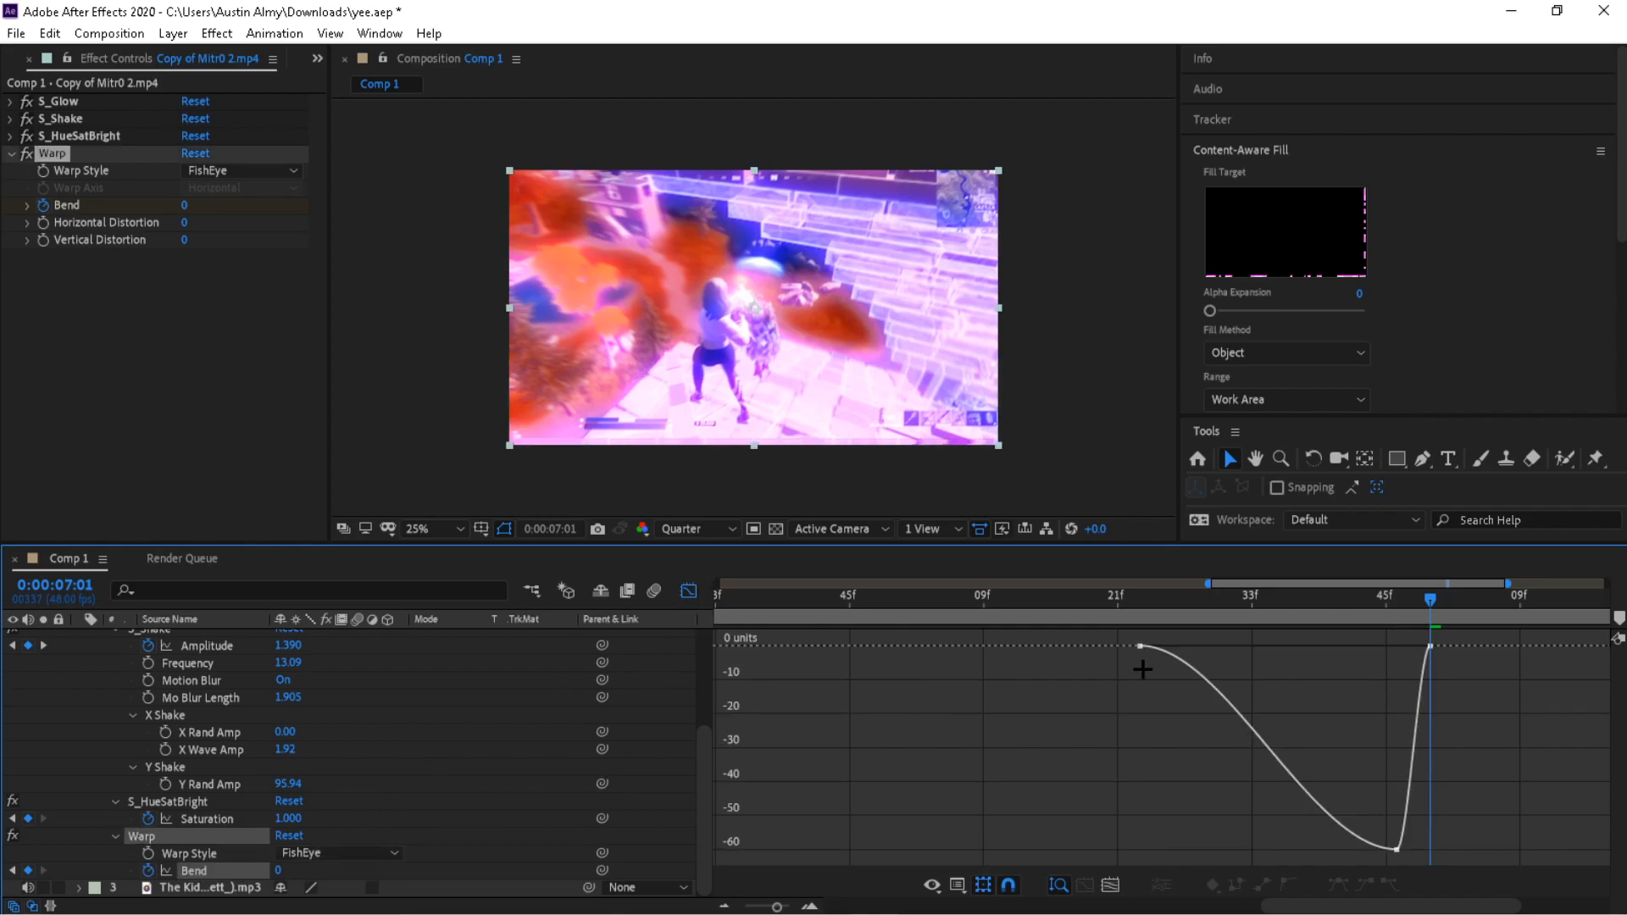
left_click(517, 744)
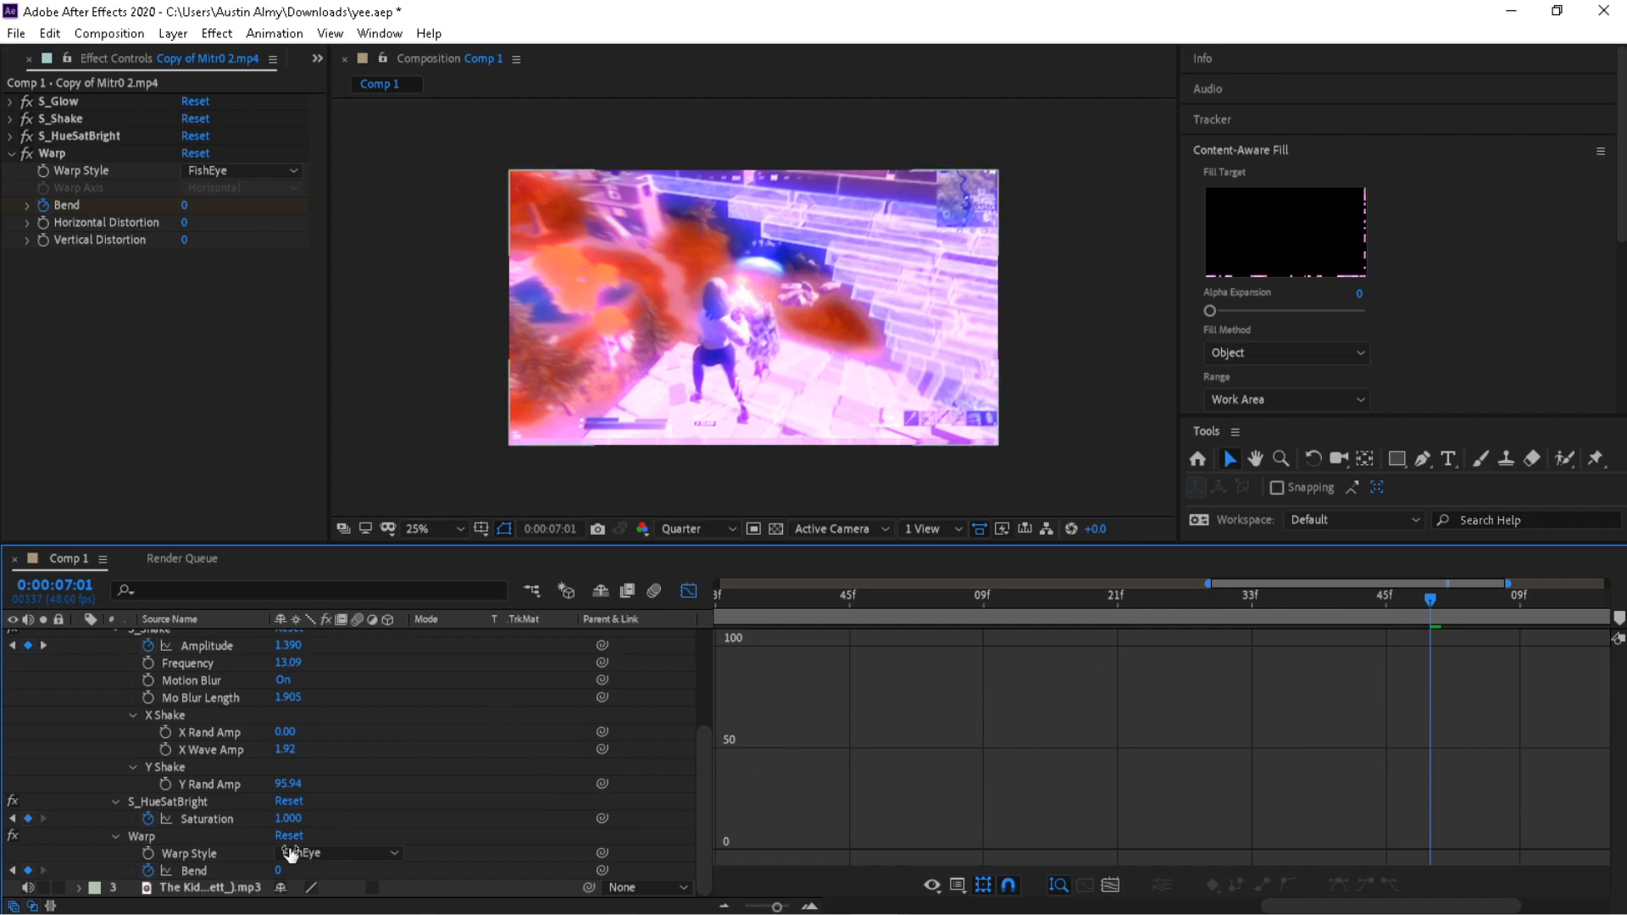
left_click(195, 870)
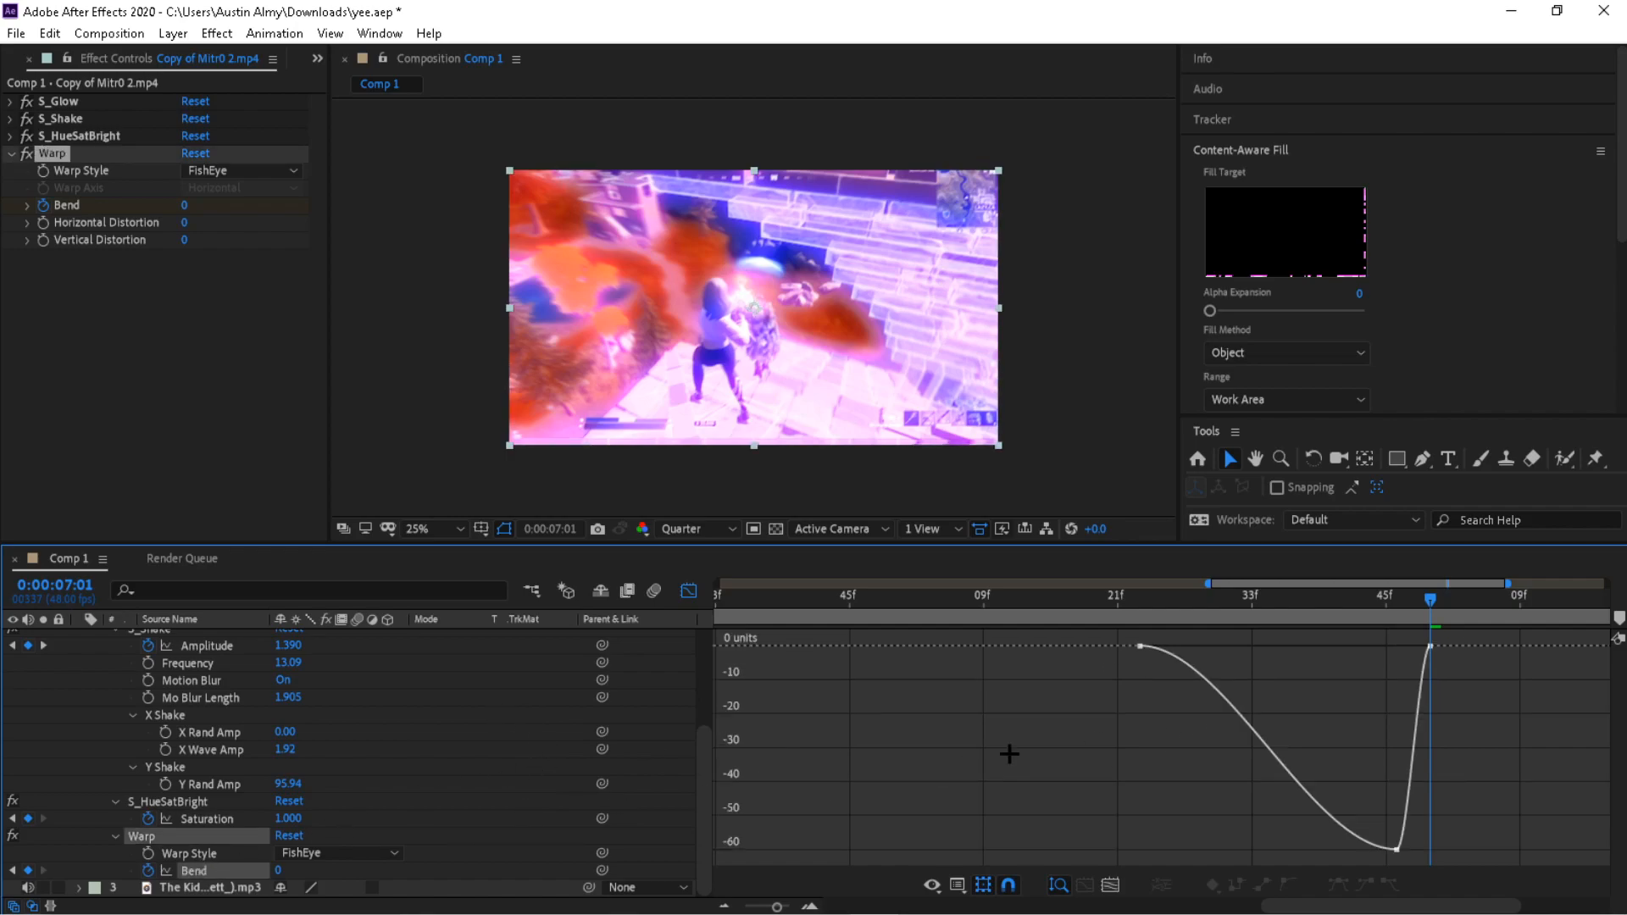
- Try bending the first segment of the Bend curve so it leaves 0:00:06:23 slowly and plunges steeply into the -60 keyframe
left_click(1140, 647)
left_click_drag(1226, 647, 1372, 694)
key("ctrl+z")
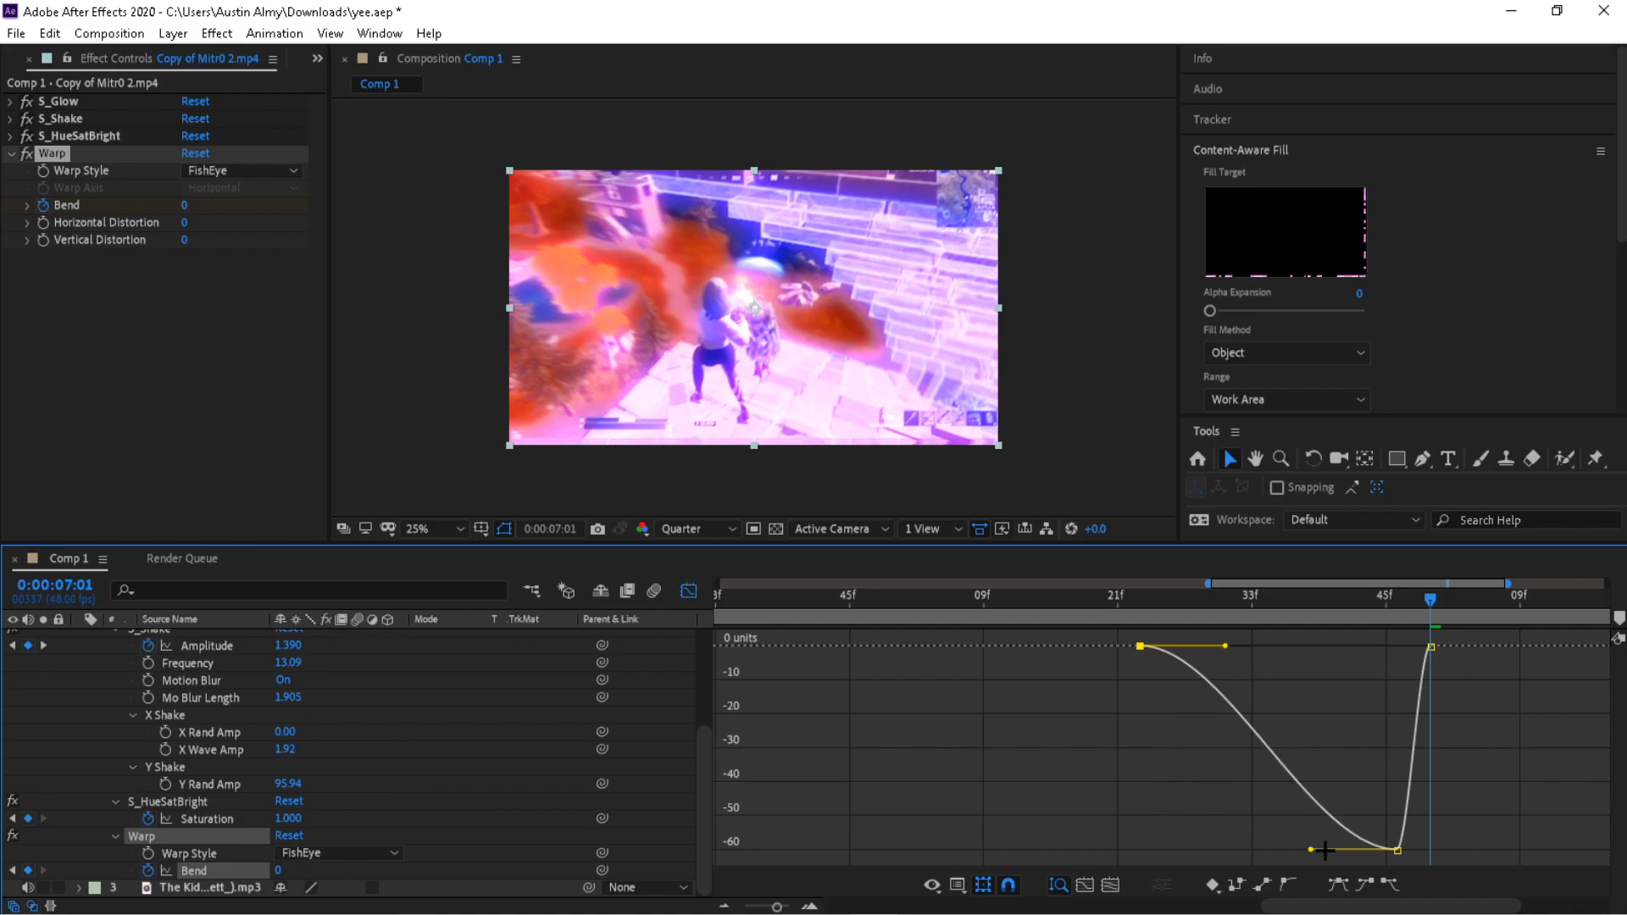
left_click_drag(1319, 847, 1390, 770)
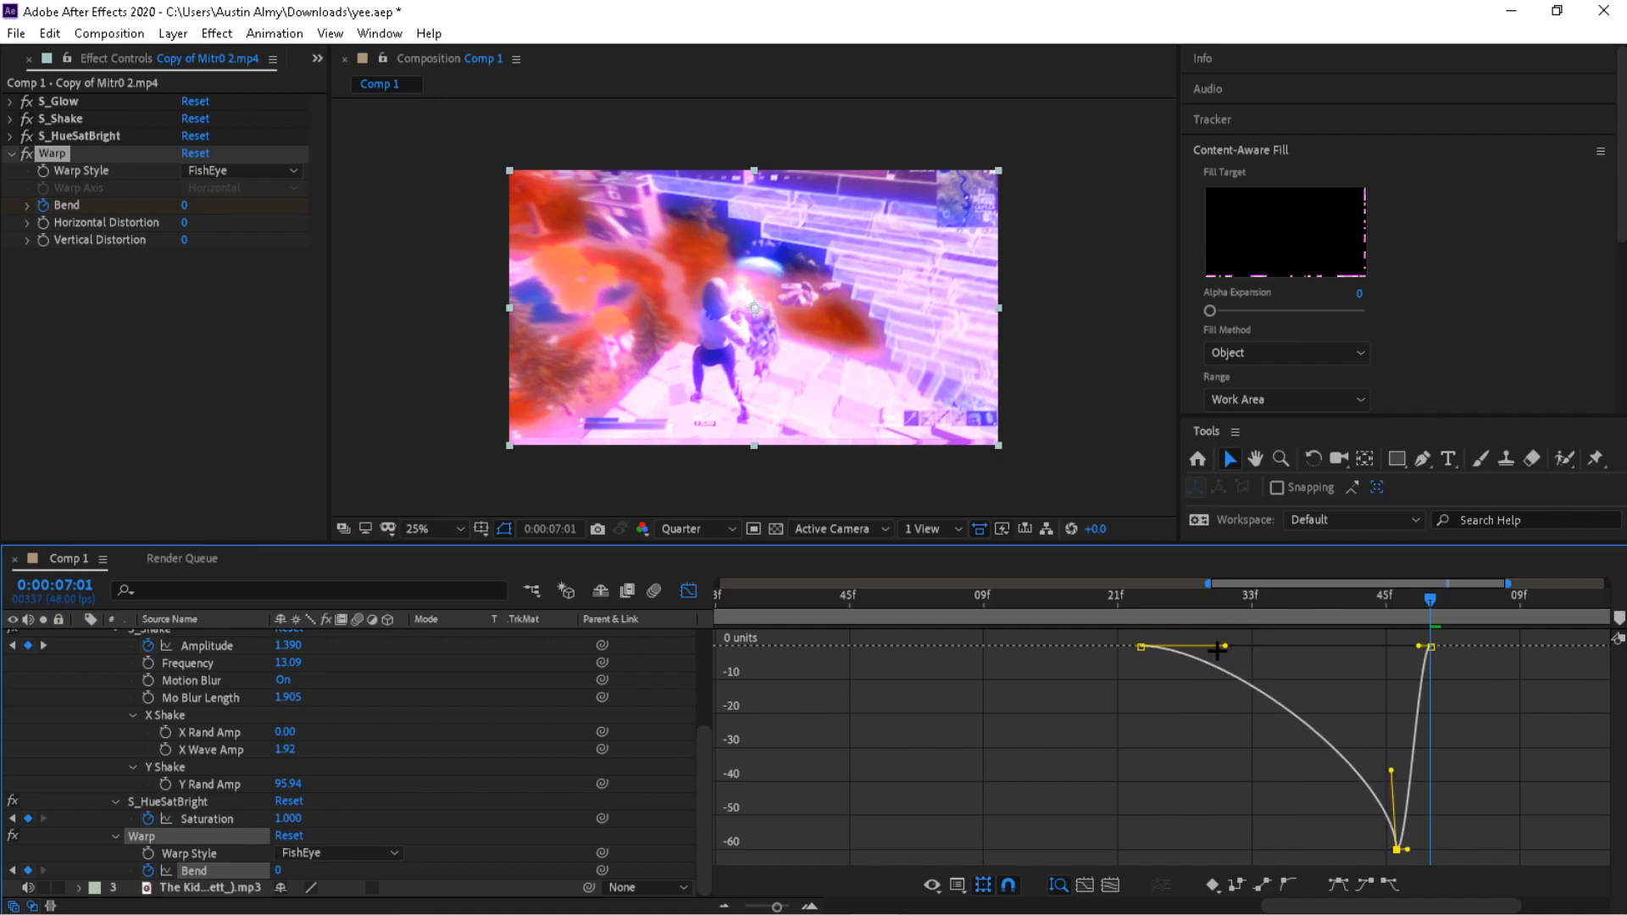
mouse_move(1225, 647)
left_mouse_down()
mouse_move(1275, 652)
mouse_move(1200, 646)
left_mouse_up()
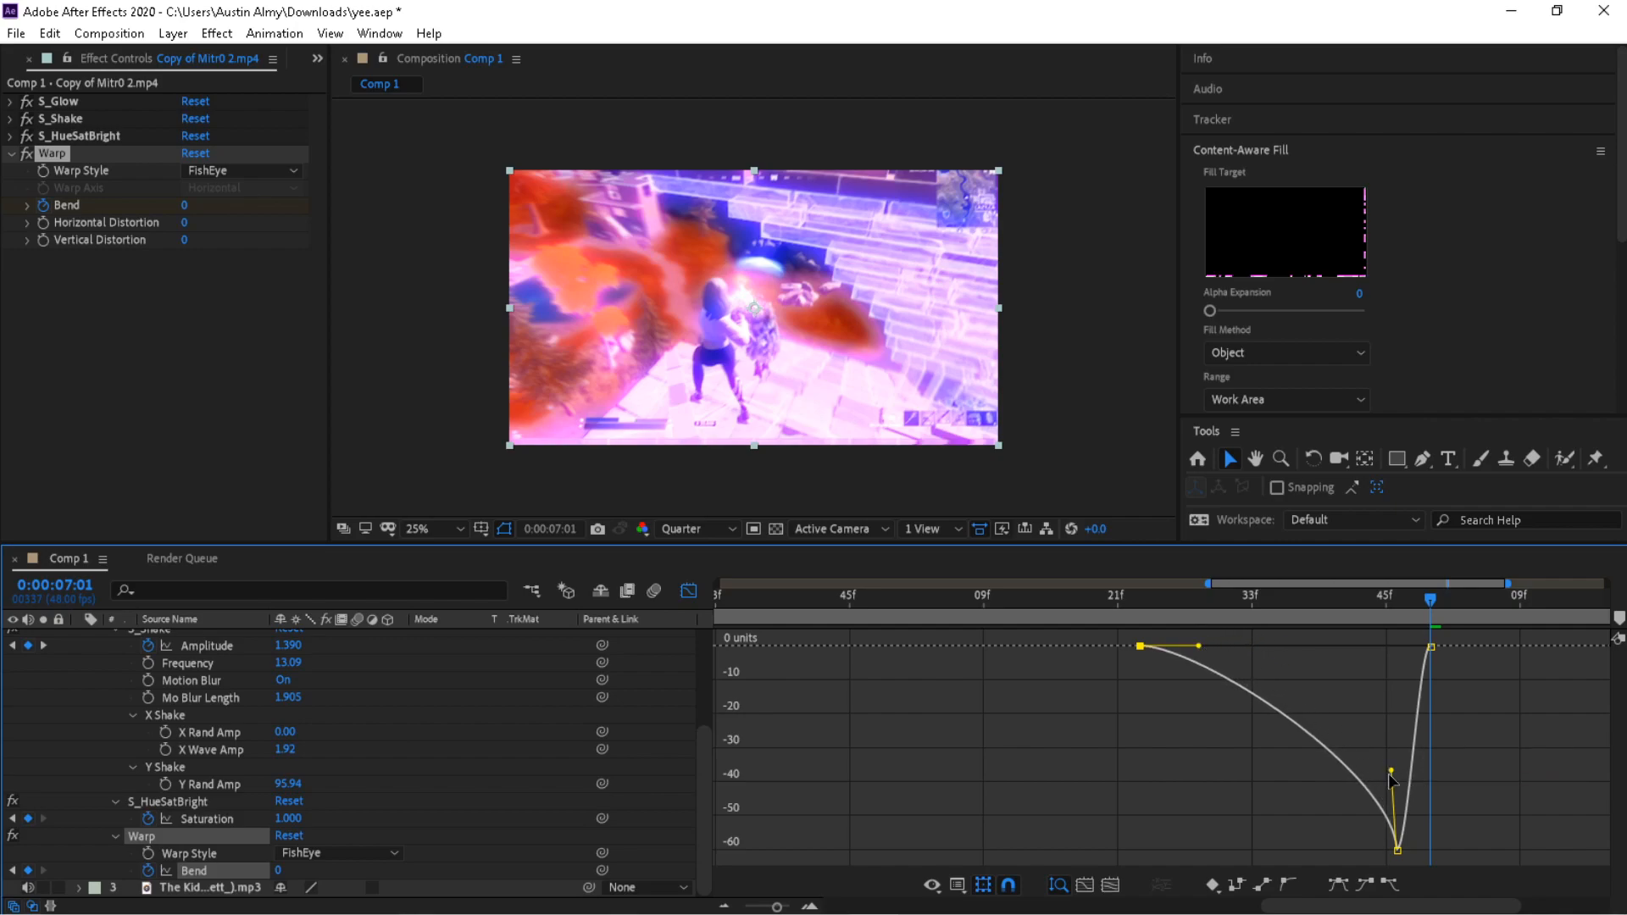
left_click(1436, 773)
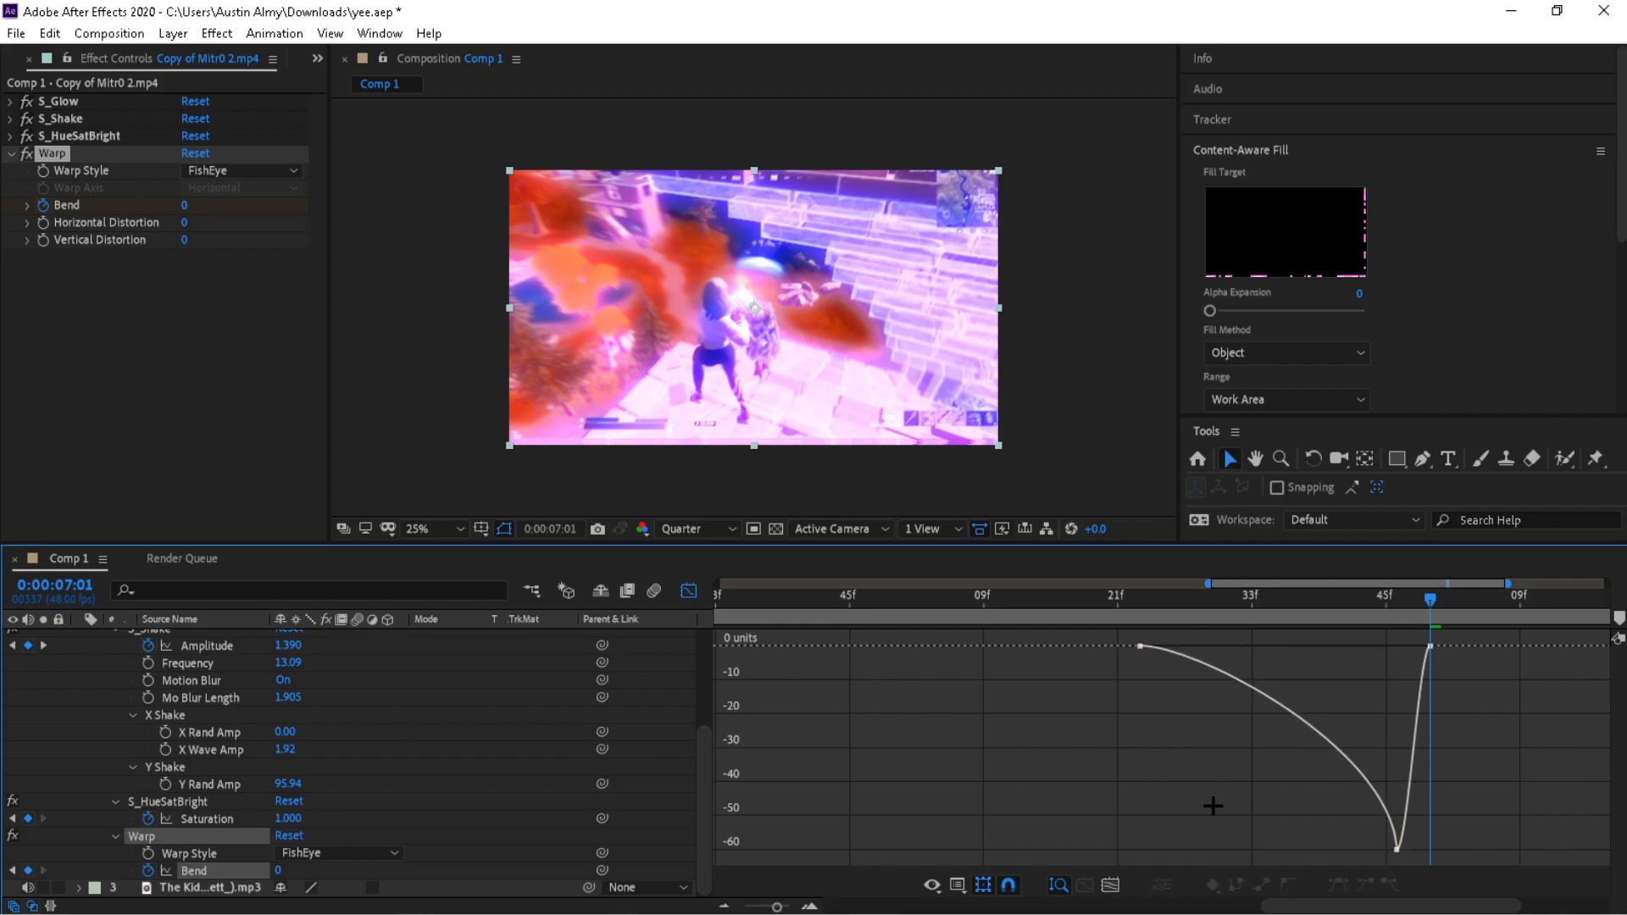
- Reshape the Bend curve's last segment to leave the -60 keyframe gently and rise almost vertically into 0 at 0:00:07:01
left_click_drag(1182, 616, 1419, 638)
left_click(1396, 851)
left_click_drag(1408, 849, 1478, 838)
left_click_drag(1419, 645, 1420, 774)
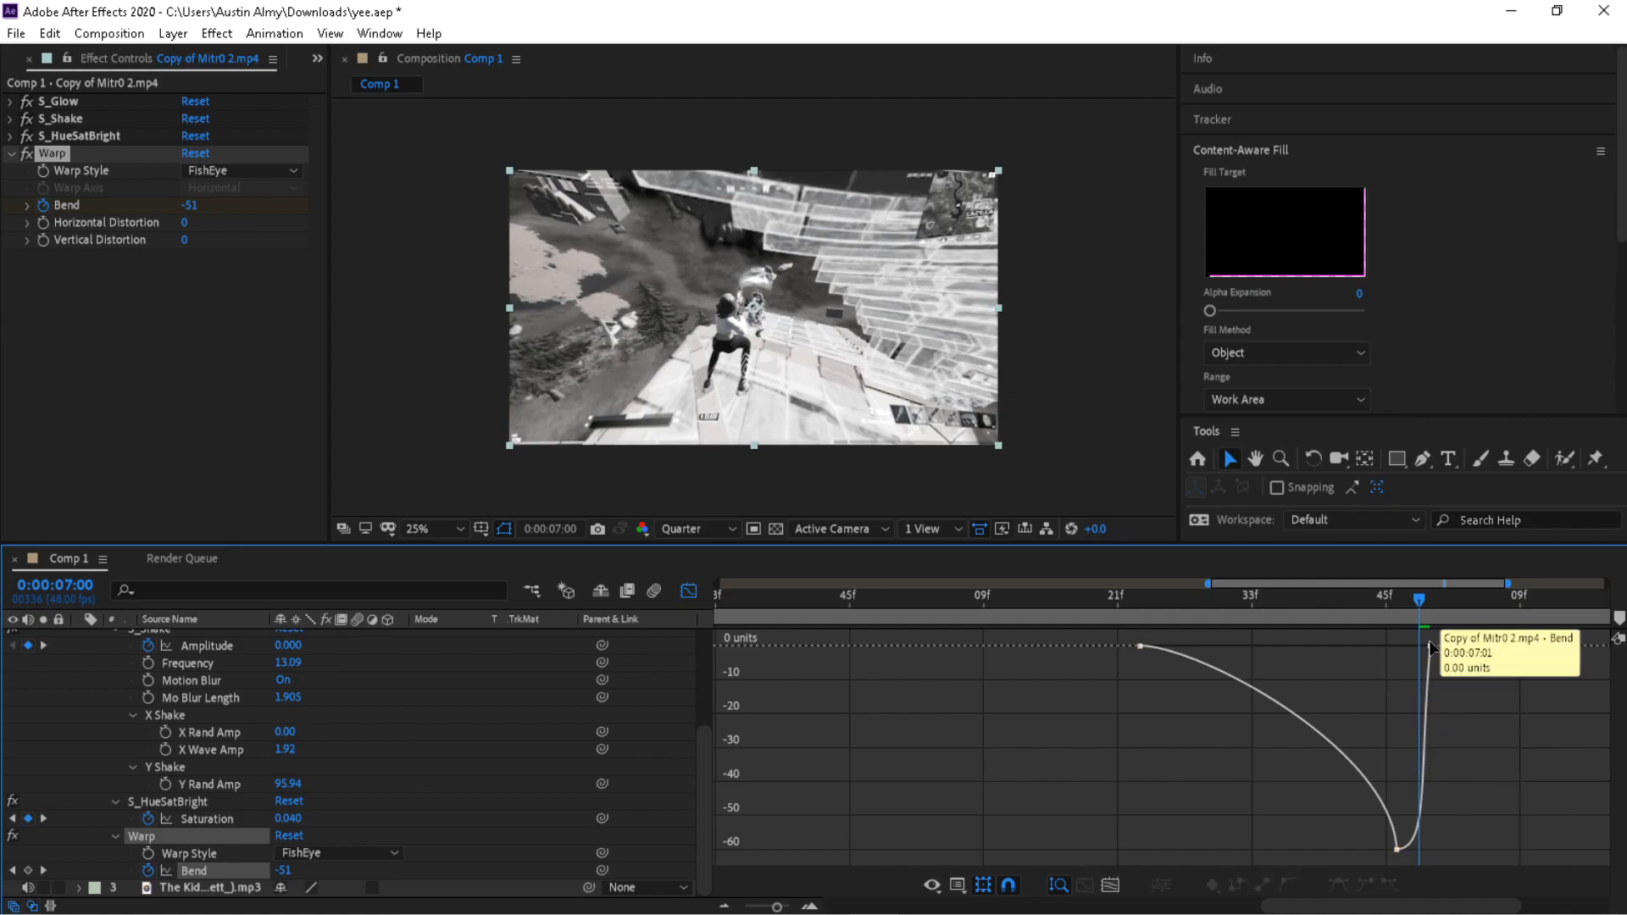
left_click(1419, 739)
left_click_drag(1418, 779, 1425, 789)
- Save the project and preview the warp transition from just before 0:00:06:23
left_click_drag(1419, 600, 1106, 596)
left_click(16, 33)
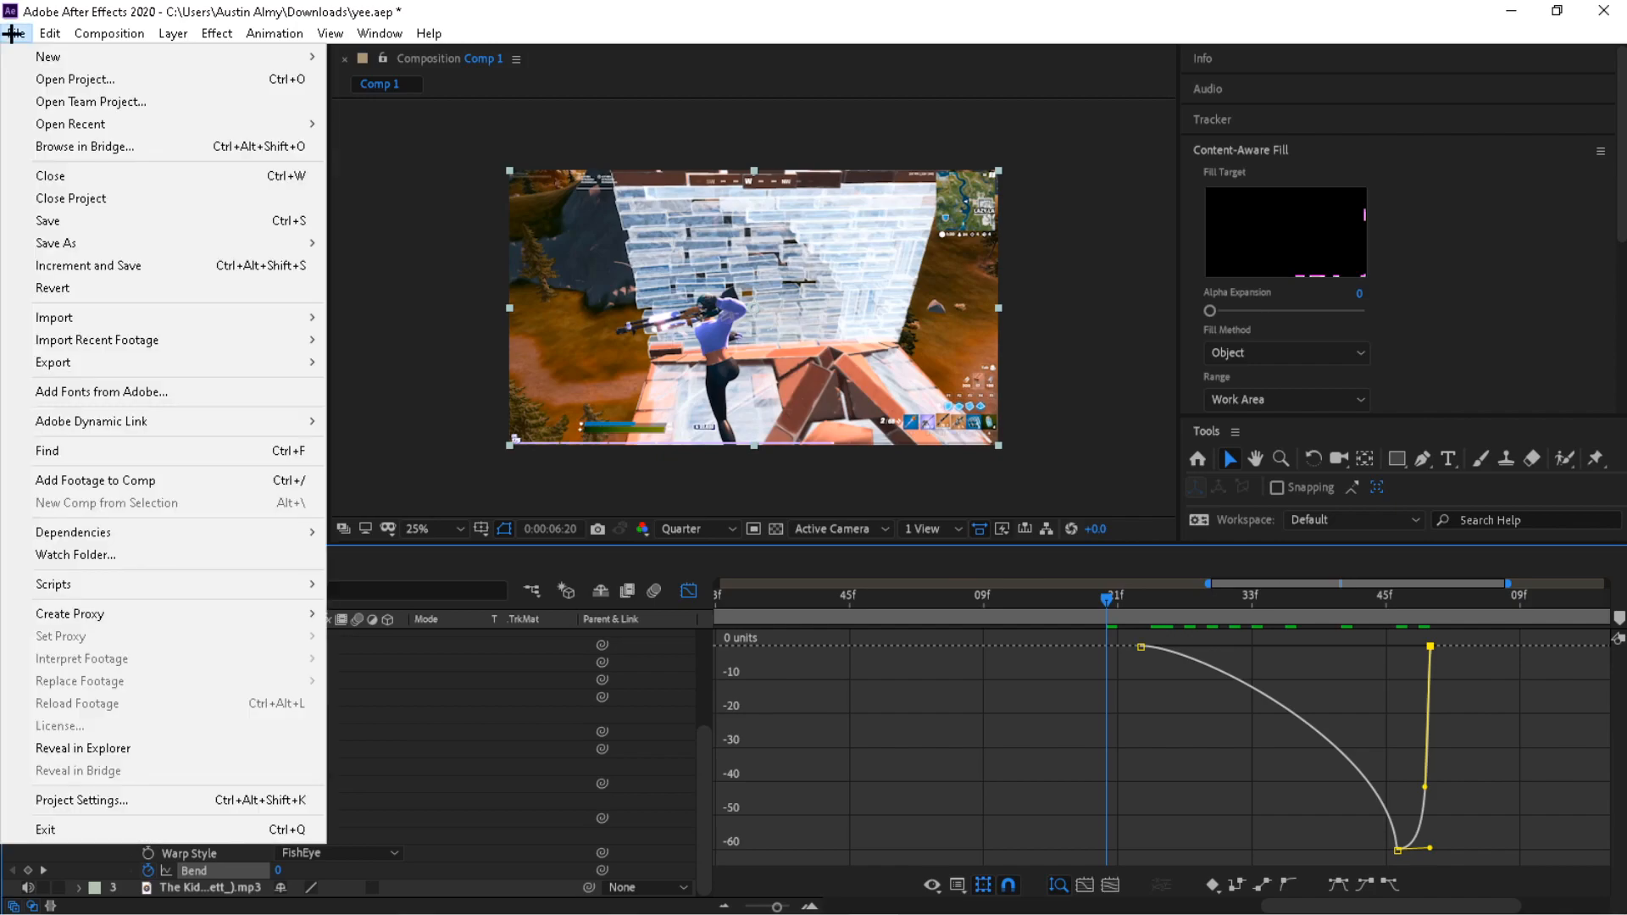
left_click(73, 218)
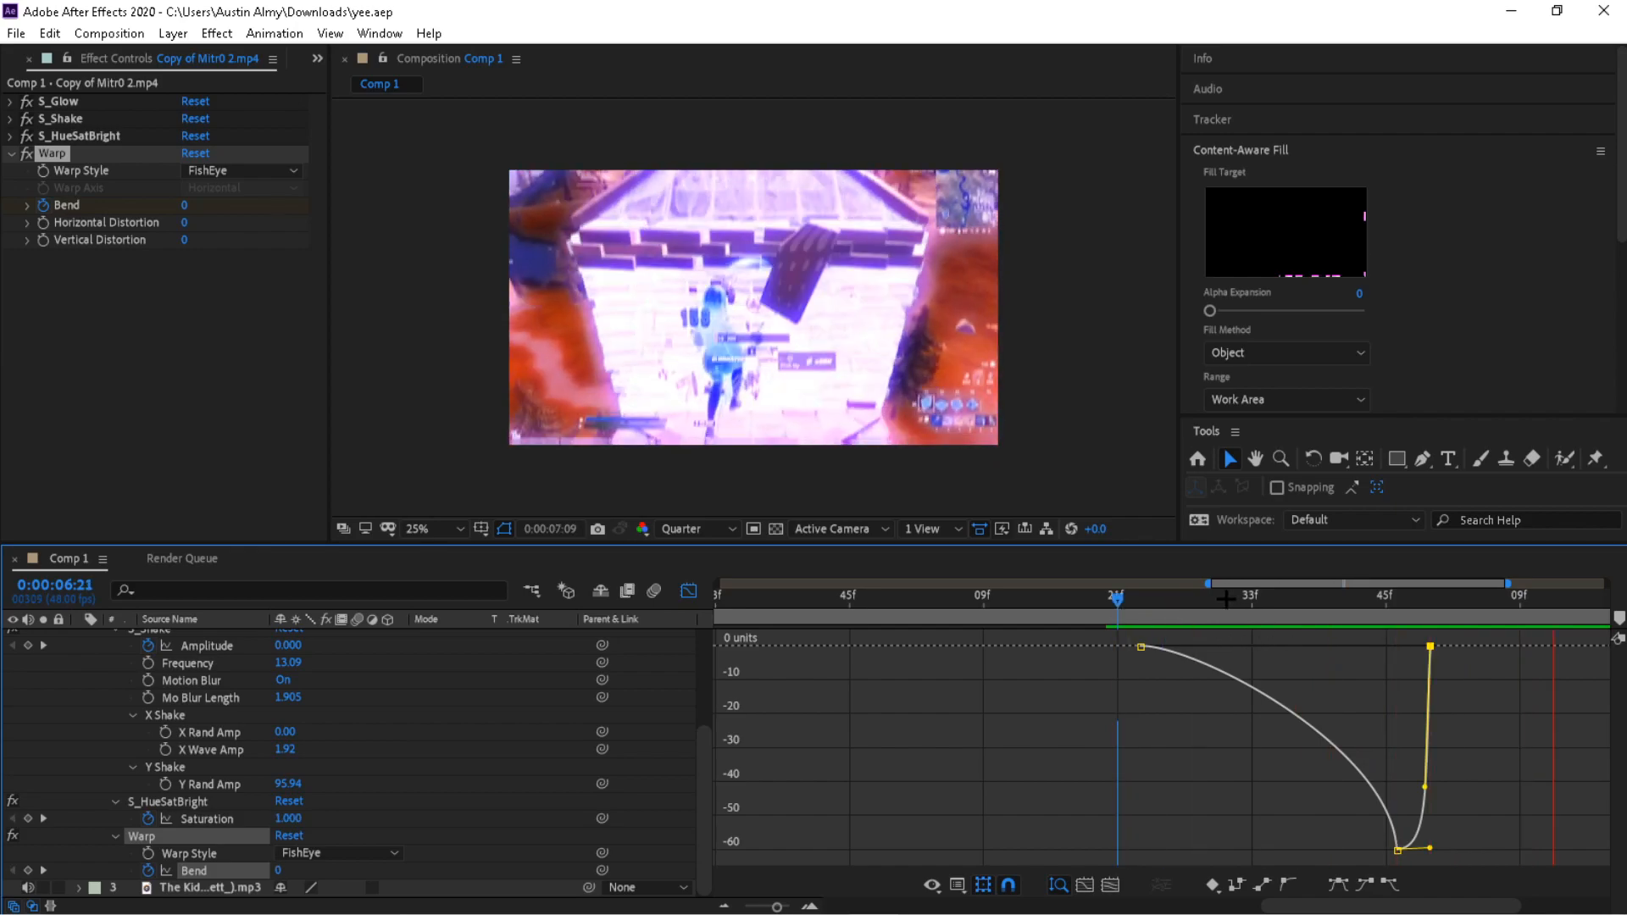
left_click(1116, 603)
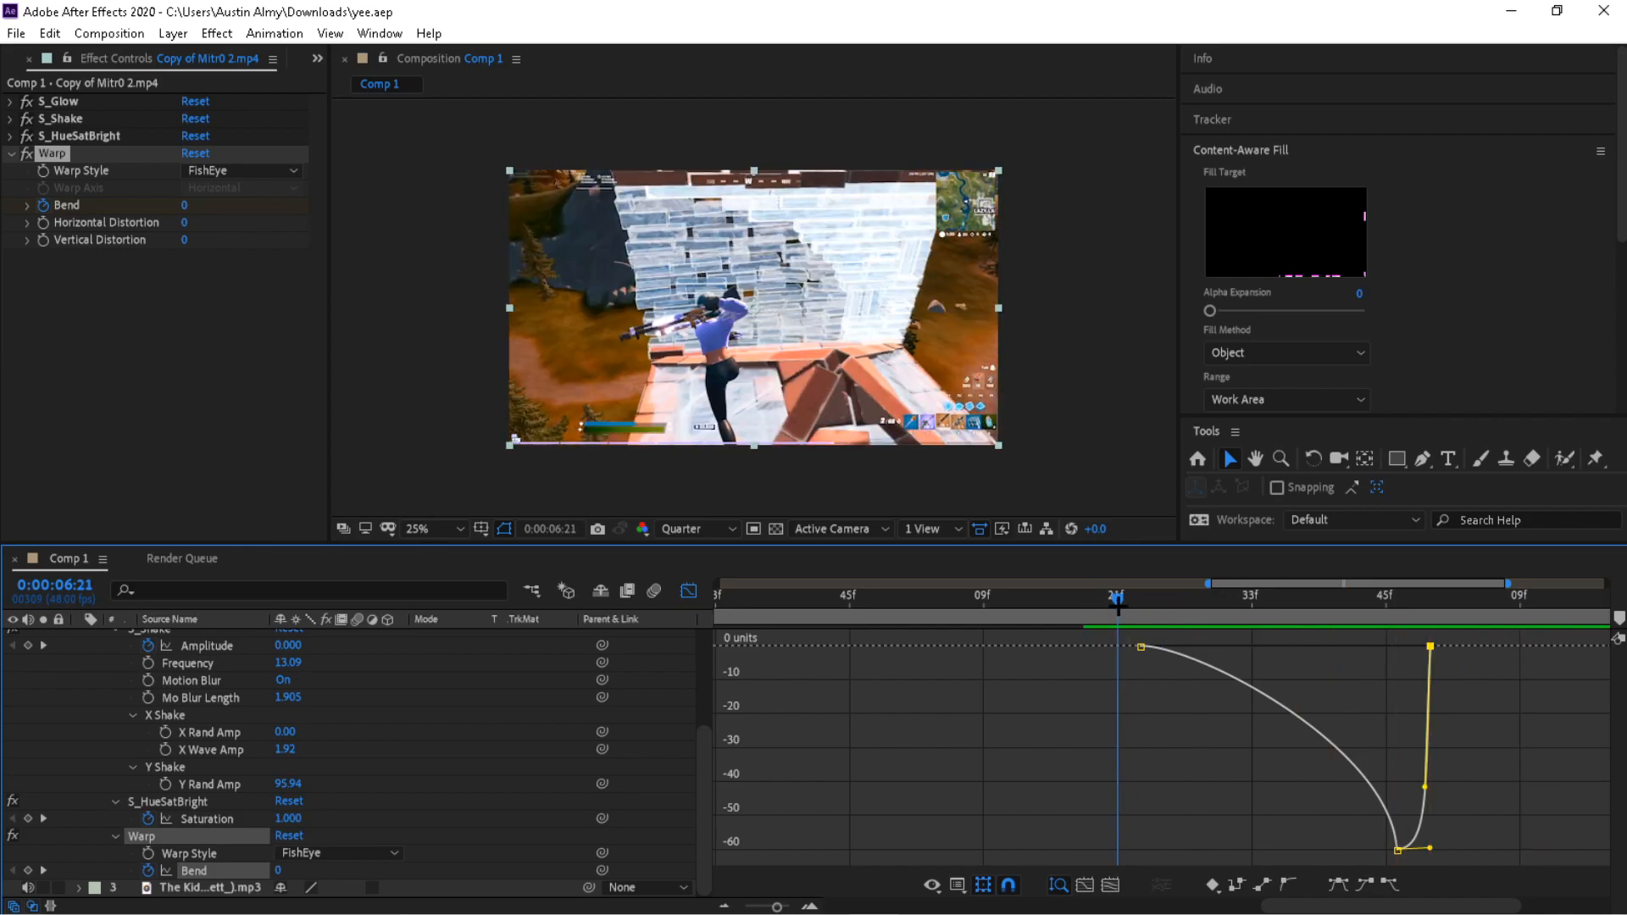
- Reshape the first Bend segment to fall steeply from 0:00:06:23 and flatten into -60, then preview it from 0:00:06:16
left_click(1140, 646)
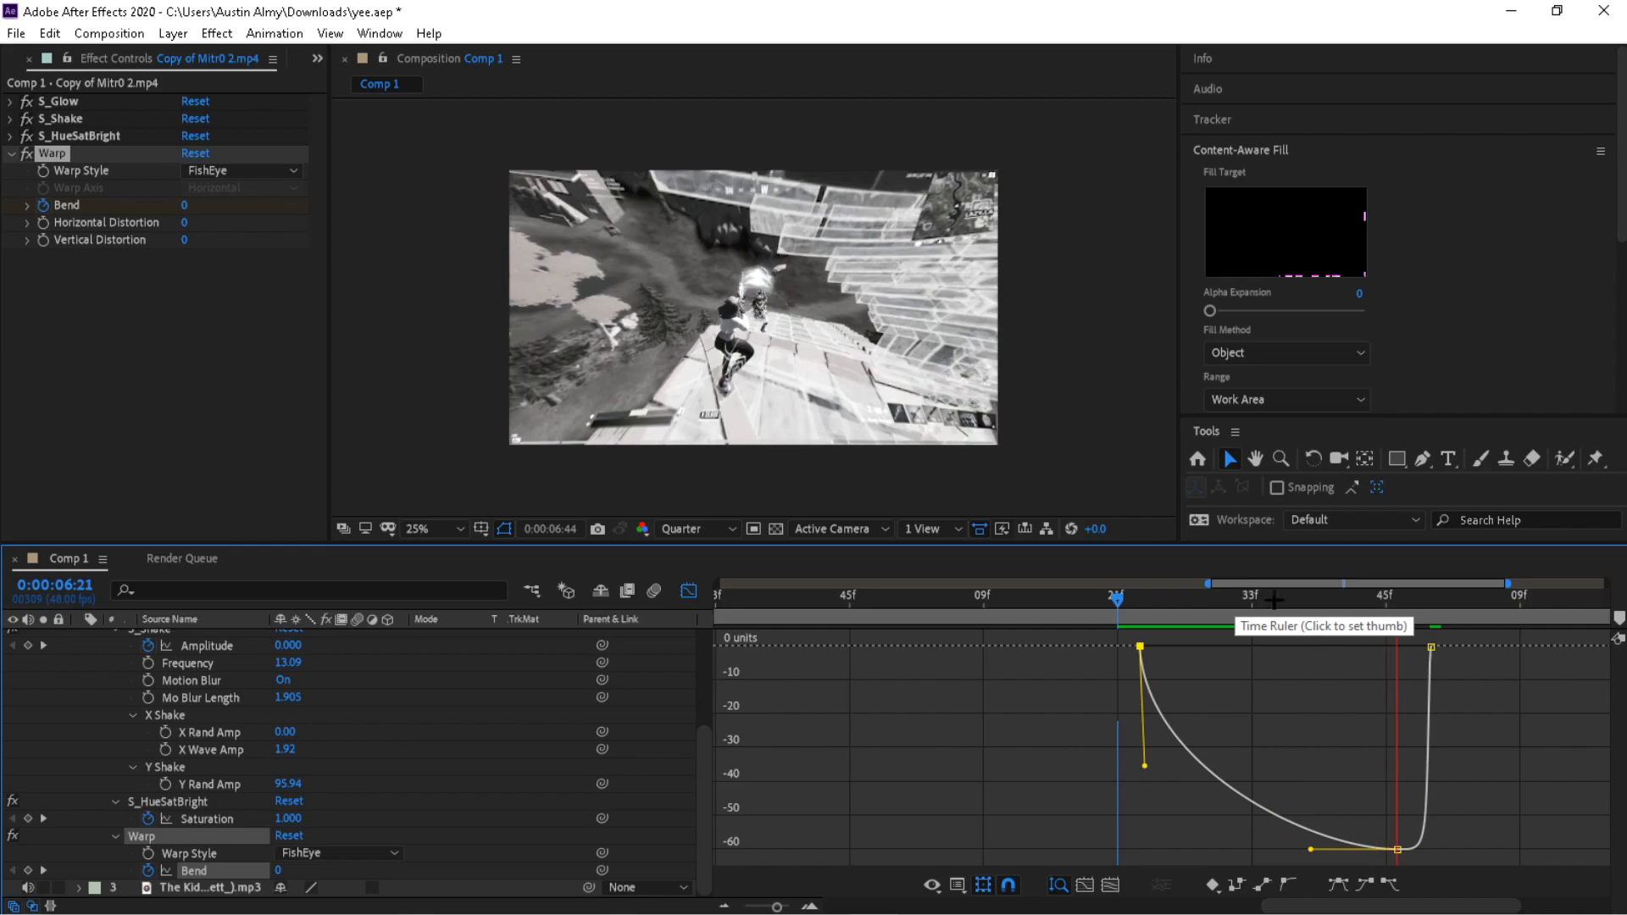
left_click(1061, 599)
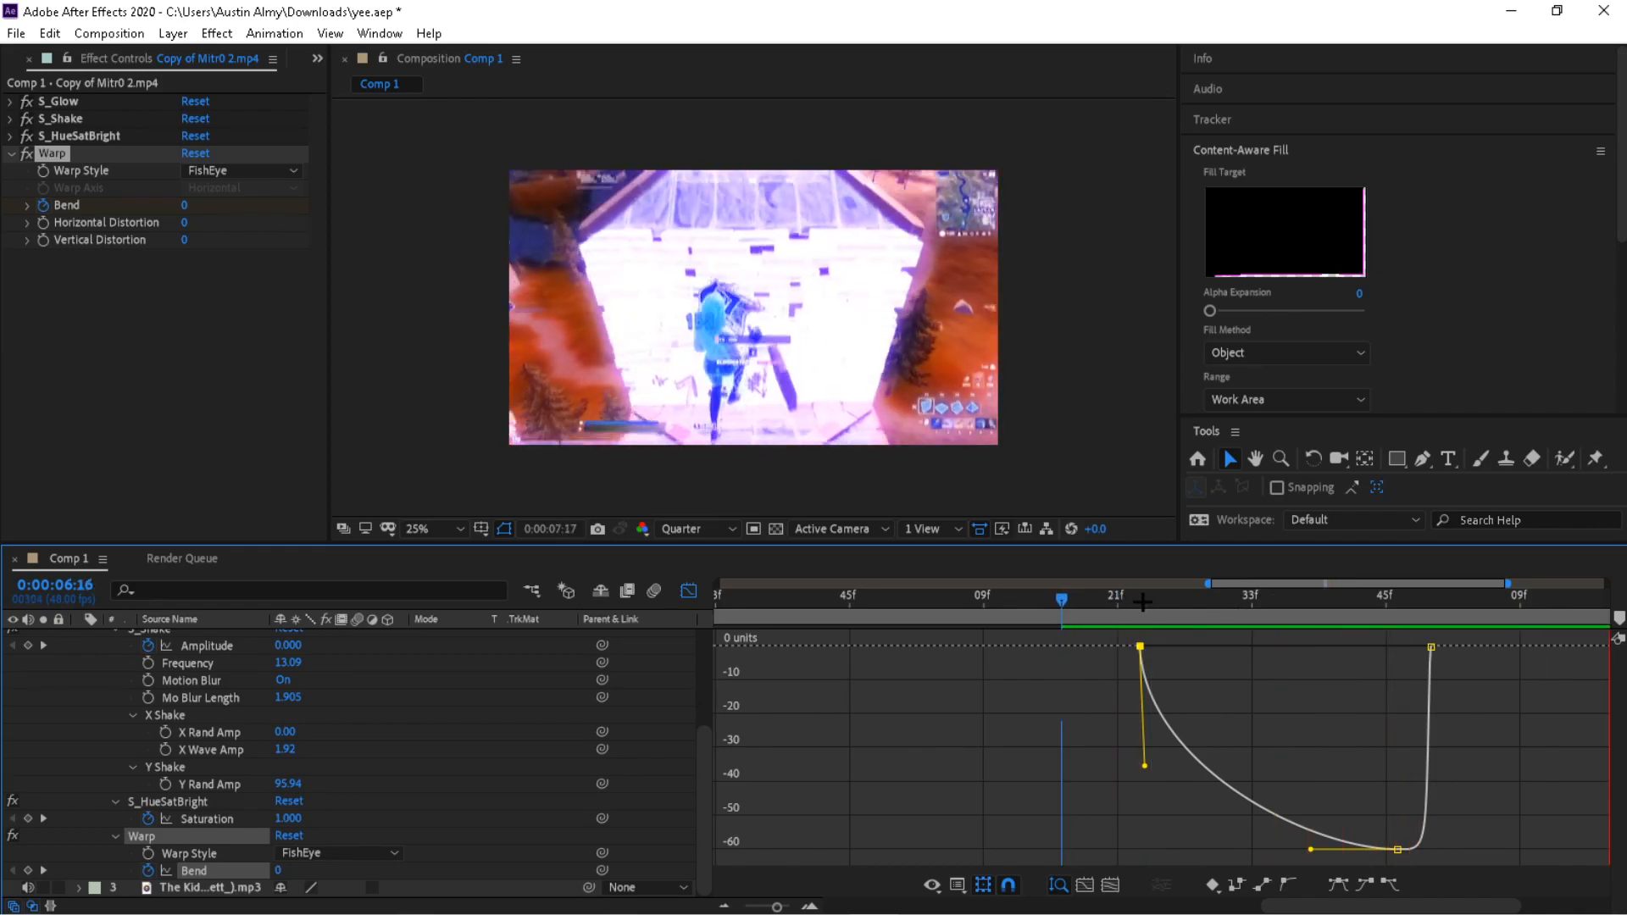
key("space")
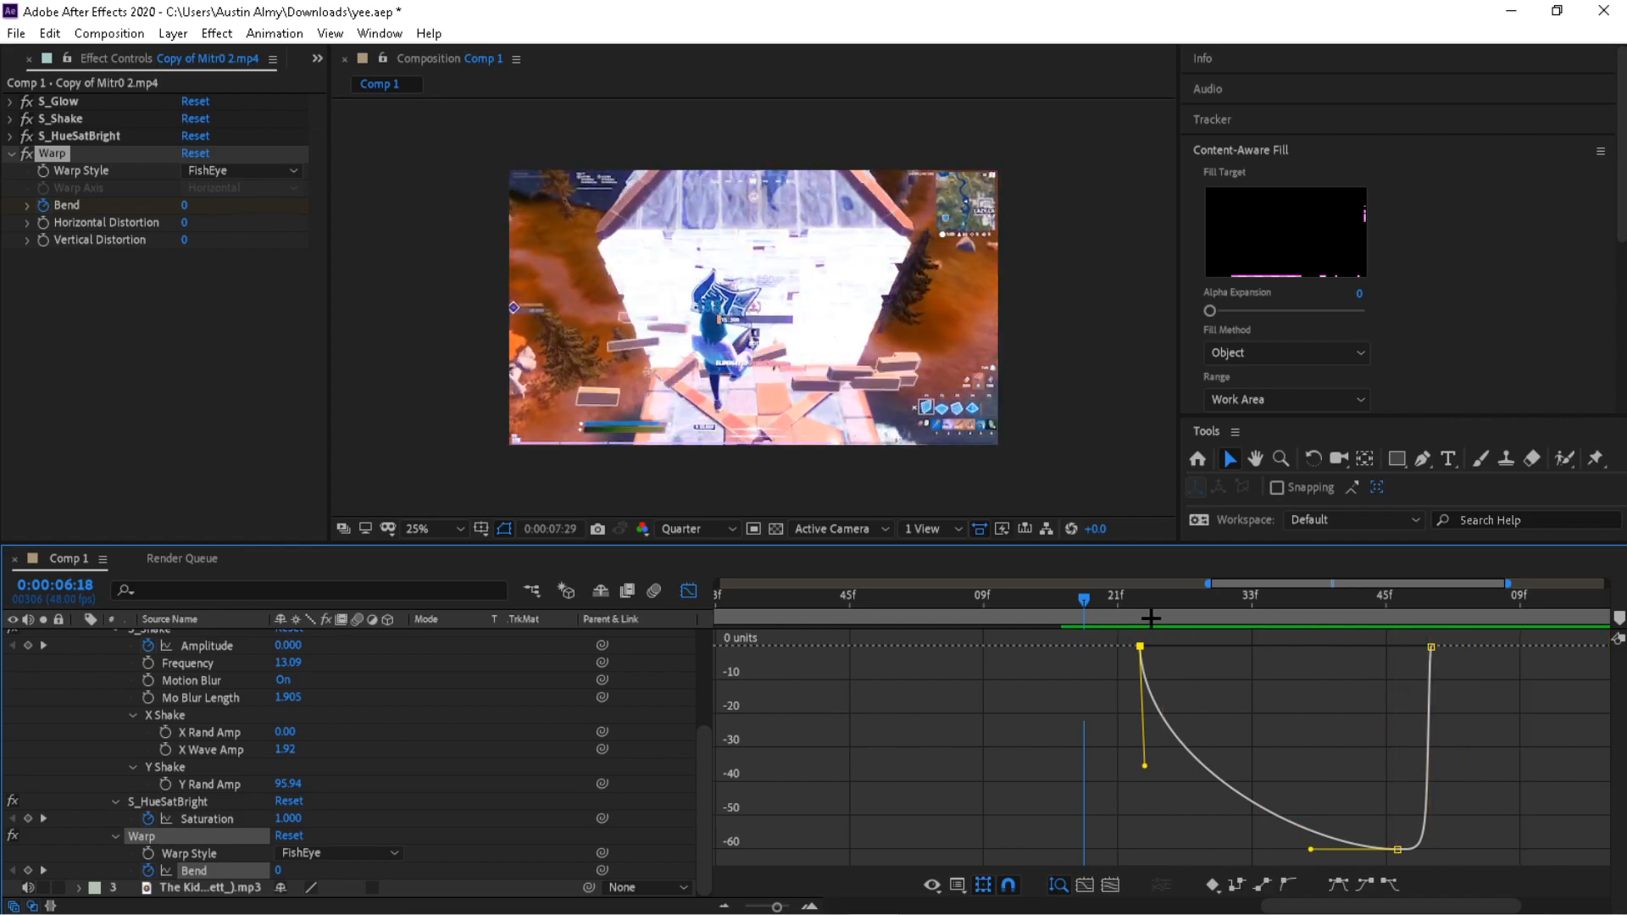
left_click(1051, 599)
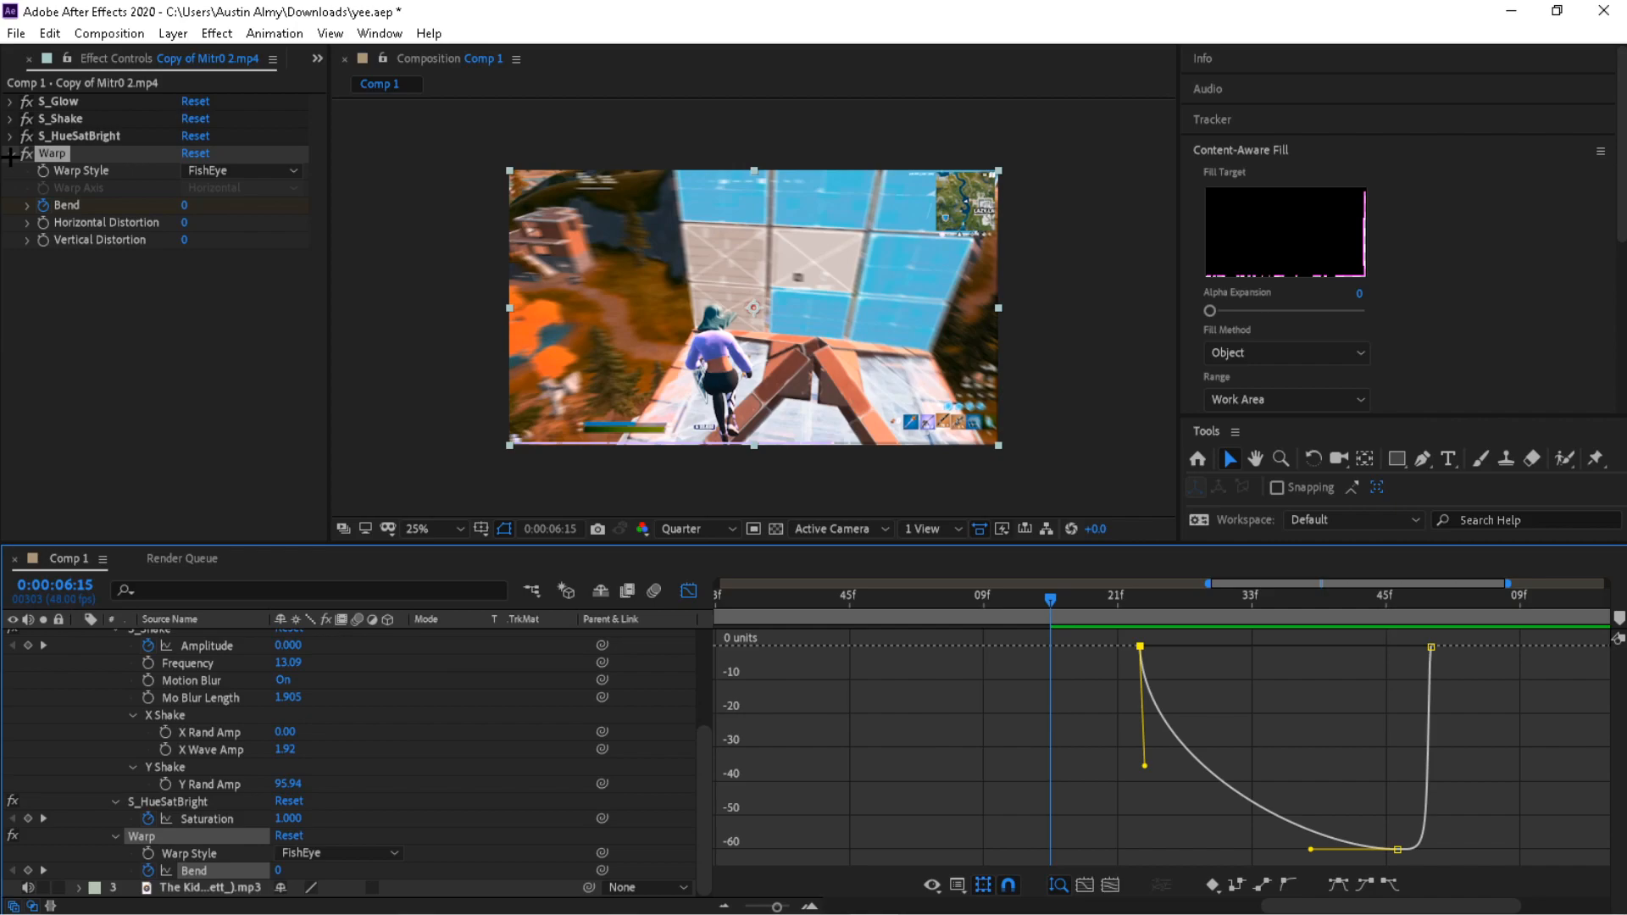
- Show the project's assets, return the timeline from the Graph Editor to the layer view and collapse the gameplay clip's properties
key("ctrl+0")
scroll(146, 733, "up", 5)
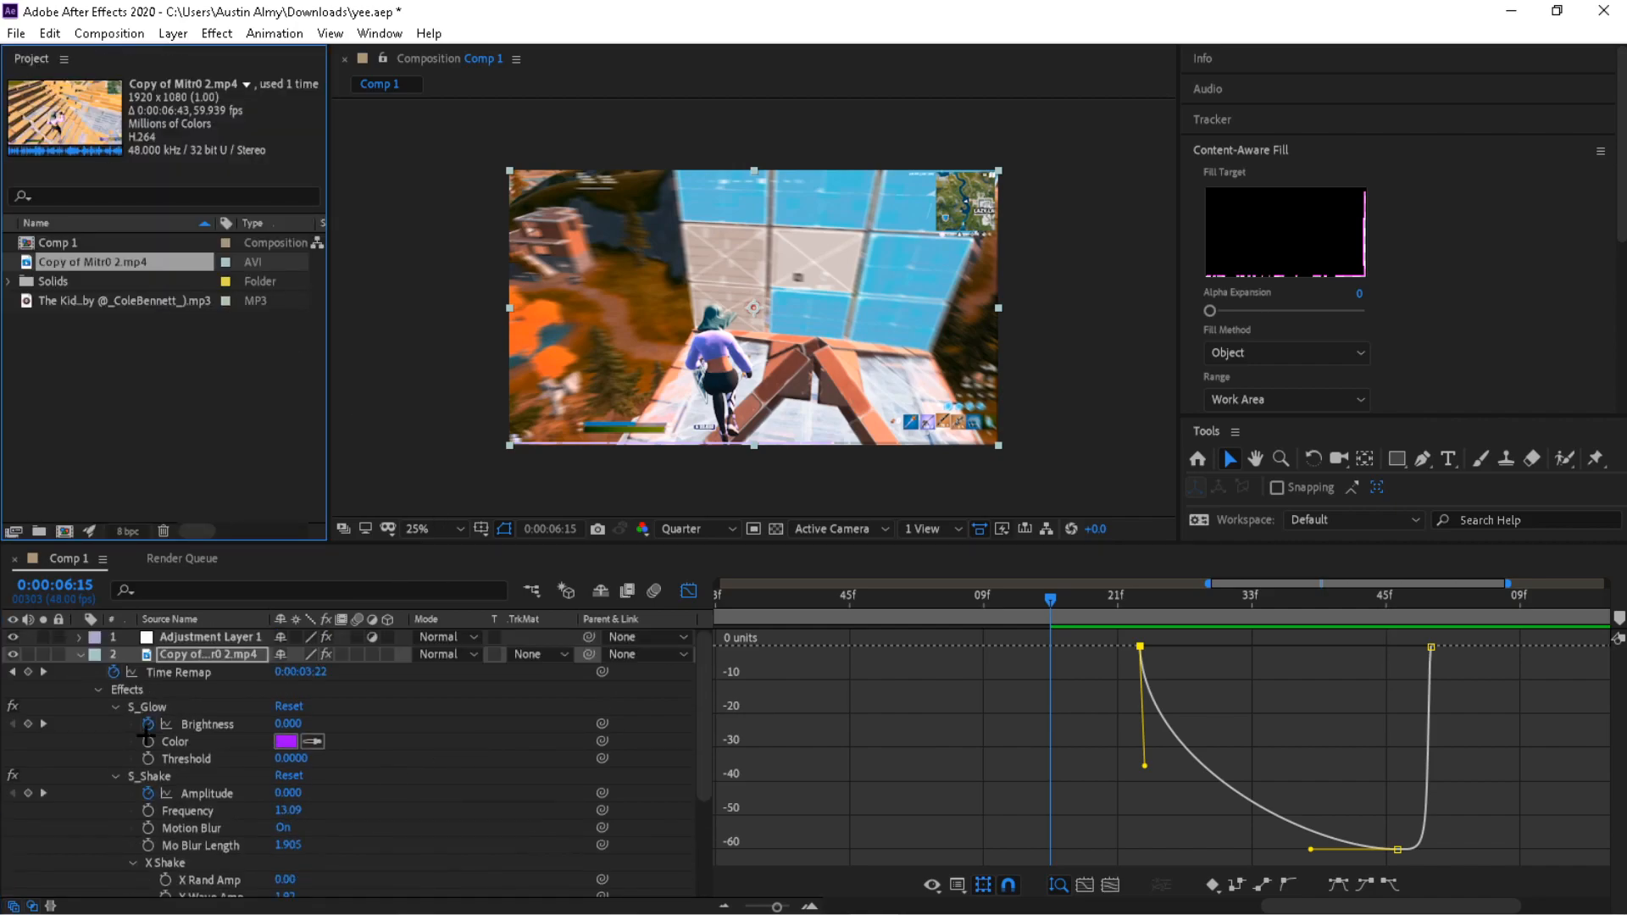
left_click(75, 655)
key("shift+F3")
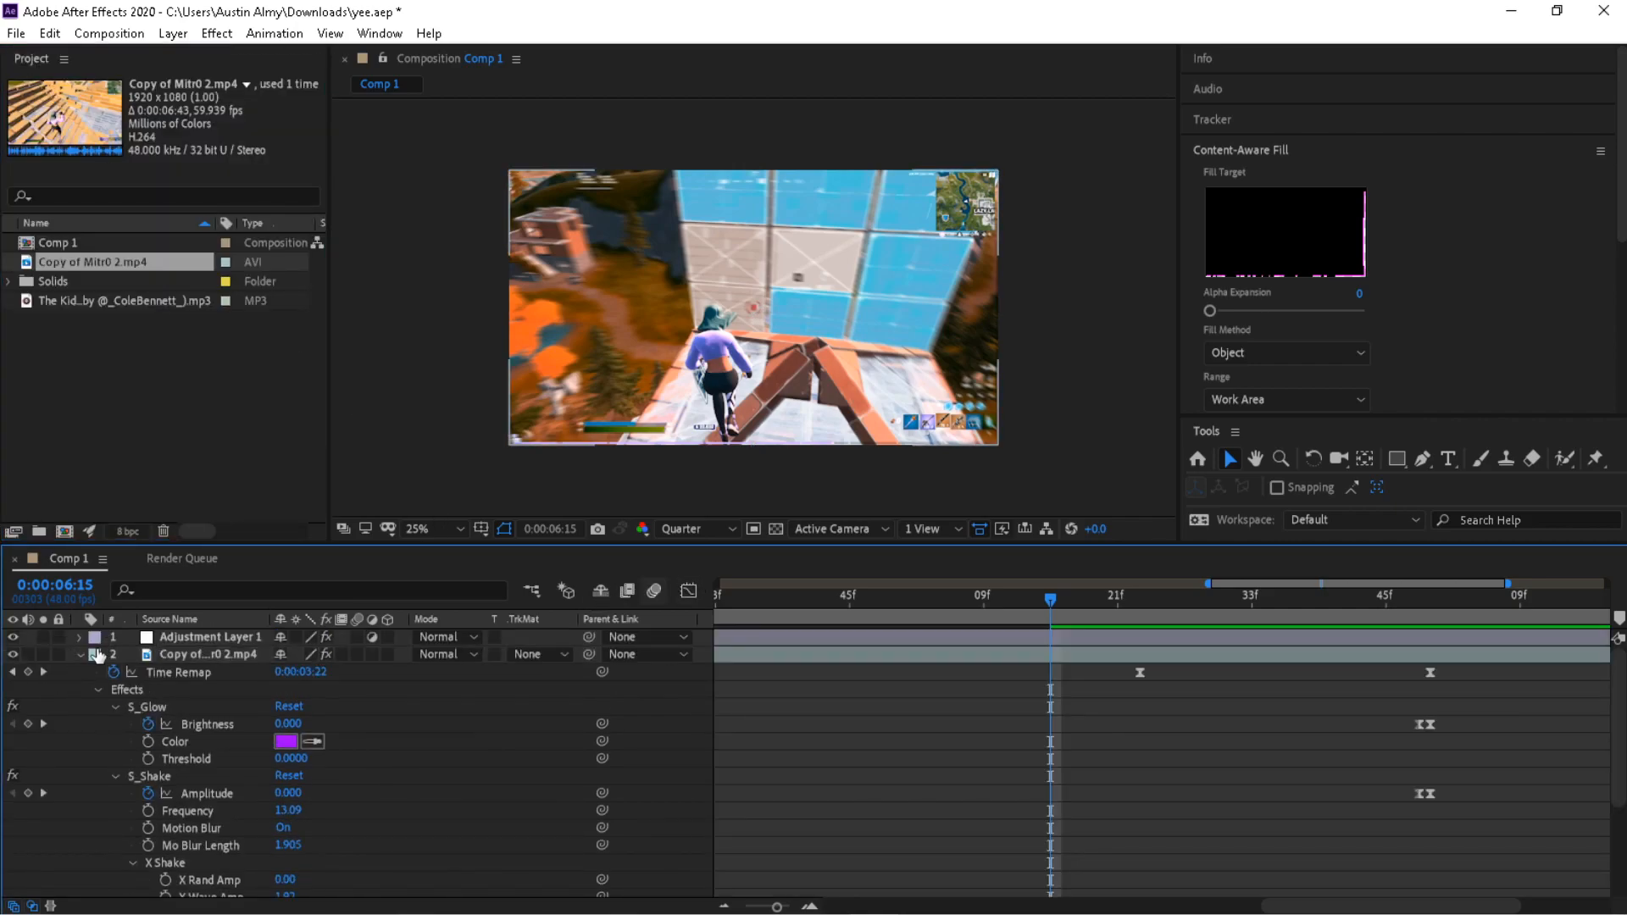
key("u")
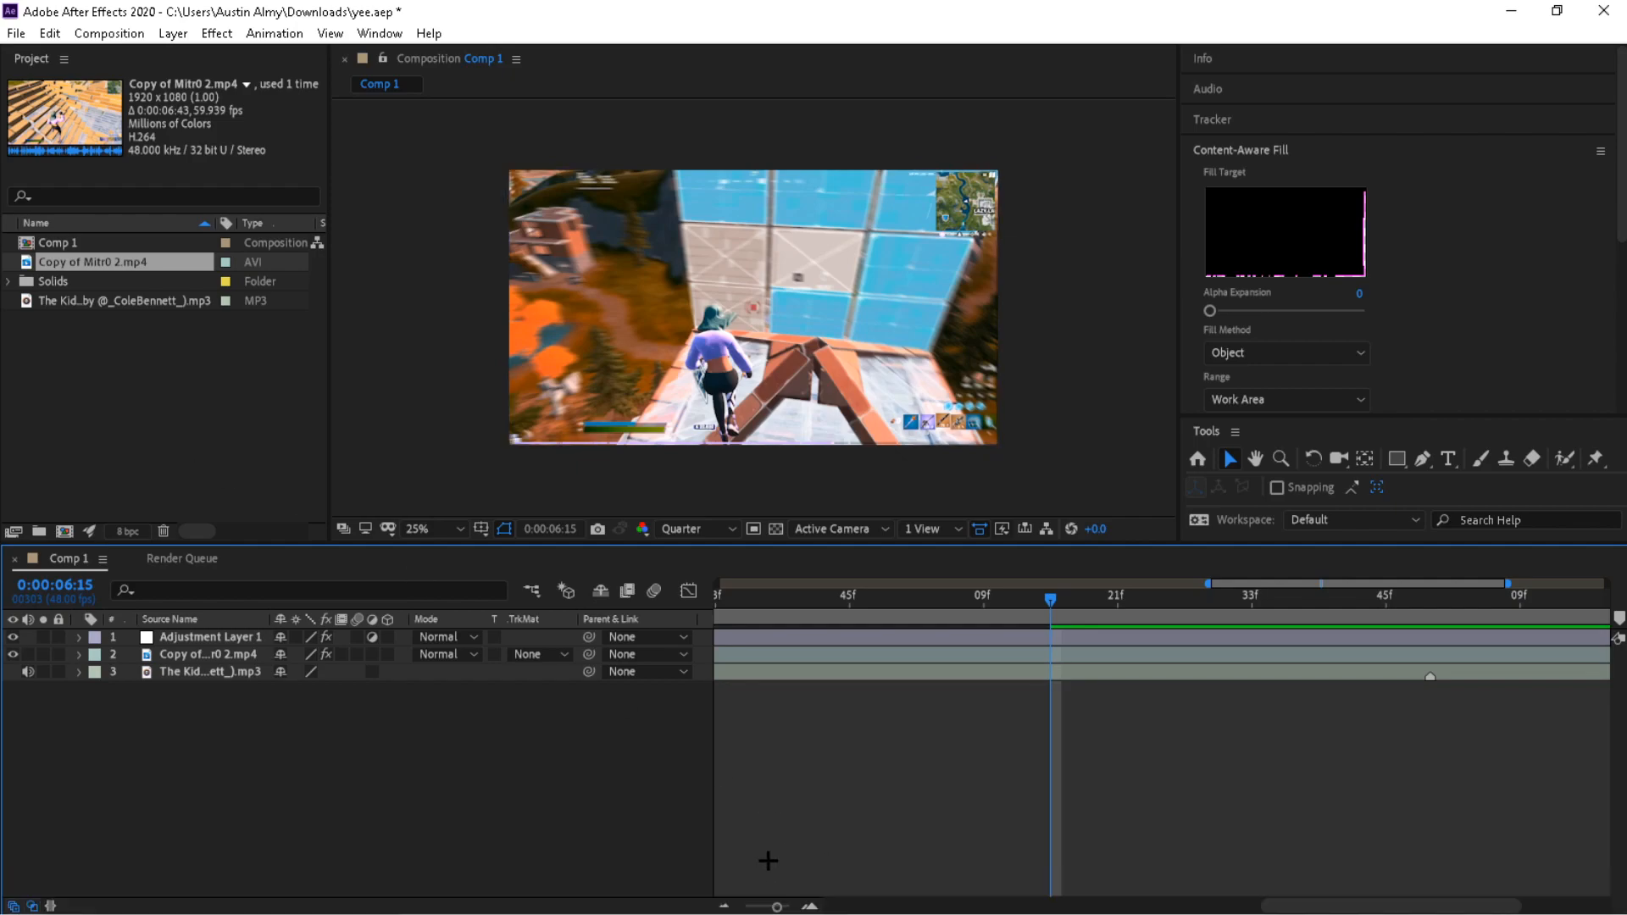
- Preview the whole edit from 0:00:02:45 and again from 0:00:05:35, stopping with the current time at 0:00:06:15
key("semicolon")
key("space")
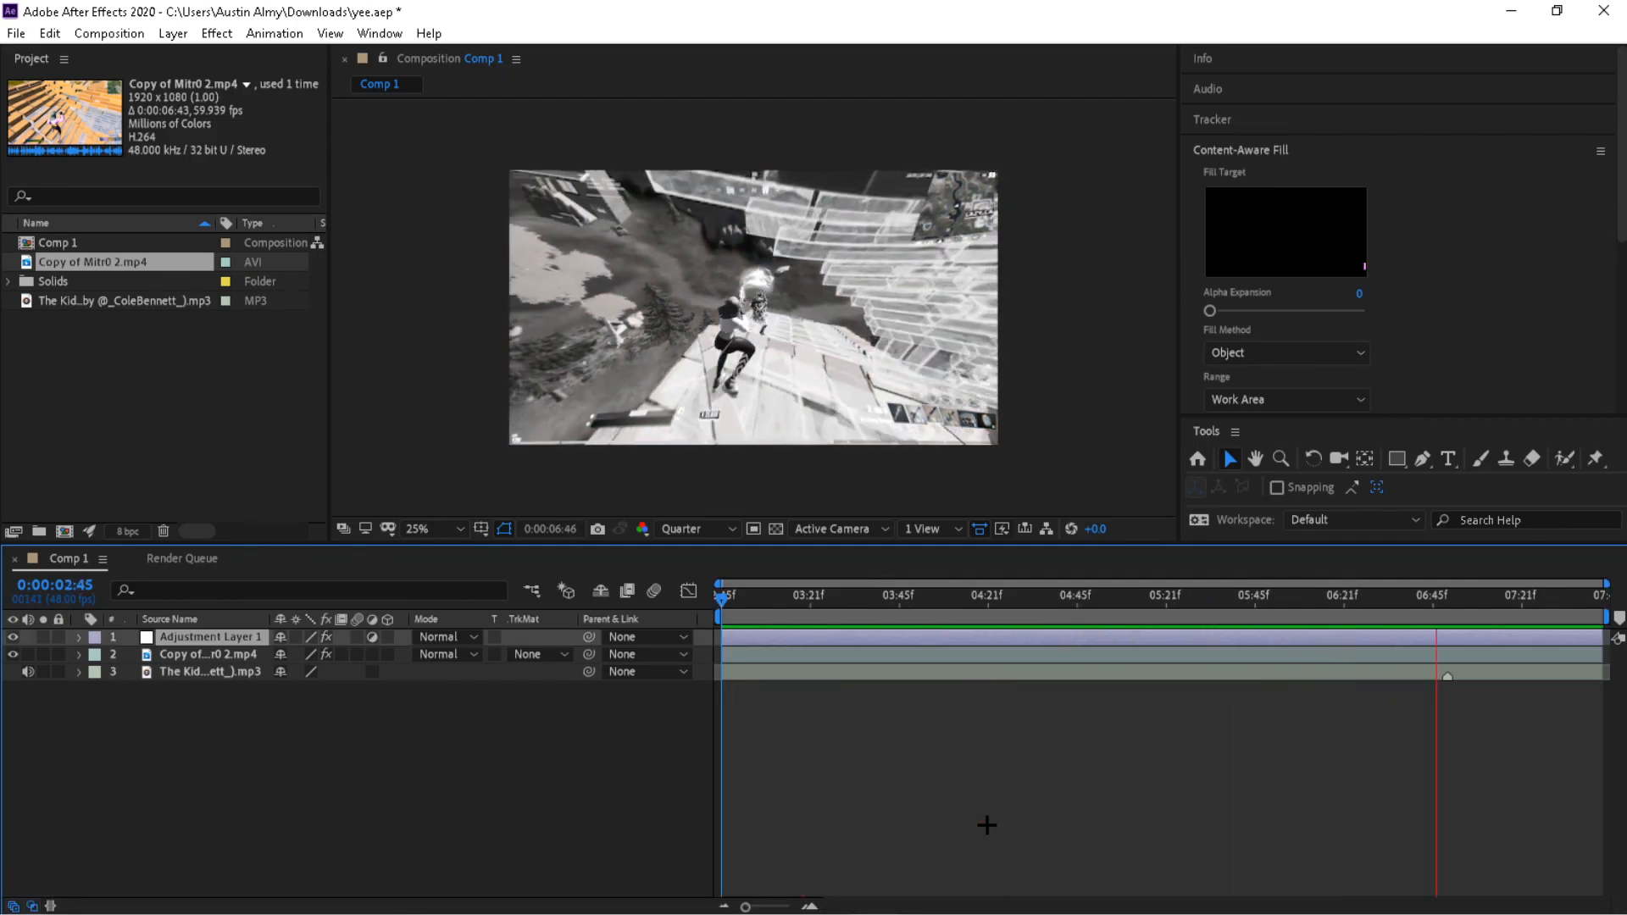
key("space")
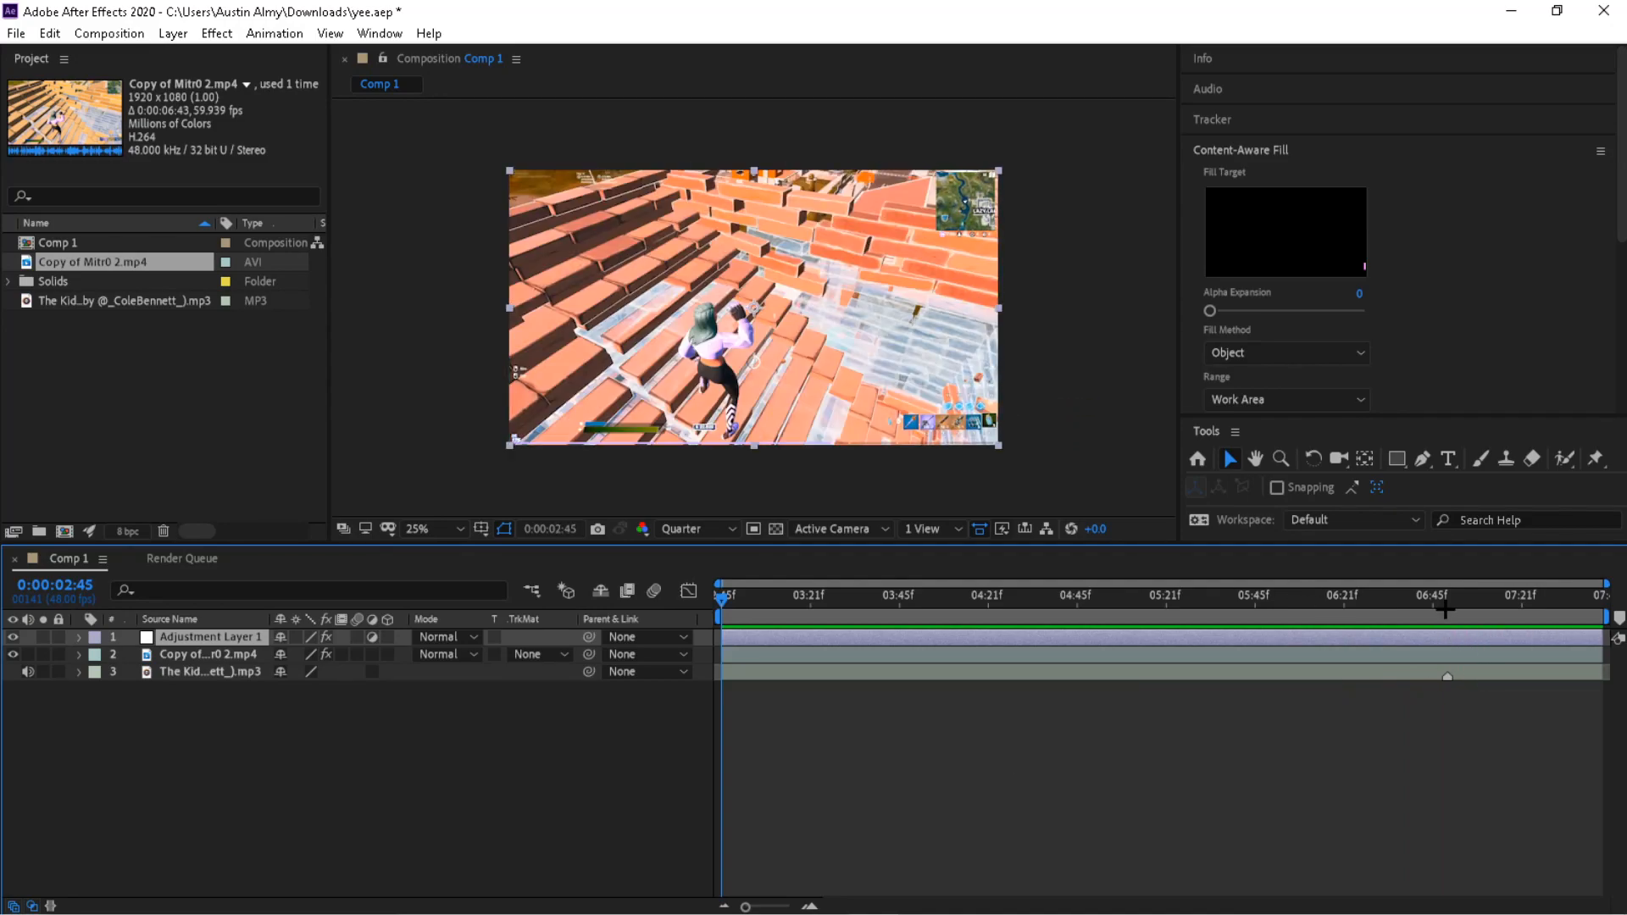
left_click(1220, 602)
key("space")
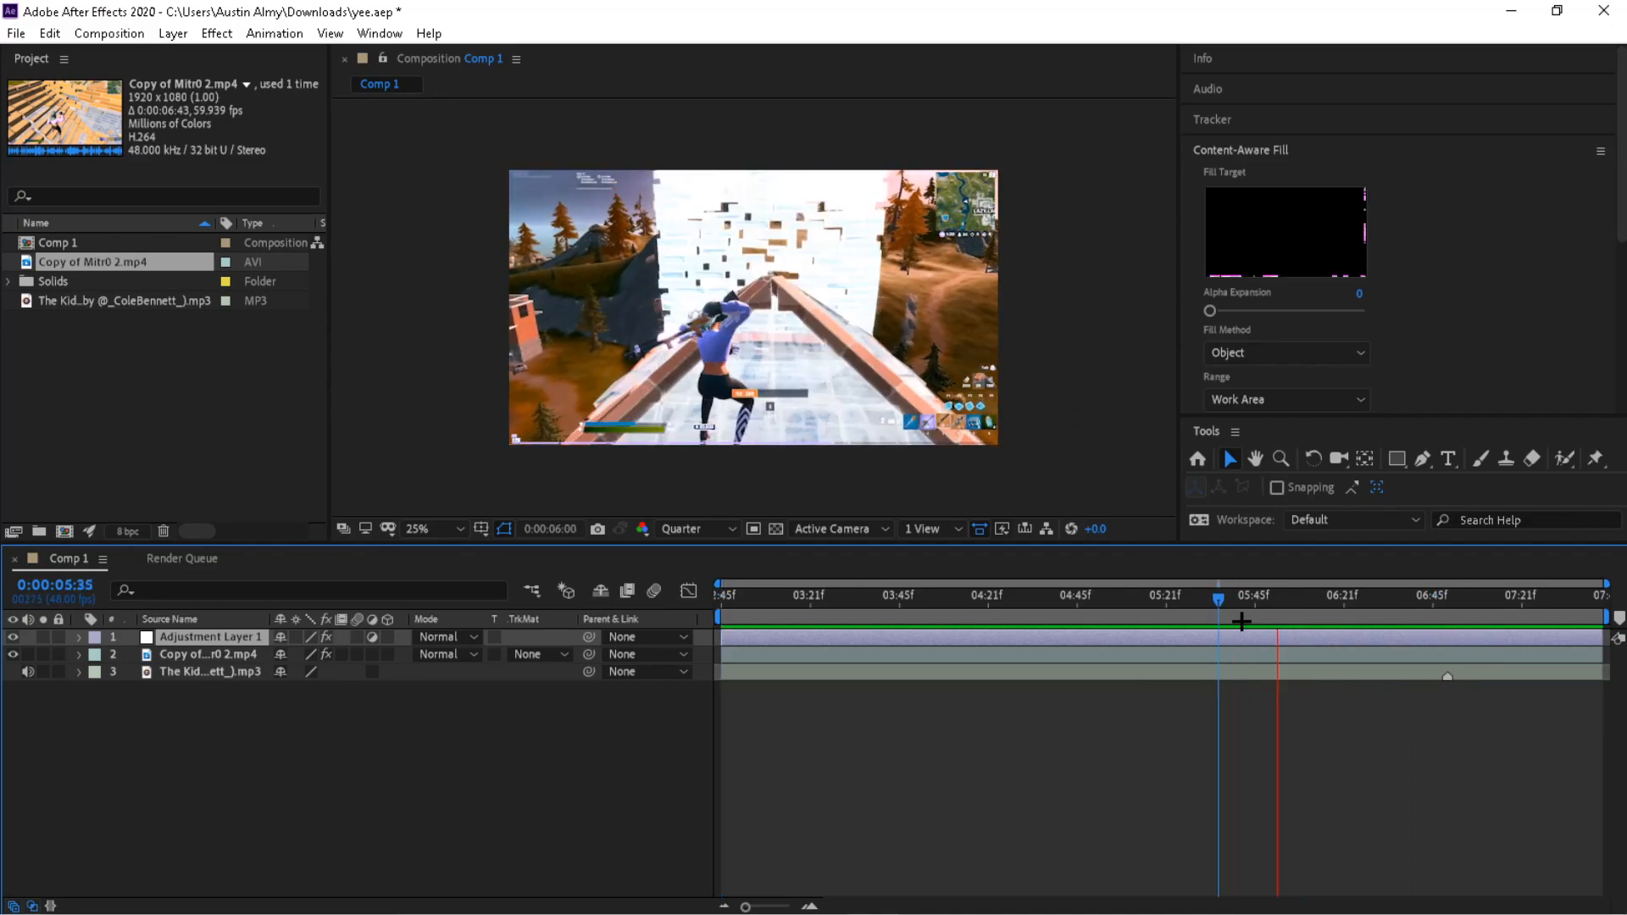
left_click(1321, 597)
- Duplicate the gameplay clip layer and hide the upper copy
left_click(178, 654)
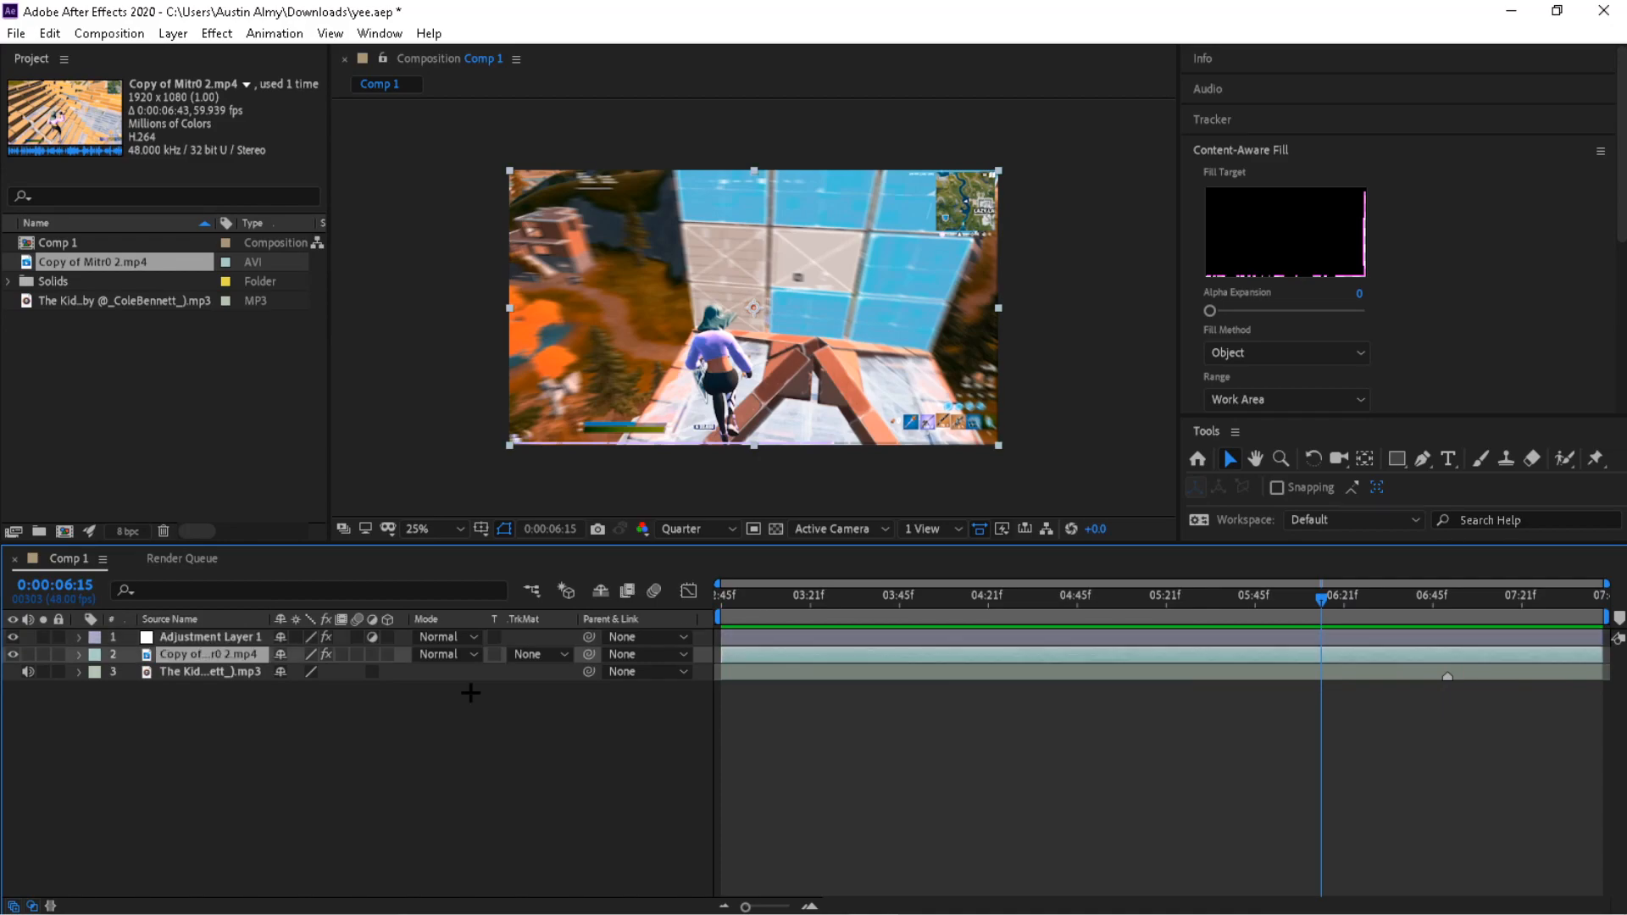
key("ctrl+d")
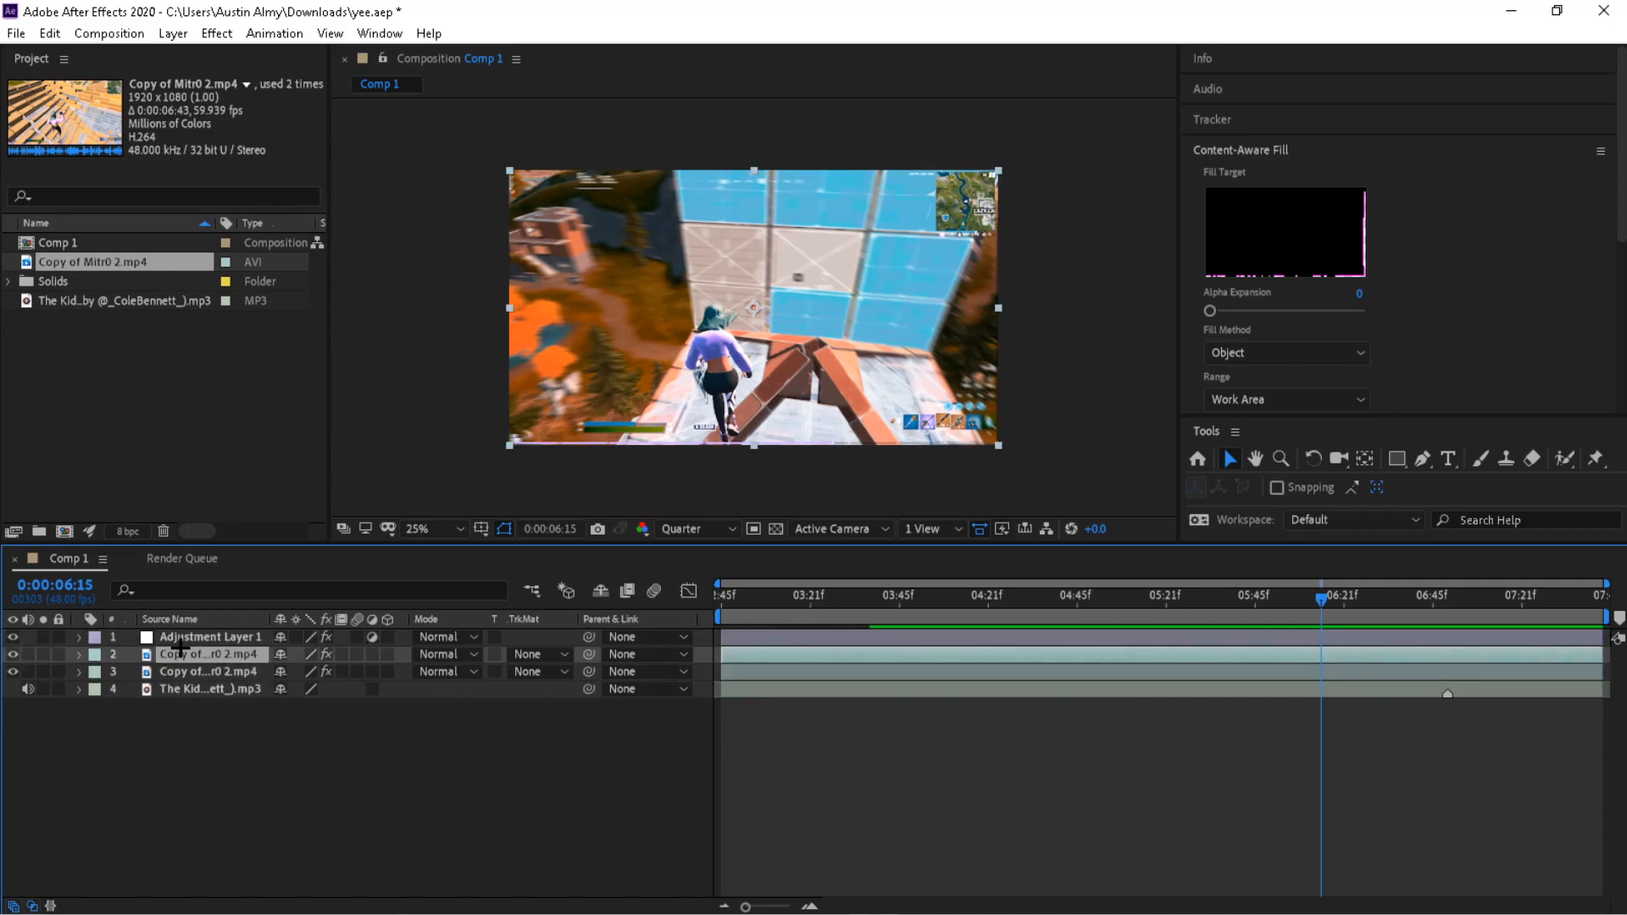
left_click(194, 669)
left_click(194, 658)
left_click(14, 654)
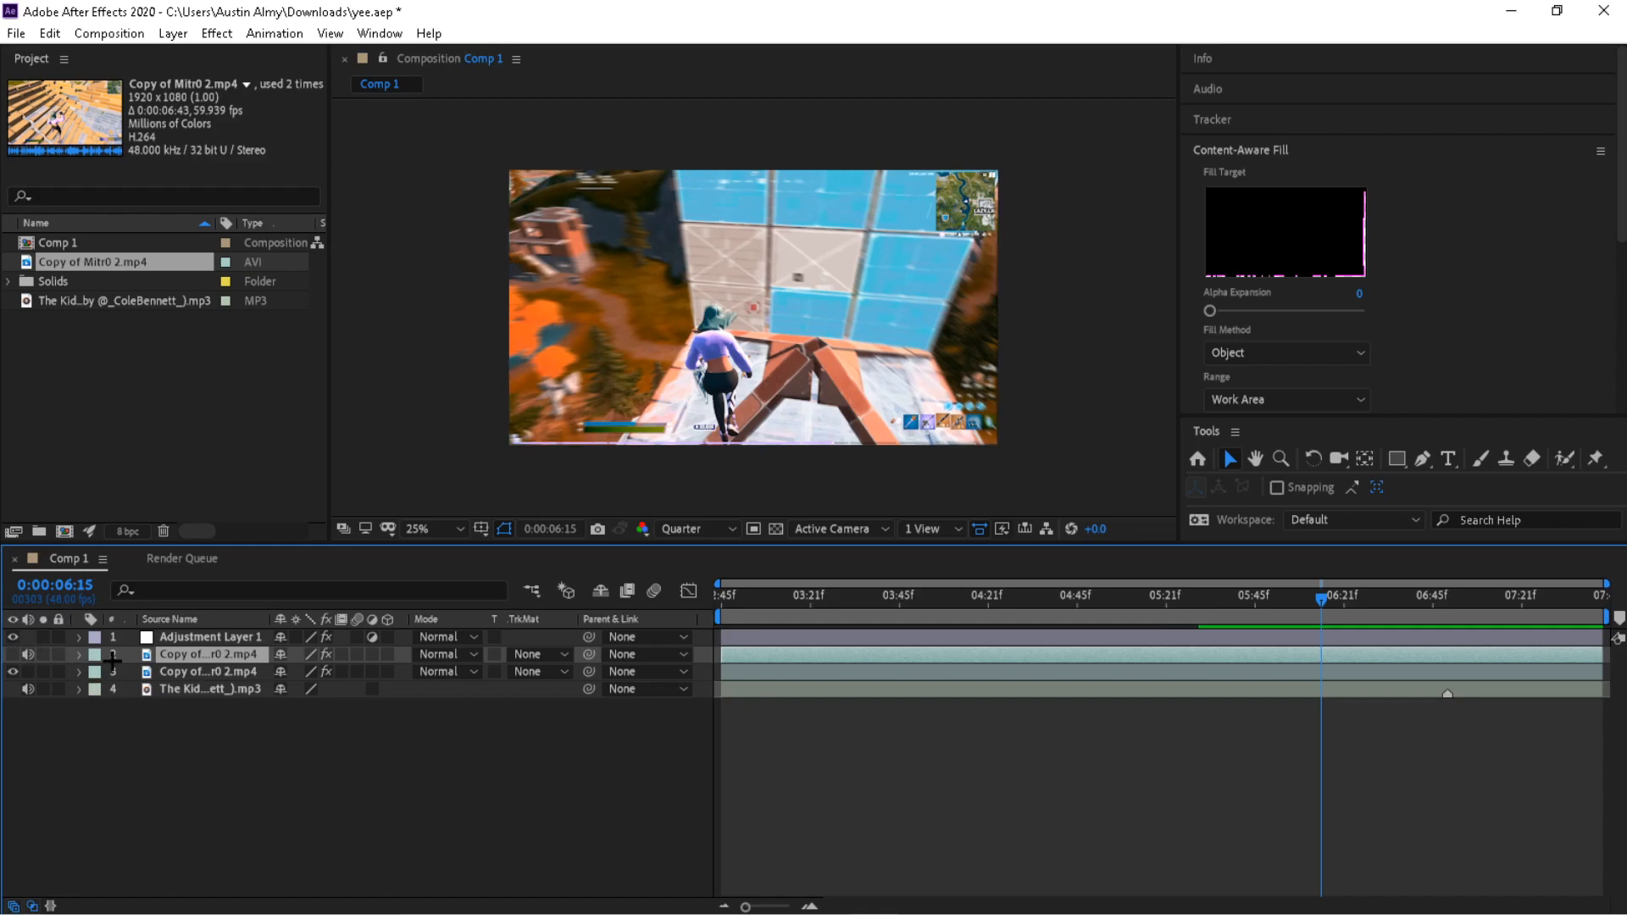
- Remove Time Remap and all Brightness, Amplitude, Saturation and Bend keyframes from the hidden upper copy of the gameplay clip
key("u")
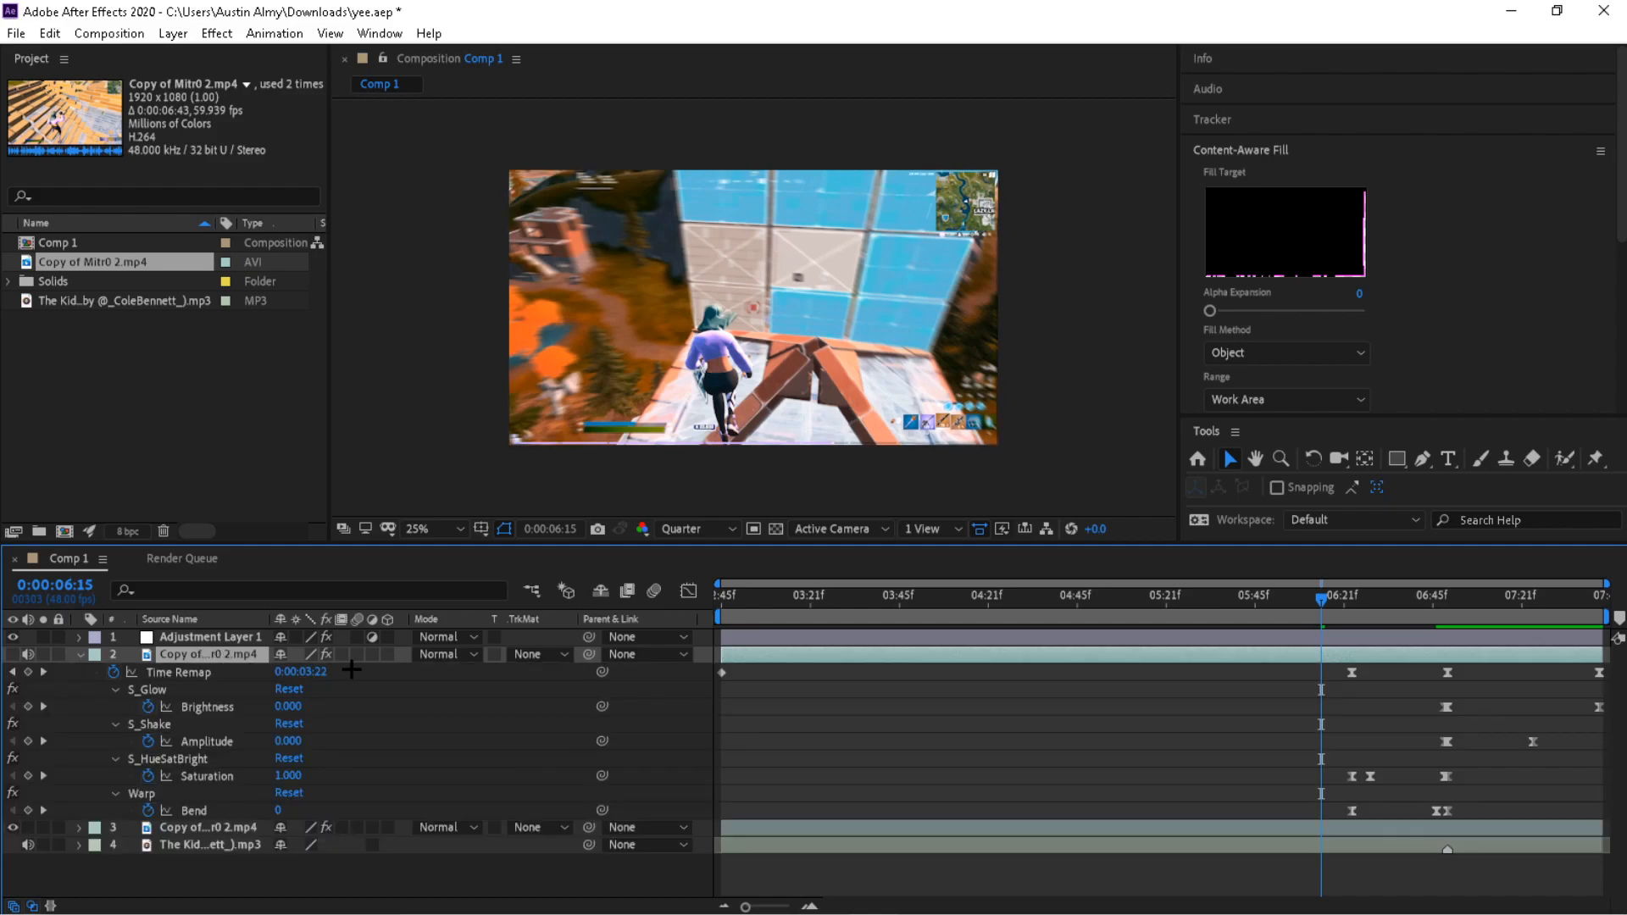
left_click(114, 673)
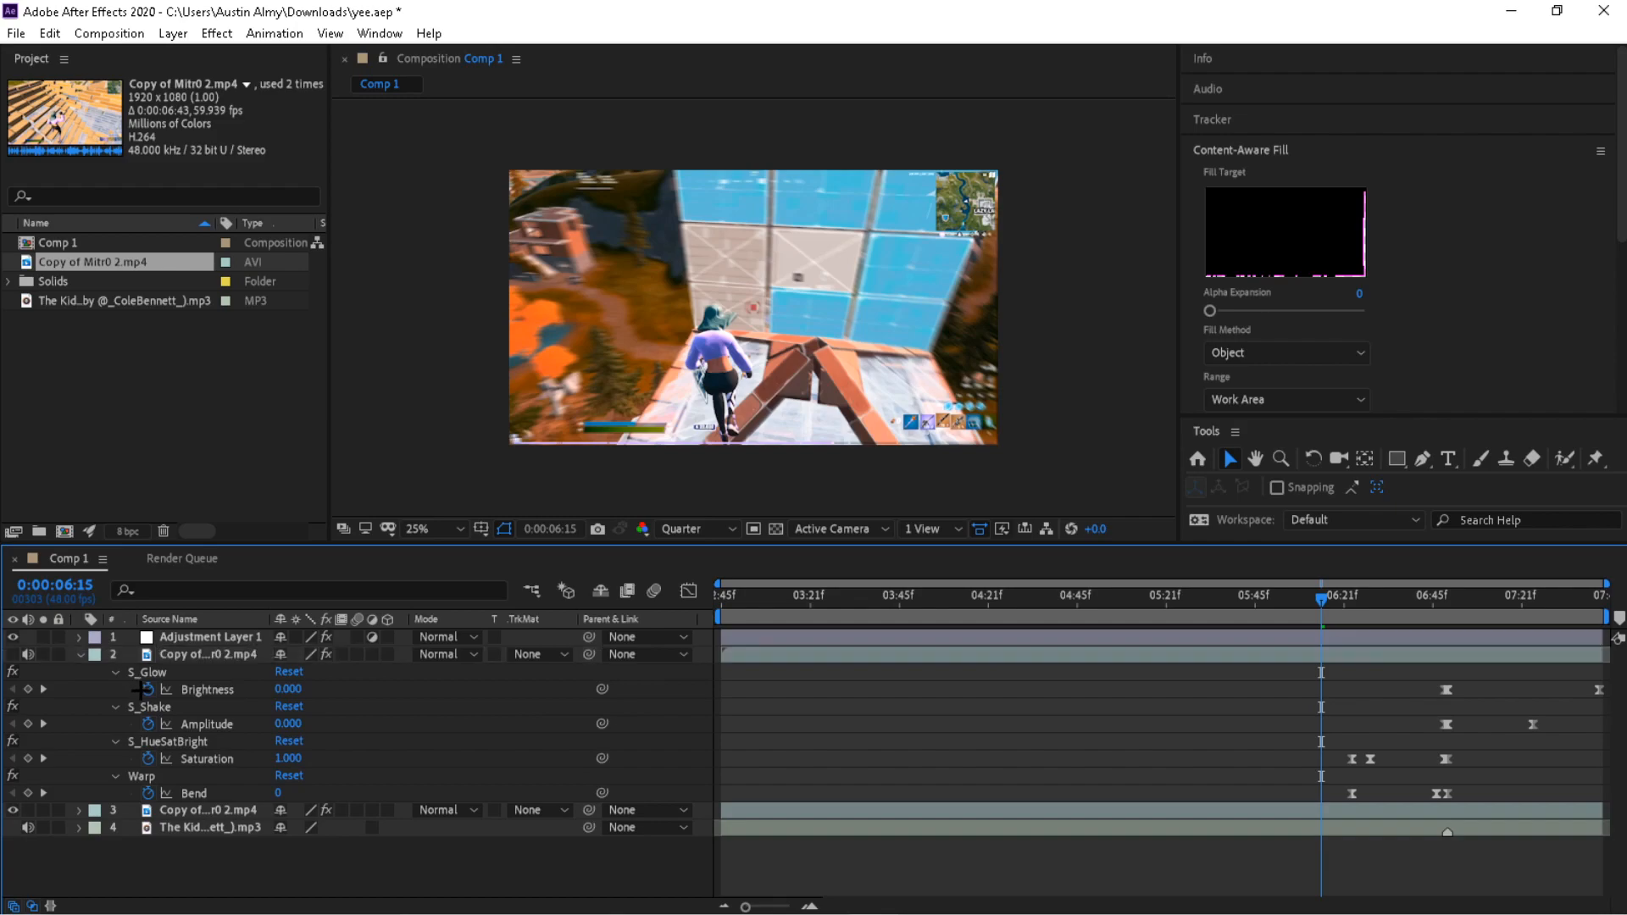
left_click(148, 689)
left_click(149, 723)
left_click(148, 758)
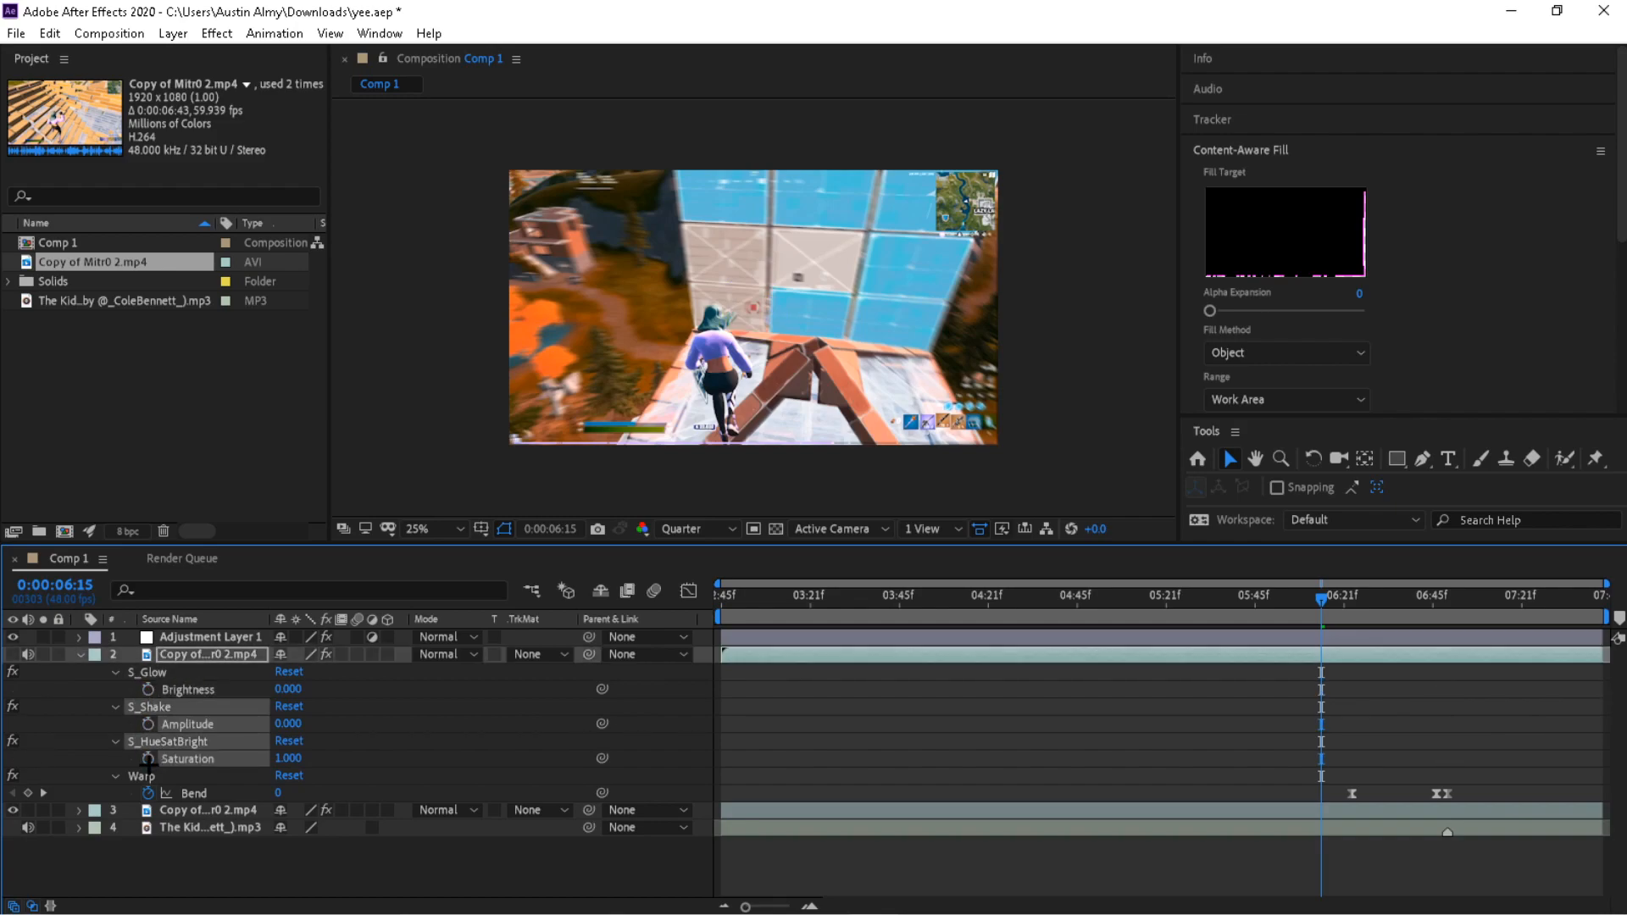
left_click(149, 793)
key("u")
- Preview the edit from 0:00:02:45, 0:00:06:03 and 0:00:05:27, and bring the current time to 0:00:06:17
left_click_drag(1323, 599, 651, 594)
key("space")
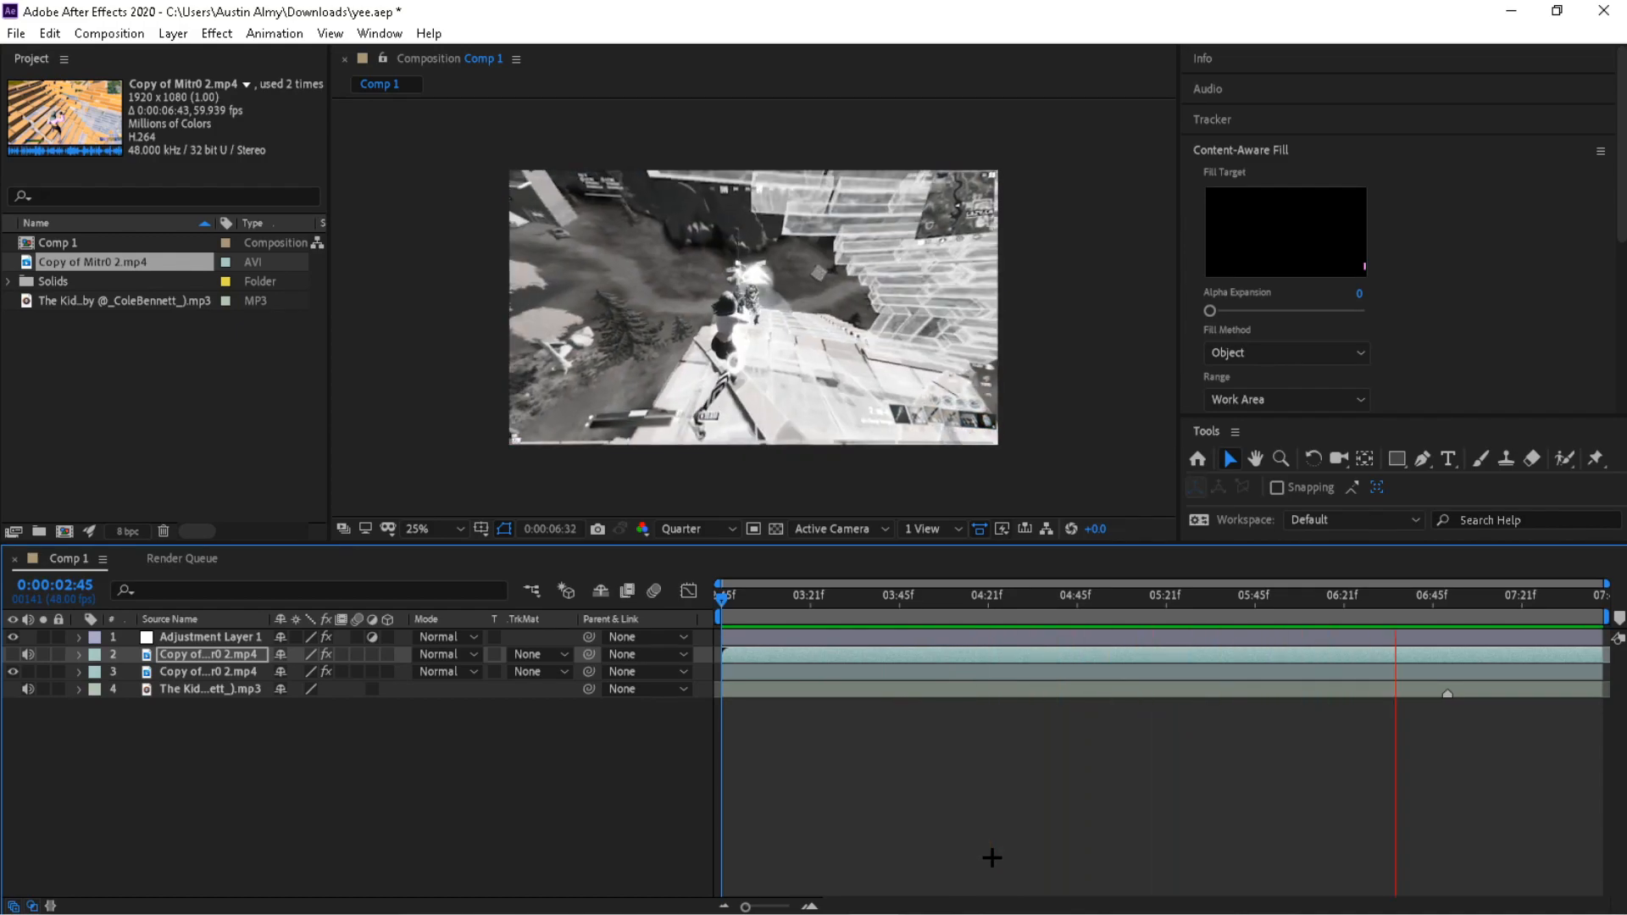
left_click(1336, 603)
key("space")
left_click(1277, 605)
key("space")
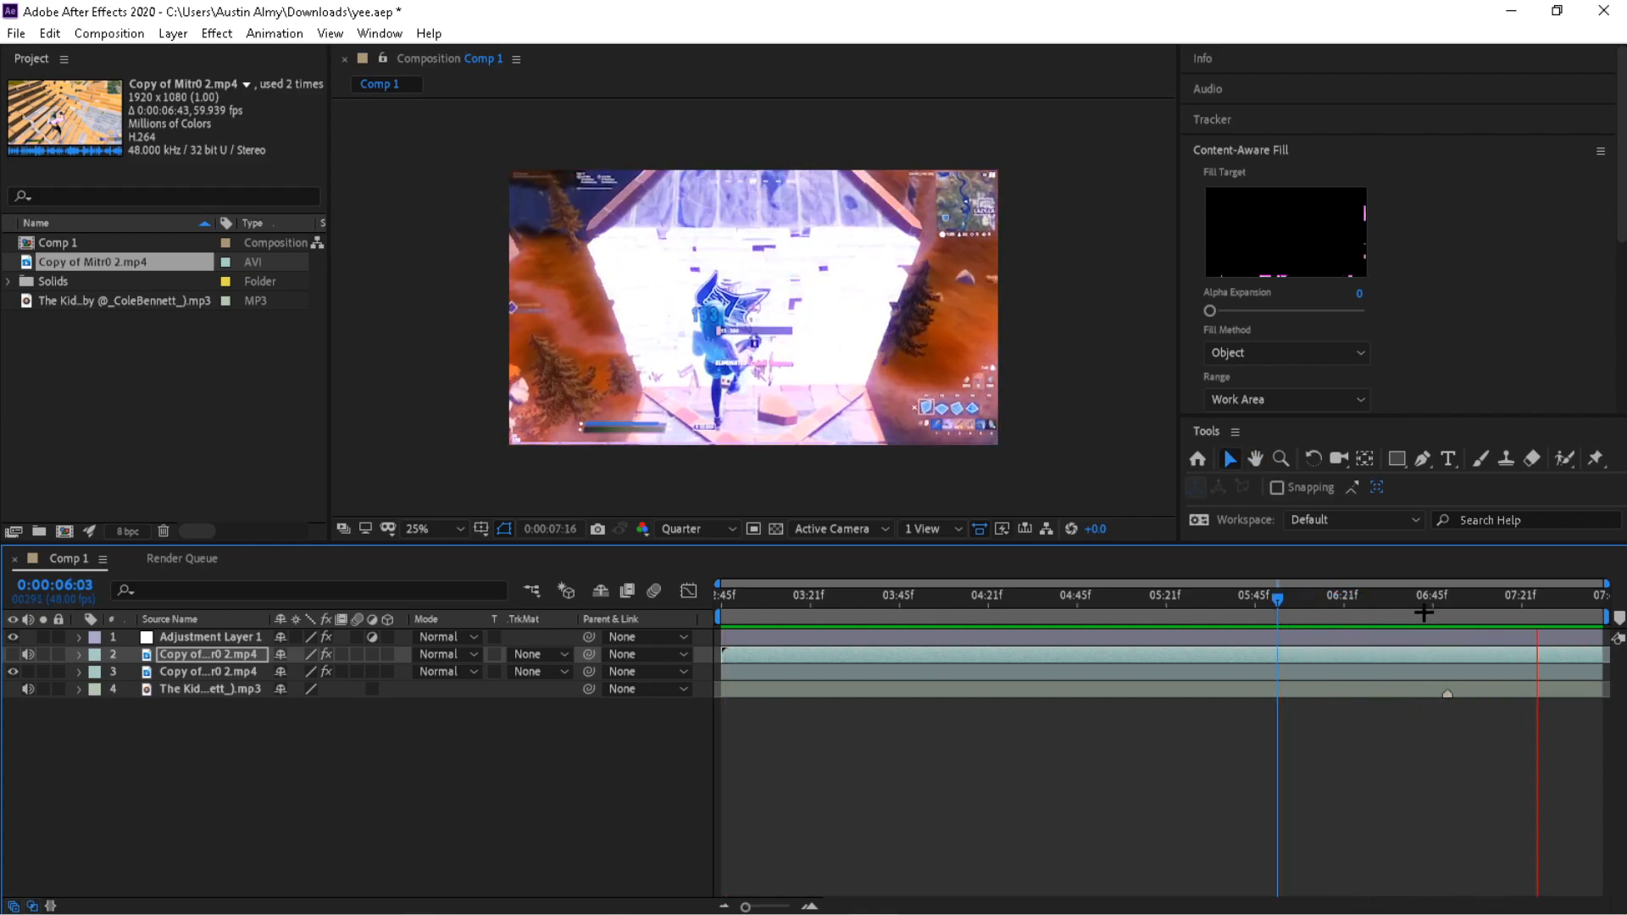
left_click(1189, 602)
key("space")
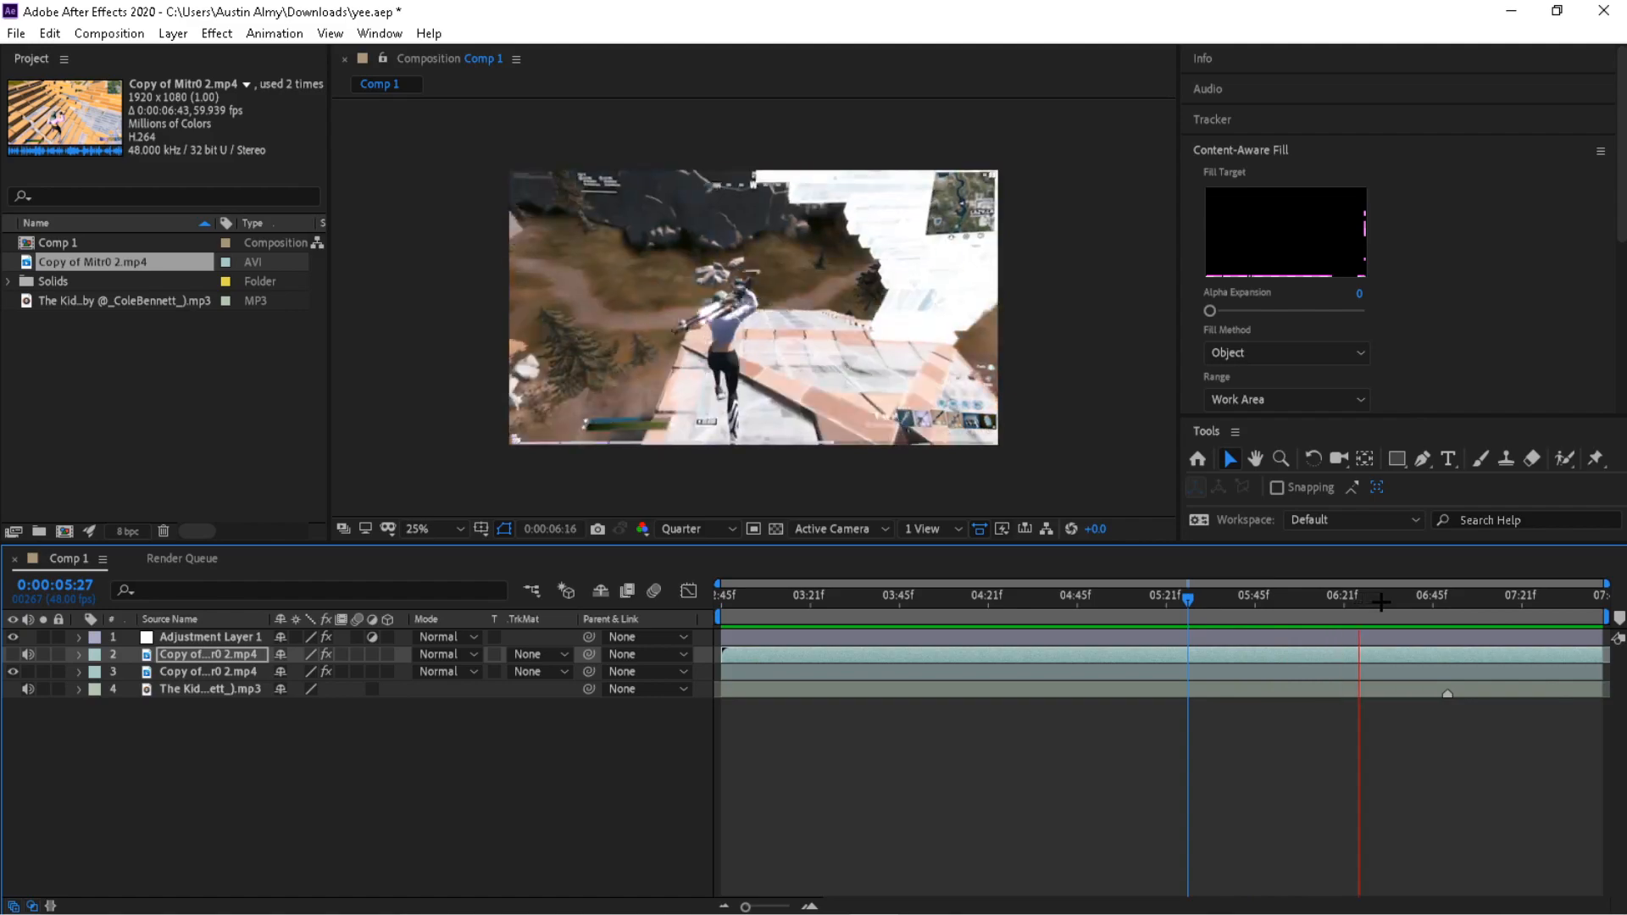
left_click(1420, 595)
left_click_drag(1421, 596, 1330, 595)
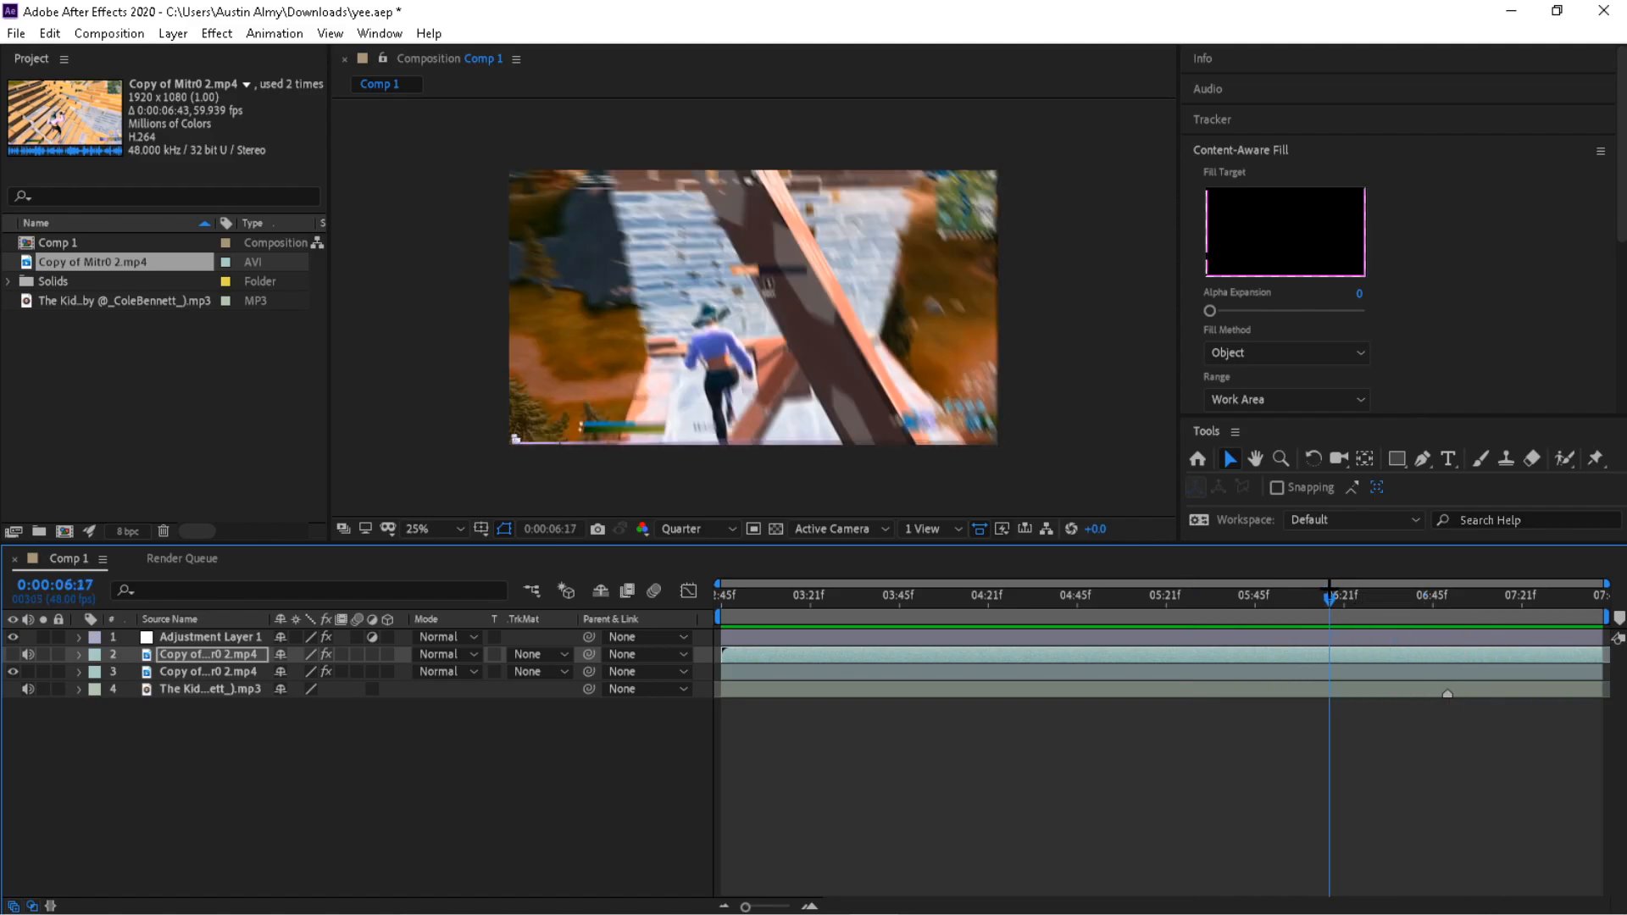
- Collapse the S_Blur settings of the visible lower gameplay clip and deselect the layer
left_click(1052, 736)
left_click(1408, 603)
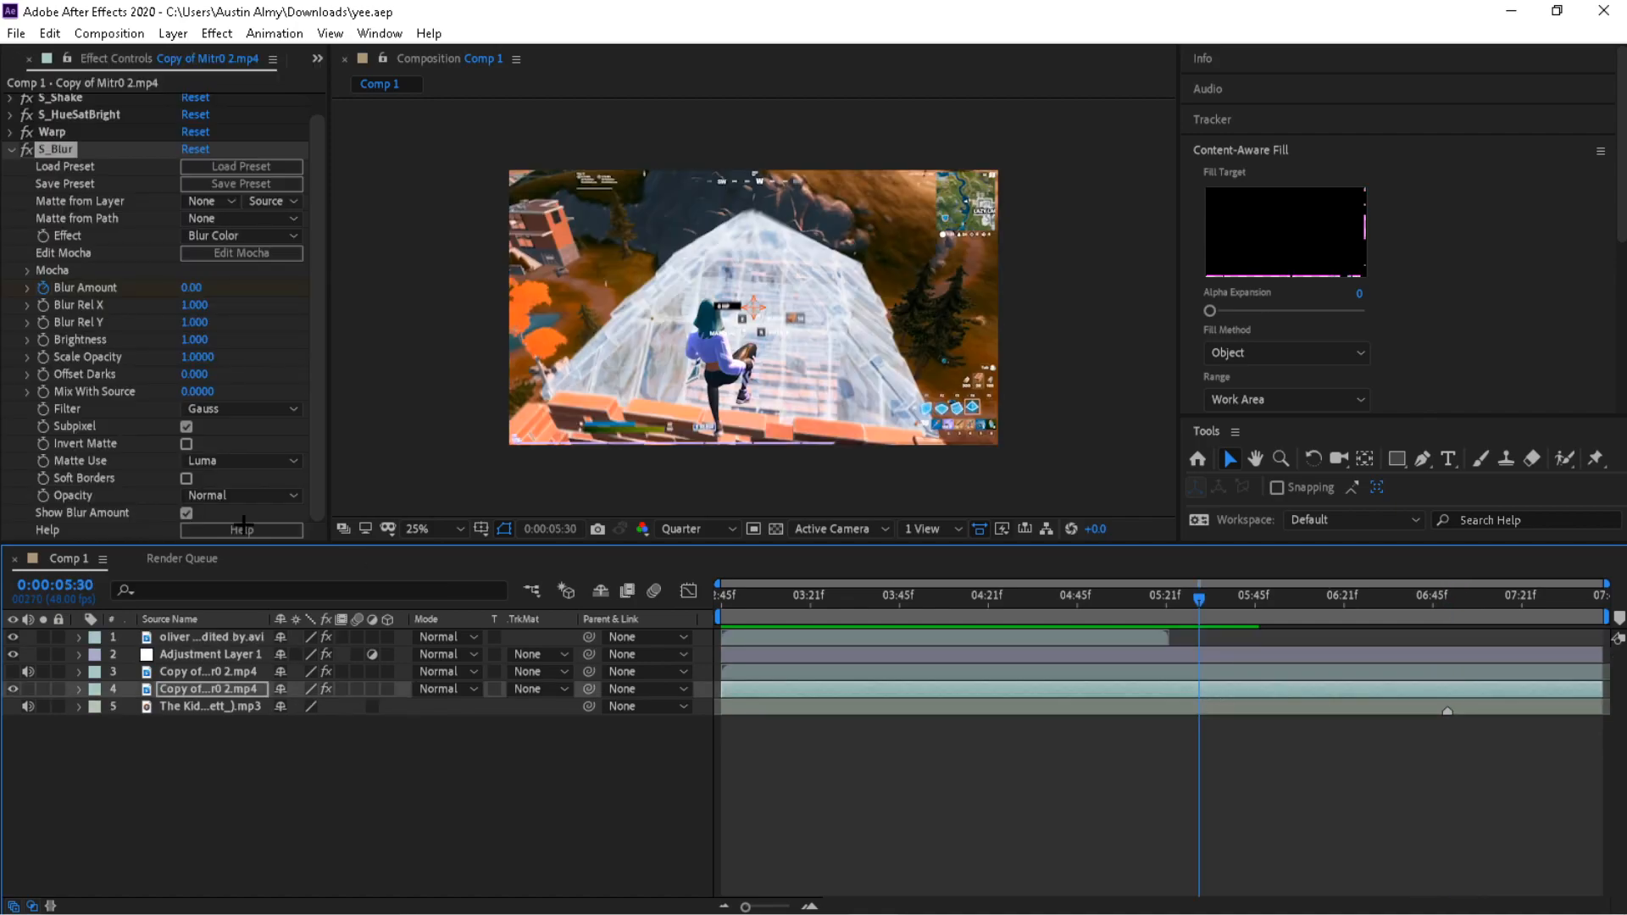
left_click(12, 150)
left_click(988, 798)
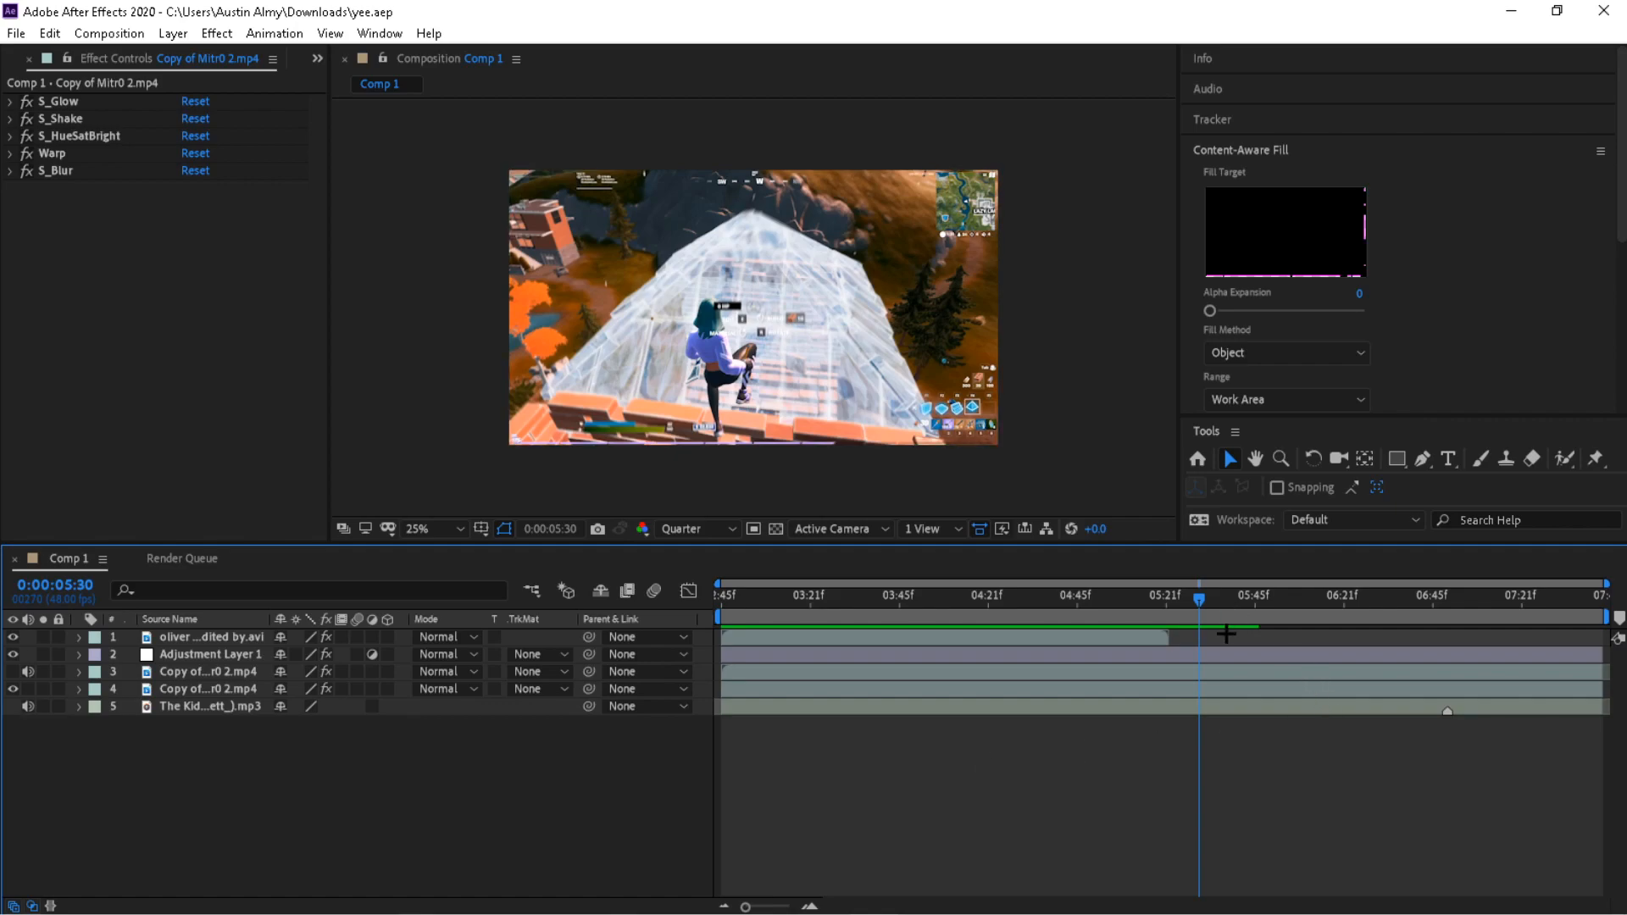
- Preview the edit with its title overlay from 0:00:02:45 and bring the current time to 0:00:04:17
left_click_drag(1212, 604, 1196, 604)
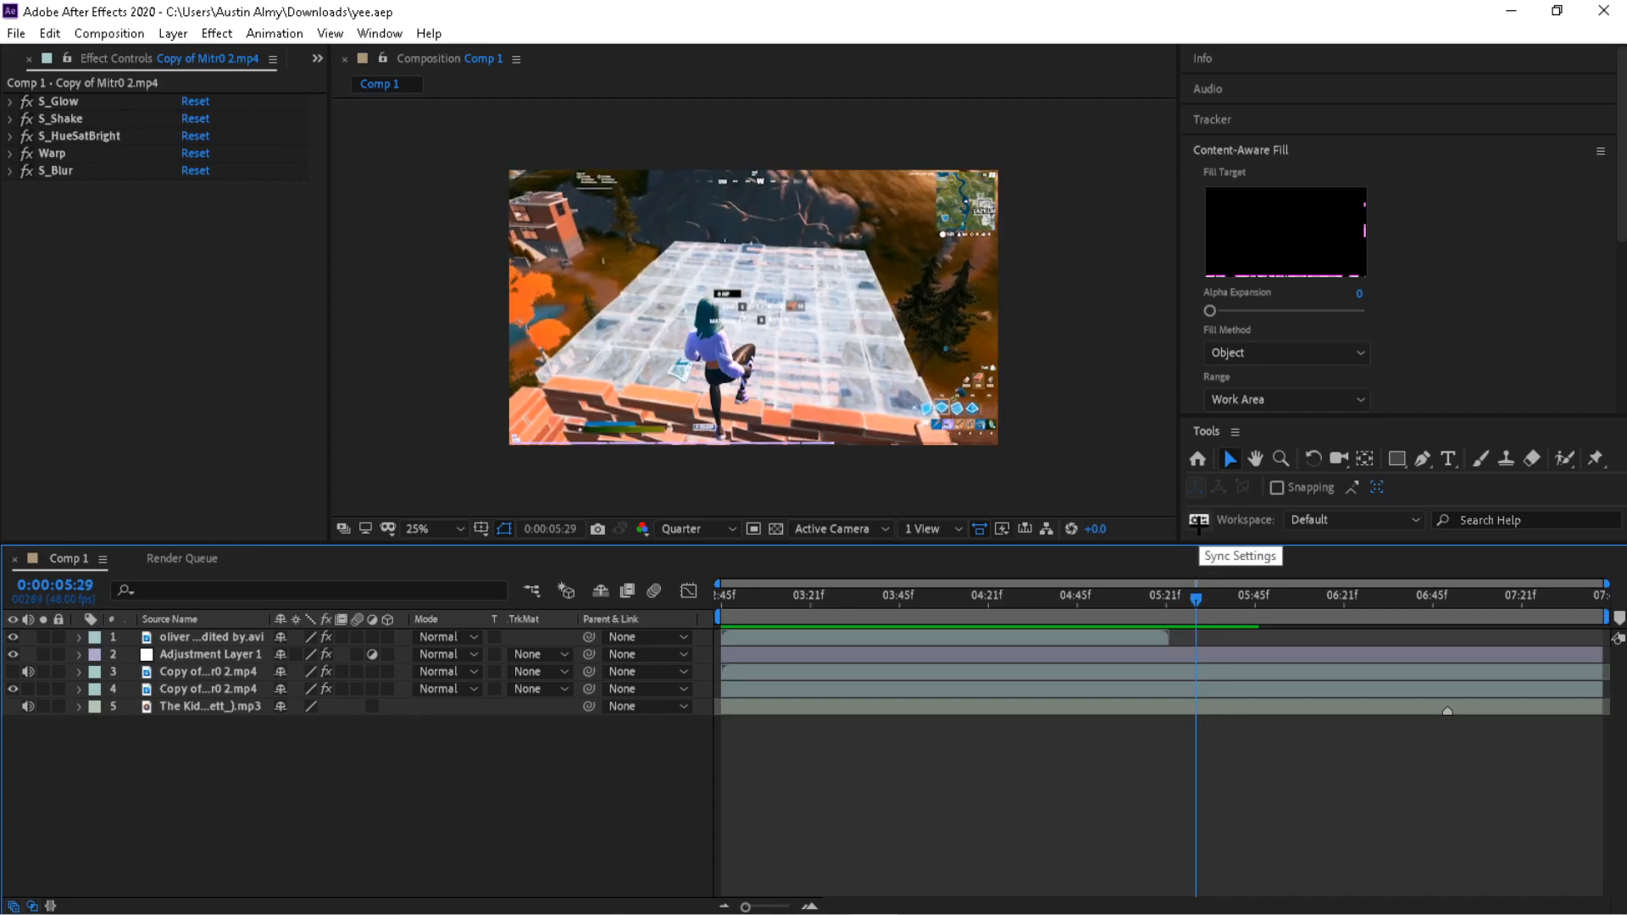
left_click_drag(1197, 608, 858, 606)
key("space")
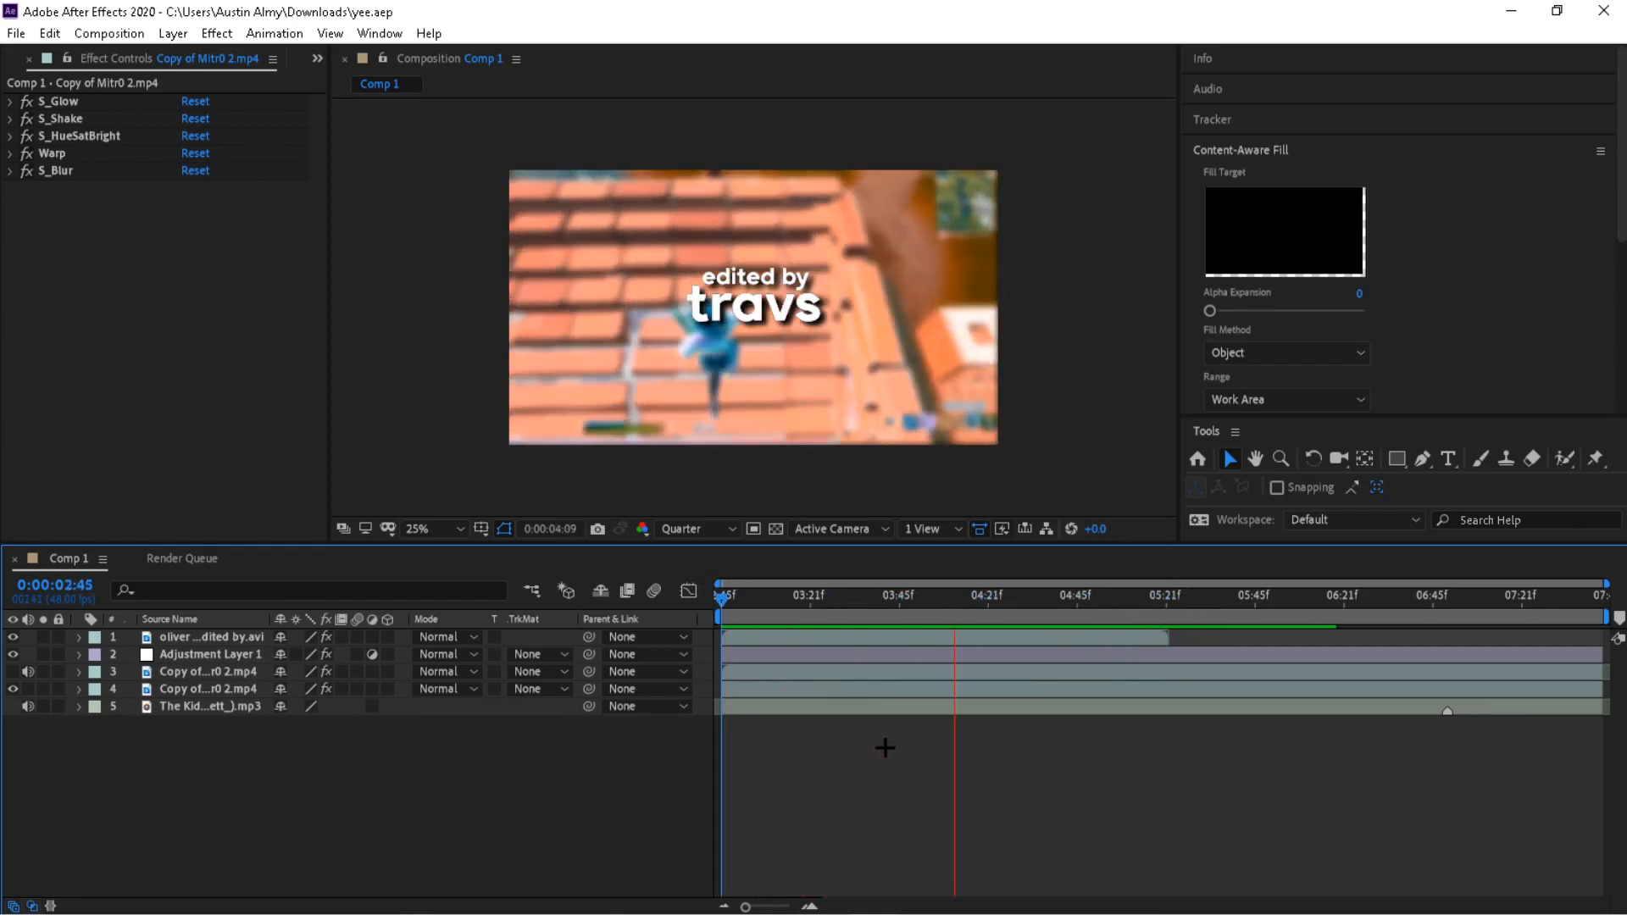
left_click_drag(996, 613, 972, 648)
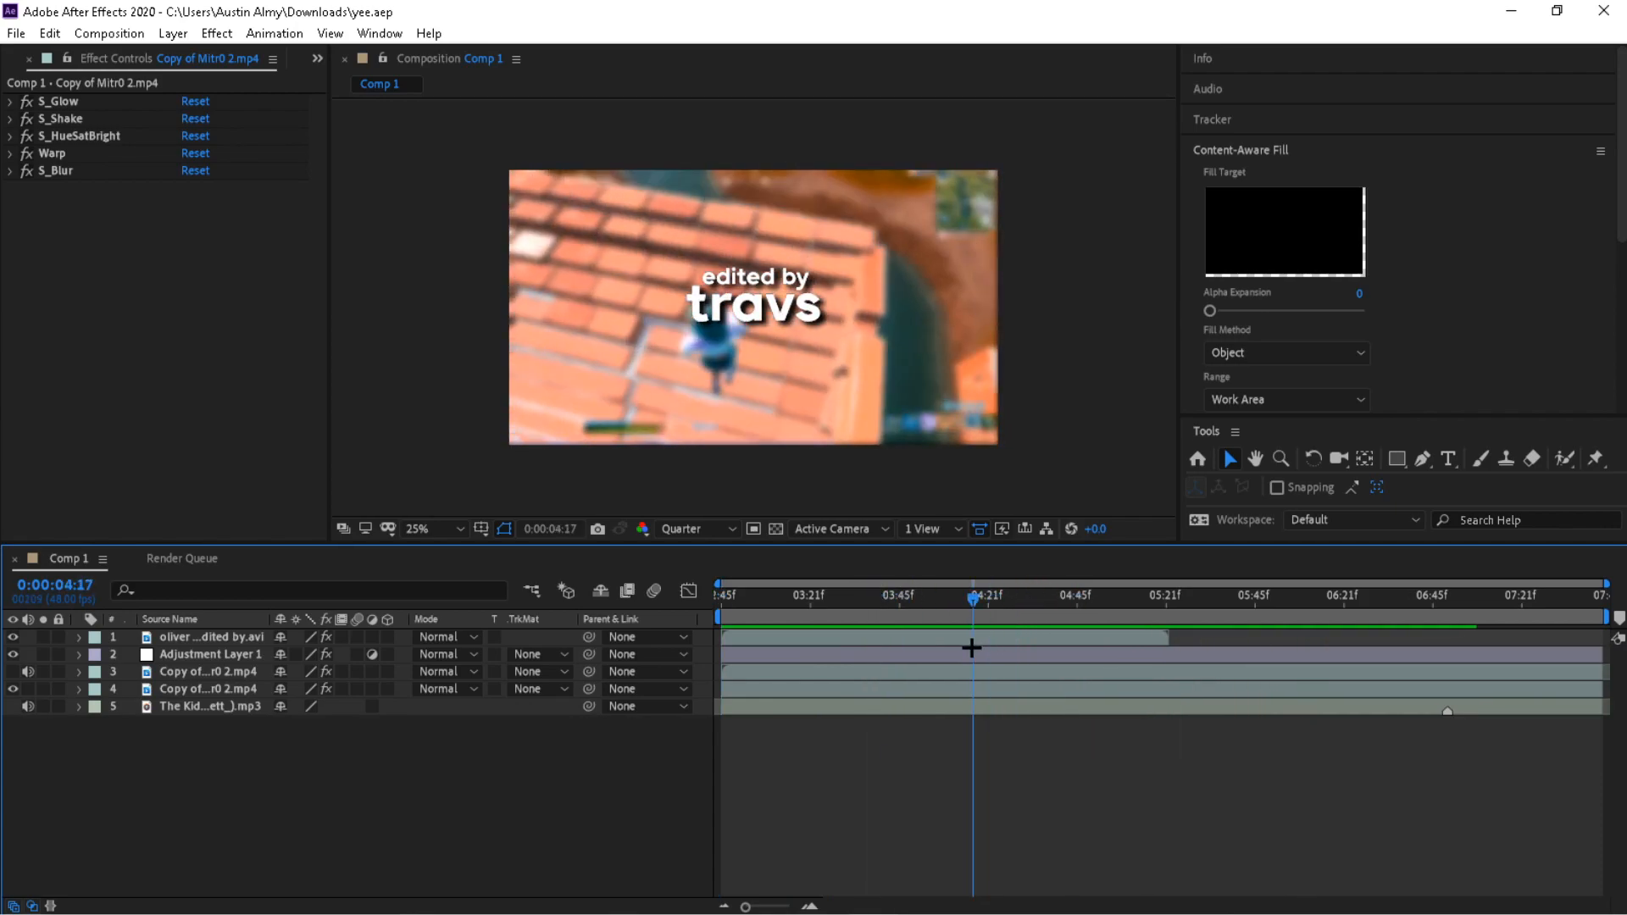
- Collapse the S_Glow, S_Shake, S_HueSatBright and Warp settings of the hidden upper gameplay copy and deselect the layer
left_click(1198, 675)
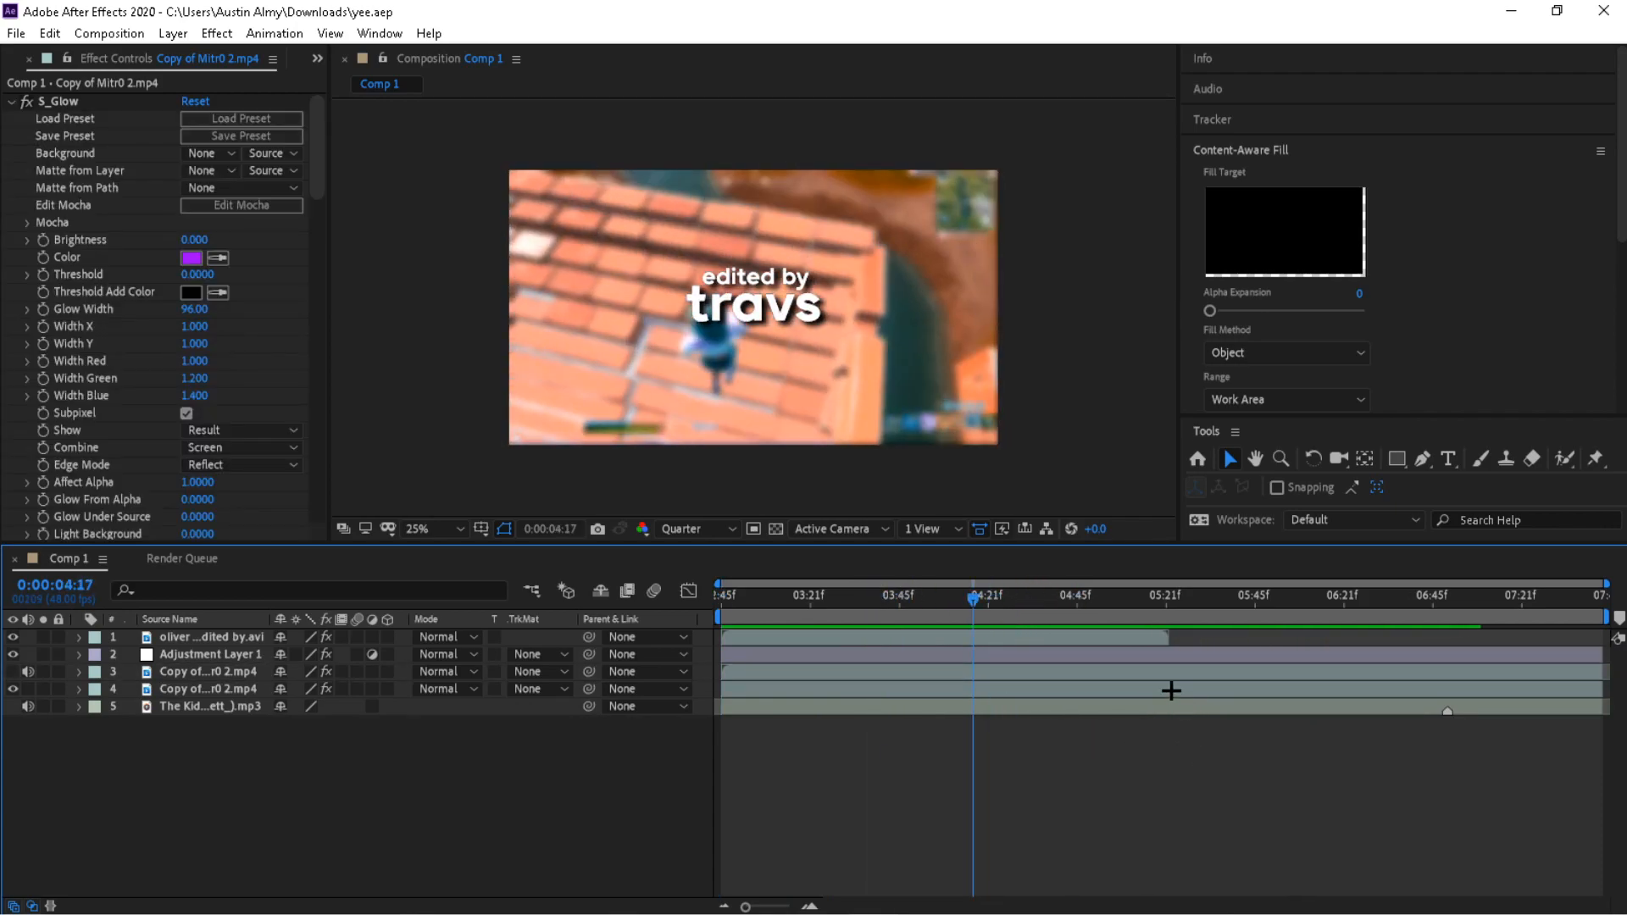
left_click(13, 101)
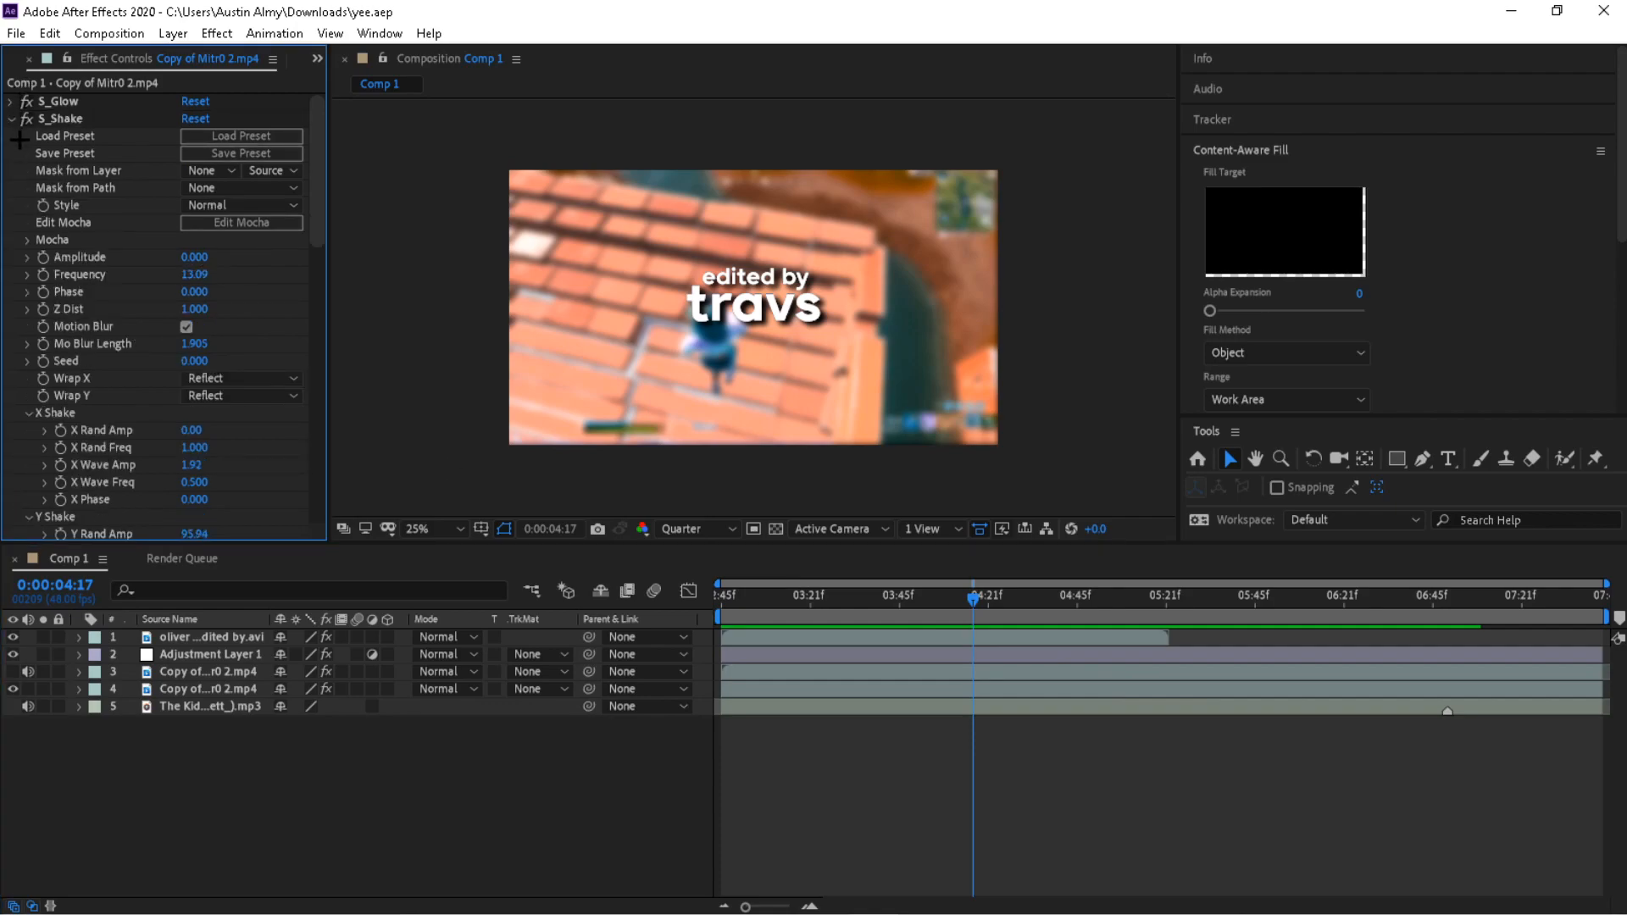
left_click(11, 119)
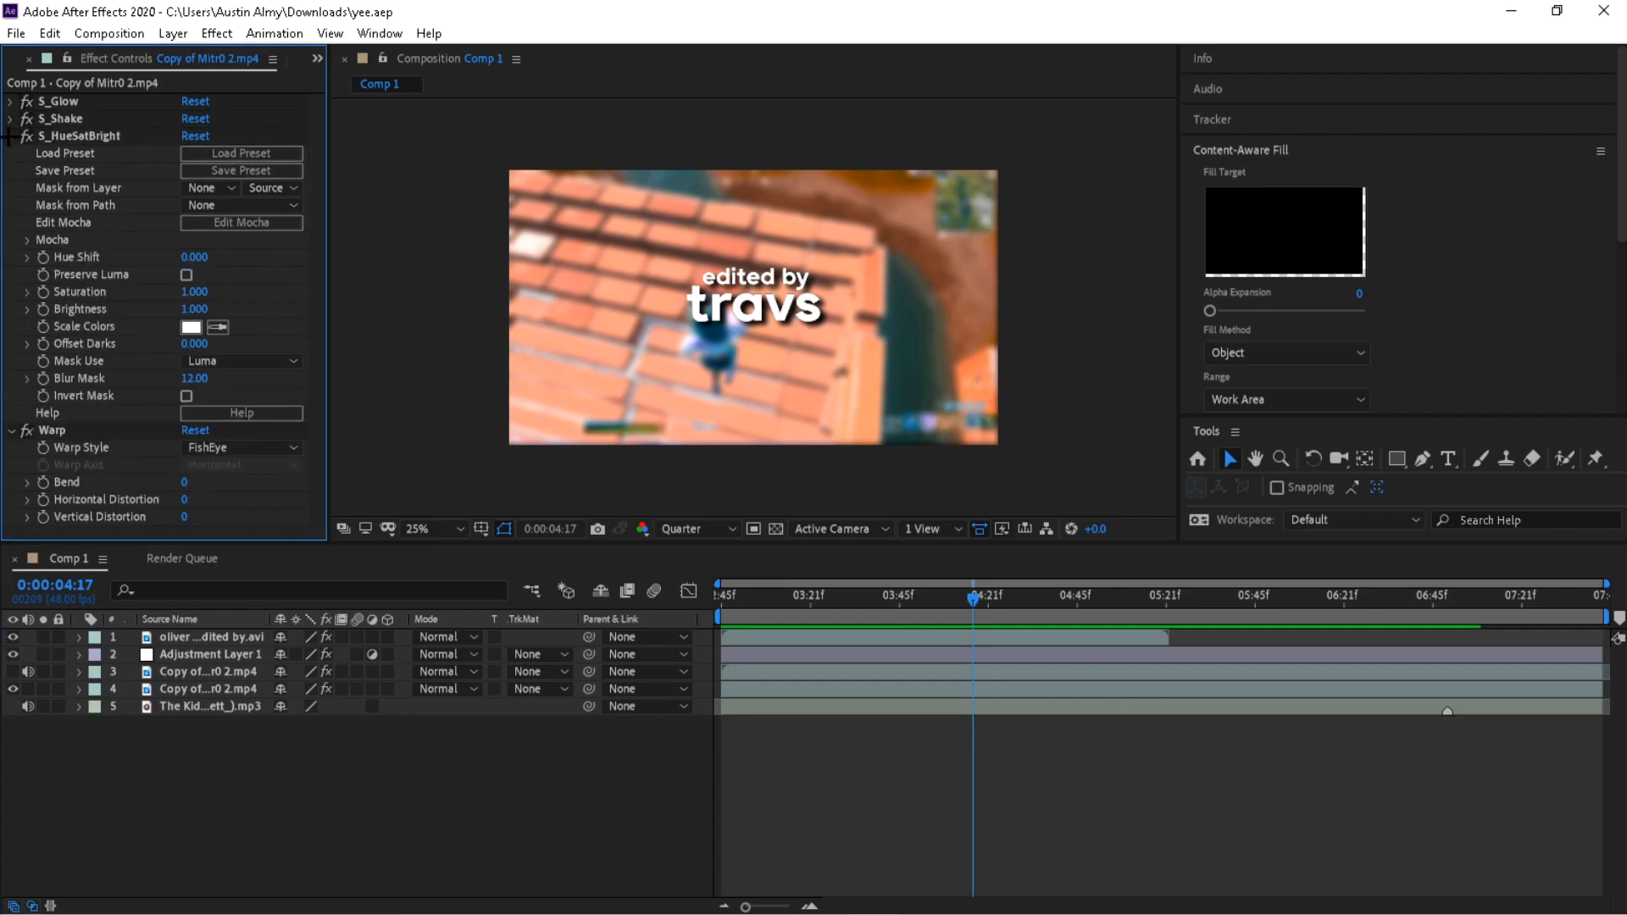
left_click(10, 136)
left_click(11, 153)
left_click(305, 700)
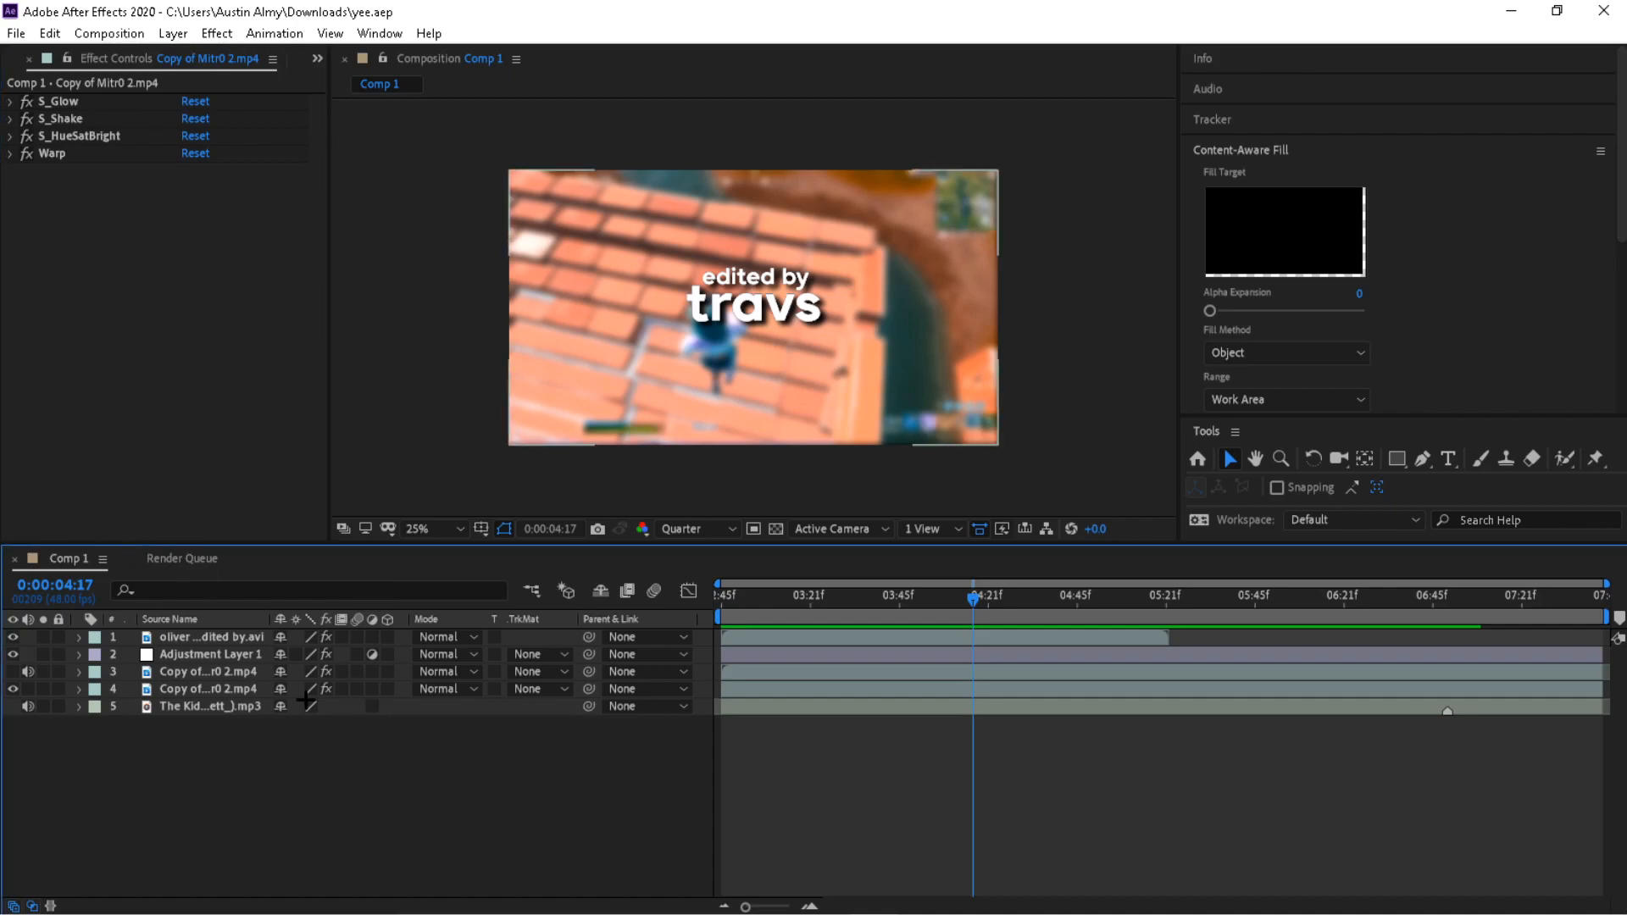
- Preview the edit from 0:00:04:11 through the end of the title overlay, stopping at 0:00:05:27
left_click(952, 612)
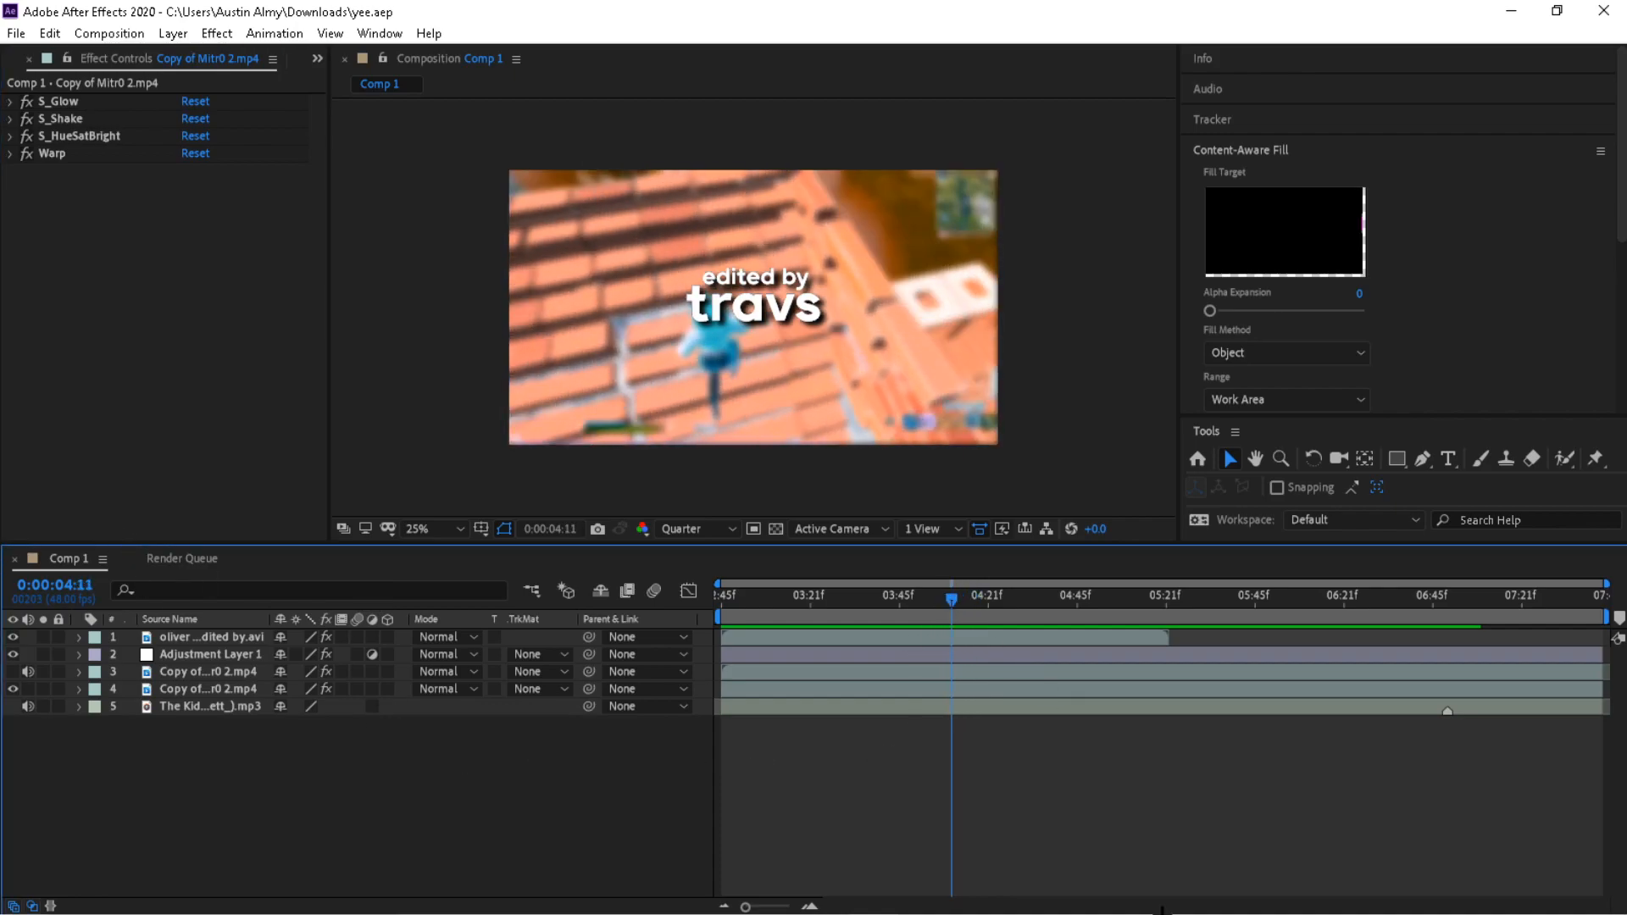
key("space")
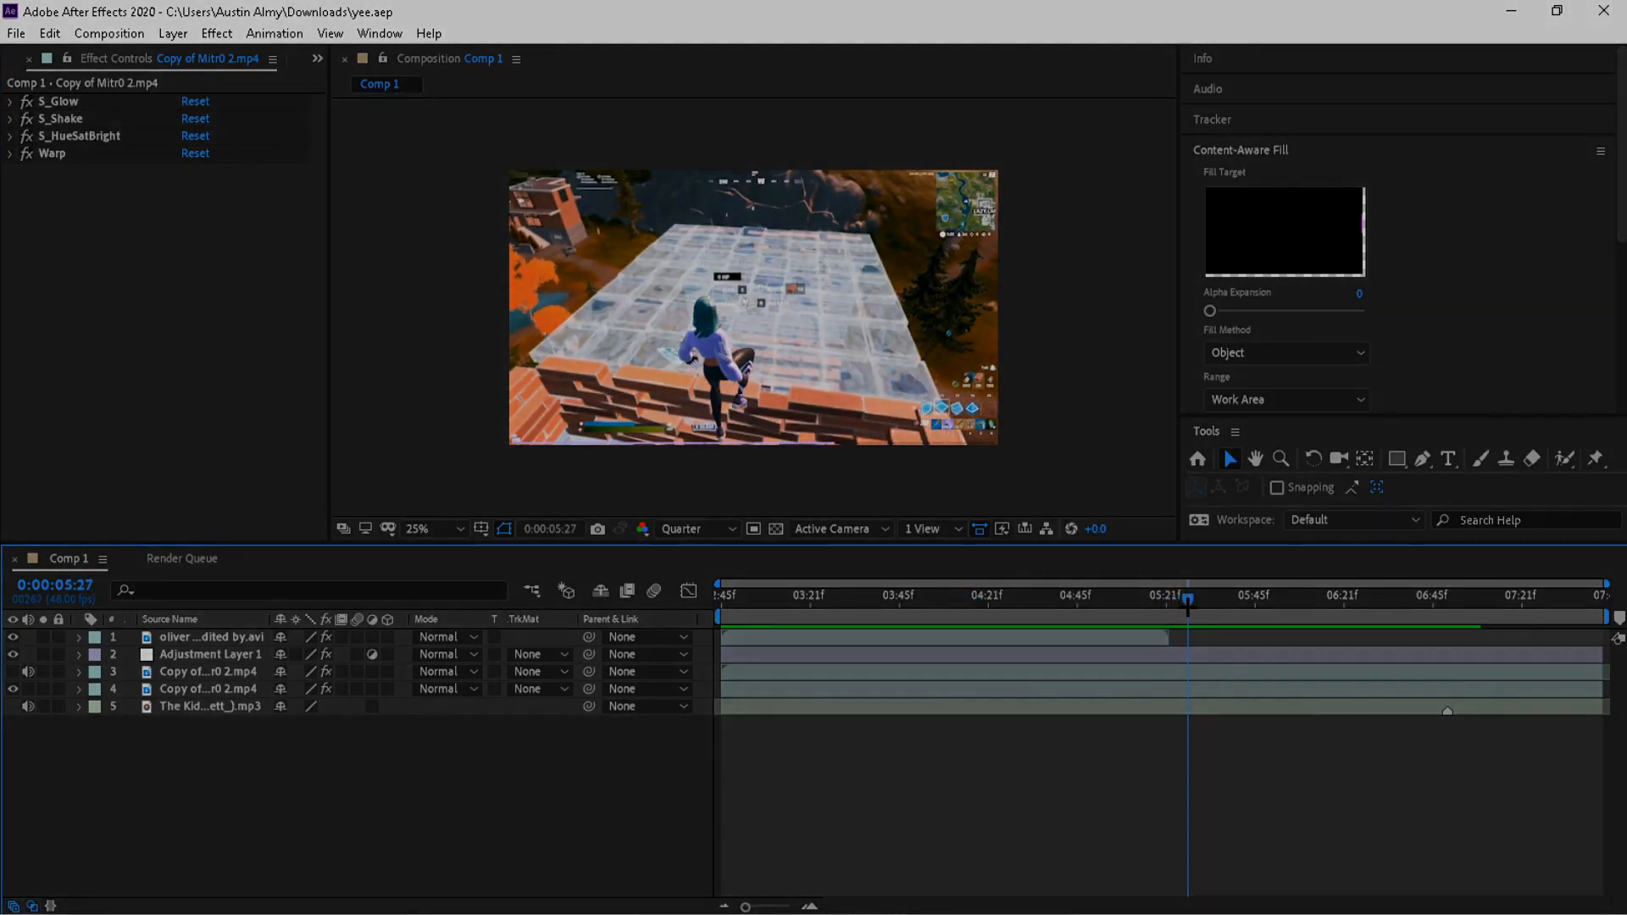